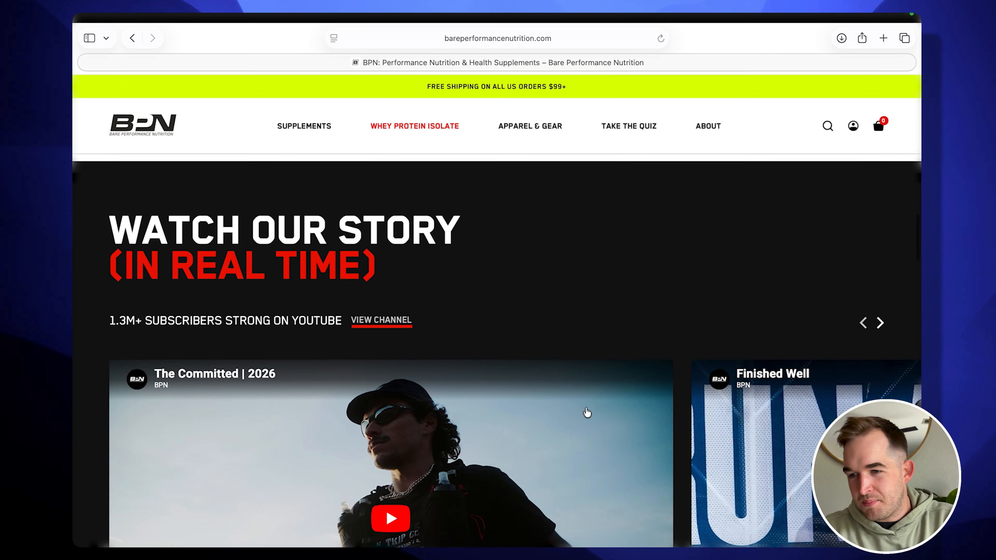
Look through the YouTube video section on the Bare Performance Nutrition home page.
scroll(586, 412, "down", 3)
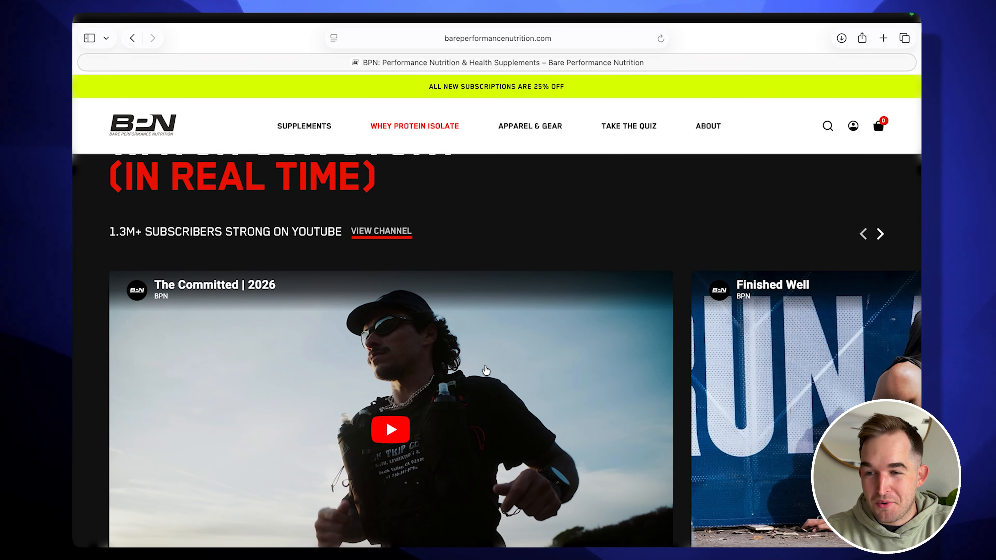
scroll(485, 369, "down", 3)
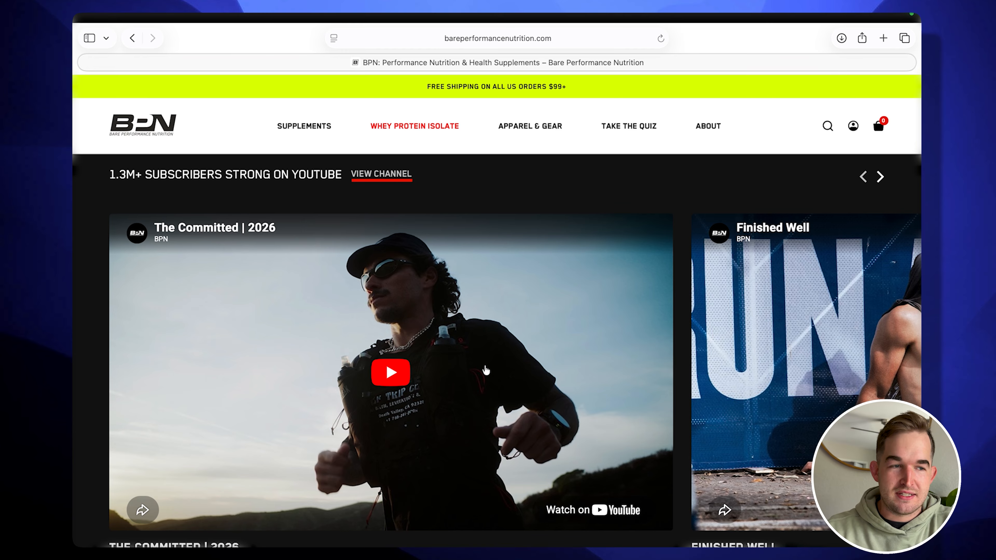
scroll(485, 369, "down", 3)
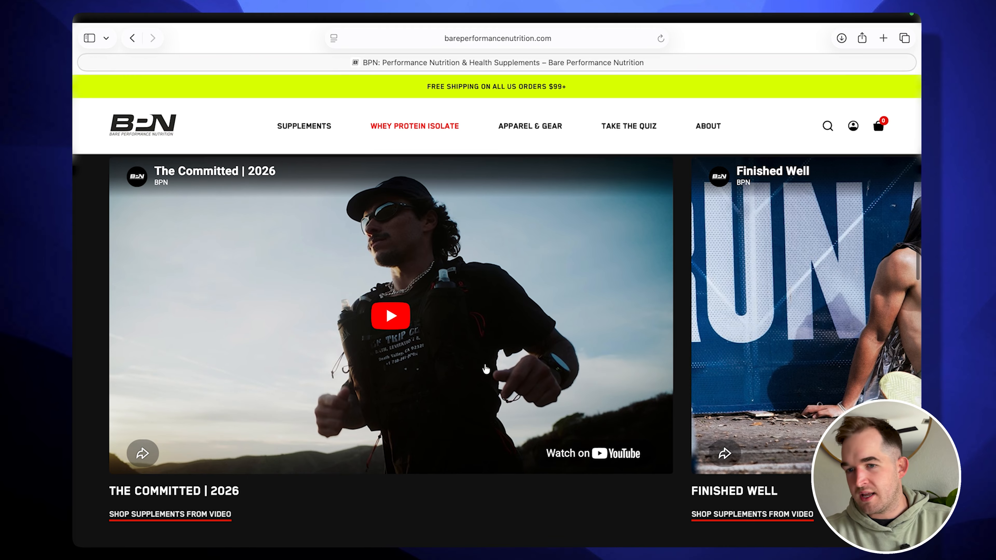
scroll(486, 370, "down", 6)
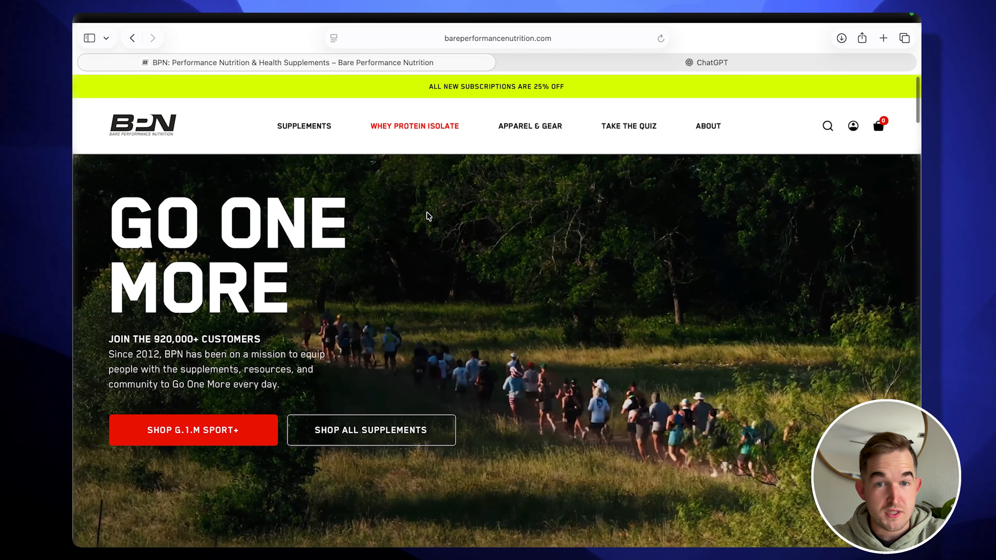
Open the G.1.M Sport+ product page from the home page and review its purchase options, benefits, paired products, FAQs and customer reviews.
left_click(193, 430)
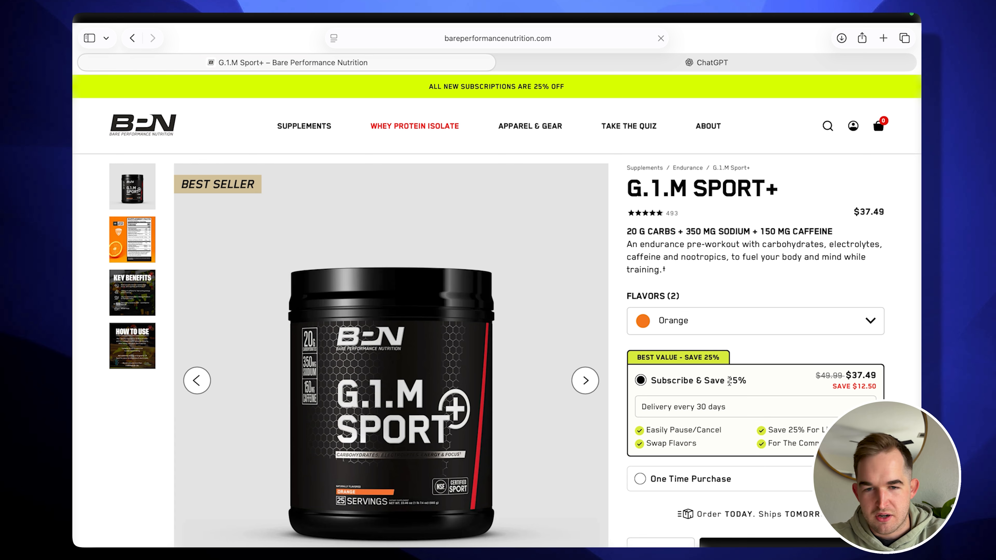
double_click(667, 436)
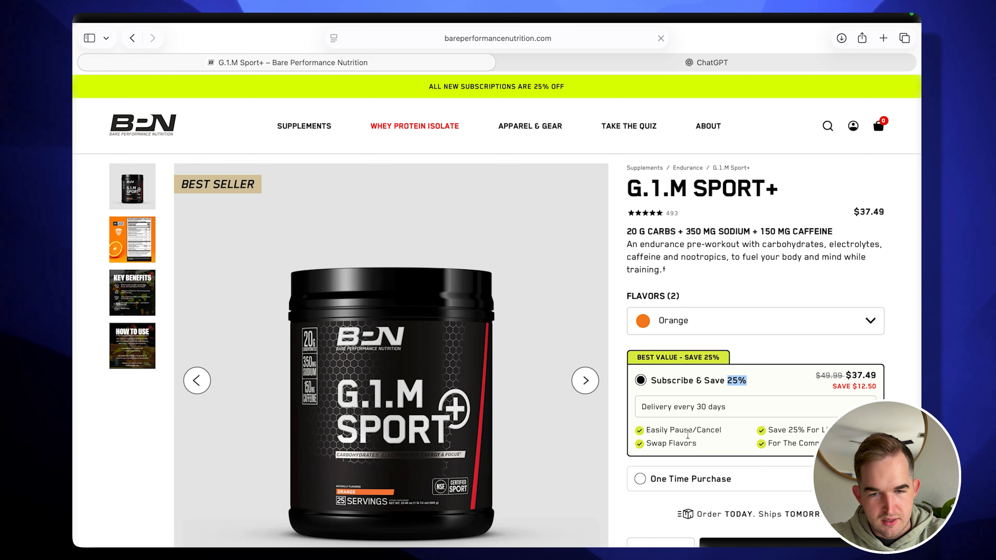
scroll(745, 435, "down", 10)
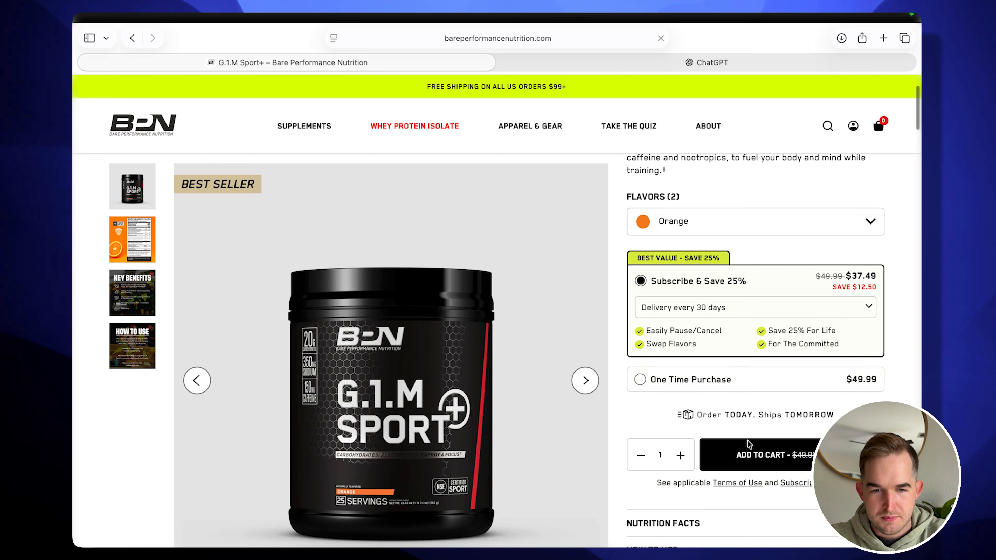
scroll(747, 440, "down", 10)
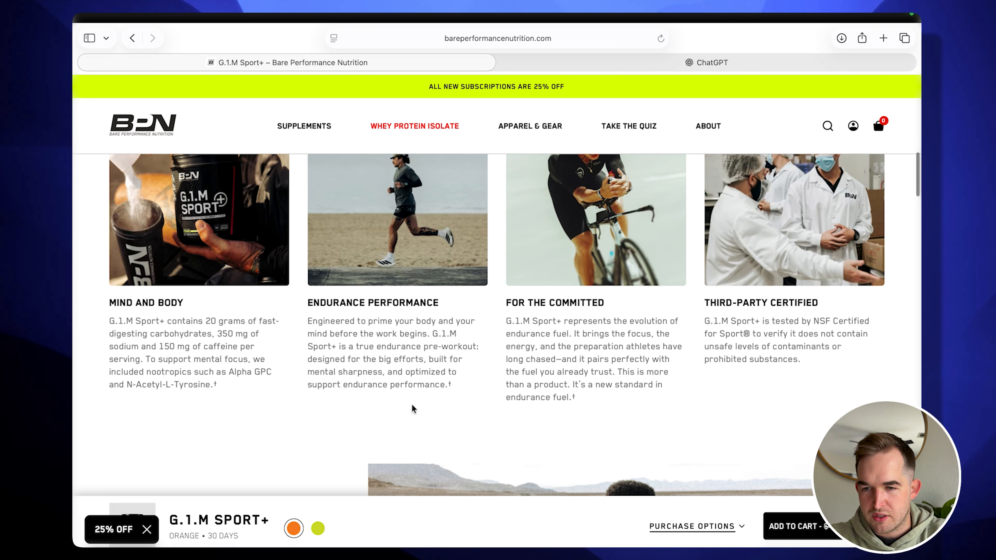
scroll(562, 374, "down", 2)
scroll(568, 366, "down", 10)
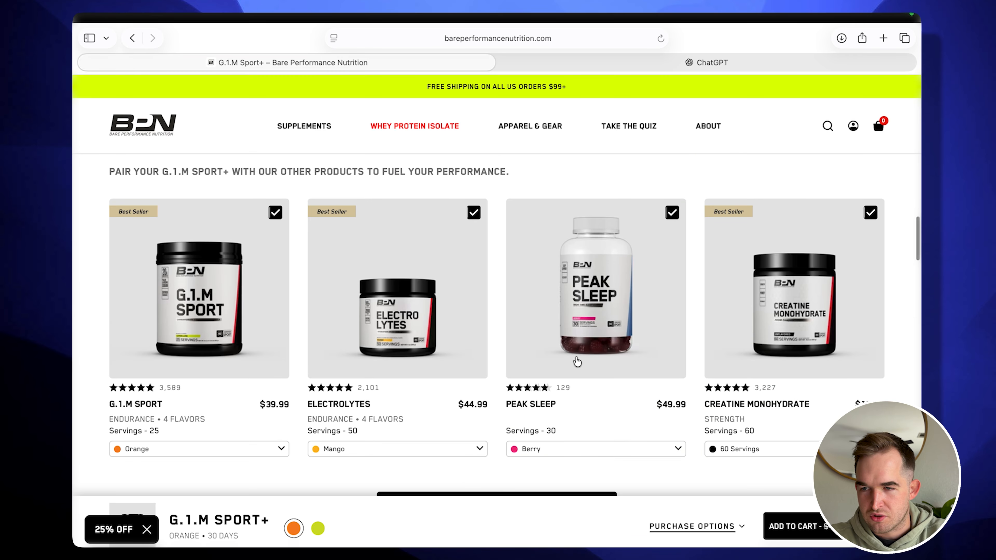
scroll(575, 363, "down", 8)
scroll(577, 362, "down", 12)
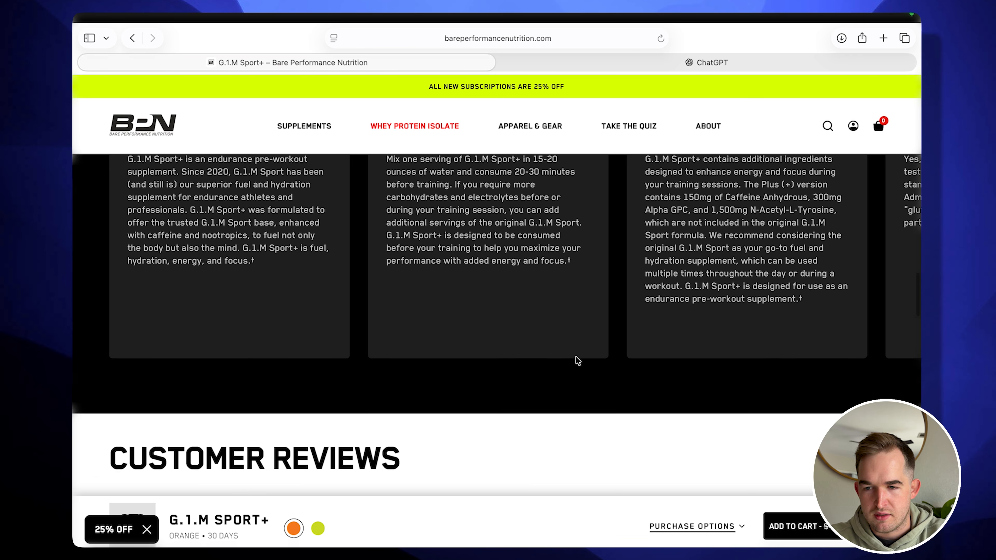
scroll(576, 360, "down", 8)
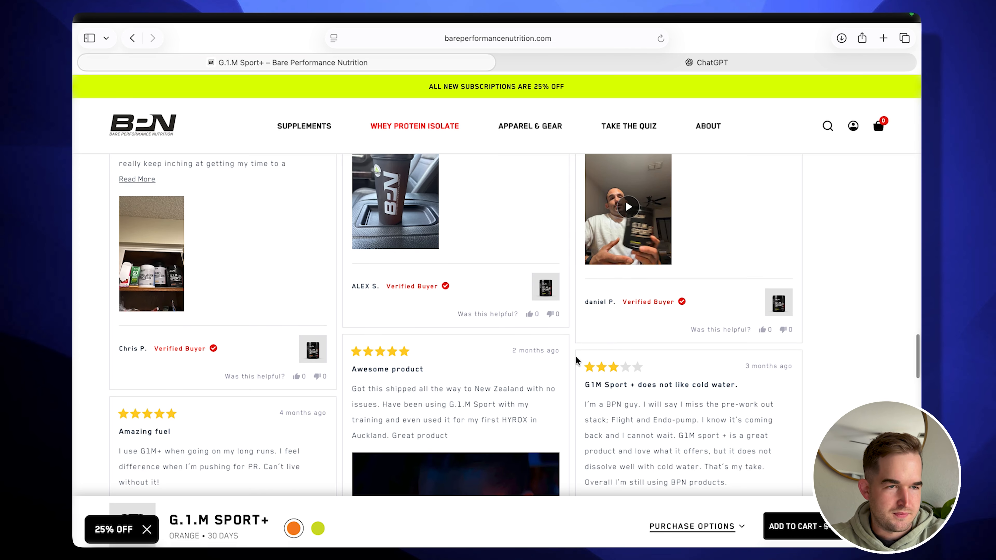
scroll(499, 159, "up", 15)
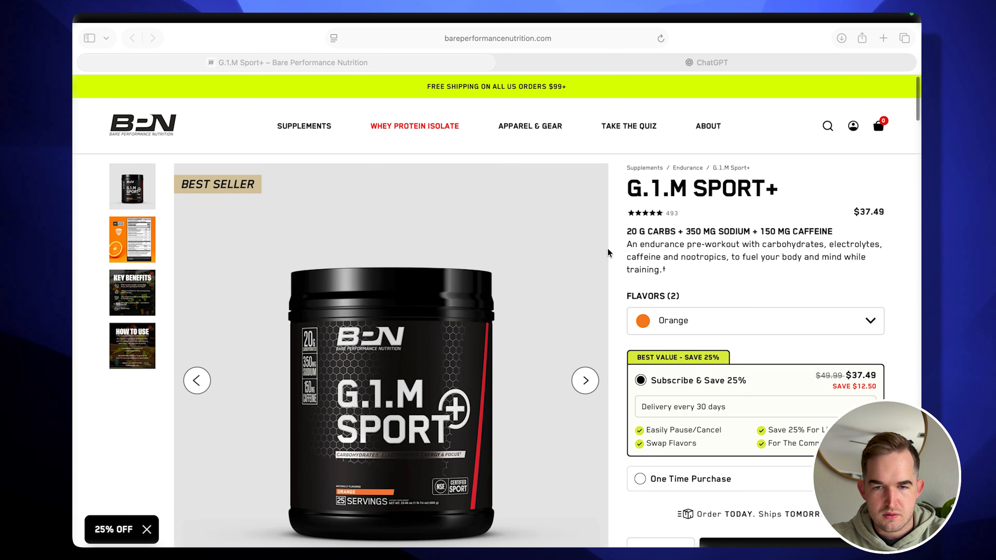
scroll(521, 396, "down", 3)
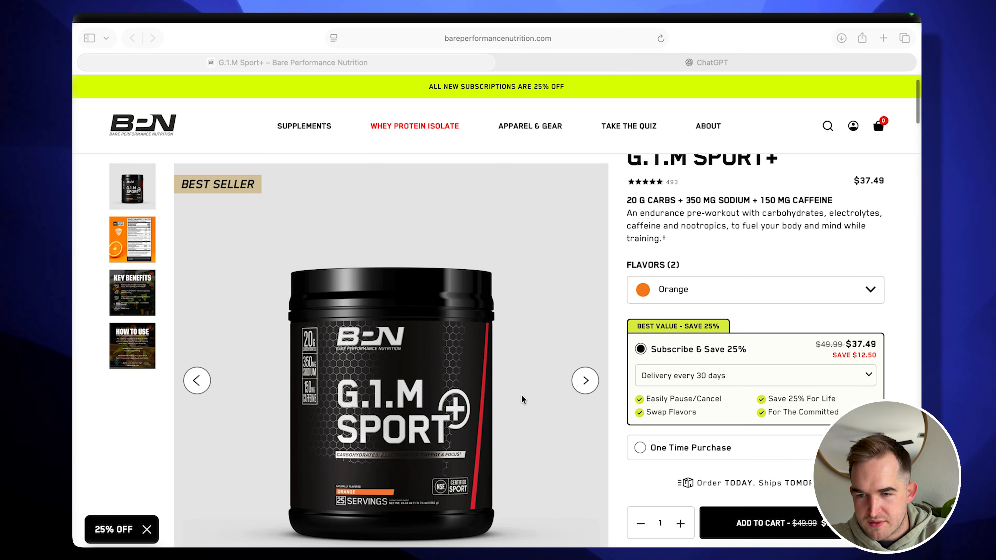
scroll(476, 406, "up", 3)
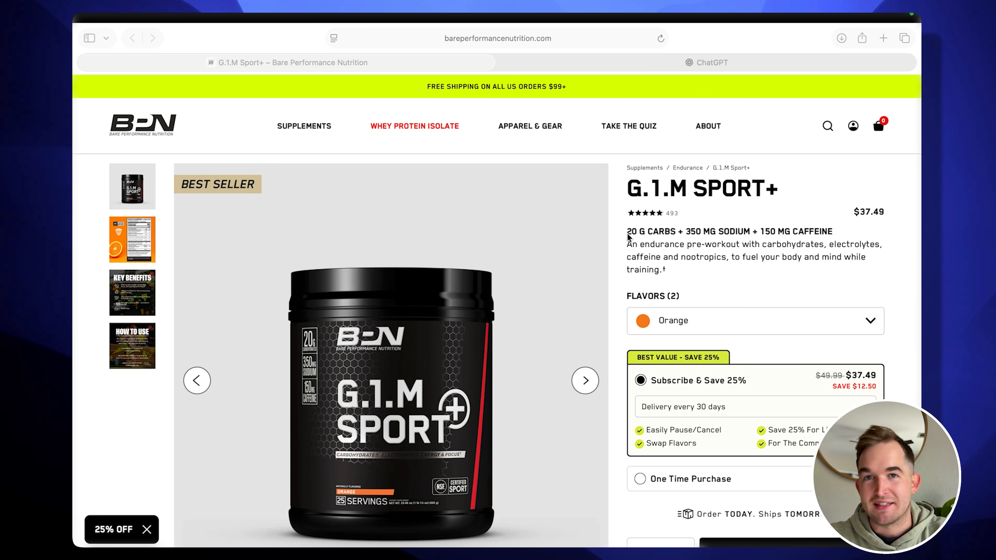
Switch to ChatGPT, open the Newsie Email Marketing Wizard GPT and start its Write Campaign Copy prompt.
key("ctrl+Tab")
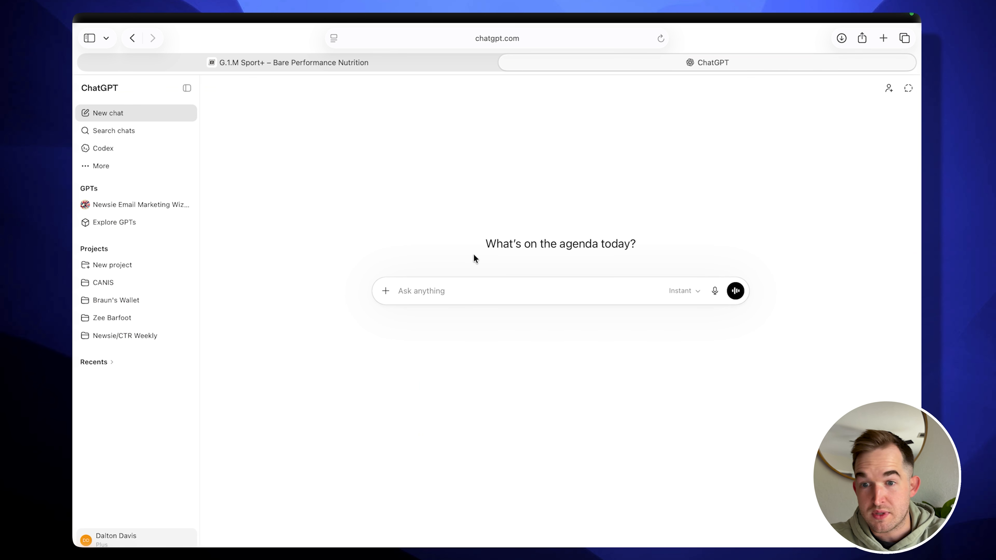
left_click(143, 204)
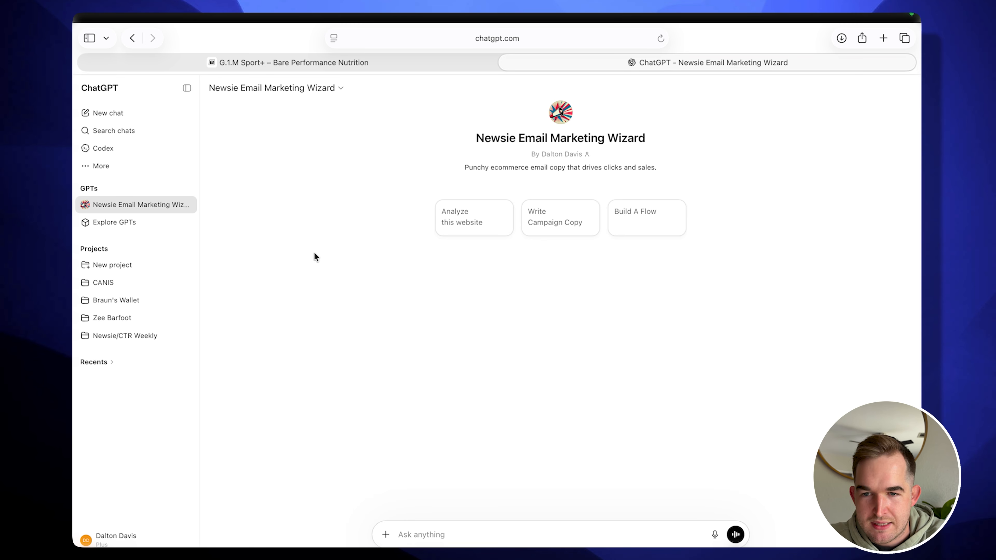
left_click(531, 234)
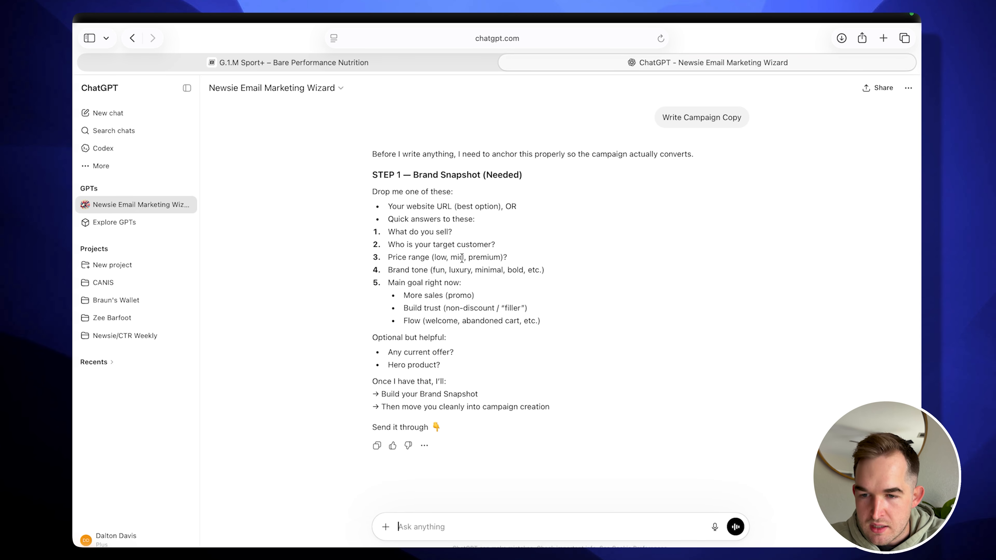
Send the website address bareperformancenutrition.com as the reply to the brand snapshot request.
left_click(453, 526)
type("bareperforma")
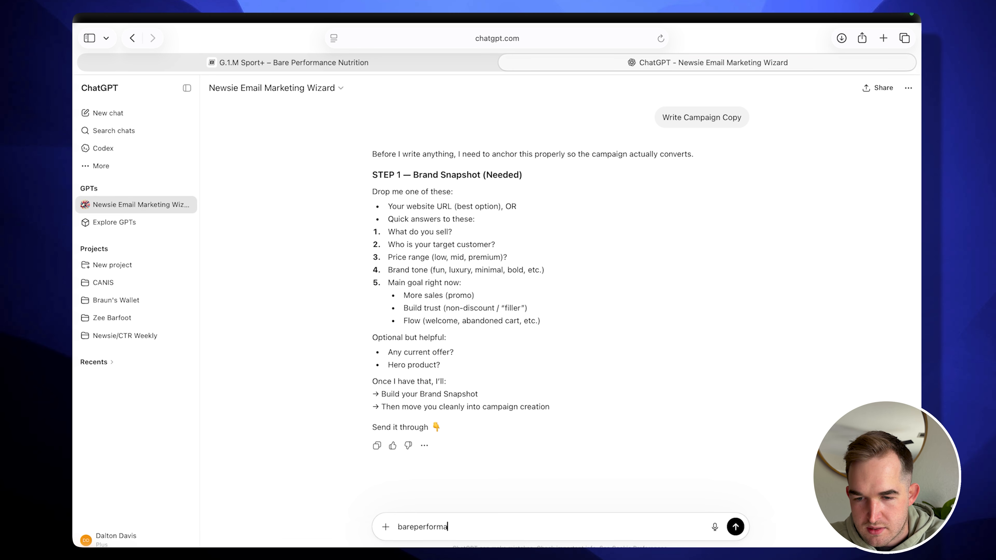
type("ncenutrition.com")
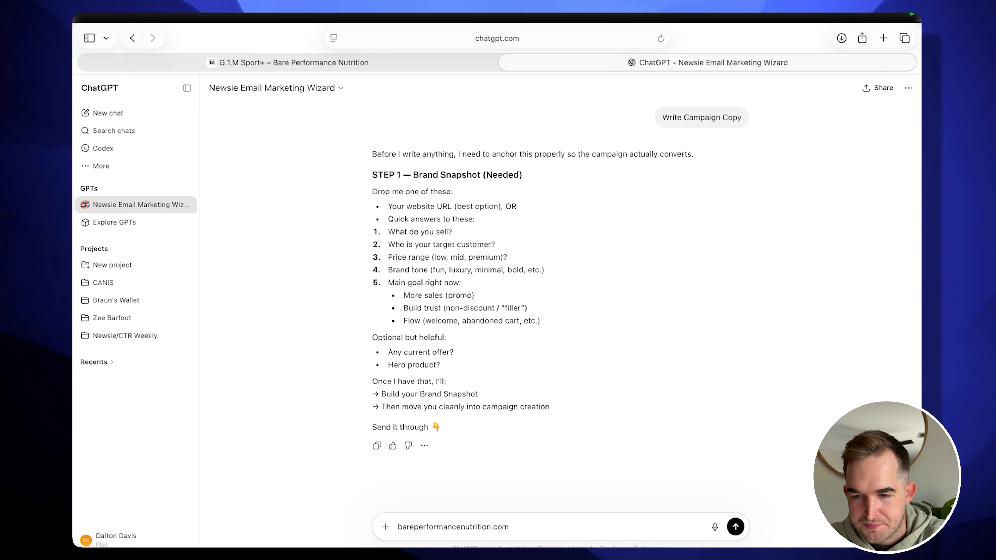
key("Return")
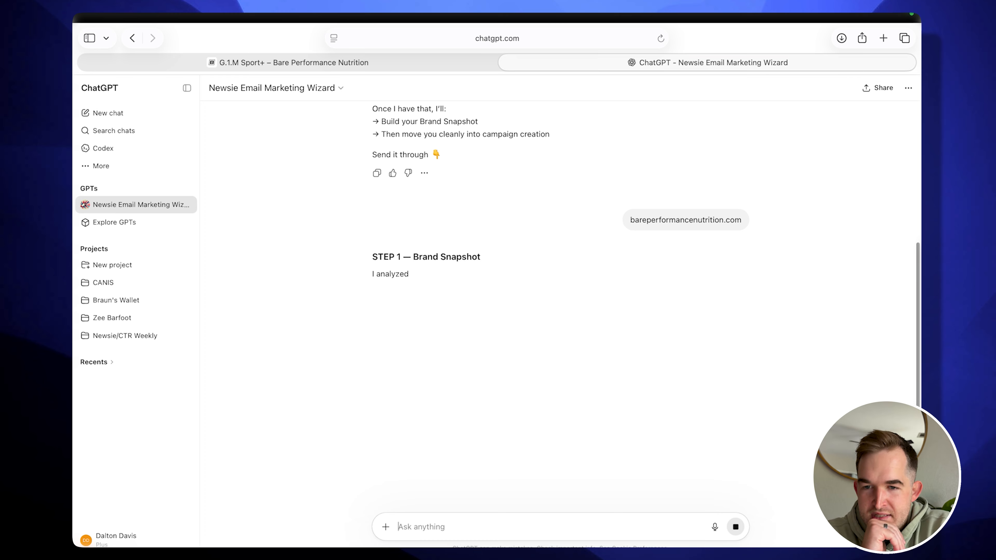
Read the generated brand snapshot from Brand Core through Conversion Levers and Assumptions to the STEP 2 campaign choices.
scroll(482, 287, "down", 2)
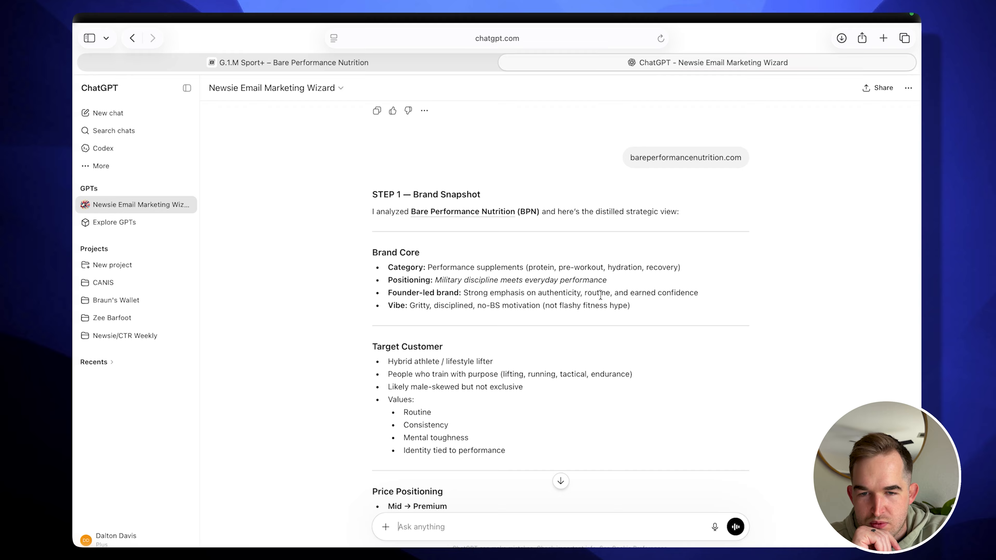
left_click_drag(699, 293, 632, 294)
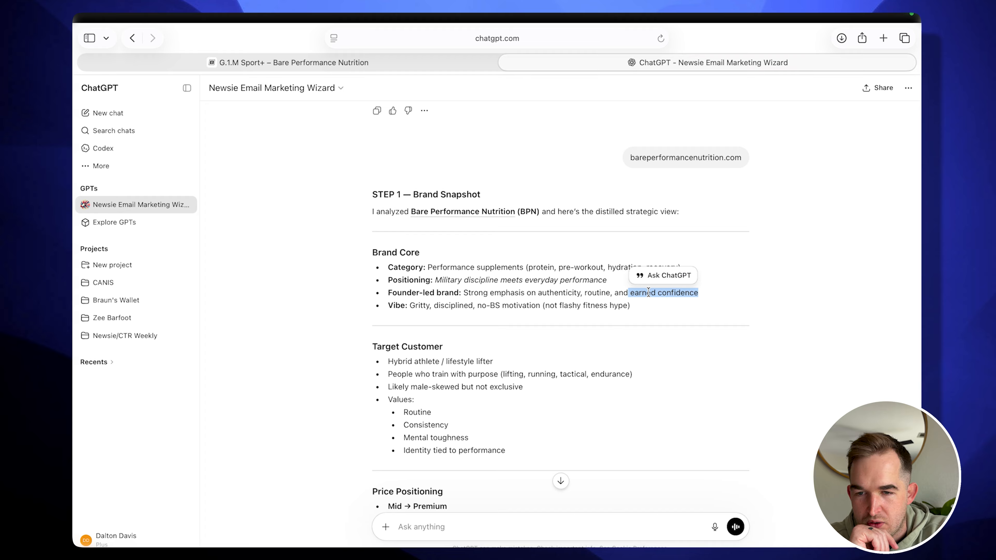
left_click(414, 310)
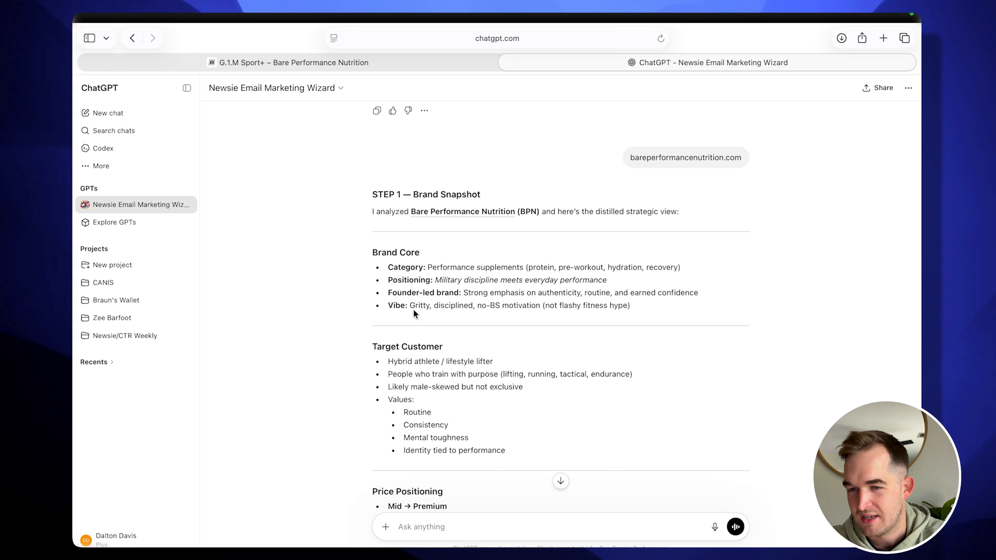
left_click_drag(414, 305, 523, 308)
left_click(580, 308)
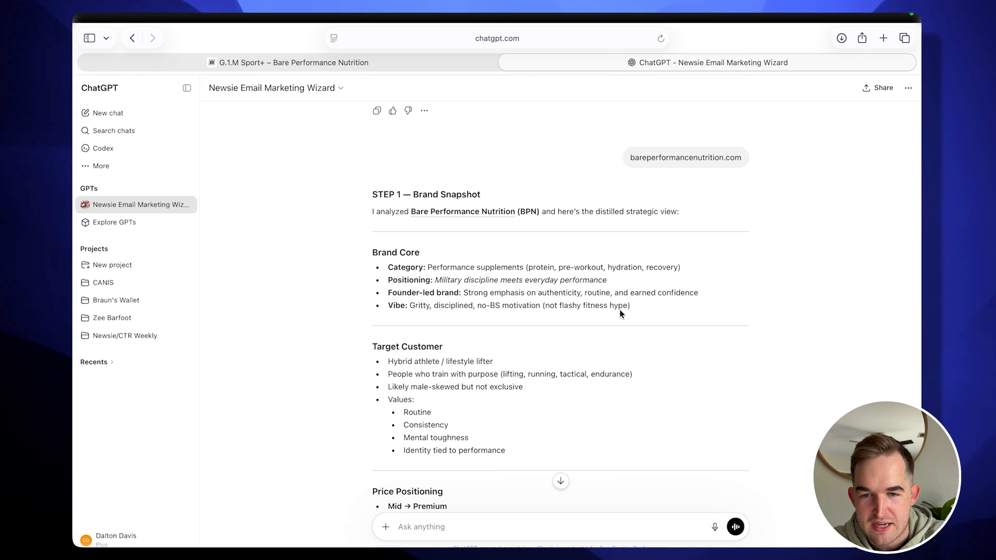
left_click_drag(629, 307, 561, 307)
left_click(645, 311)
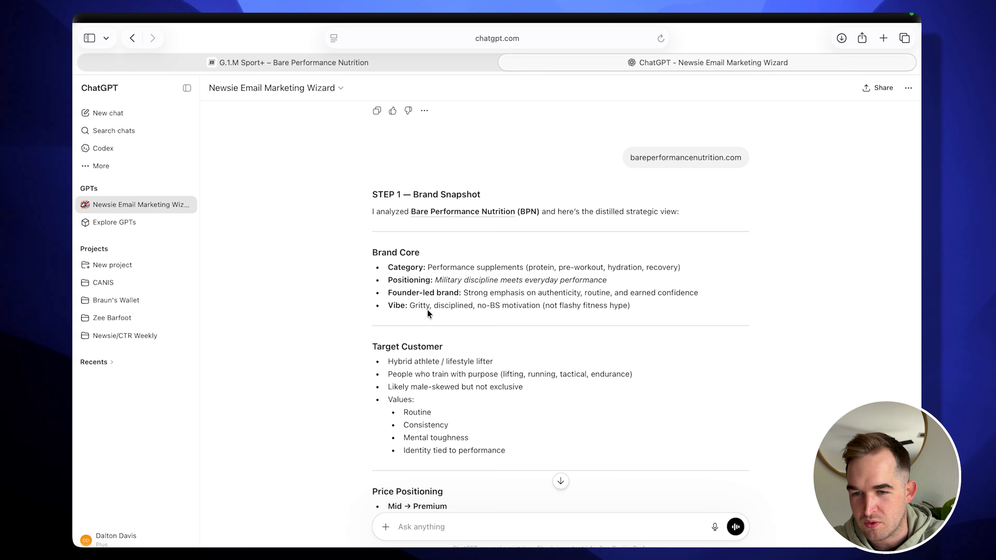
scroll(485, 328, "down", 2)
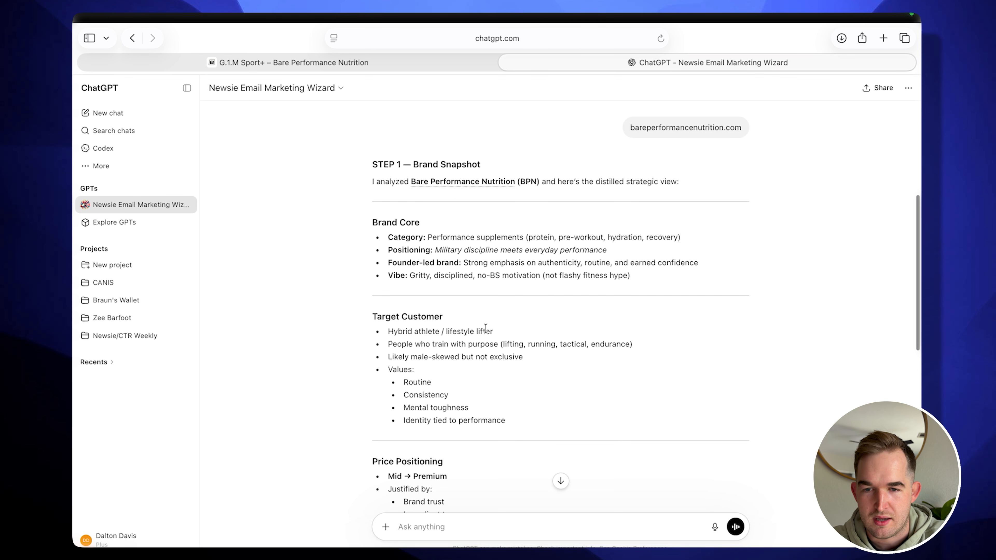
scroll(485, 329, "down", 3)
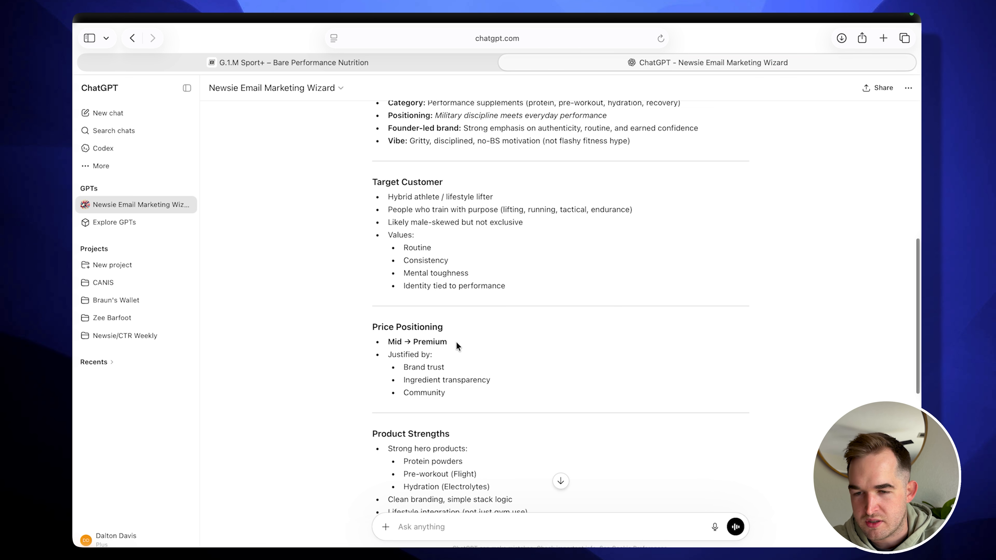
scroll(447, 379, "down", 5)
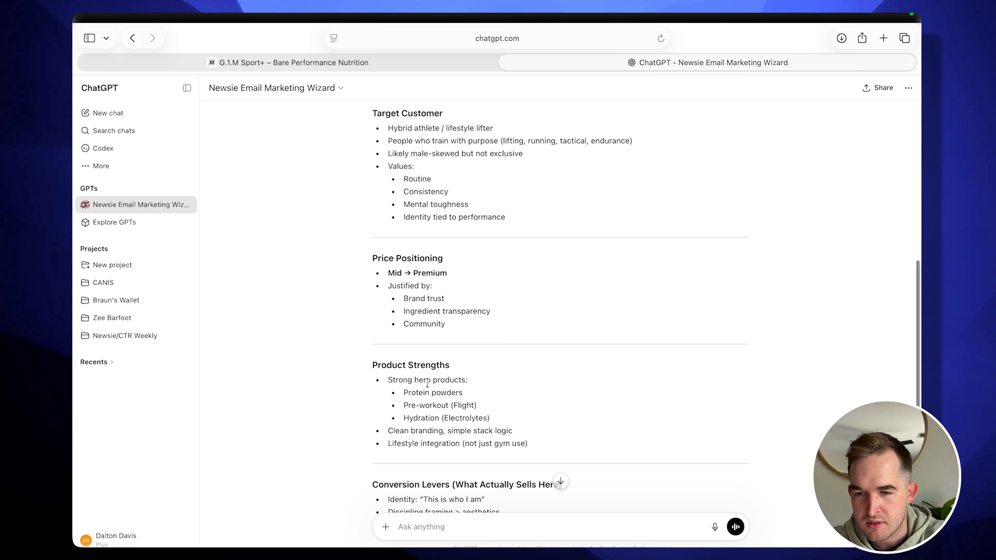
left_click_drag(495, 365, 387, 363)
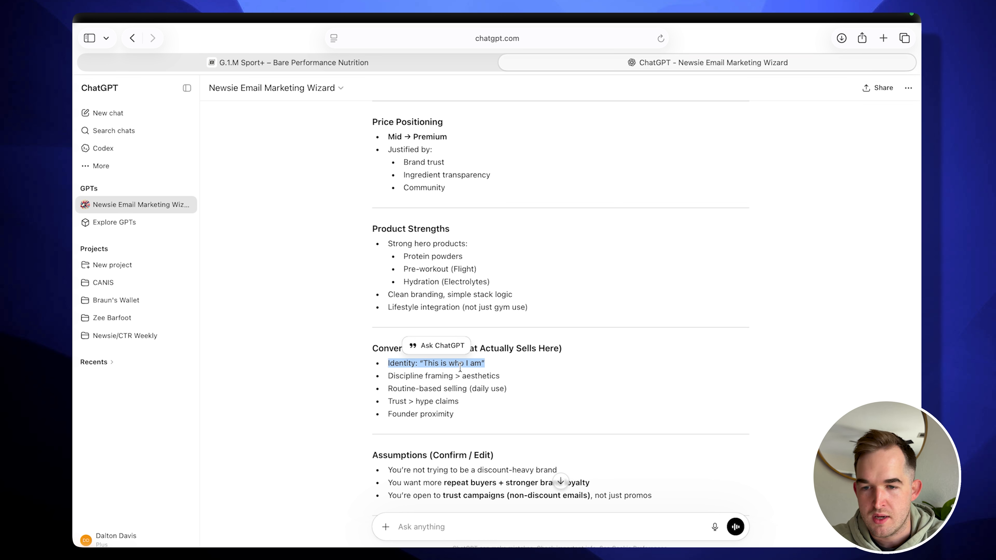
left_click(493, 368)
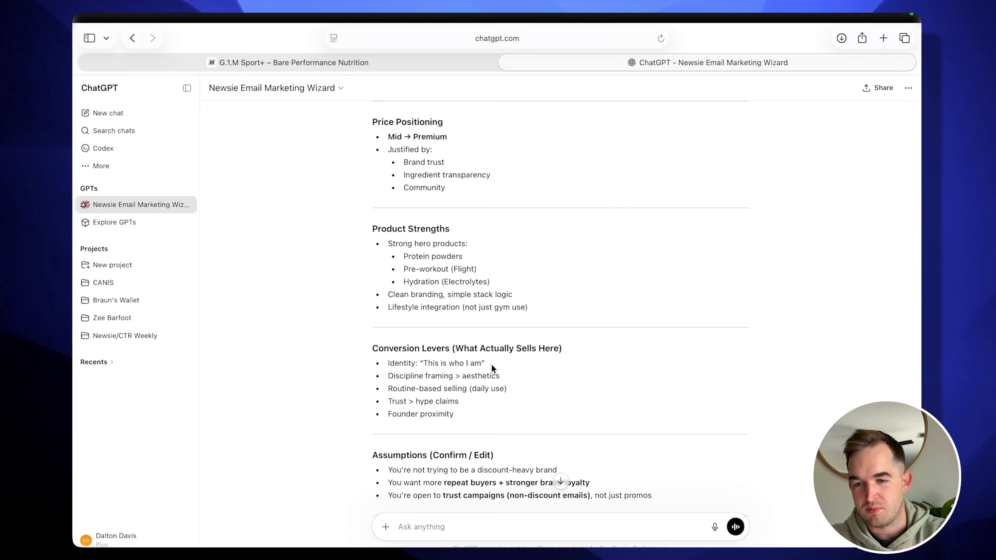
scroll(508, 392, "down", 6)
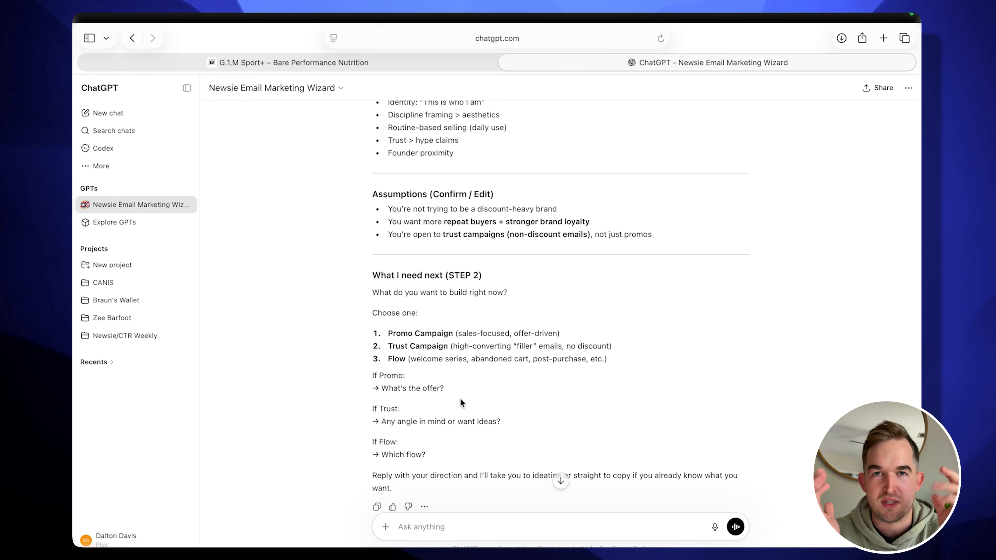
Switch to the Mail app and open the Bare Performance Nutrition email "Week 14: Stay With It" to read its copy.
key("ctrl+Left")
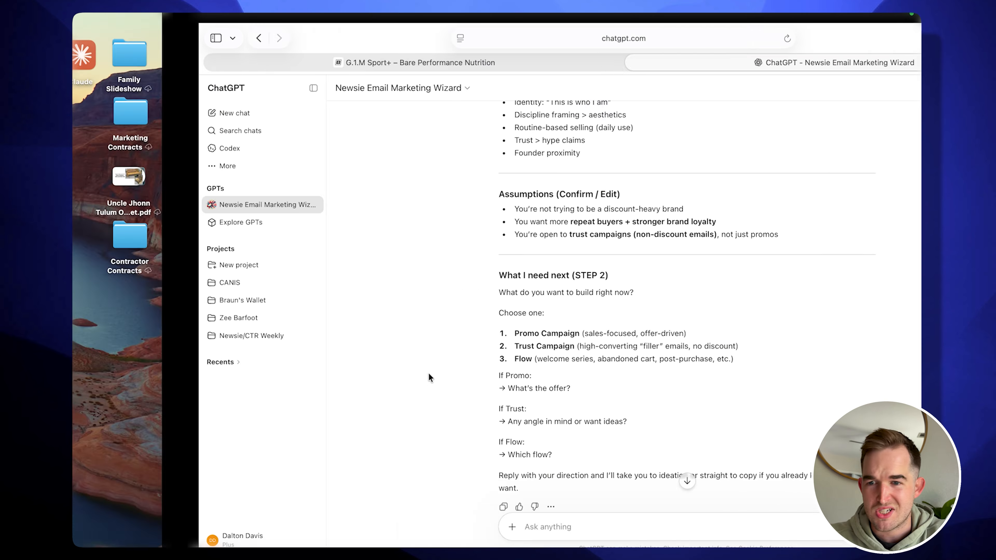
left_click(271, 544)
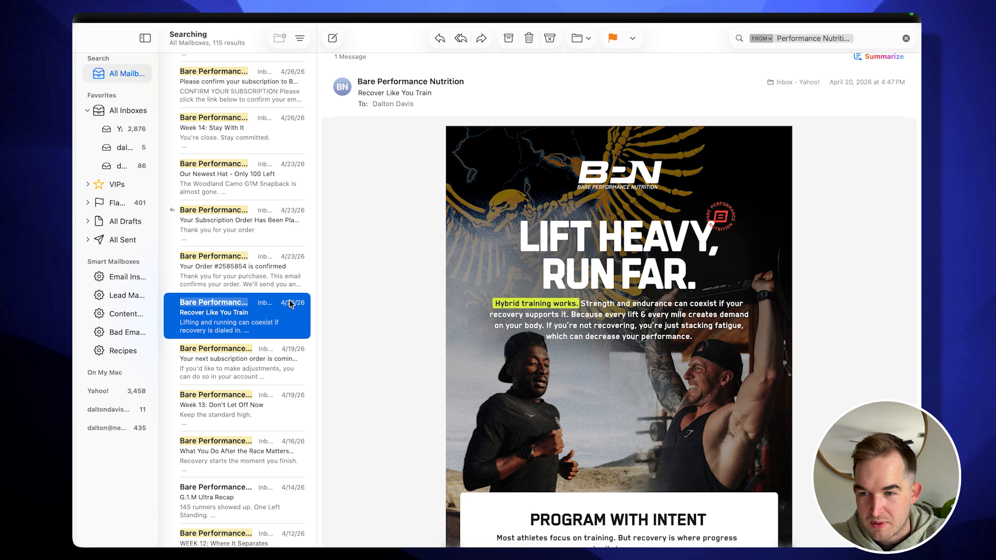
left_click(277, 253)
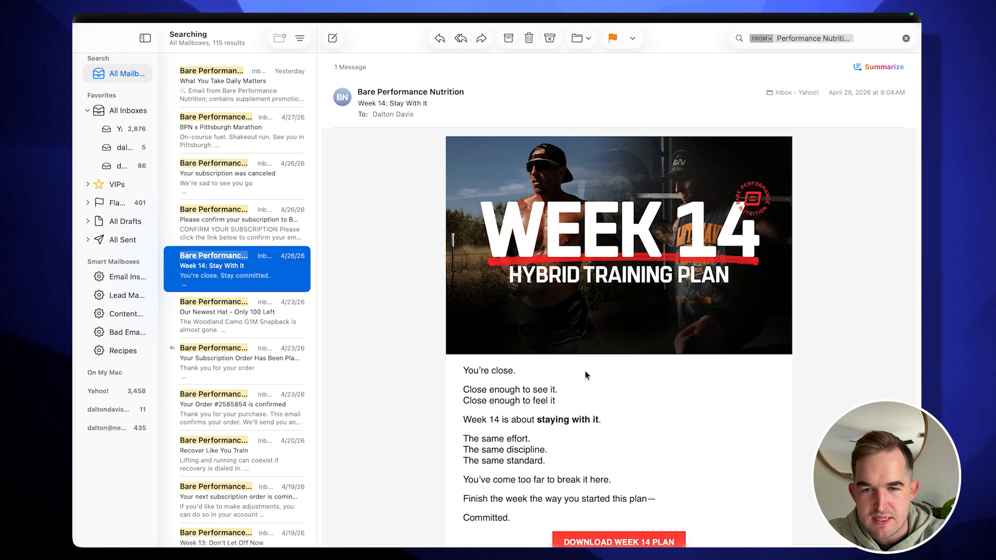
scroll(596, 302, "down", 3)
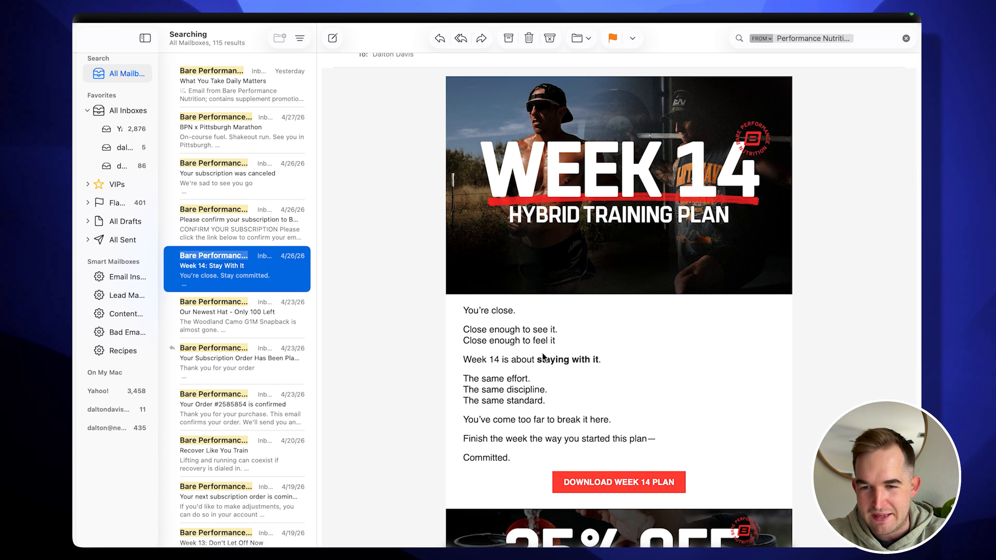
Examine the "Week 14: Stay With It" email from its header through the body copy to the subscription offer banner.
scroll(543, 356, "down", 3)
scroll(543, 356, "up", 5)
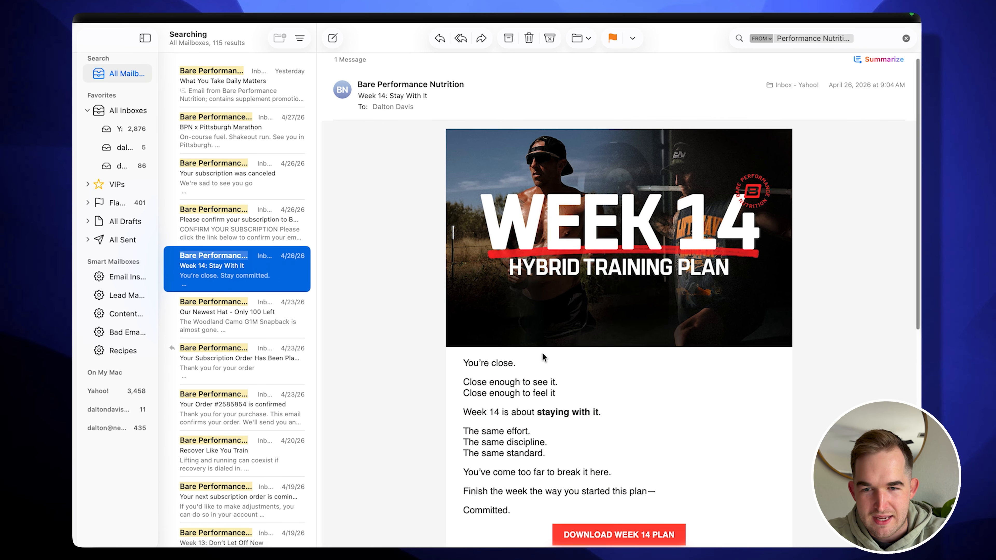
scroll(620, 246, "down", 6)
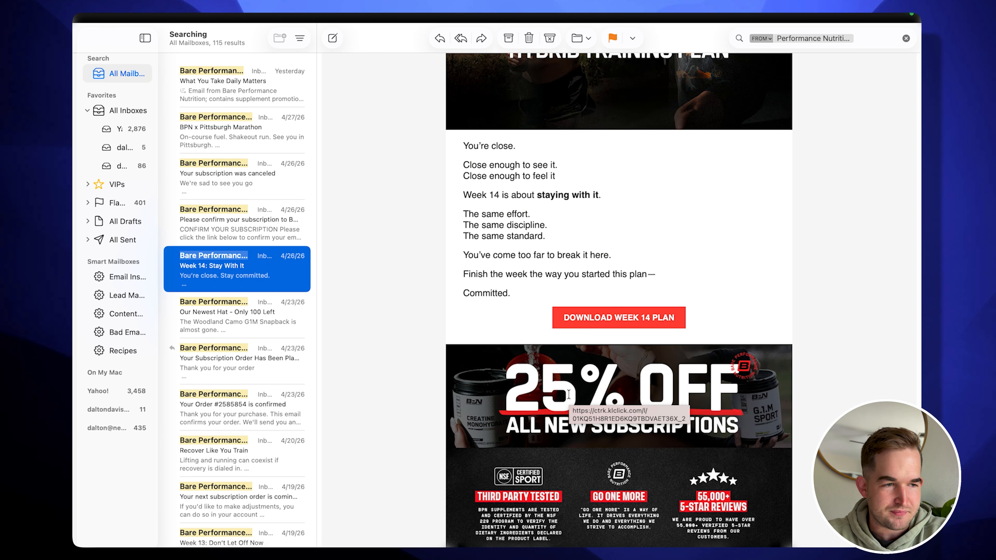
Open the email "Our Newest Hat - Only 100 Left" and read its Woodland Camo G1M Snapback copy.
left_click(256, 355)
left_click(253, 399)
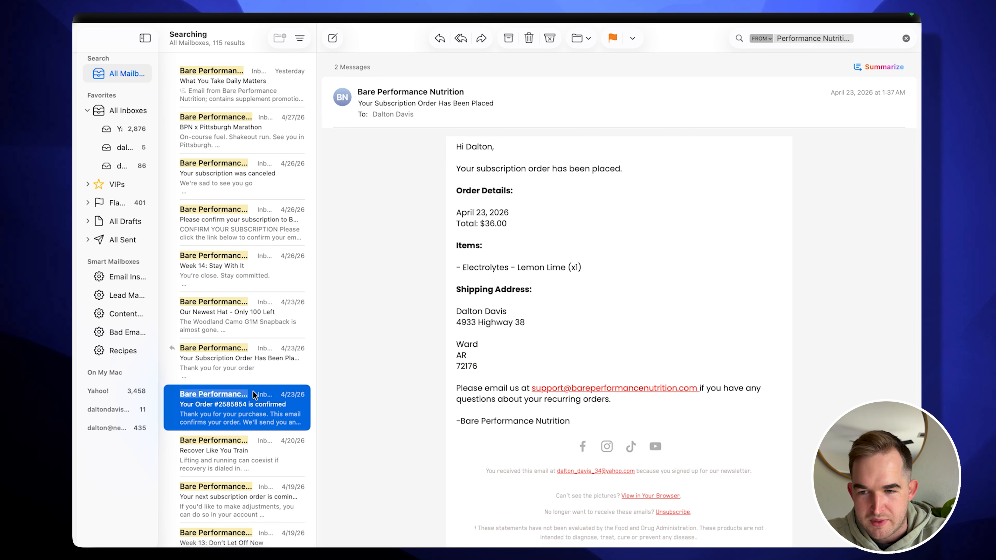
left_click(258, 363)
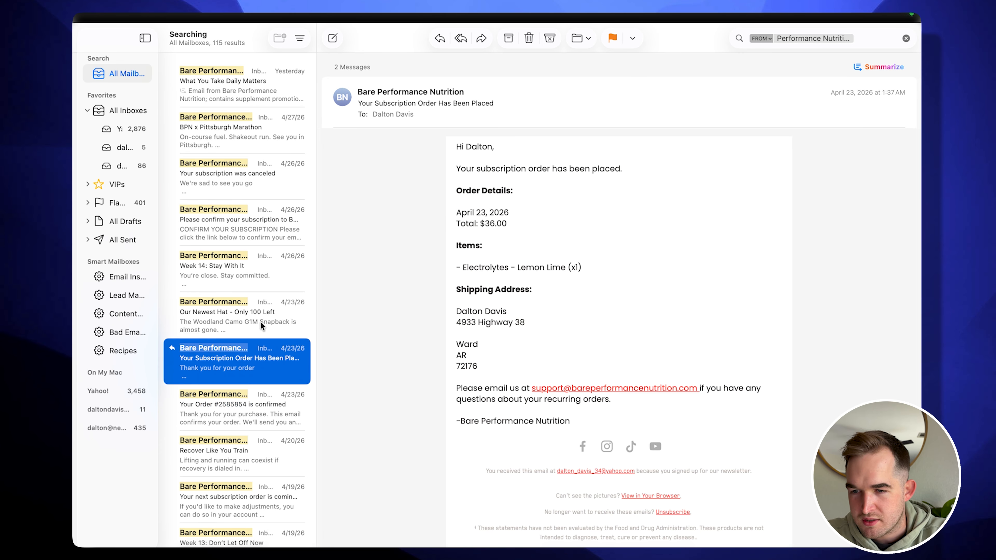
left_click(260, 322)
scroll(517, 338, "down", 2)
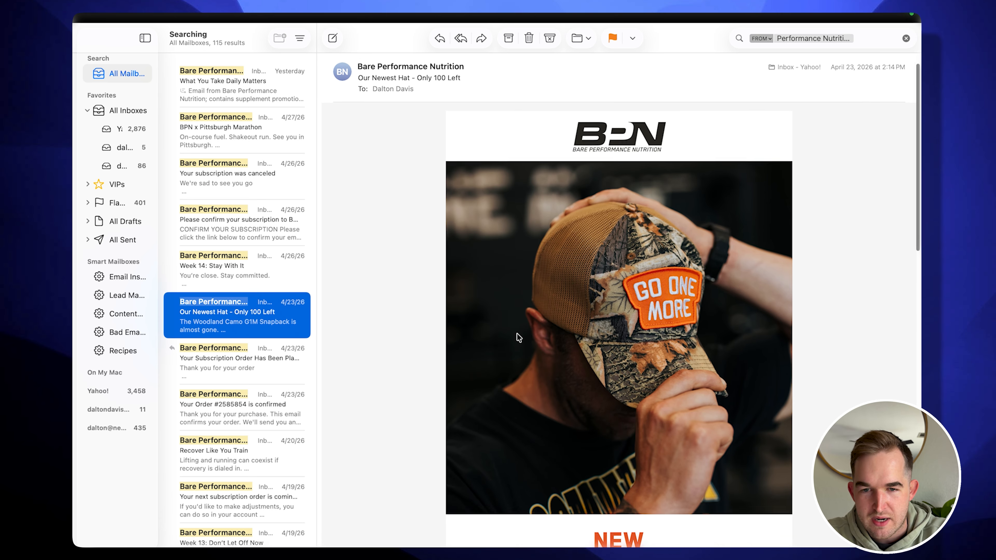
scroll(519, 337, "down", 2)
scroll(519, 337, "down", 2)
scroll(516, 334, "down", 5)
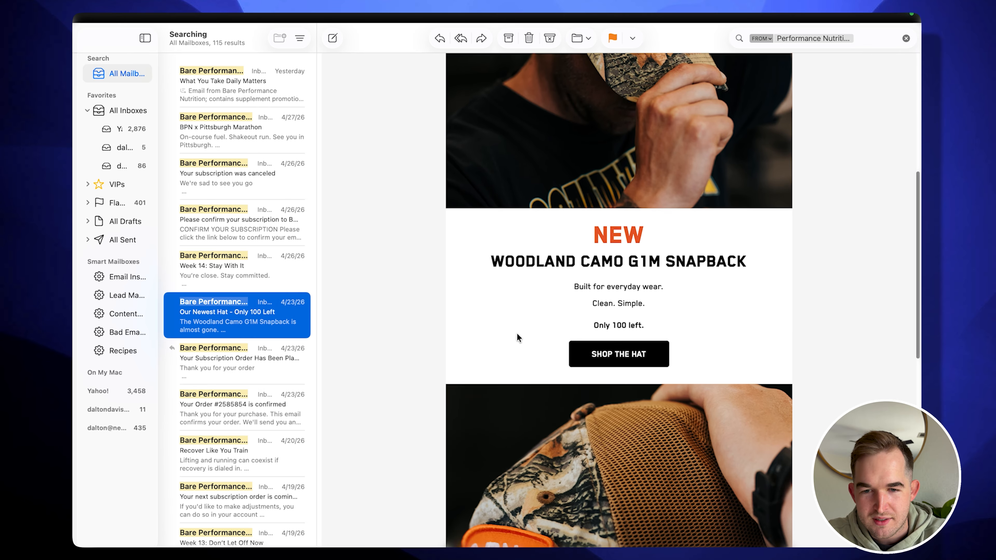
scroll(518, 337, "down", 2)
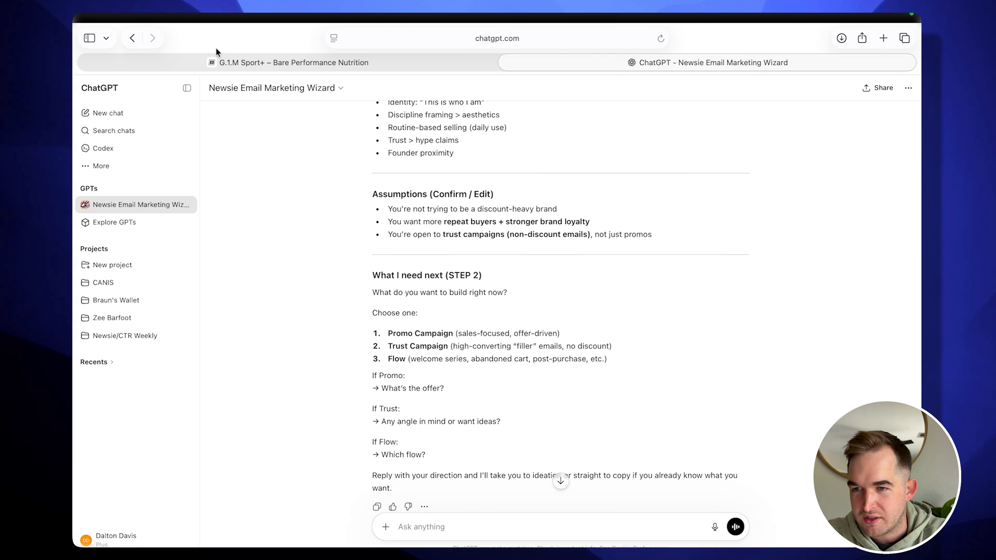
Switch to the browser's G.1.M Sport+ product page and review it from the key benefits down to the customer reviews.
left_click(219, 59)
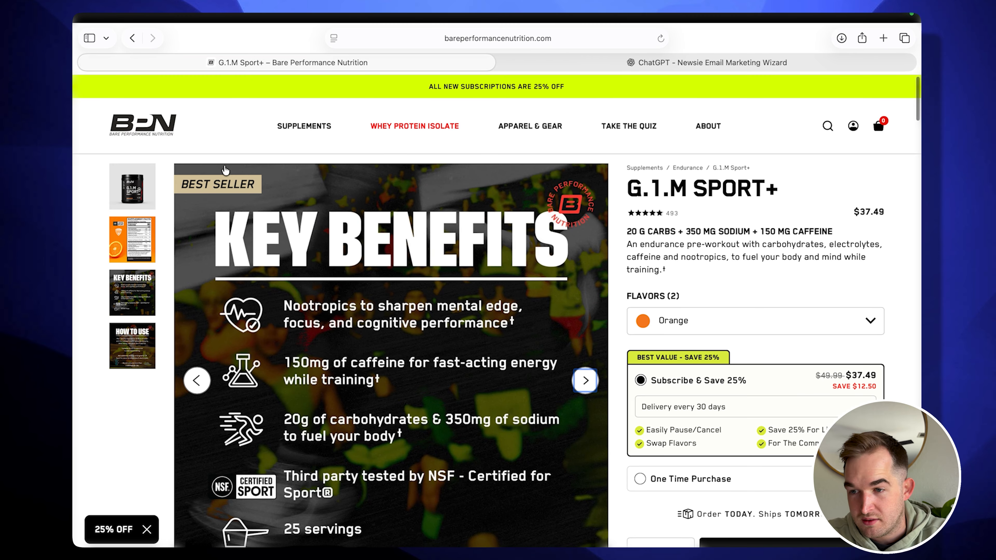
scroll(224, 169, "down", 15)
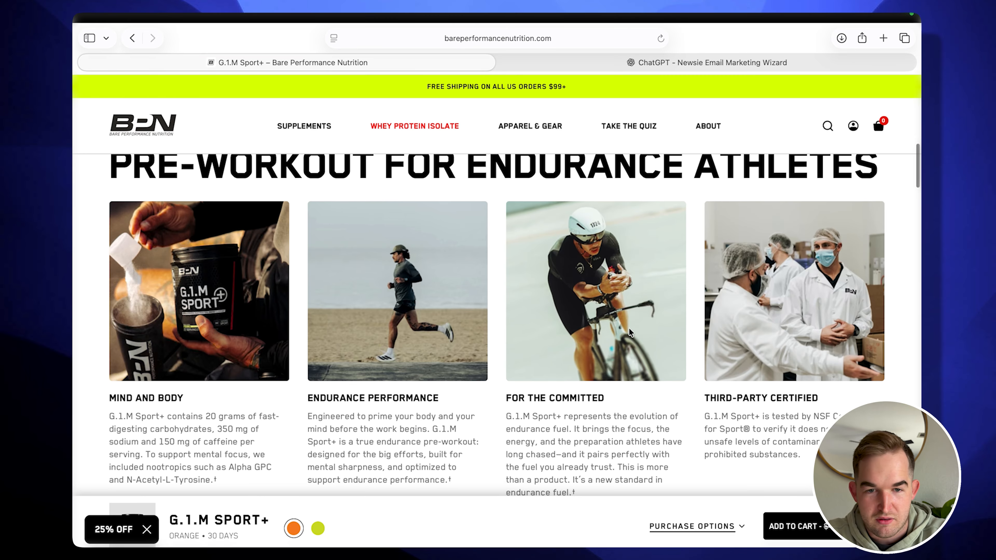
scroll(470, 341, "down", 8)
scroll(555, 371, "down", 20)
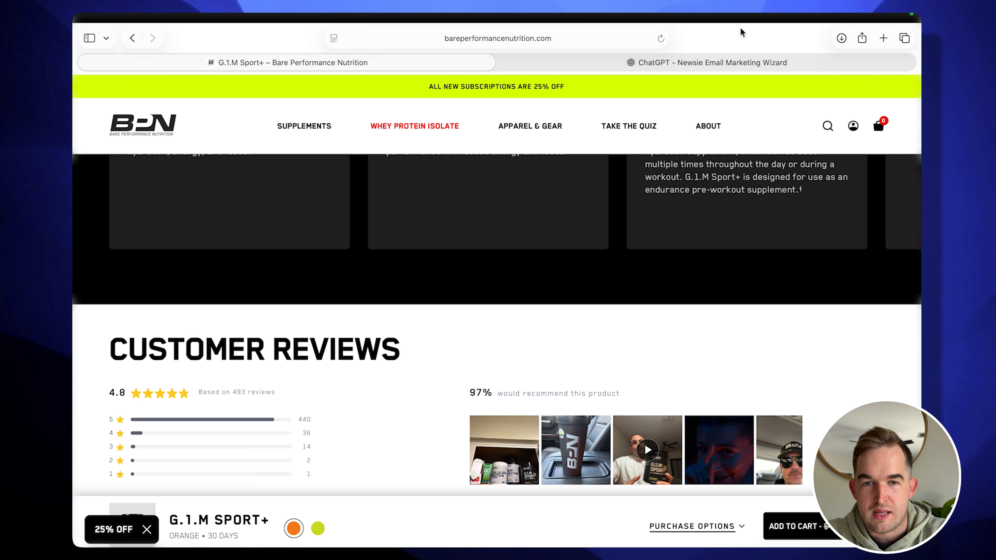
Open Instagram in a new browser tab and go to the bpnsupps profile from the recent searches.
key("super+t")
left_click(323, 214)
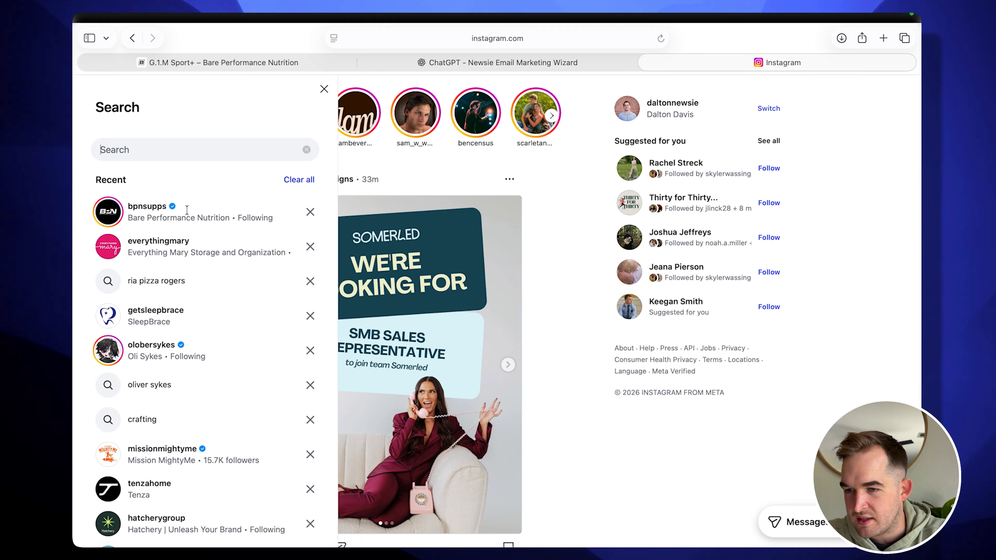
left_click(158, 208)
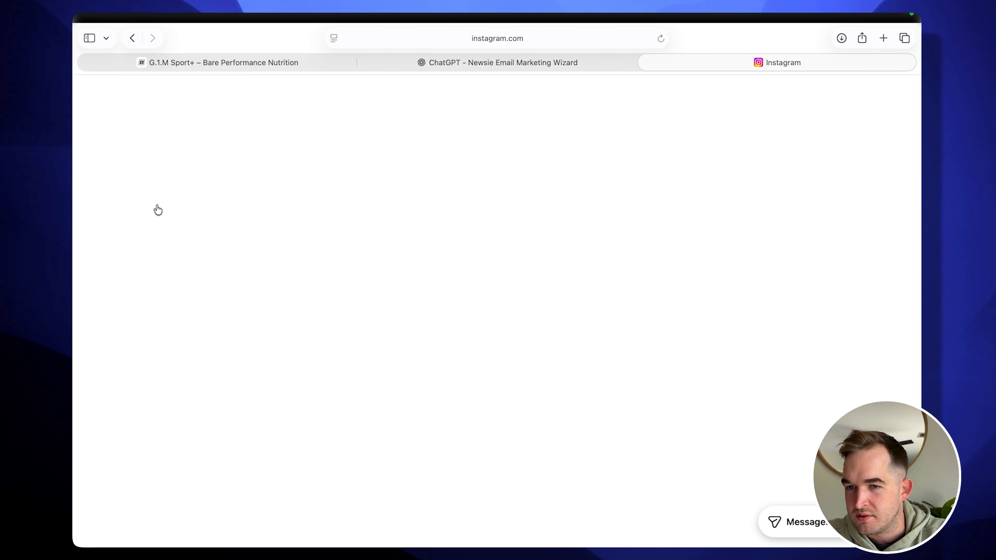
Open the Pittsburgh marathon weekend post on the bpnsupps profile and view its images through to the BPN Expo Booth slide.
scroll(527, 316, "down", 4)
left_click(526, 318)
left_click(522, 316)
left_click(523, 318)
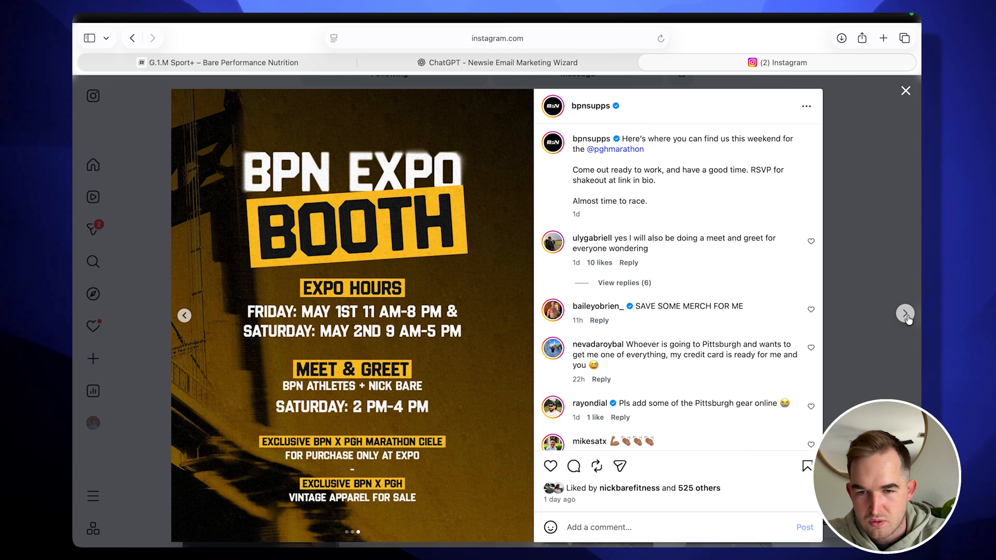
Look through the following bpnsupps posts up to "The ranch has been defeated" and close the post viewer.
left_click(905, 314)
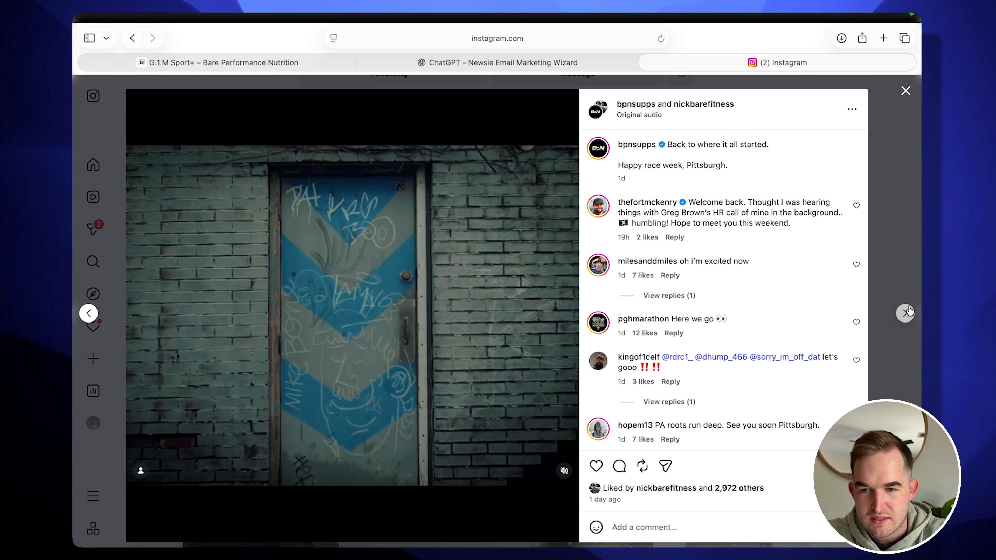
left_click(908, 311)
left_click(905, 314)
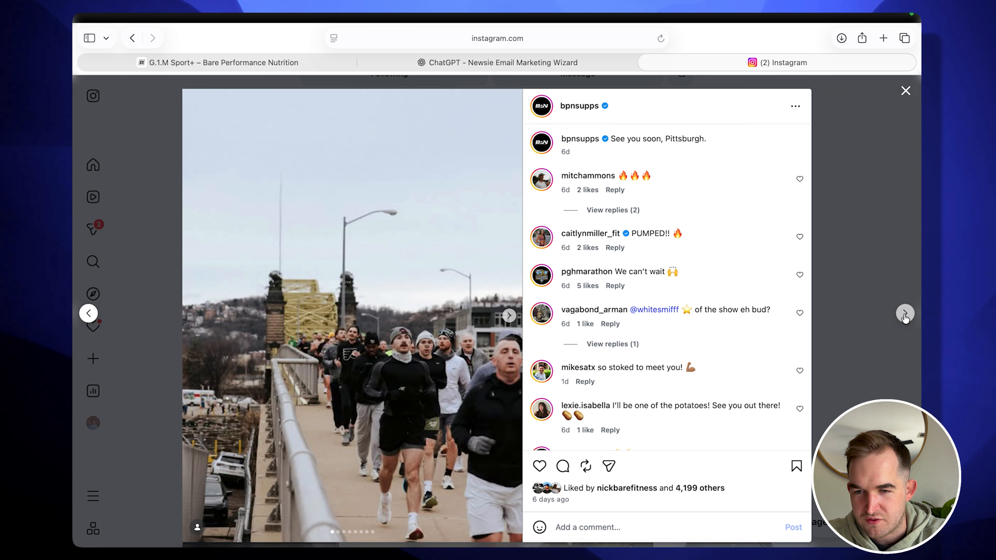
left_click(905, 314)
left_click(905, 314)
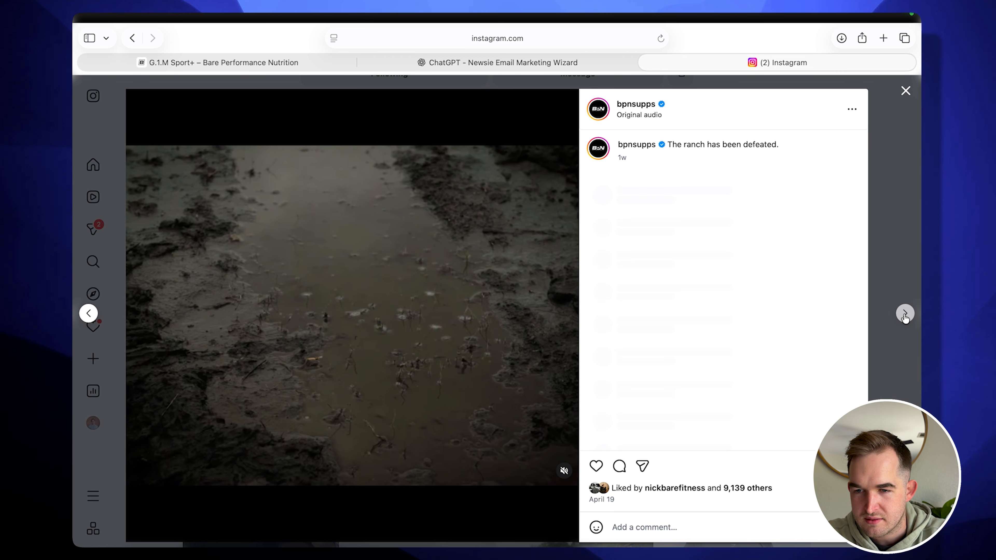
key("Escape")
Find the "Spring marathon season is here" post further down the profile grid and look through its images.
scroll(748, 363, "down", 5)
scroll(748, 363, "down", 5)
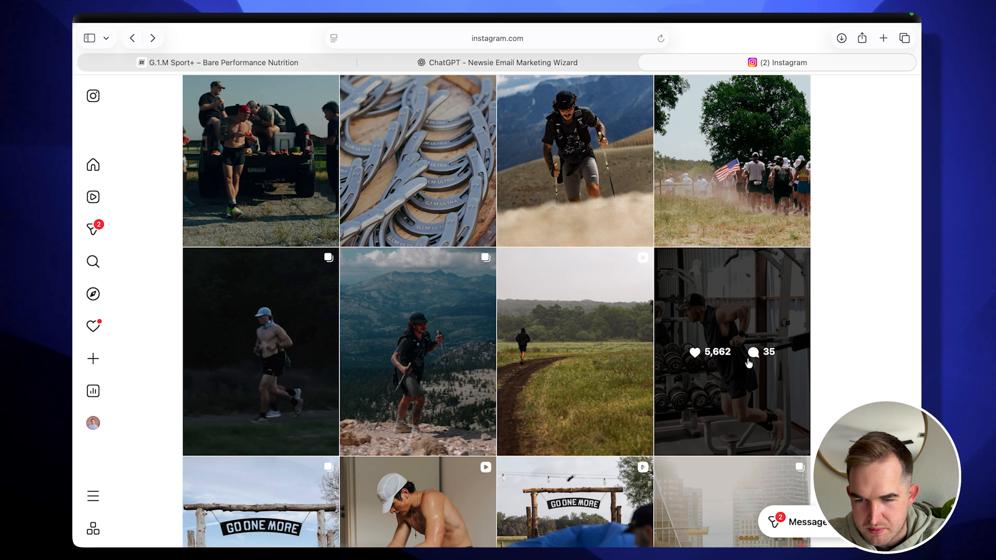
scroll(725, 353, "down", 5)
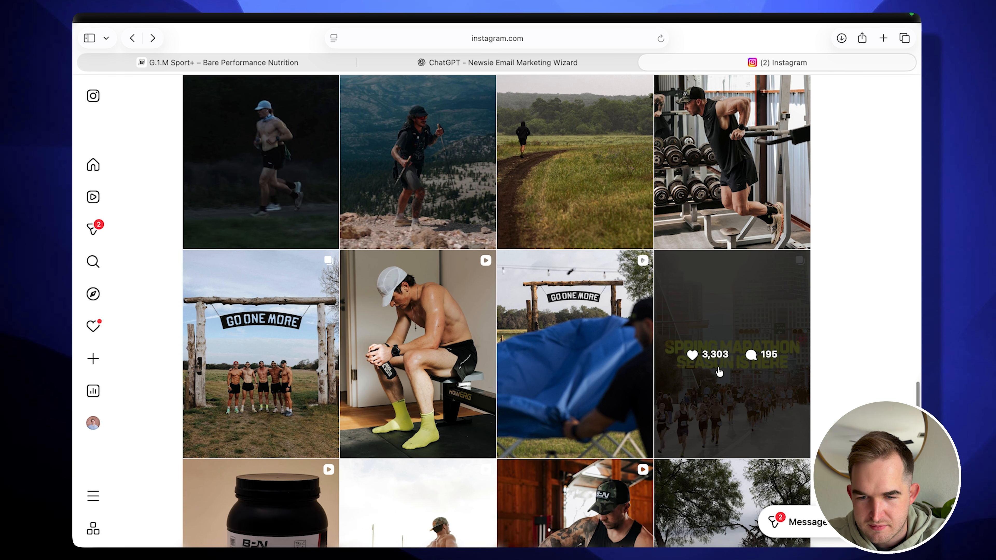
scroll(719, 372, "up", 1)
scroll(720, 345, "up", 1)
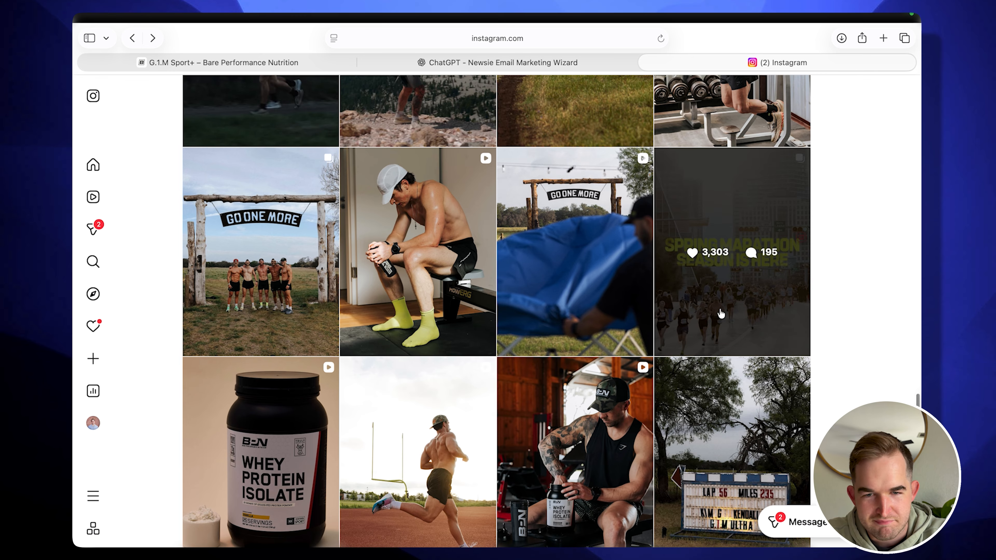
left_click(721, 312)
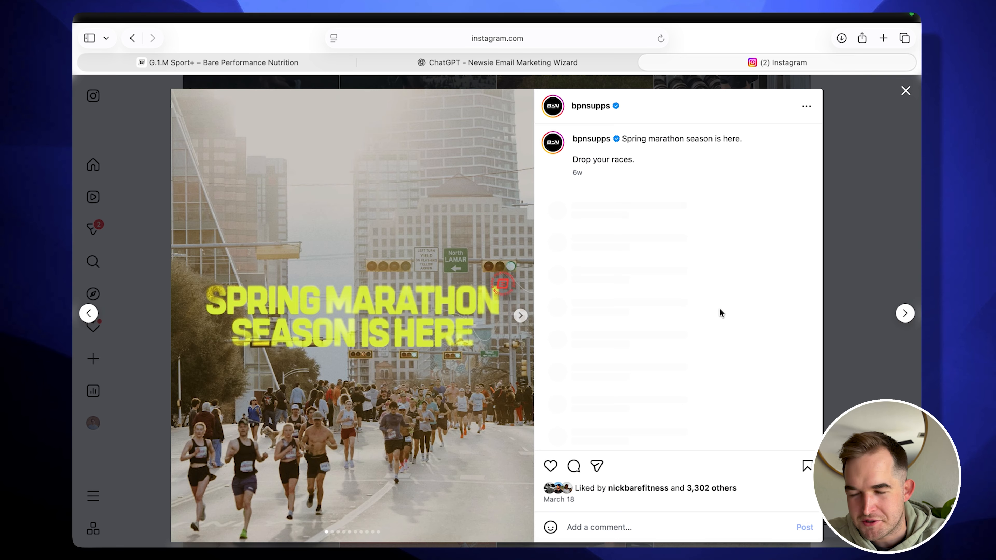
left_click(521, 316)
left_click(520, 316)
left_click(521, 316)
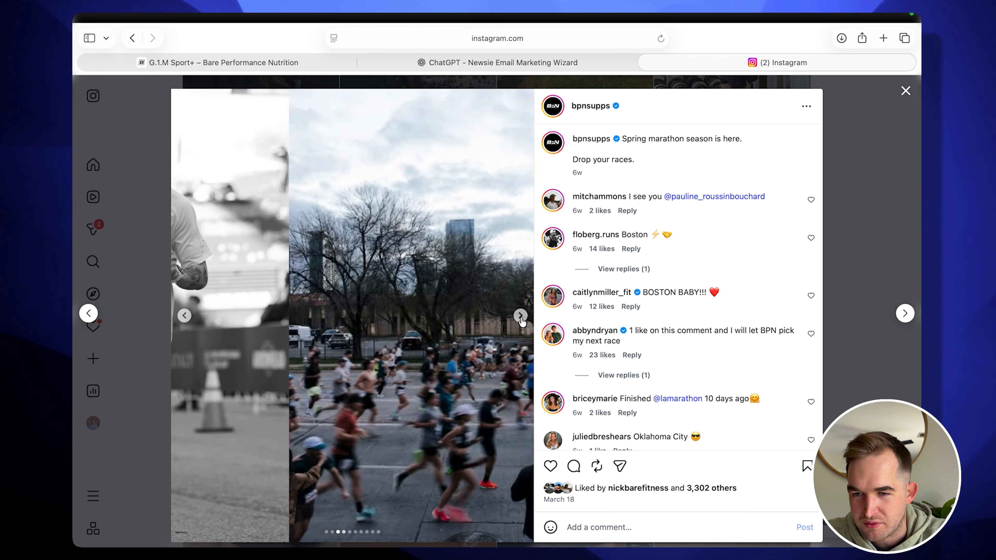
left_click(521, 316)
View the "Standards matter" Whey Protein Isolate post through to its 03.16.26 slide and close it.
left_click(521, 320)
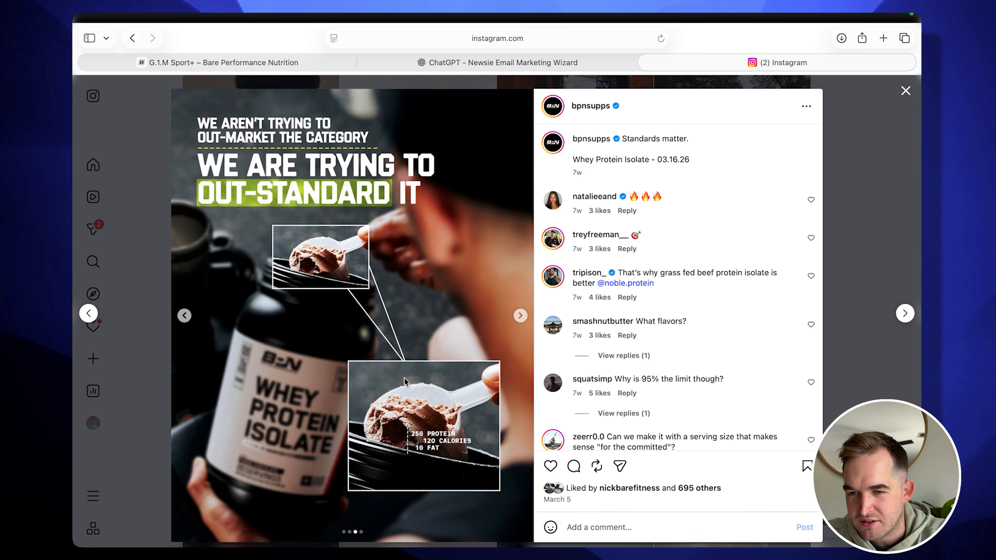
left_click(521, 316)
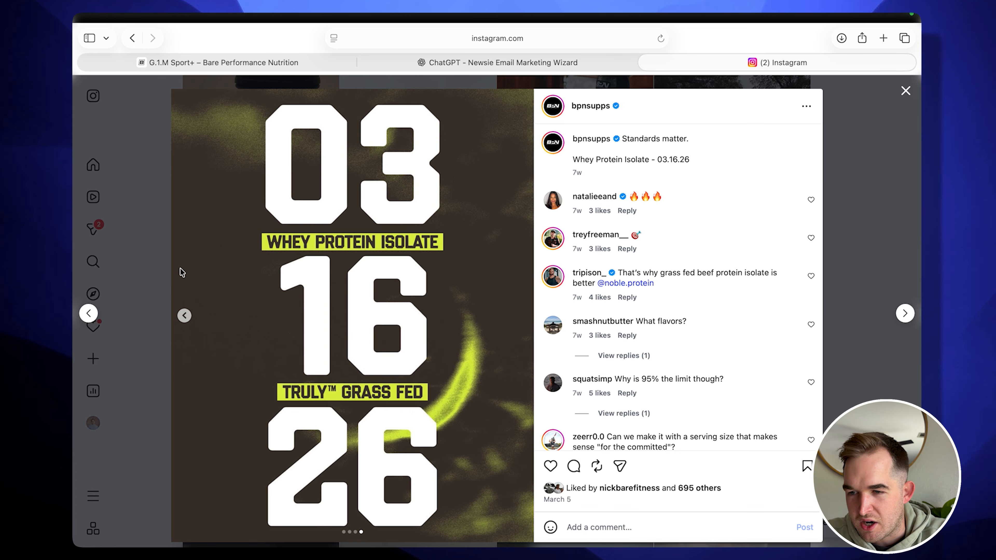
left_click(161, 279)
Open the "Been busy building" post showing two track runners, check its first images and close it.
scroll(353, 344, "down", 6)
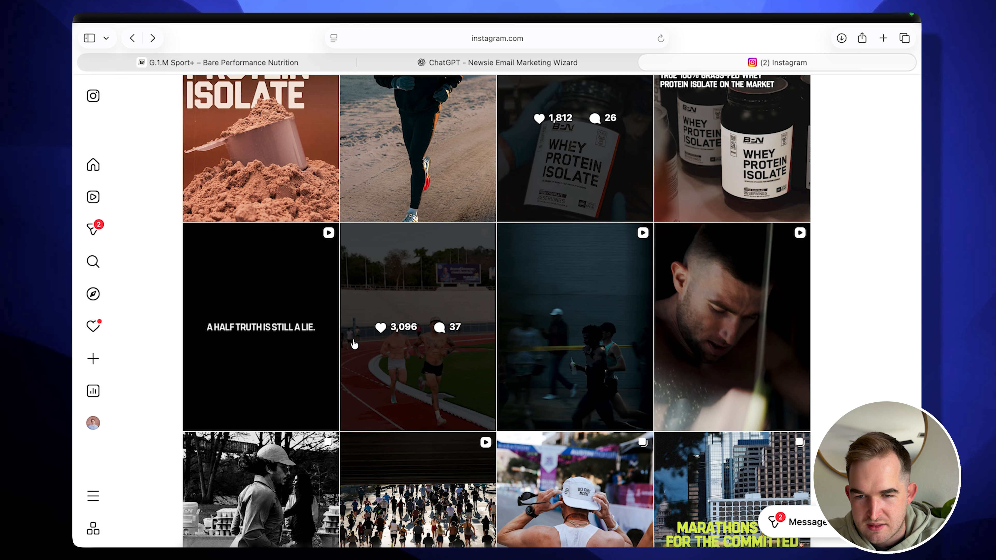
left_click(386, 348)
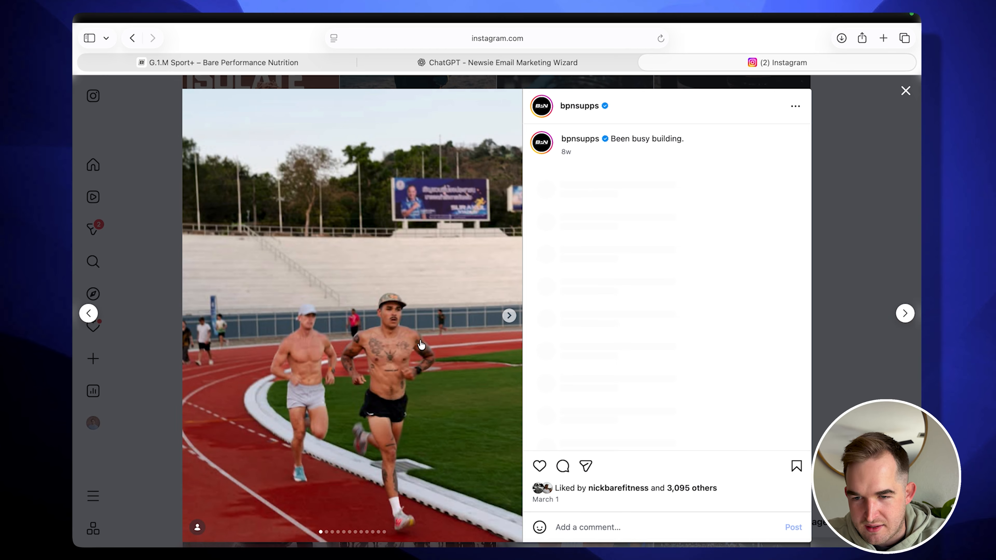
left_click(509, 316)
left_click(196, 316)
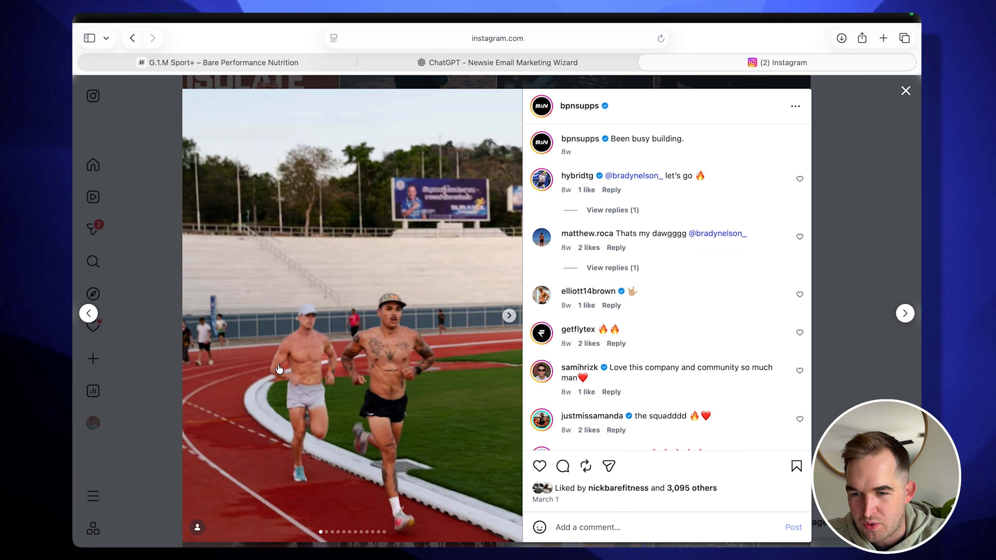
left_click(150, 368)
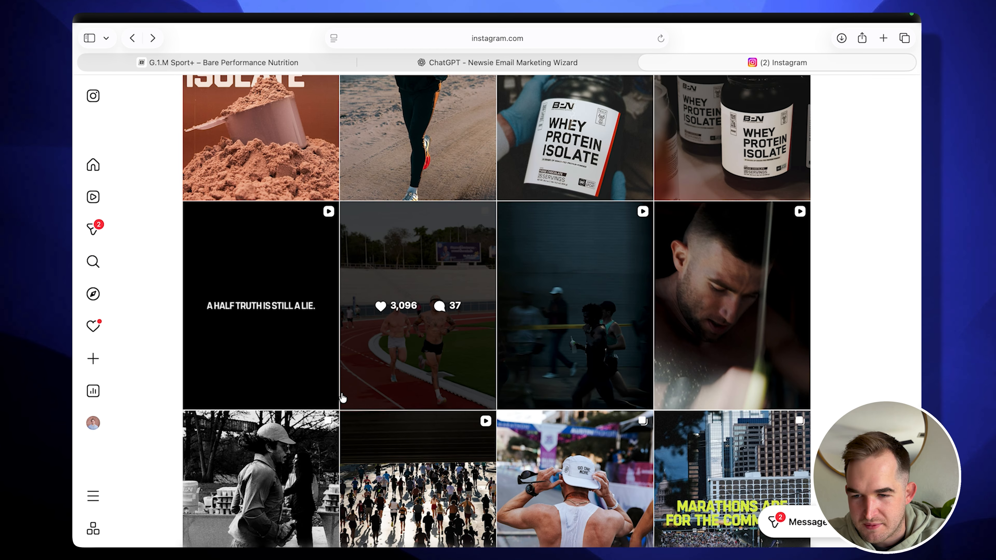
Open the ATX Marathon apparel drop and flash sale post, view it through to the Go Gel image and close it.
scroll(565, 412, "down", 3)
left_click(570, 401)
left_click(509, 318)
left_click(509, 318)
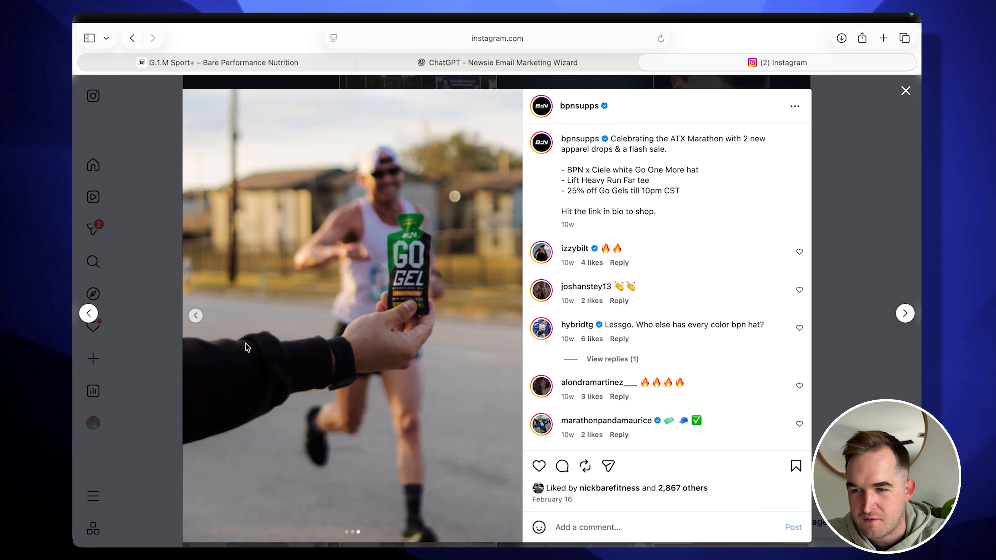
left_click(165, 355)
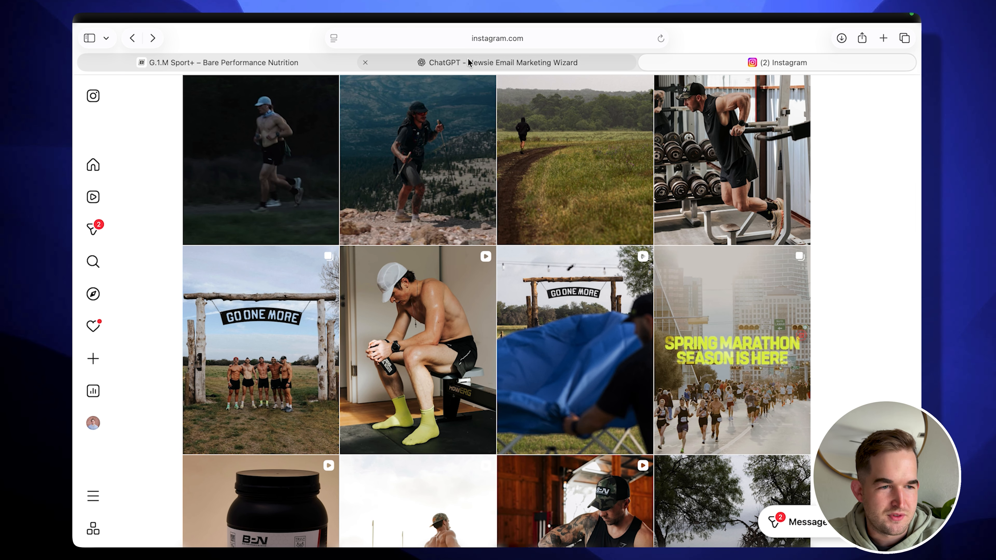
Switch to Mail and read the "Not All Protein Is the Same" email from its headline through the Collagen Protein section.
mouse_move(467, 58)
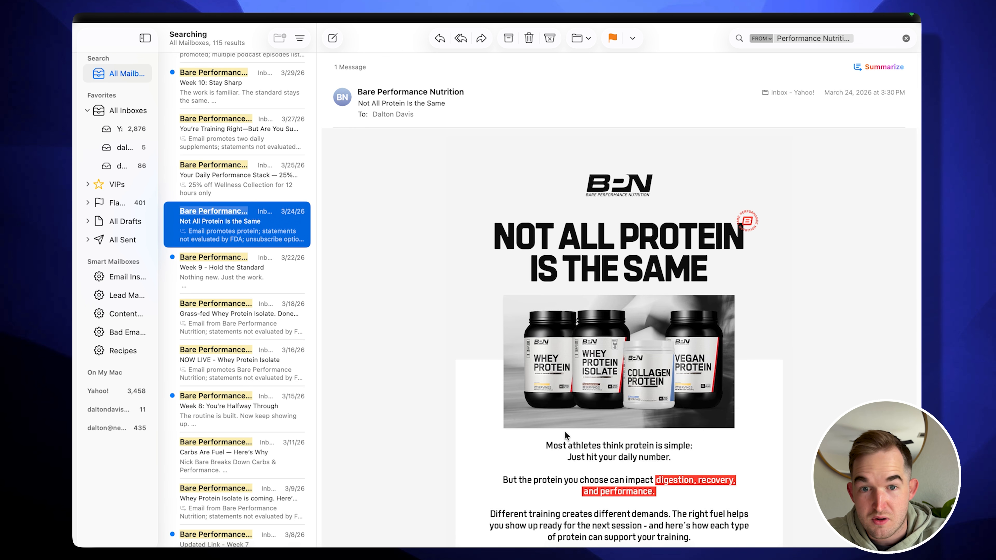
scroll(565, 432, "down", 5)
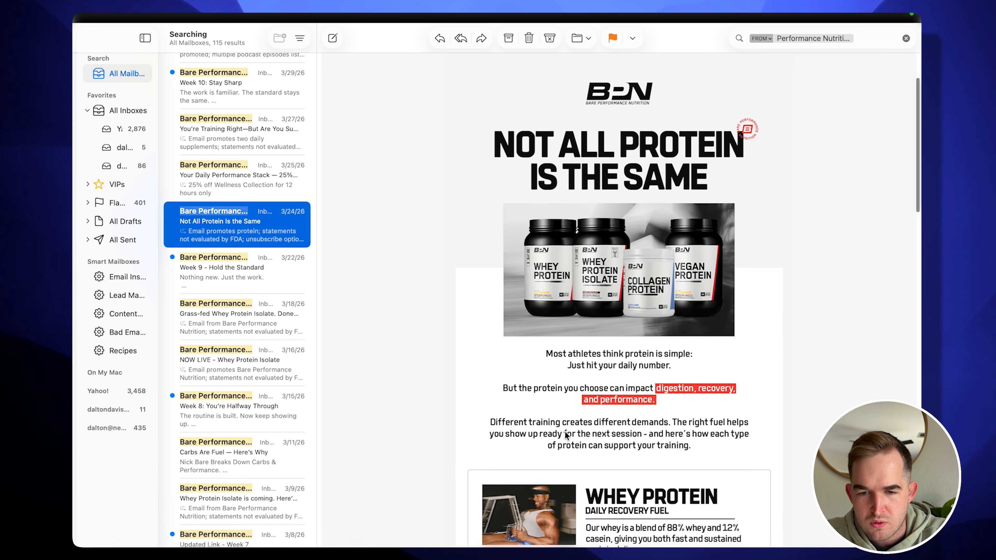
scroll(565, 431, "down", 6)
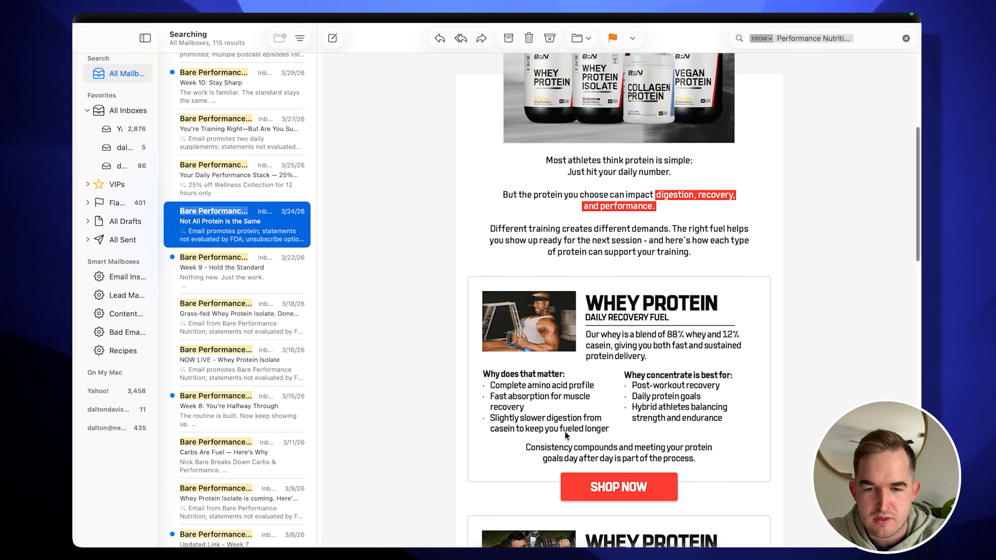
scroll(565, 431, "down", 8)
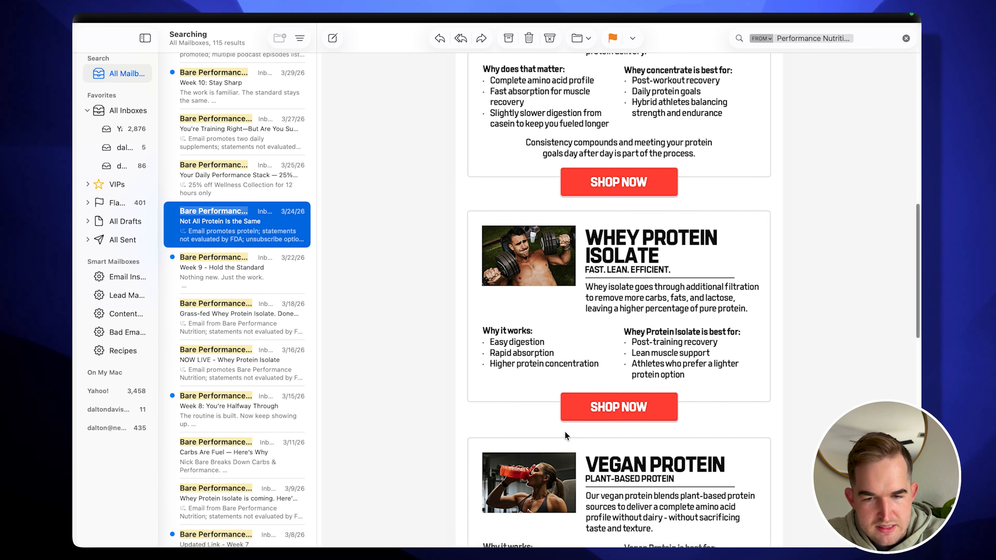
scroll(565, 431, "down", 8)
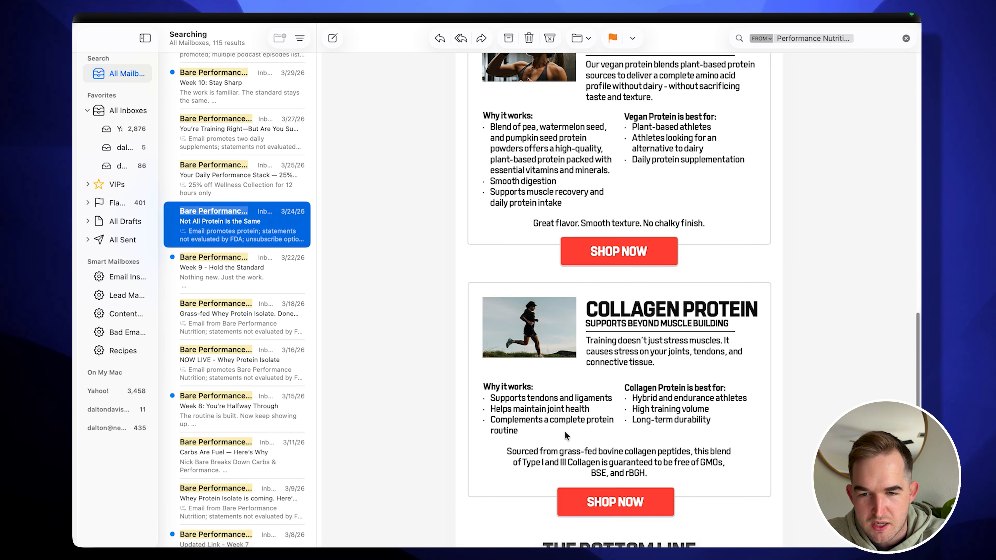
scroll(574, 389, "up", 20)
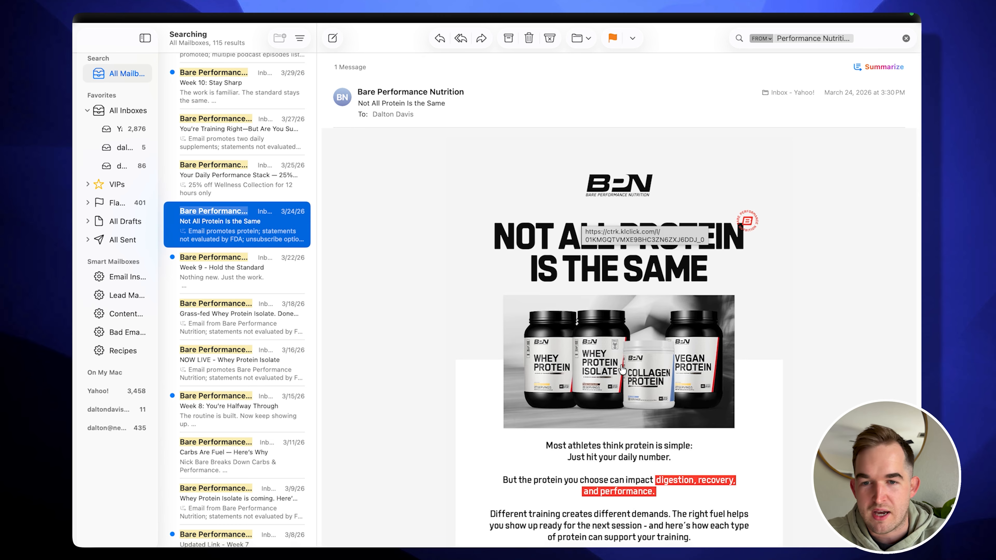
Reread the "Not All Protein Is the Same" email through The Bottom Line and the subscribe banner, and return to its headline.
scroll(622, 370, "down", 7)
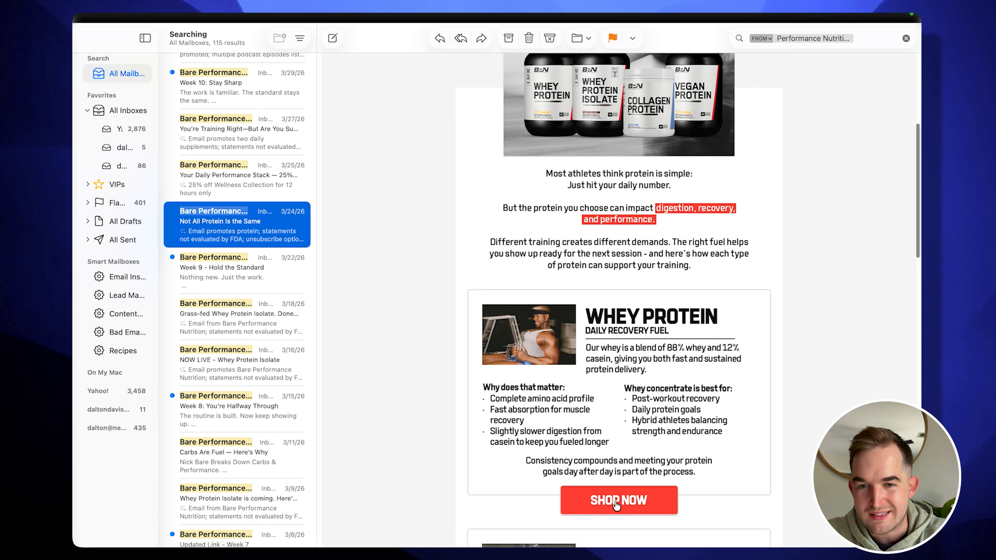
scroll(642, 332, "up", 7)
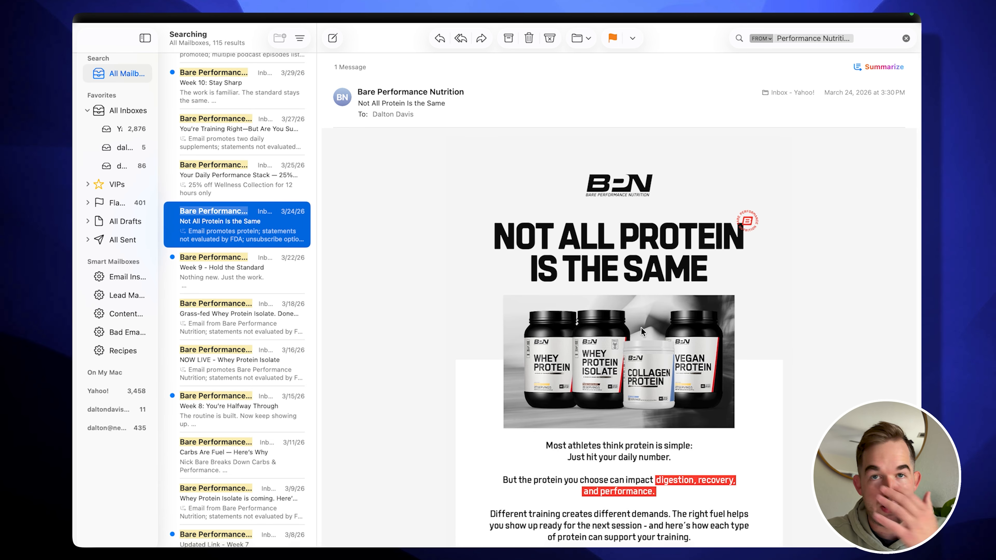
scroll(637, 447, "down", 8)
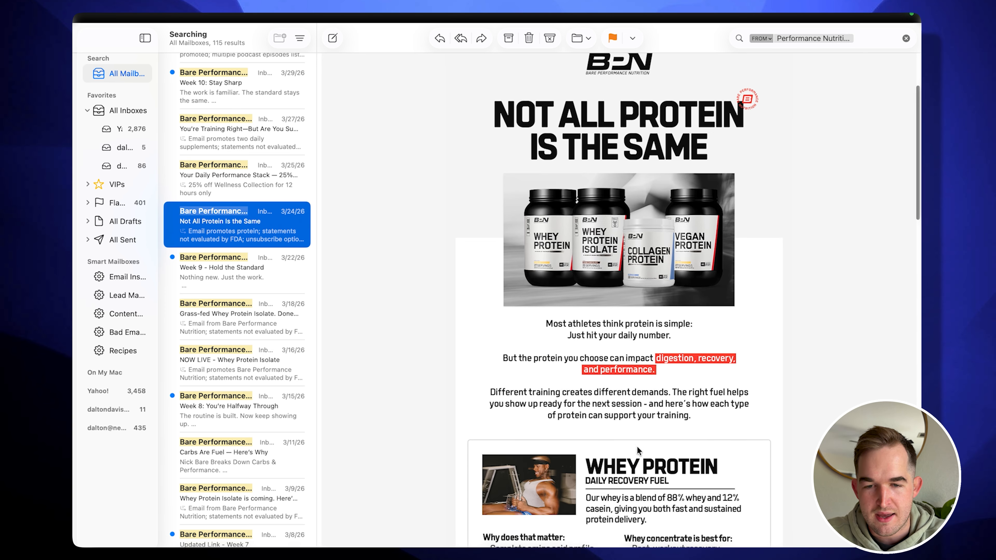
scroll(638, 447, "down", 10)
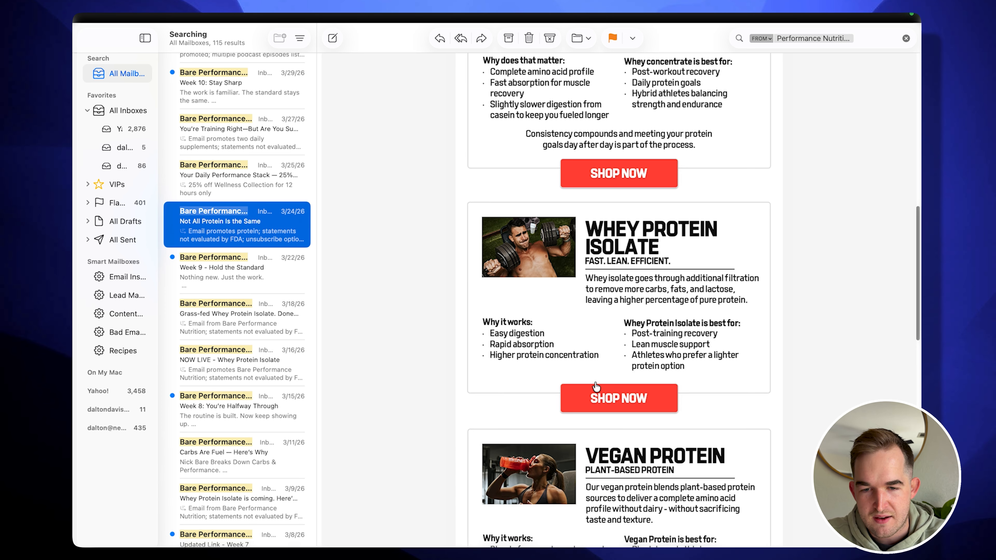
scroll(598, 515, "down", 11)
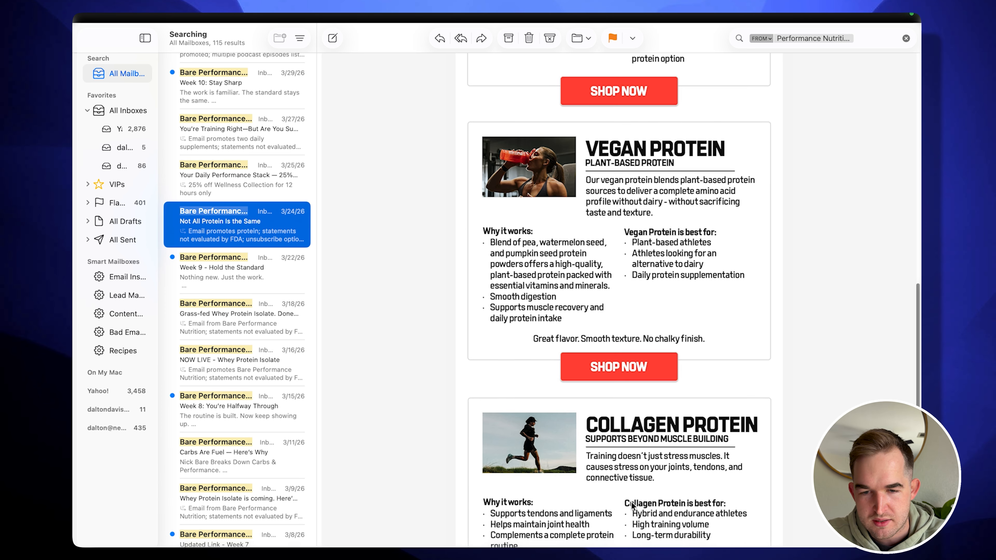
scroll(653, 441, "down", 3)
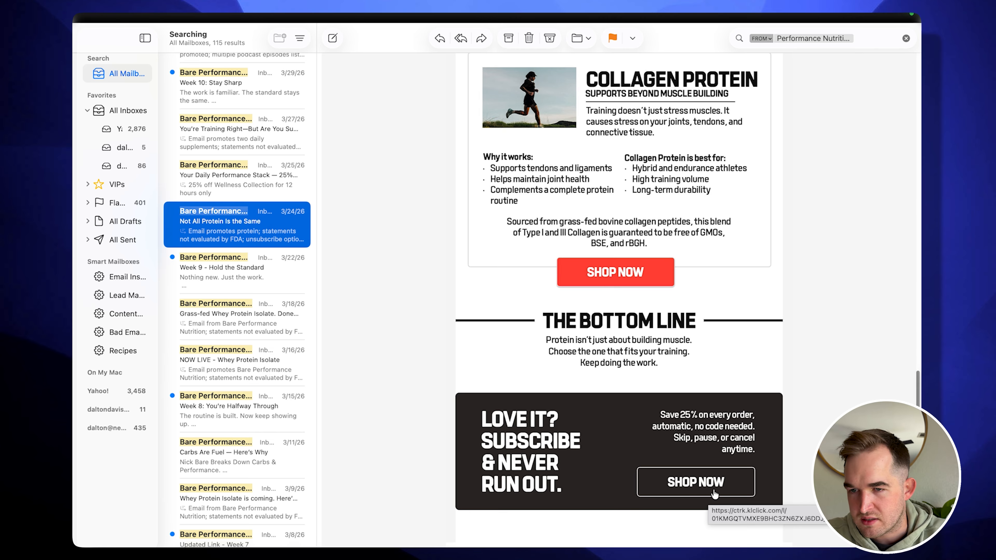
scroll(472, 379, "up", 20)
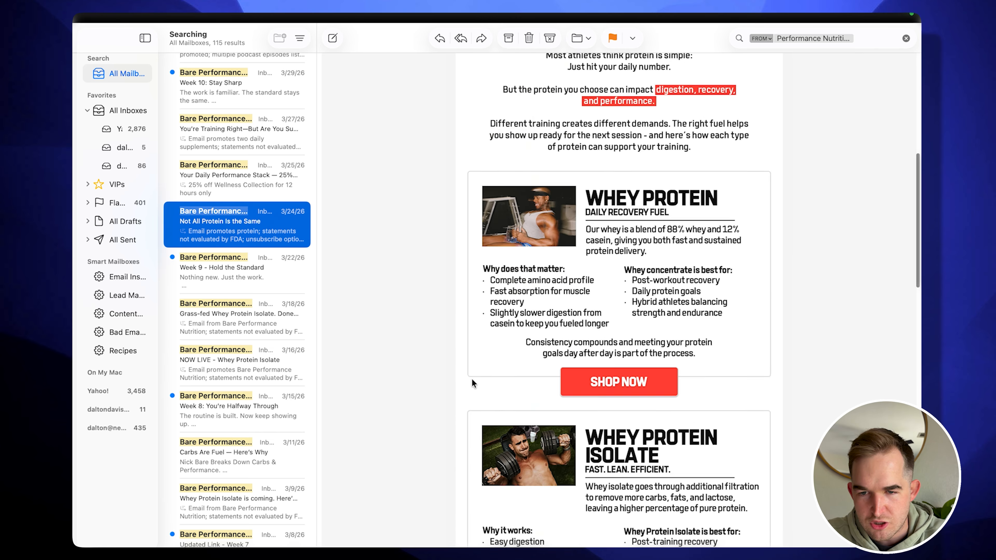
scroll(472, 379, "up", 3)
scroll(504, 364, "up", 7)
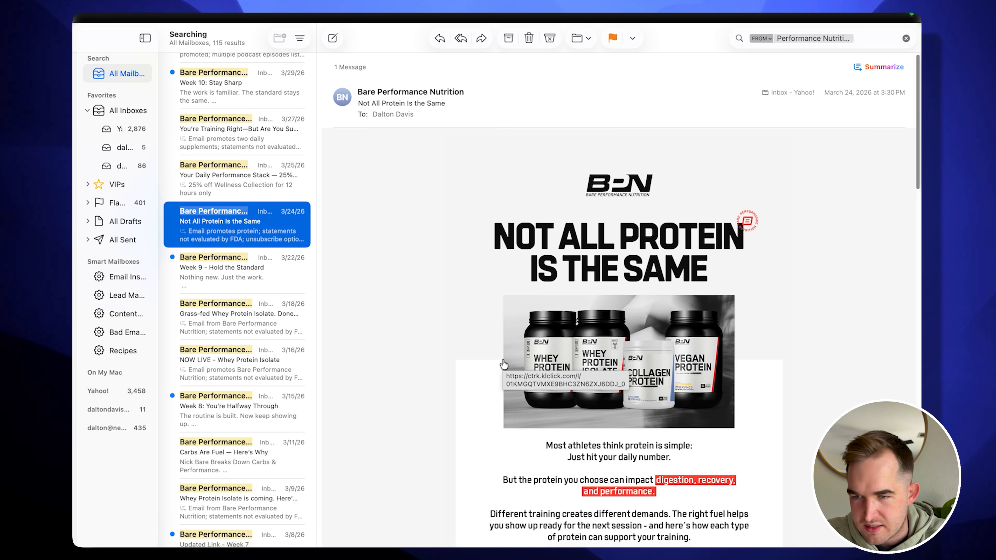
Open the "Your Daily Performance Stack — 25% Off" email and read it from the "25% Off" headline past the Health & Wellness Stack section.
left_click(238, 162)
scroll(490, 367, "down", 6)
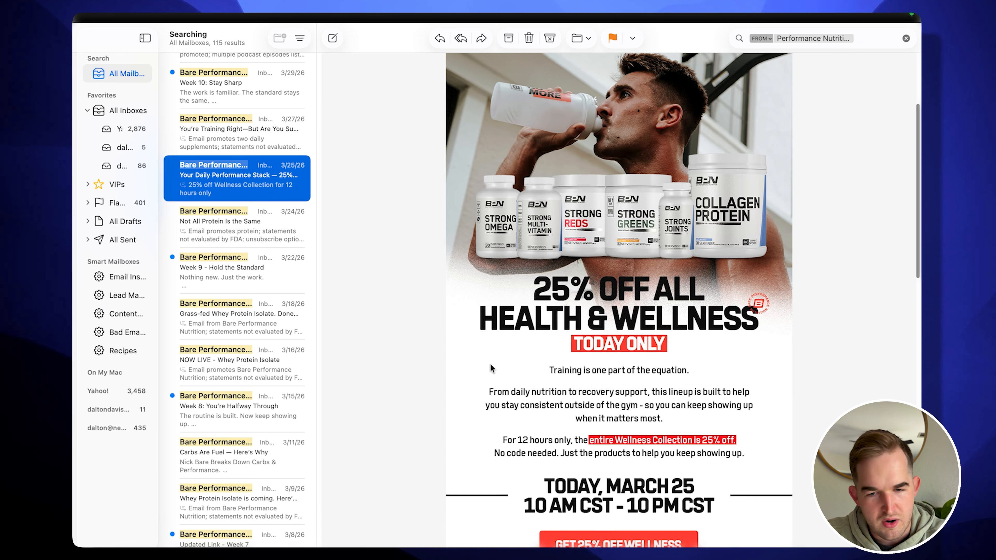
scroll(490, 369, "up", 5)
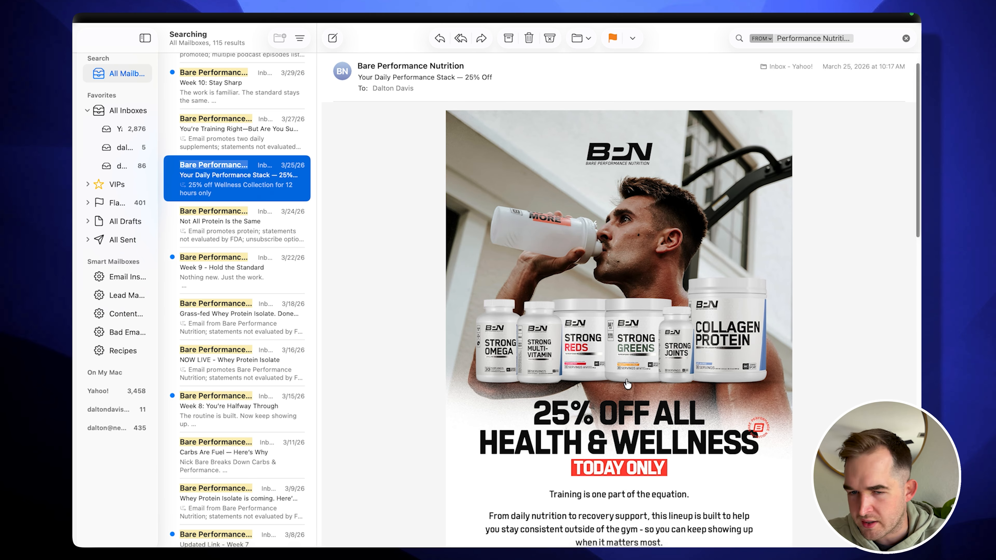
scroll(653, 390, "down", 1)
scroll(653, 388, "down", 2)
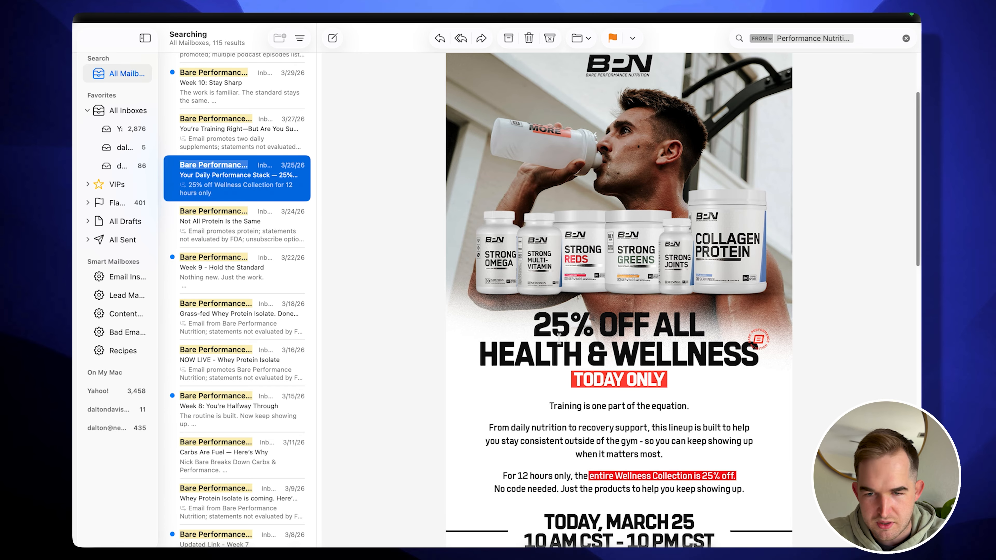
left_click_drag(545, 332, 626, 333)
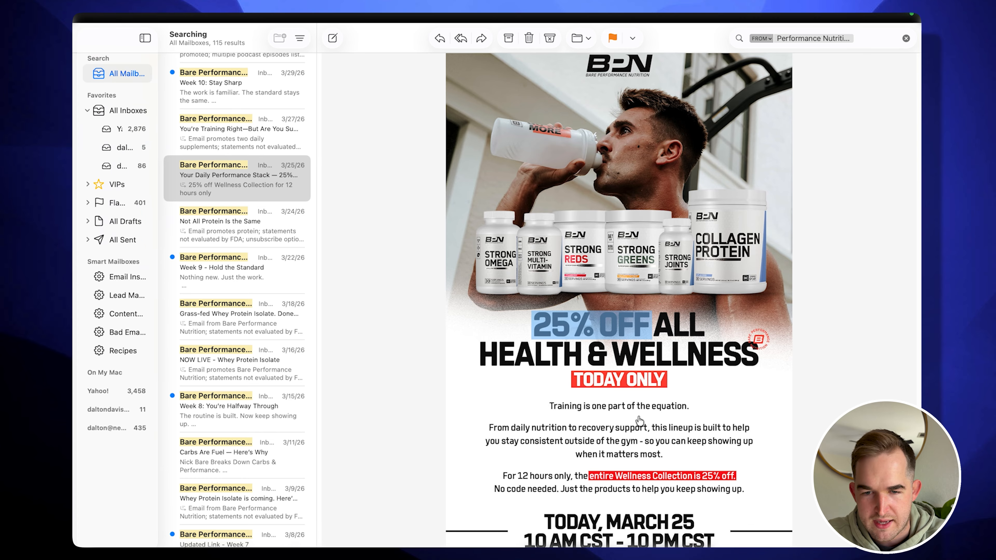
scroll(635, 402, "down", 6)
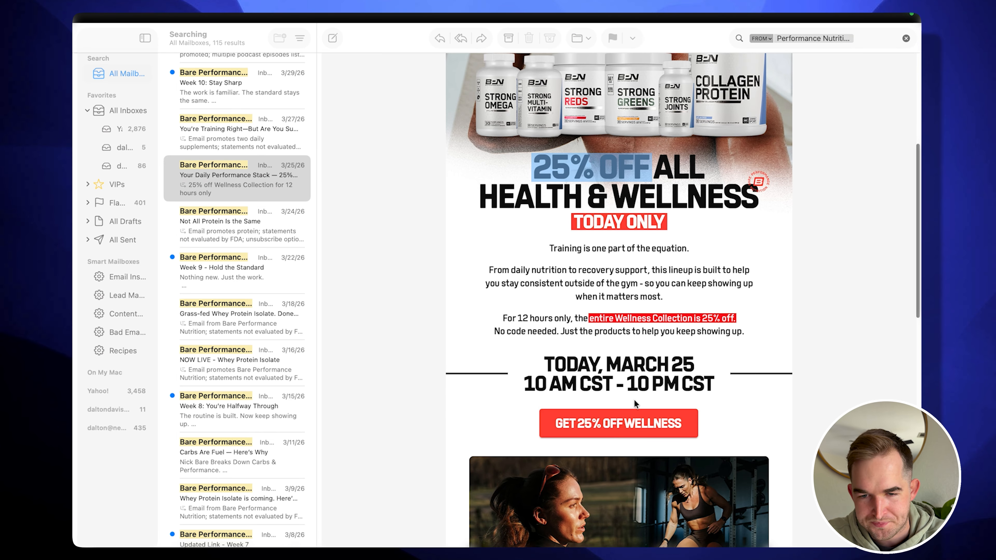
scroll(634, 399, "down", 15)
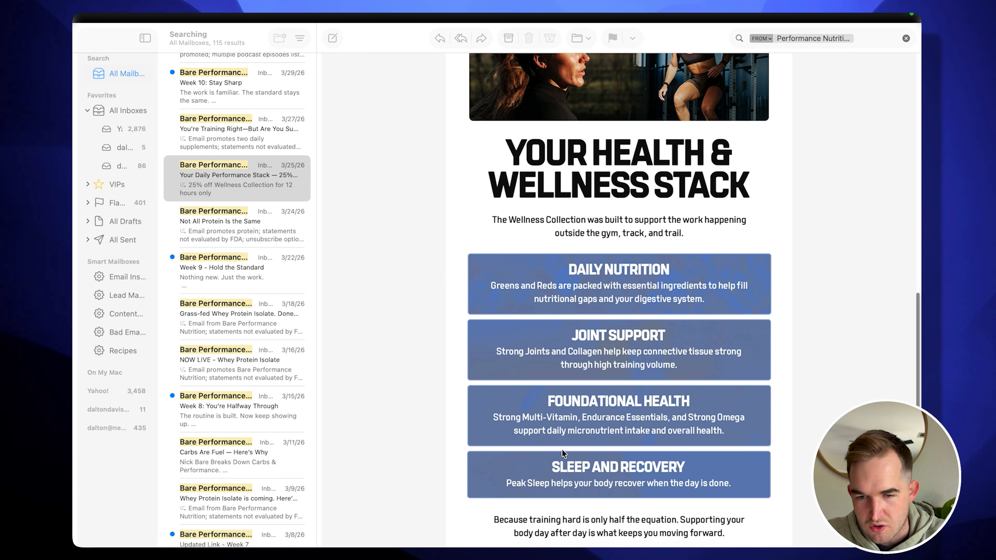
scroll(561, 450, "down", 6)
Open the "You're Training Right—But Are You Supporting It?" email, read it to the footer and review the Endurance Essentials and Strong Multi-Vitamin benefits.
key("Up")
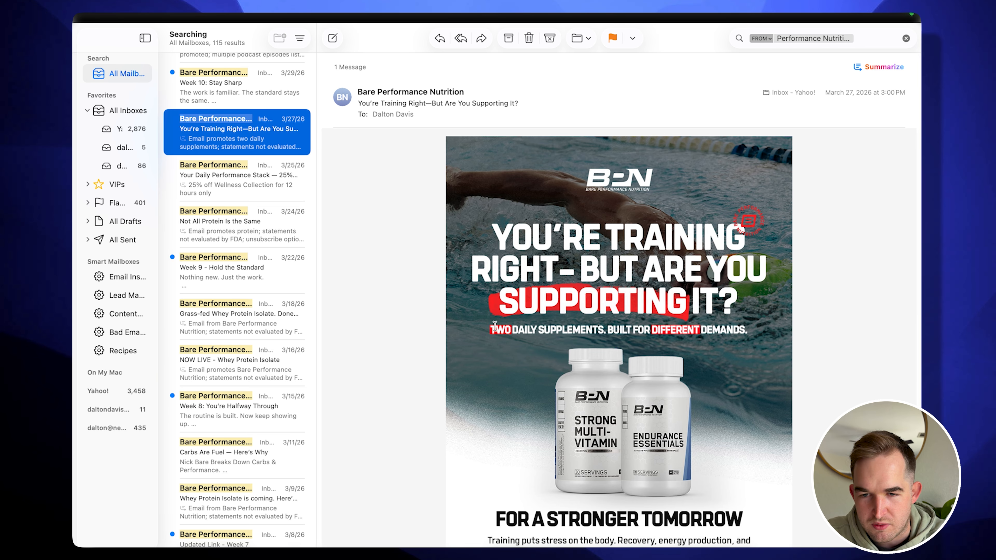
scroll(658, 332, "down", 5)
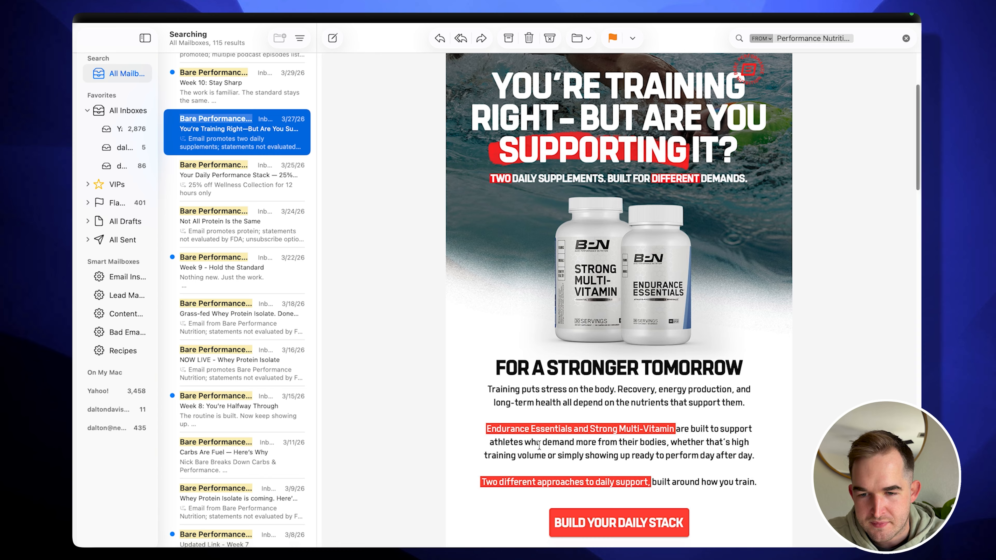
scroll(588, 505, "up", 3)
scroll(589, 505, "down", 5)
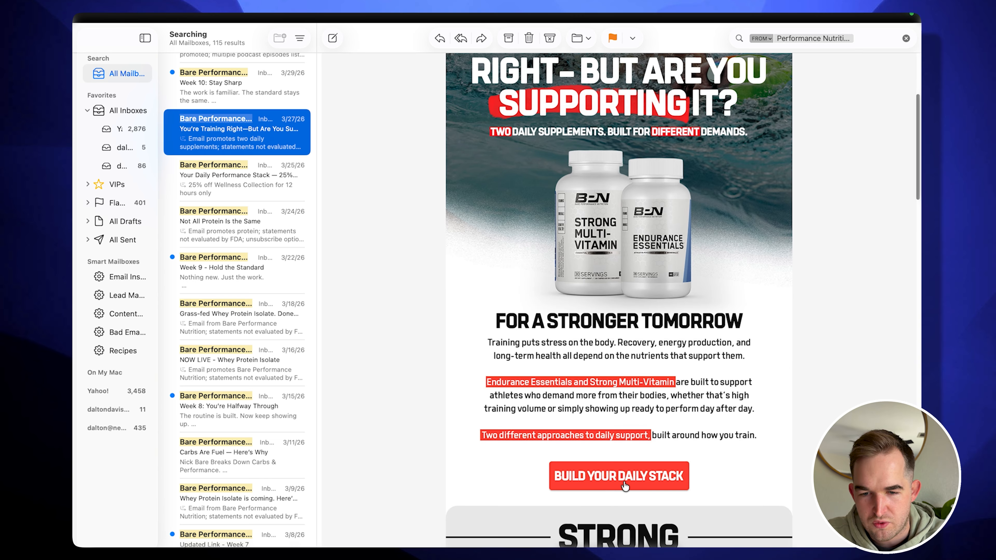
scroll(623, 481, "down", 15)
scroll(623, 481, "down", 20)
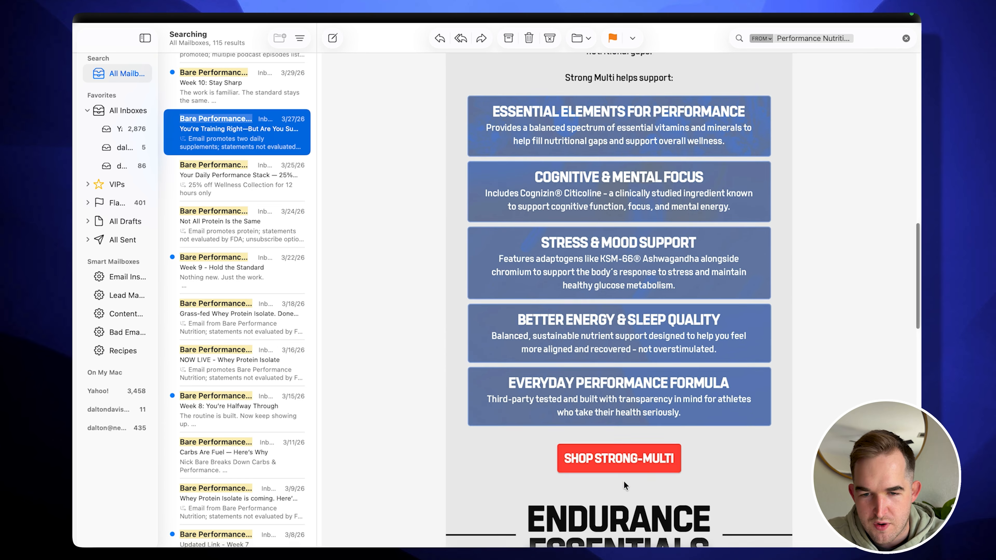
scroll(625, 485, "down", 5)
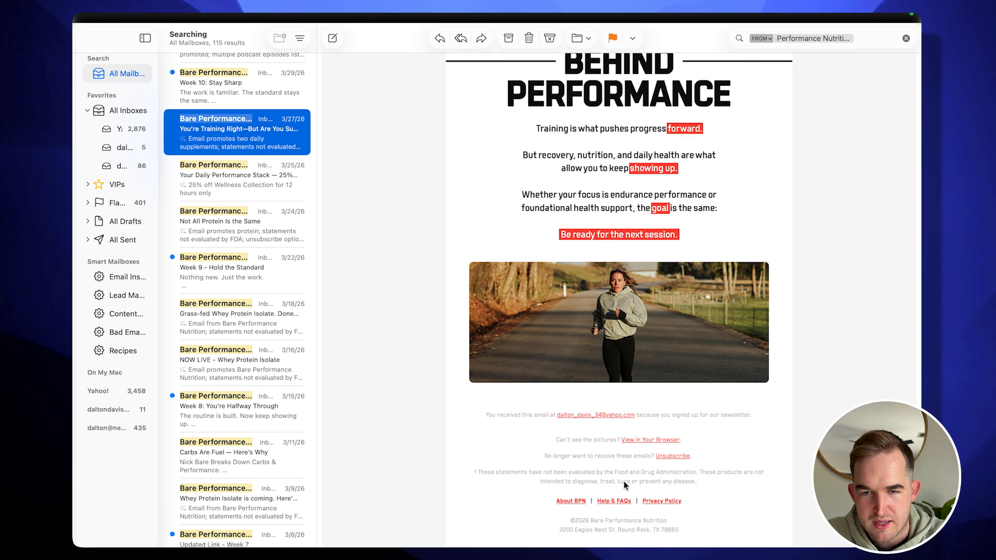
scroll(626, 483, "up", 15)
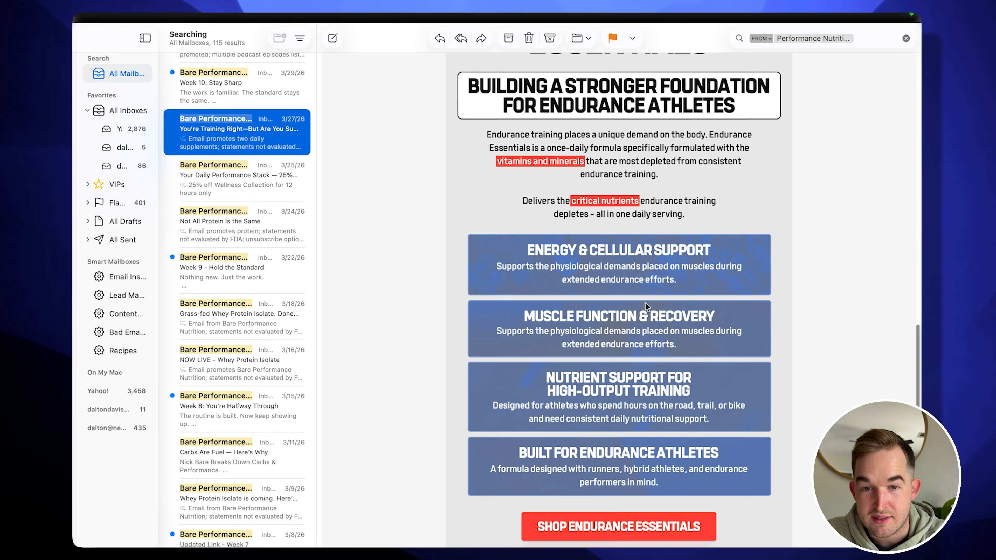
scroll(645, 303, "up", 3)
scroll(645, 303, "up", 10)
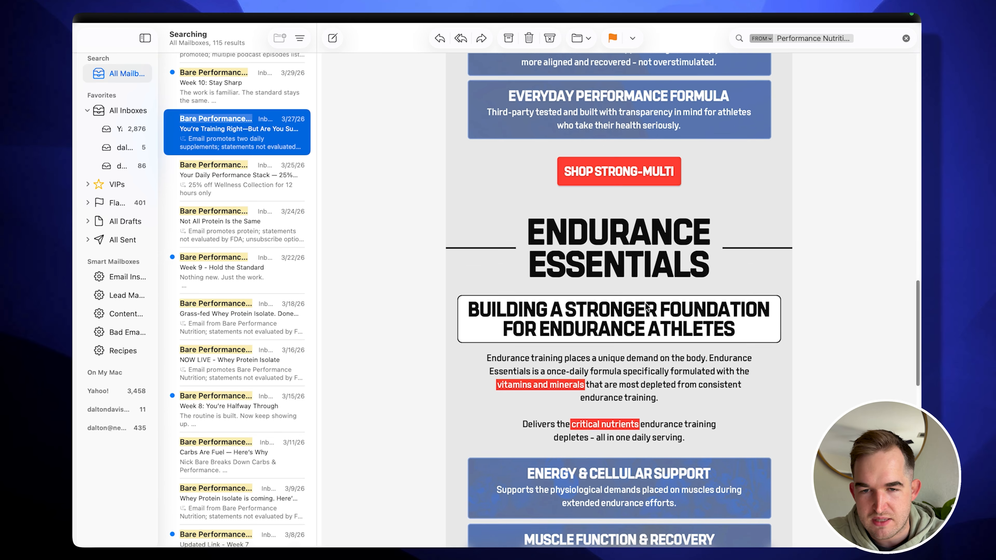
scroll(601, 268, "up", 7)
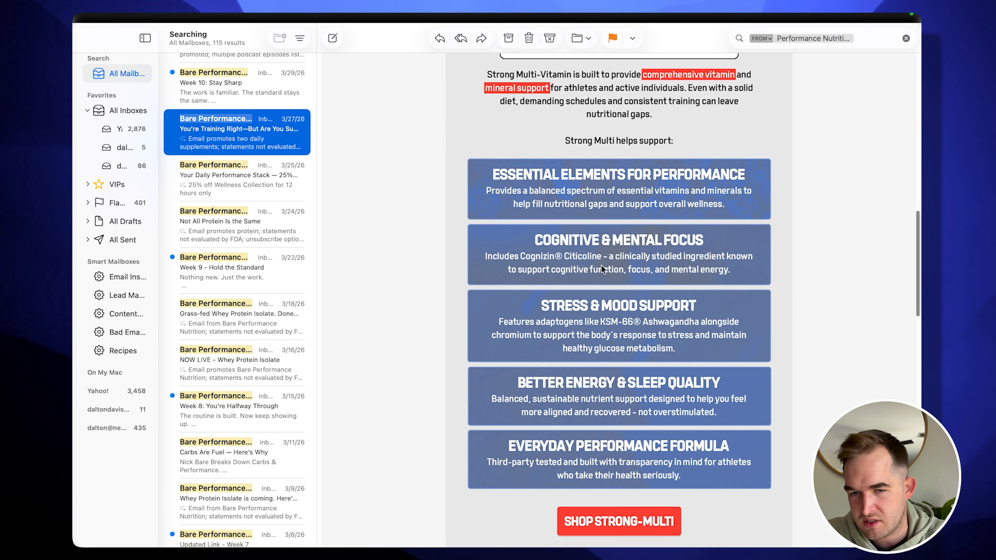
Open the April 20 "Recover Like You Train" email and examine its "Lift Heavy, Run Far." hero and Program With Intent section.
scroll(248, 234, "up", 2)
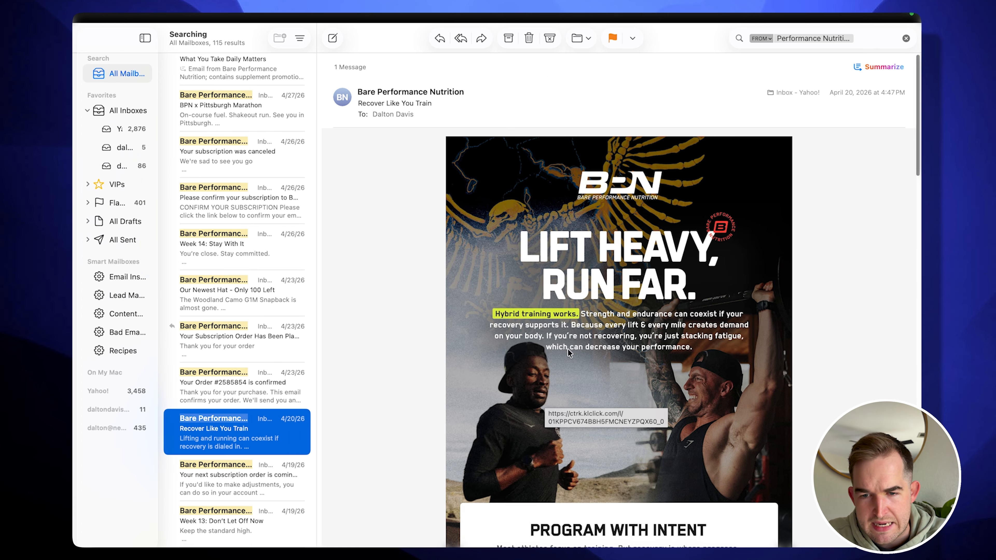
left_click(836, 355)
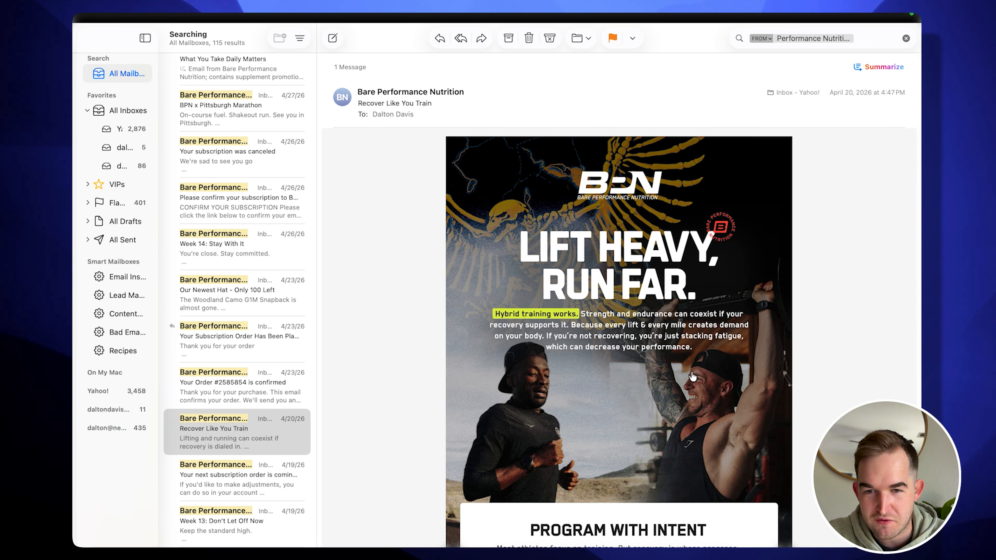
scroll(691, 371, "down", 5)
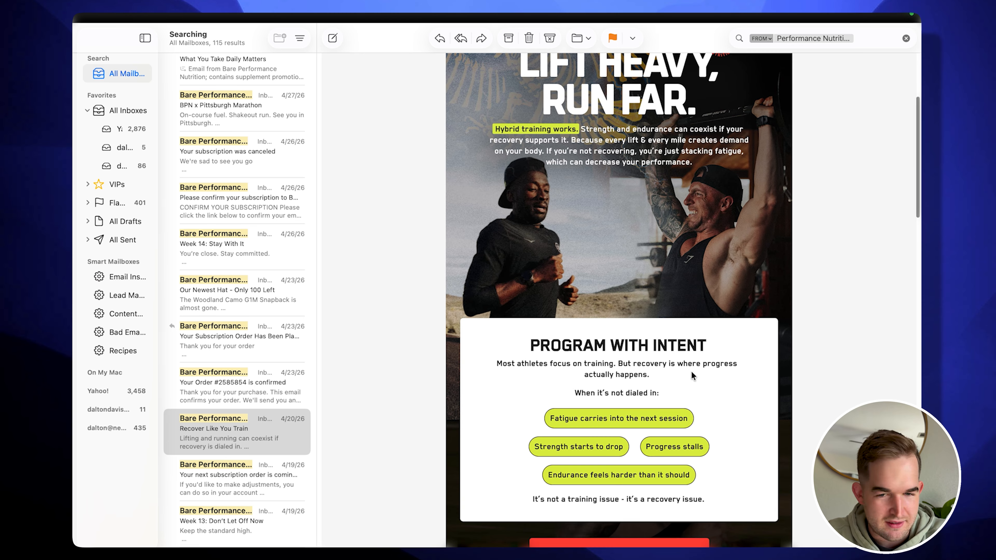
scroll(692, 372, "down", 1)
scroll(688, 365, "up", 8)
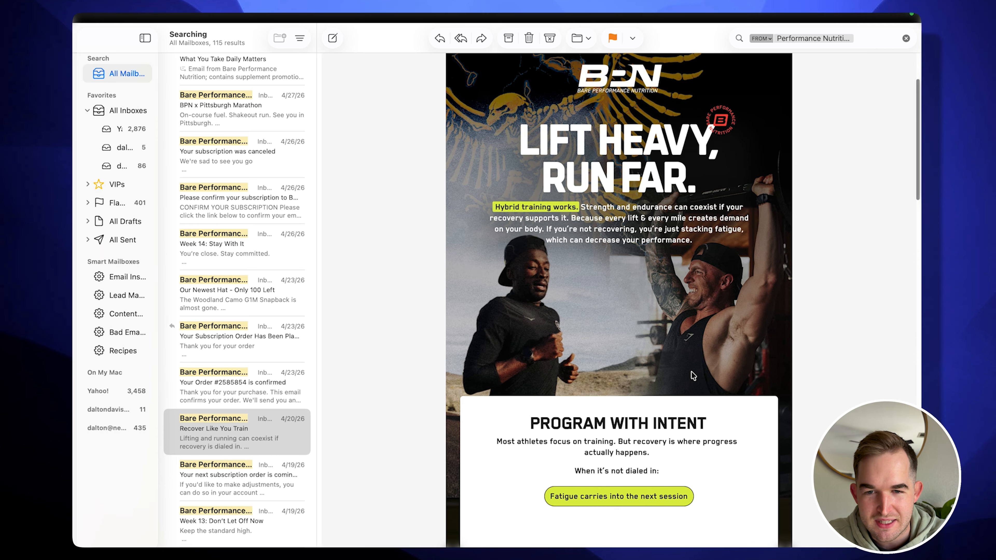
scroll(635, 362, "up", 2)
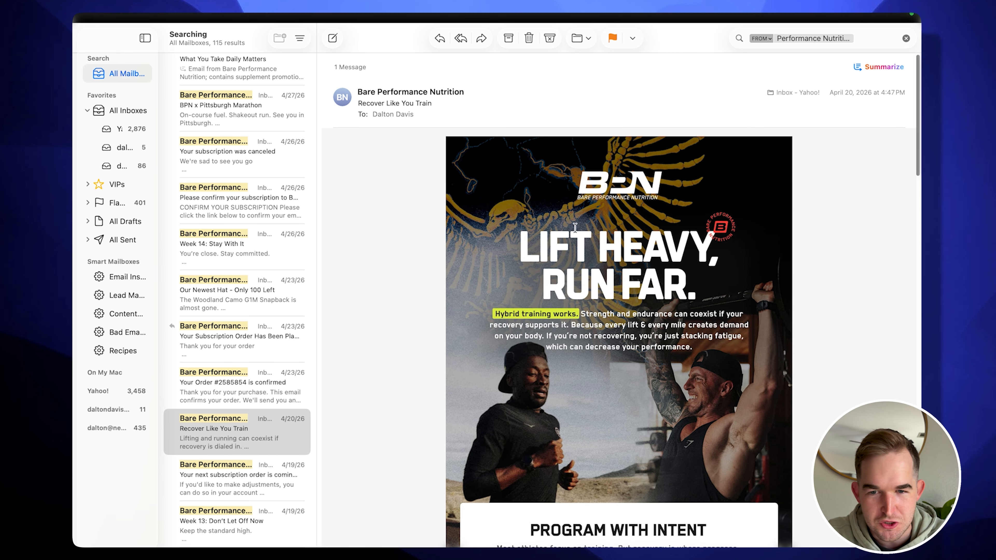
Read the "Recover Like You Train" email from Program With Intent through the Recover product sections to Where Hybrid Athletes Go Wrong.
scroll(599, 411, "down", 8)
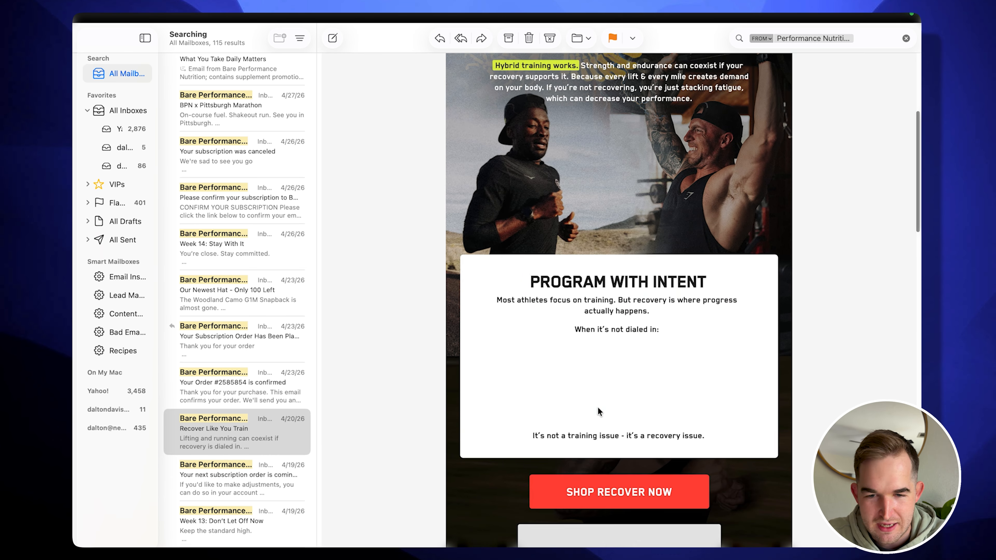
scroll(602, 447, "down", 10)
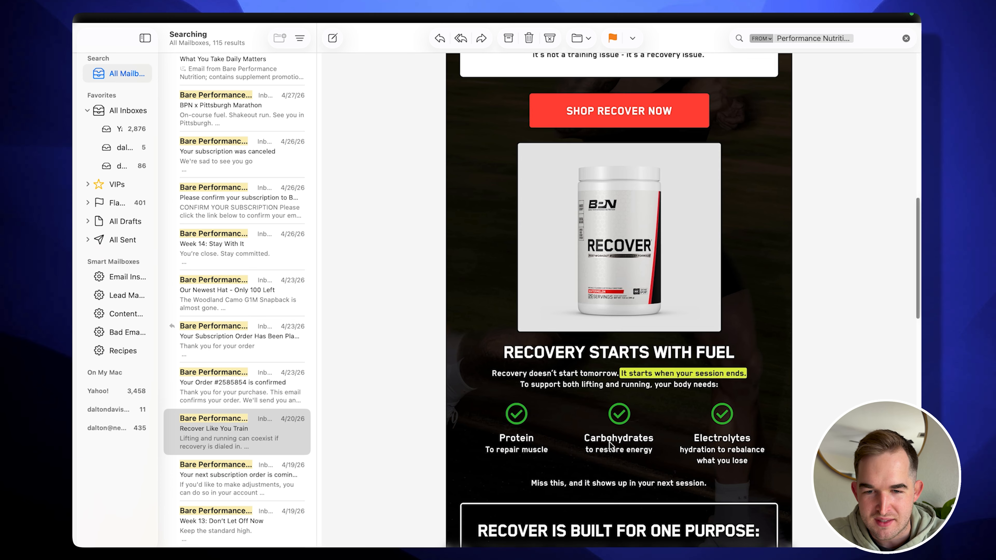
scroll(586, 477, "down", 4)
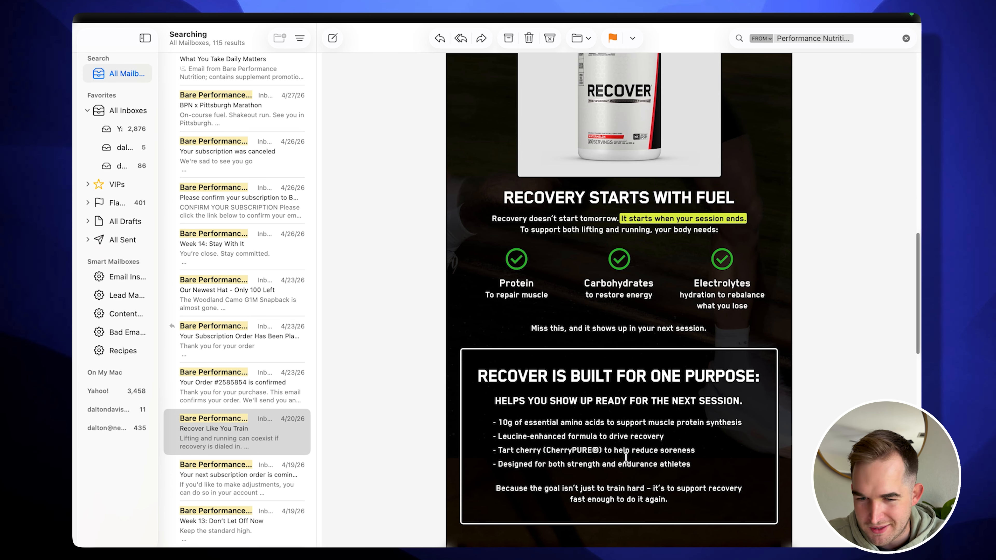
scroll(596, 466, "down", 6)
scroll(640, 373, "up", 5)
scroll(640, 373, "down", 11)
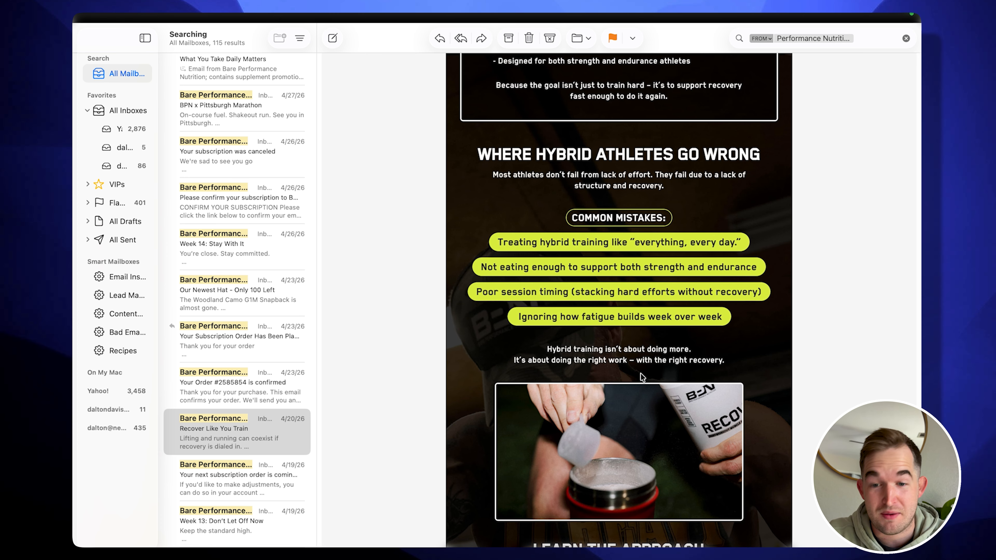
Read the common mistakes, Learn the Approach and The Bottom Line sections at the end of the "Recover Like You Train" email.
scroll(642, 377, "down", 4)
scroll(641, 377, "up", 2)
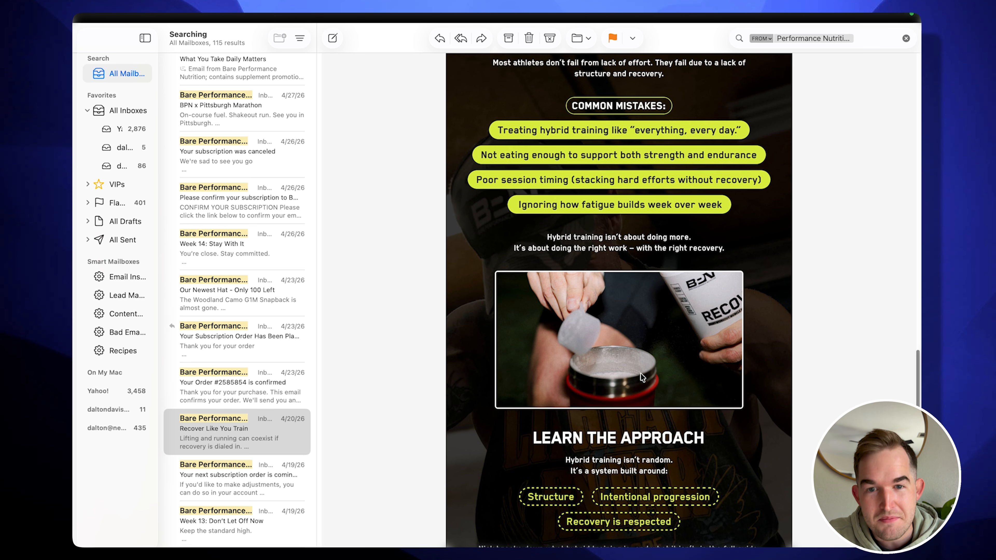
scroll(641, 375, "down", 5)
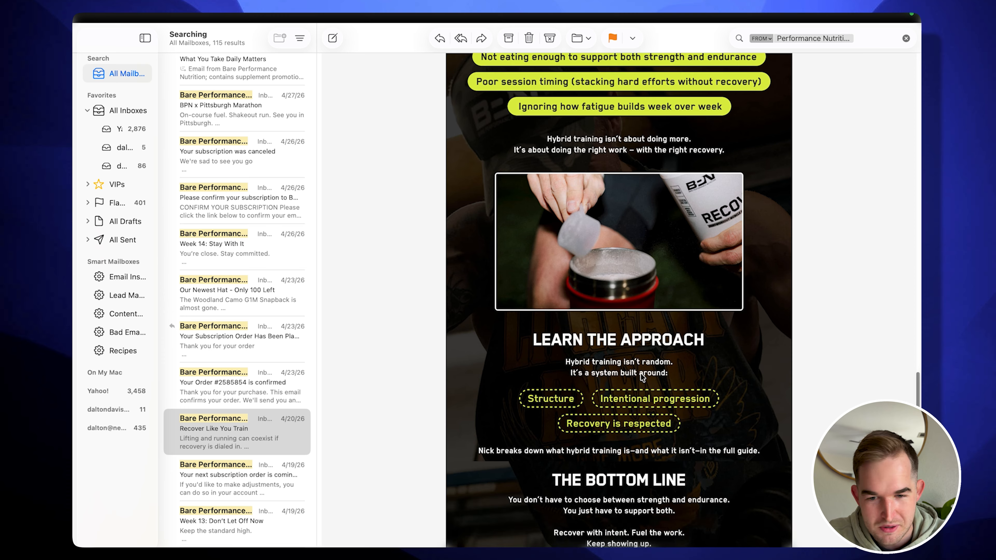
scroll(640, 375, "down", 2)
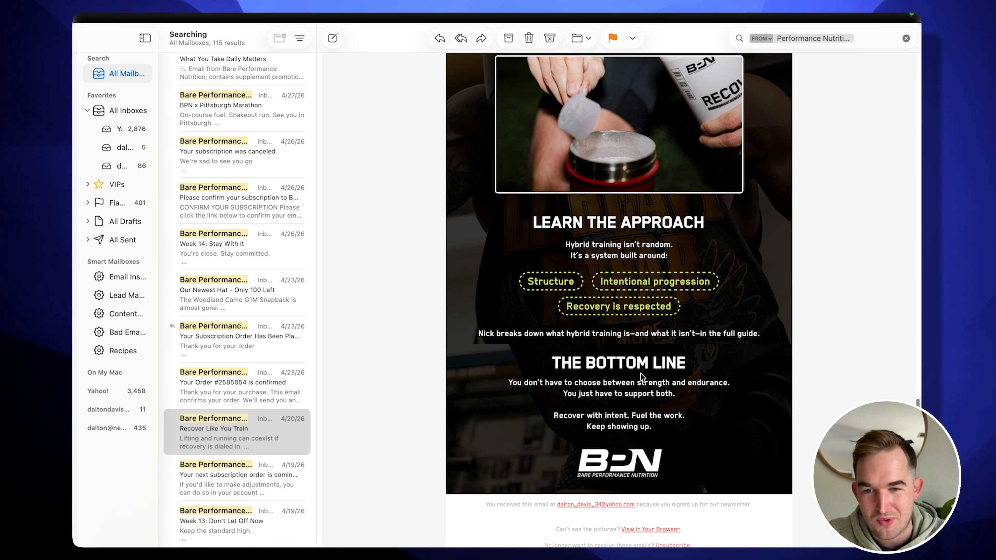
scroll(640, 374, "up", 5)
scroll(641, 374, "down", 5)
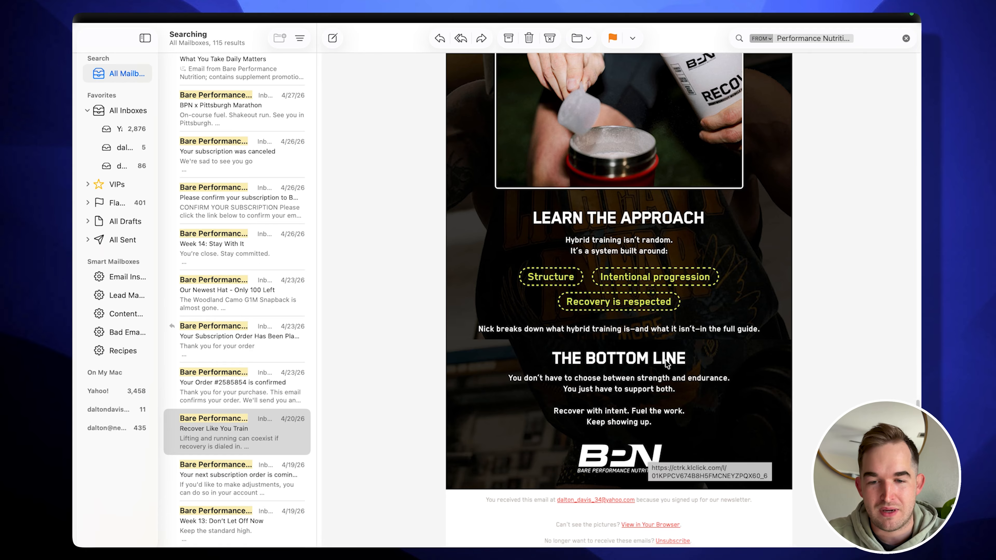
Skim the "Recover Like You Train" email again from its hero down to the Recover product section and highlight the "Recovery Starts With Fuel" heading.
scroll(666, 359, "down", 3)
scroll(606, 377, "up", 18)
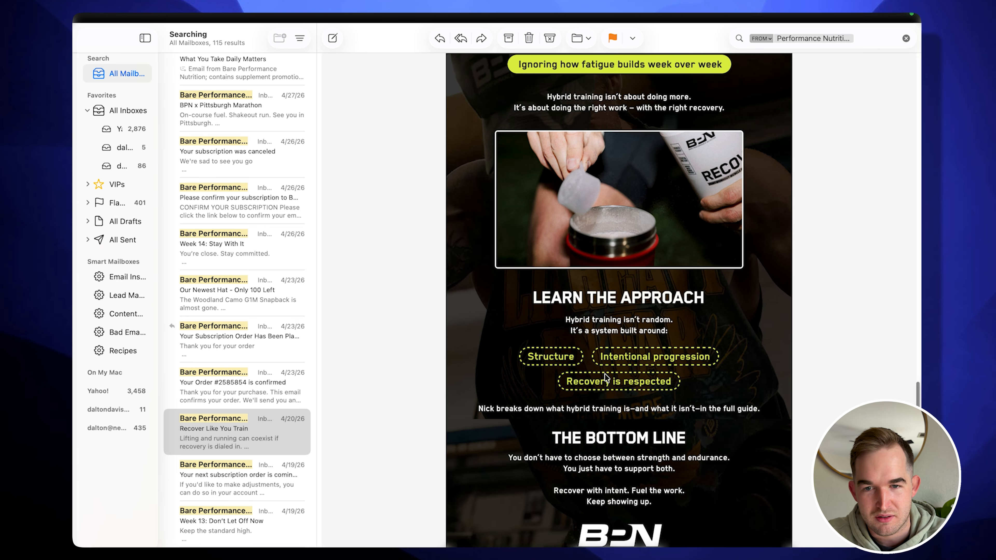
scroll(604, 373, "up", 6)
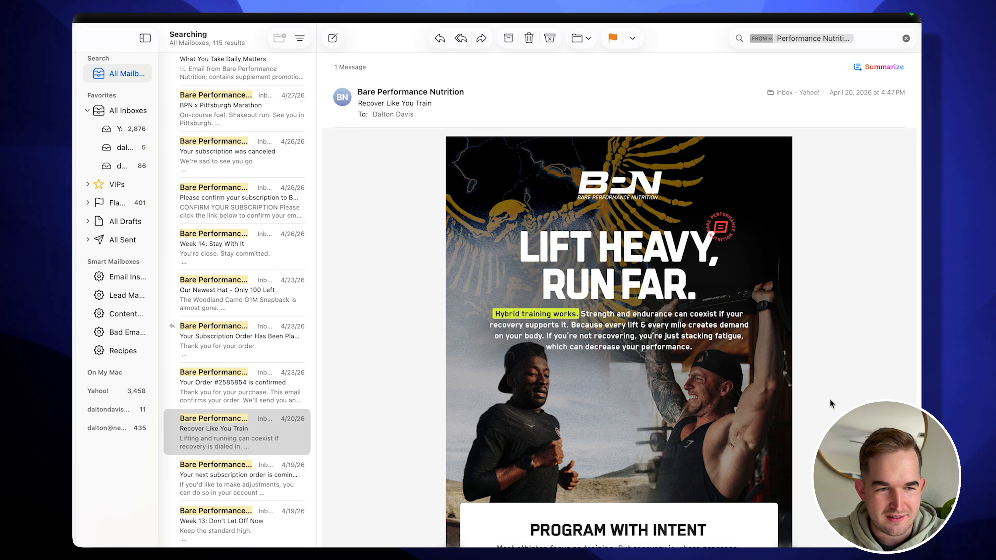
scroll(707, 423, "down", 15)
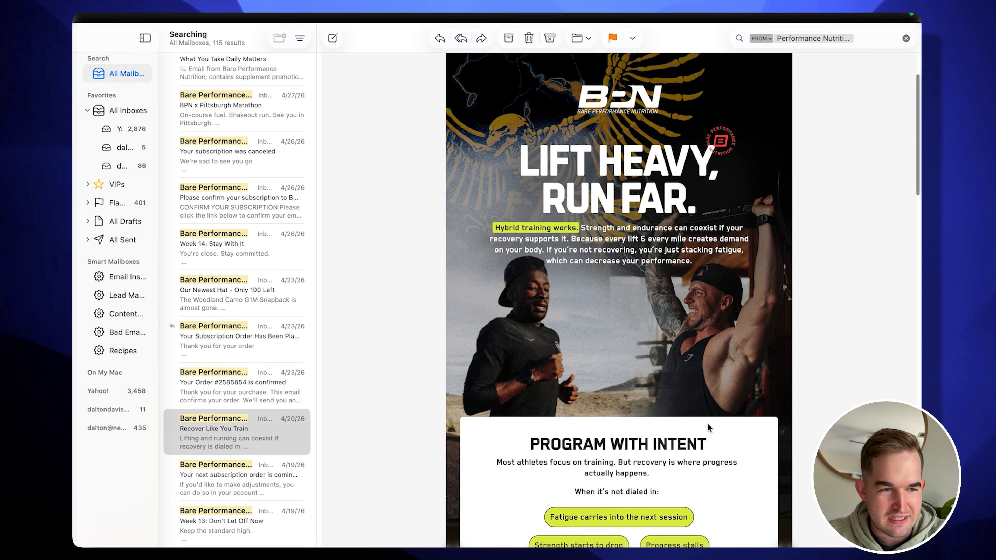
left_click_drag(549, 336, 588, 339)
left_click_drag(506, 336, 723, 347)
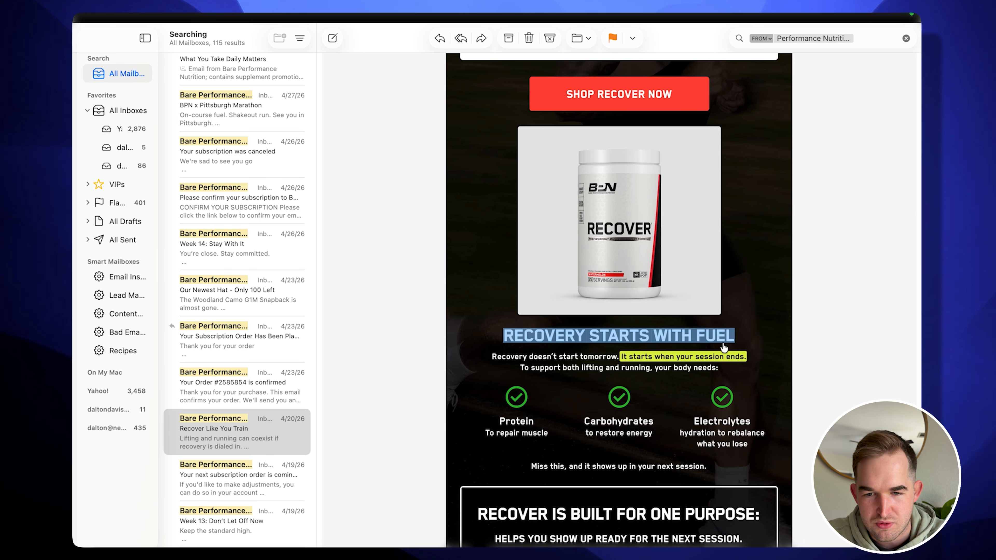
scroll(690, 424, "down", 5)
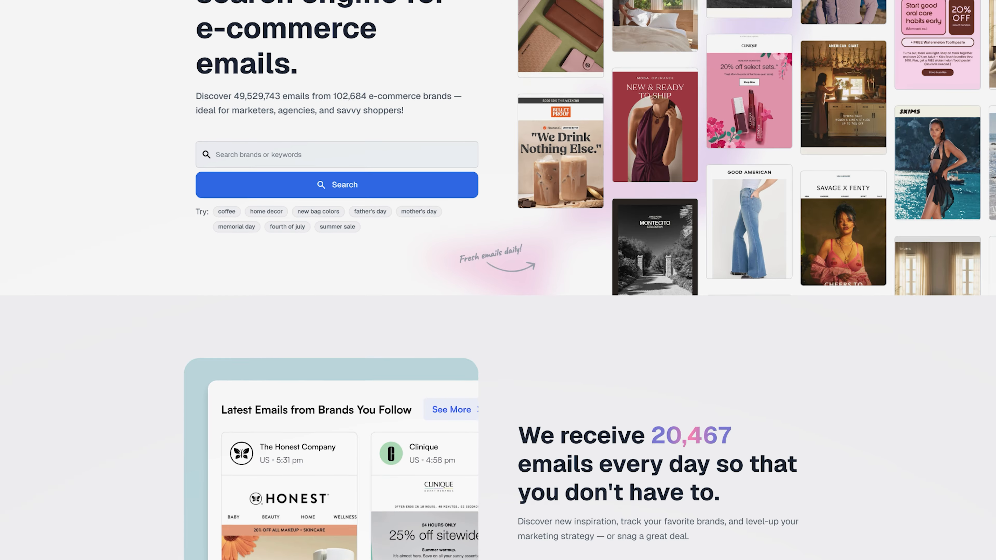
Switch to the Milled website and look through its homepage sections for shoppers and for agencies and marketers.
scroll(498, 280, "down", 10)
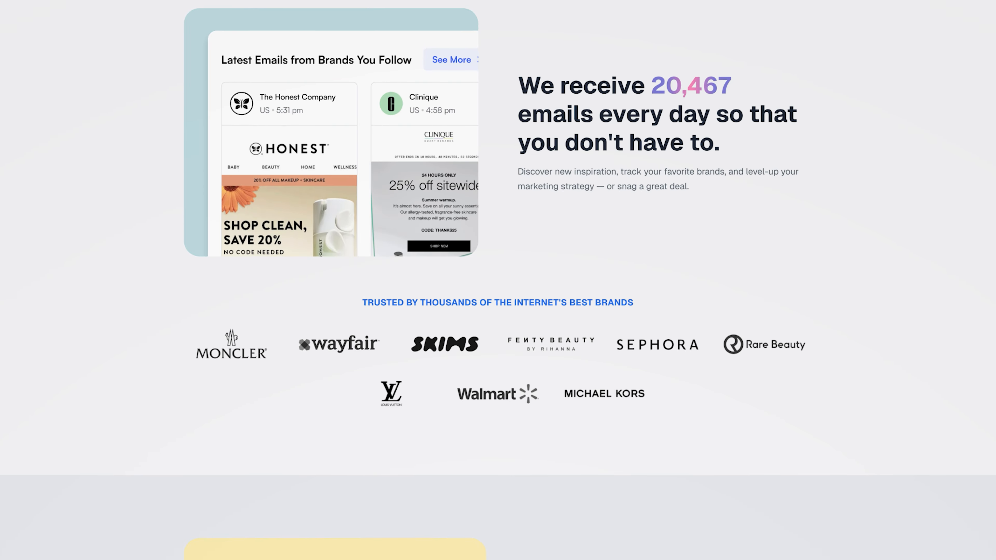
scroll(498, 280, "down", 12)
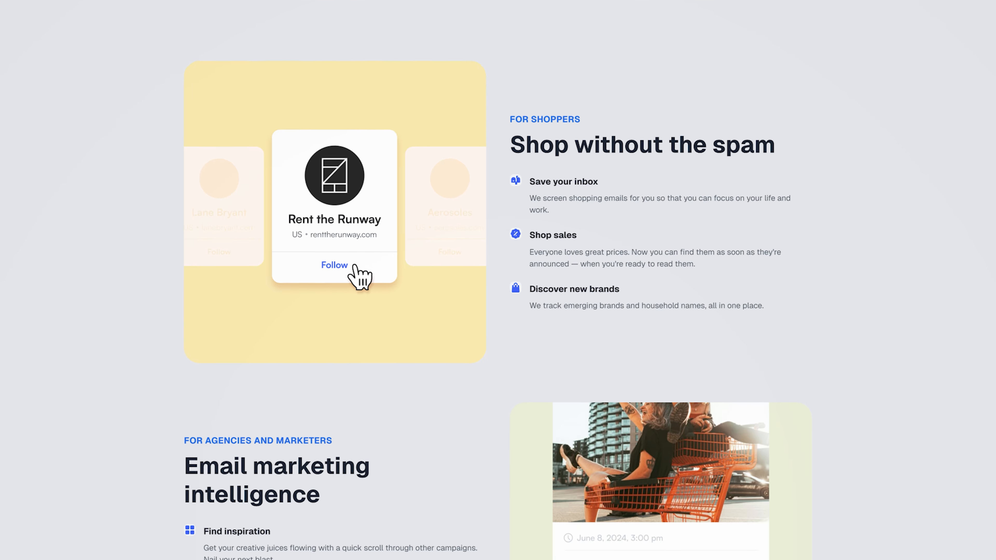
scroll(498, 280, "down", 10)
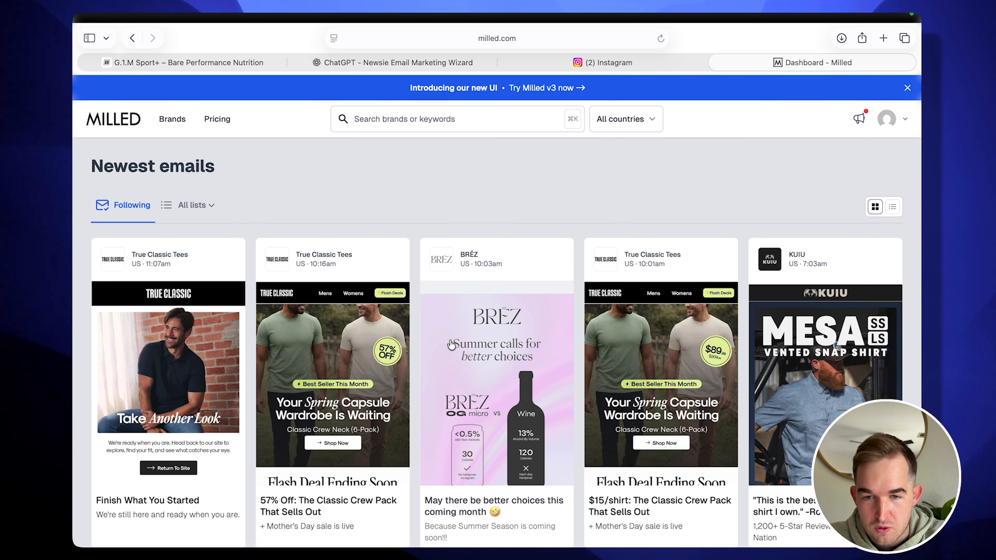
Browse the newest emails from followed brands on the Milled dashboard for campaign design and copy inspiration.
scroll(313, 232, "down", 1)
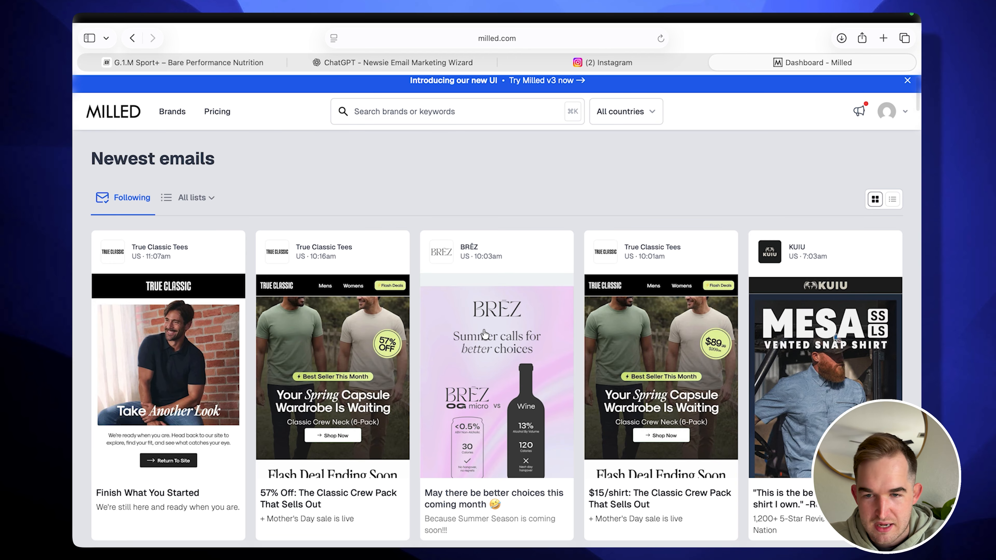
scroll(485, 334, "down", 1)
scroll(485, 335, "down", 3)
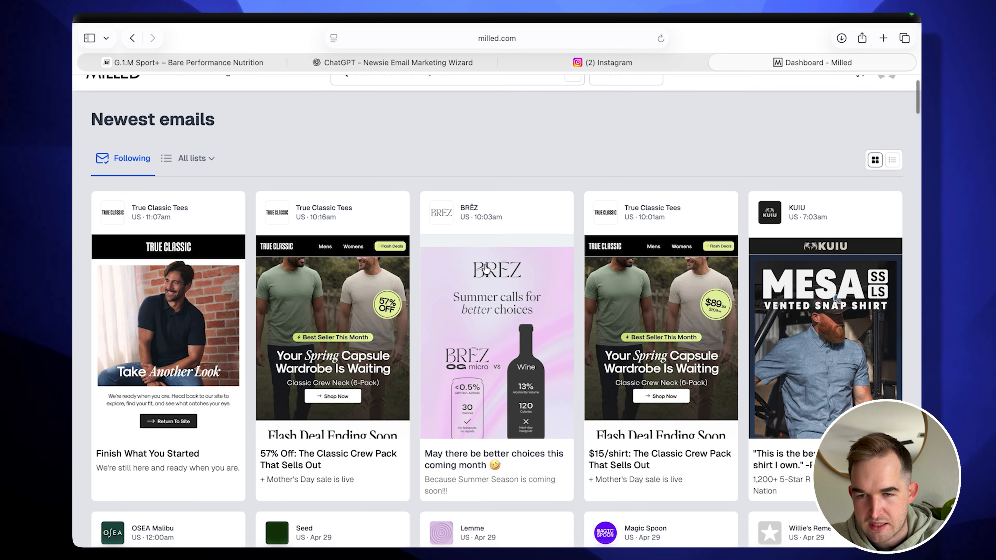
scroll(478, 216, "down", 15)
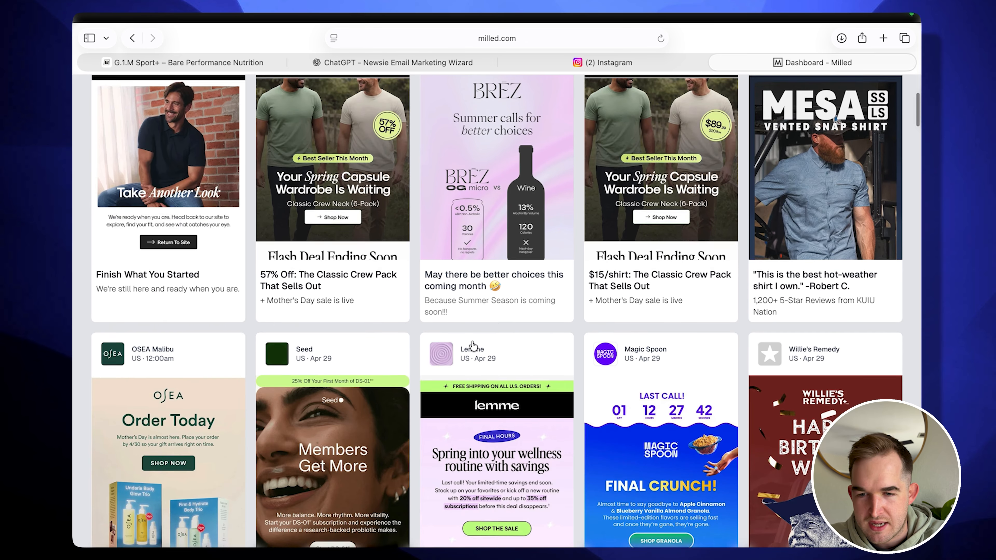
scroll(649, 409, "down", 10)
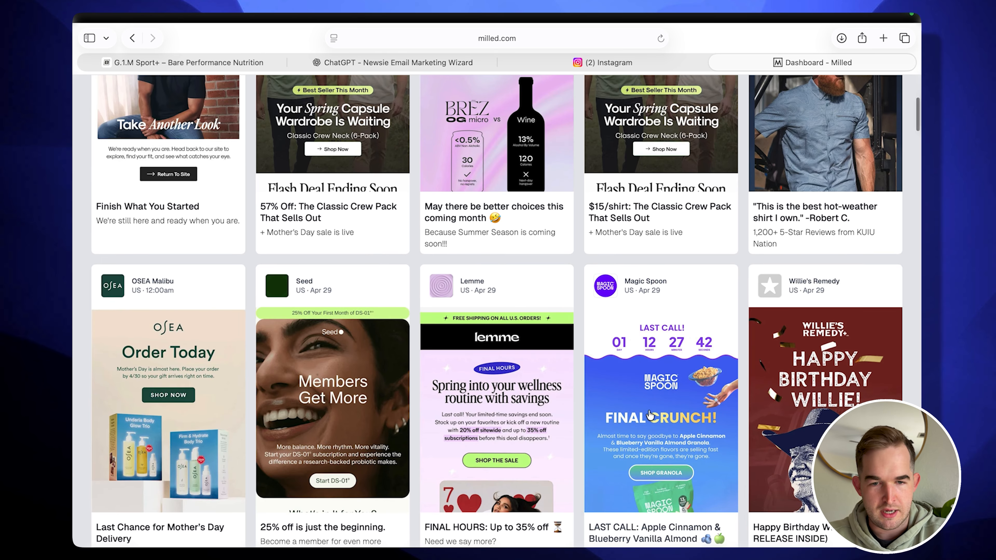
scroll(750, 361, "down", 20)
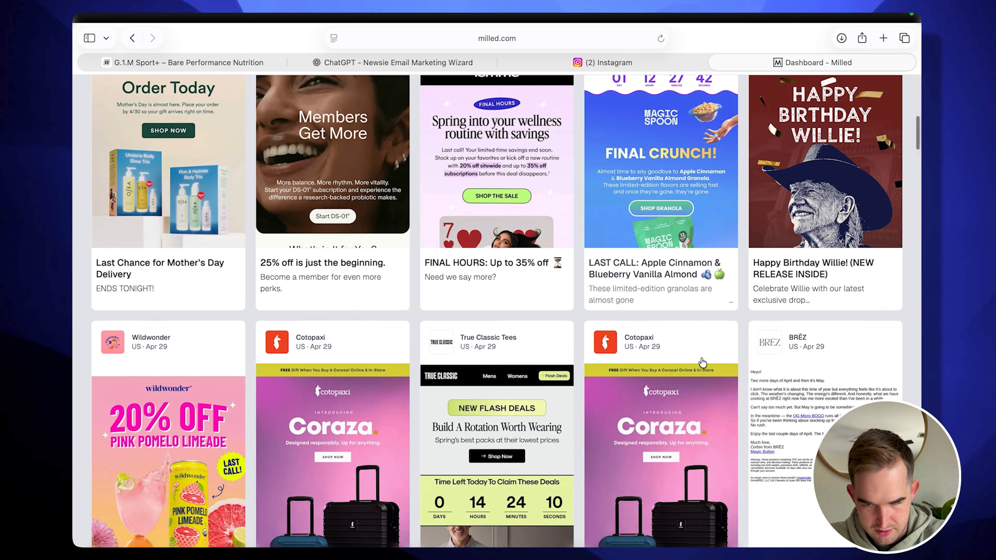
scroll(649, 410, "down", 20)
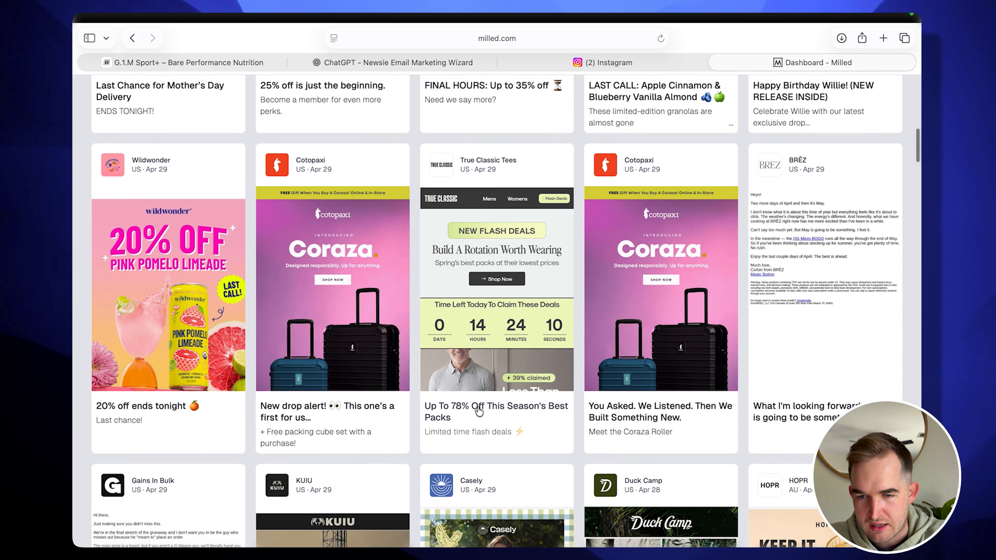
scroll(483, 409, "down", 3)
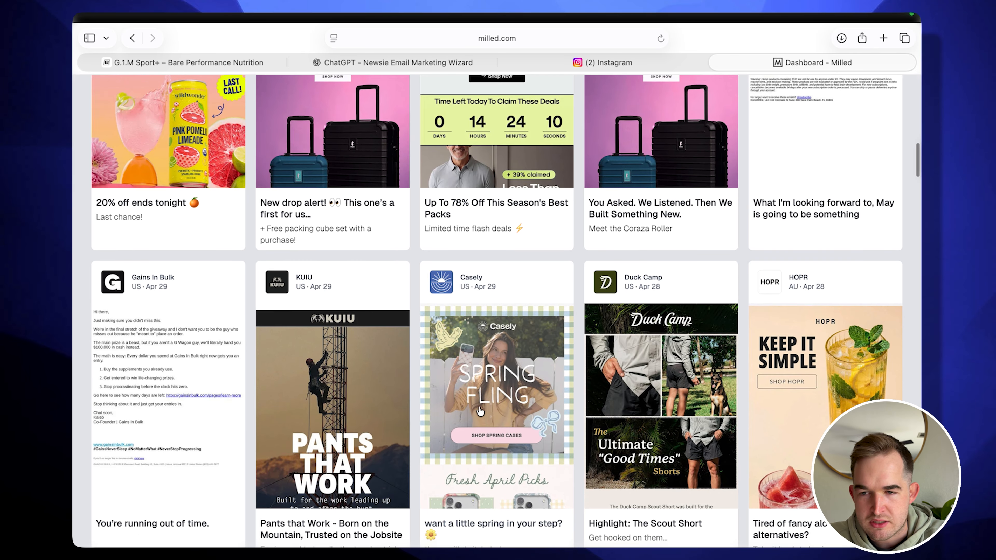
scroll(505, 414, "down", 5)
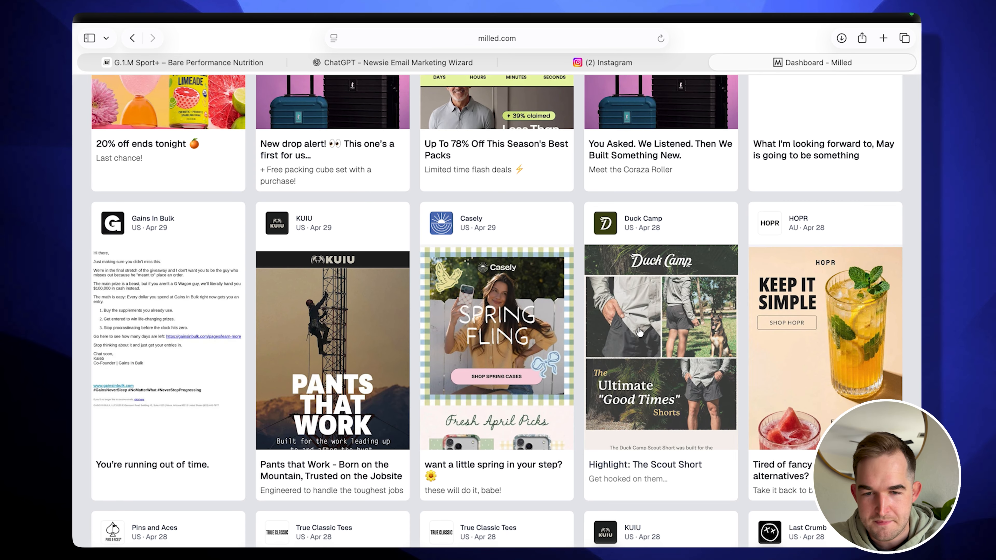
Search Milled for the IM8 brand and open the IM8 Health email archive.
scroll(640, 332, "up", 8)
left_click(446, 119)
type("I")
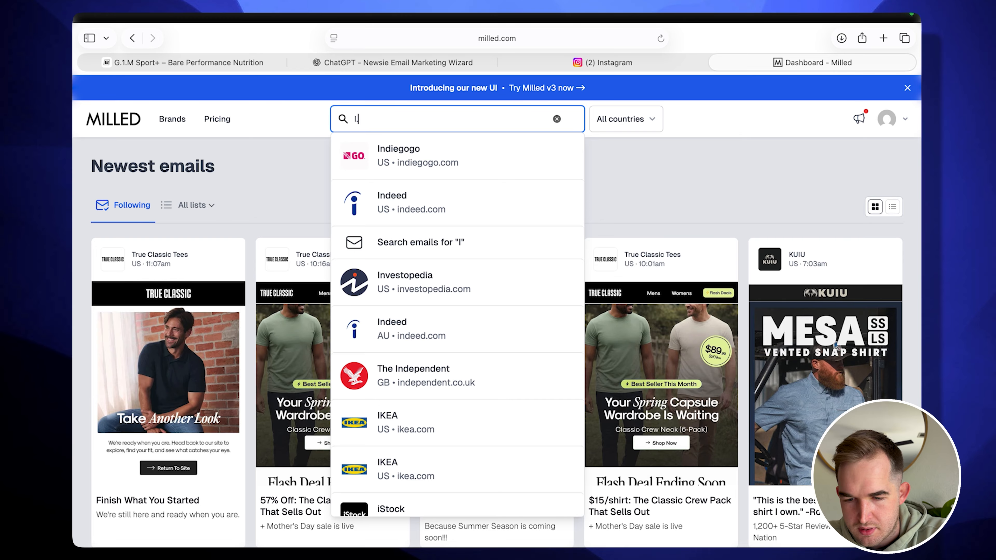
type(".M.")
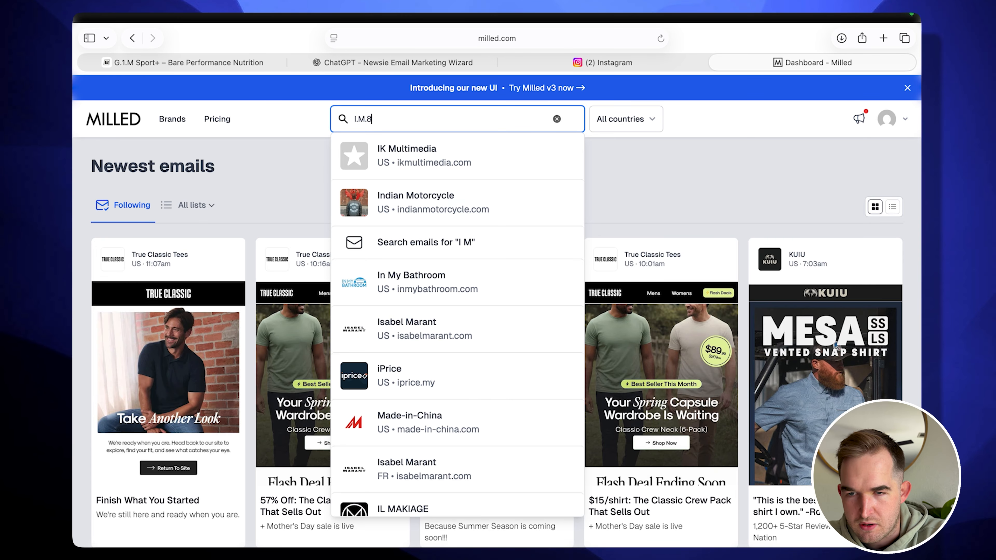
key("BackSpace")
key("BackSpace")
key("BackSpace")
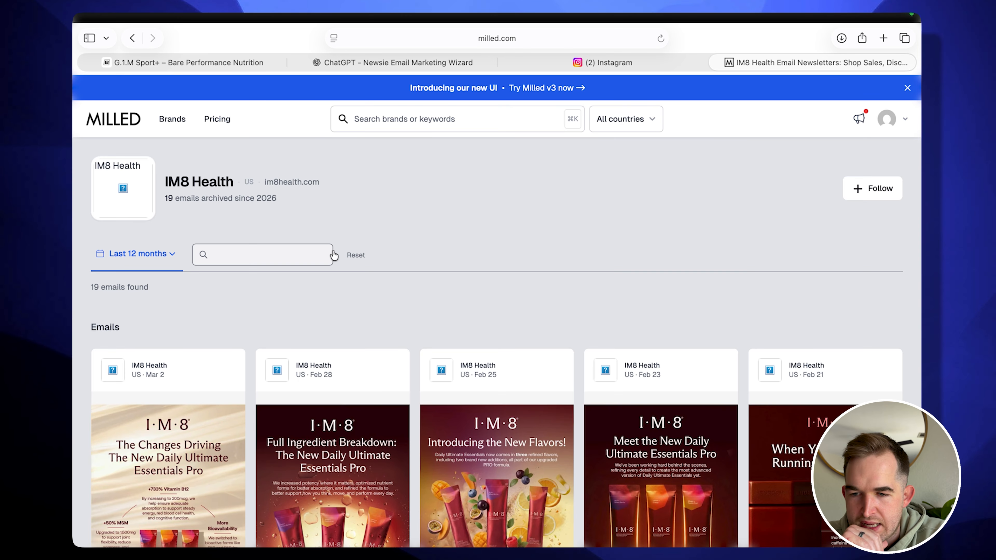
Look over the archived IM8 Health emails and open the March 2 "What To Expect With the New Formula?" email.
scroll(345, 306, "down", 1)
scroll(344, 305, "up", 1)
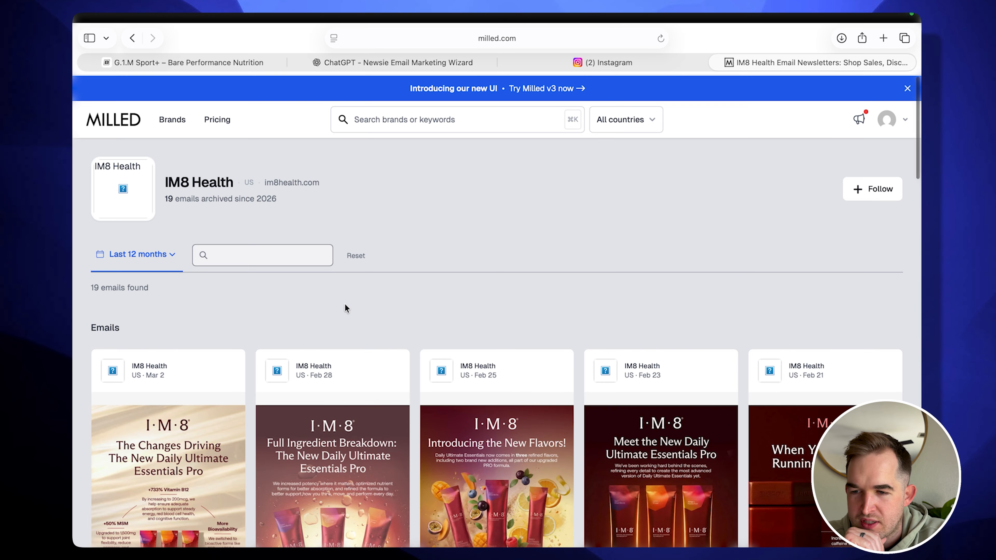
scroll(346, 306, "down", 3)
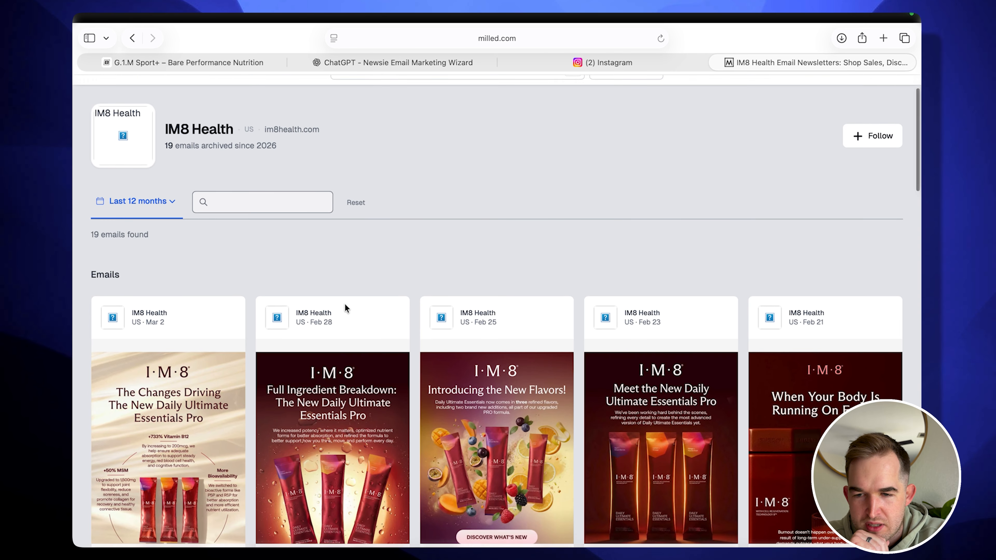
scroll(364, 377, "down", 5)
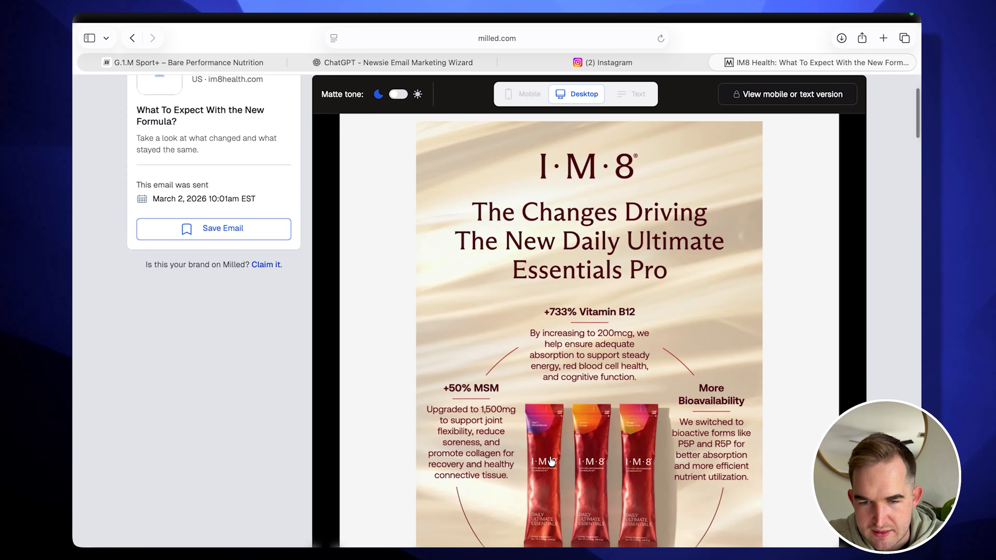
Read the IM8 email's ingredient callouts around the product sachets and its "What's The Difference?" old-versus-new comparison.
scroll(601, 398, "down", 2)
scroll(603, 401, "down", 1)
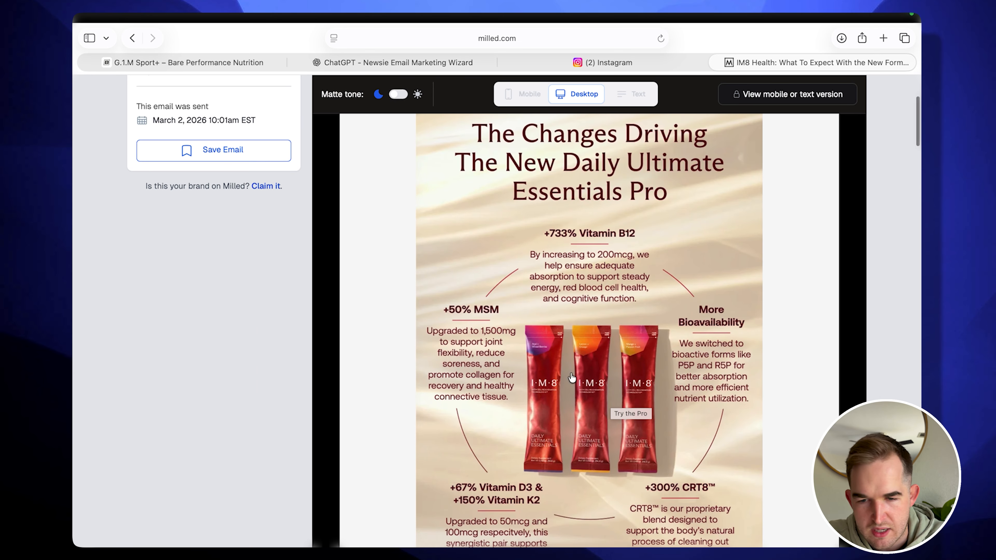
scroll(592, 431, "down", 1)
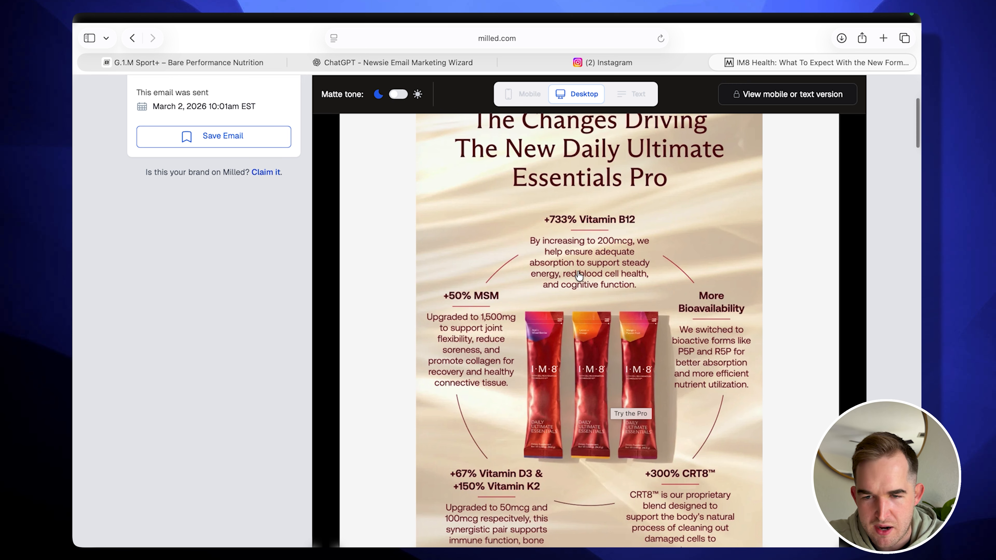
scroll(510, 467, "down", 3)
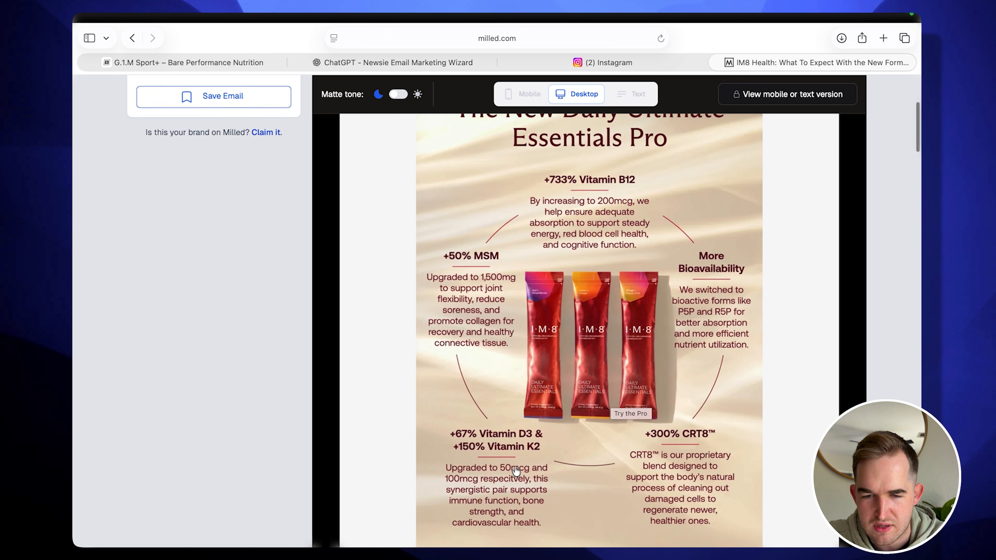
scroll(574, 455, "up", 5)
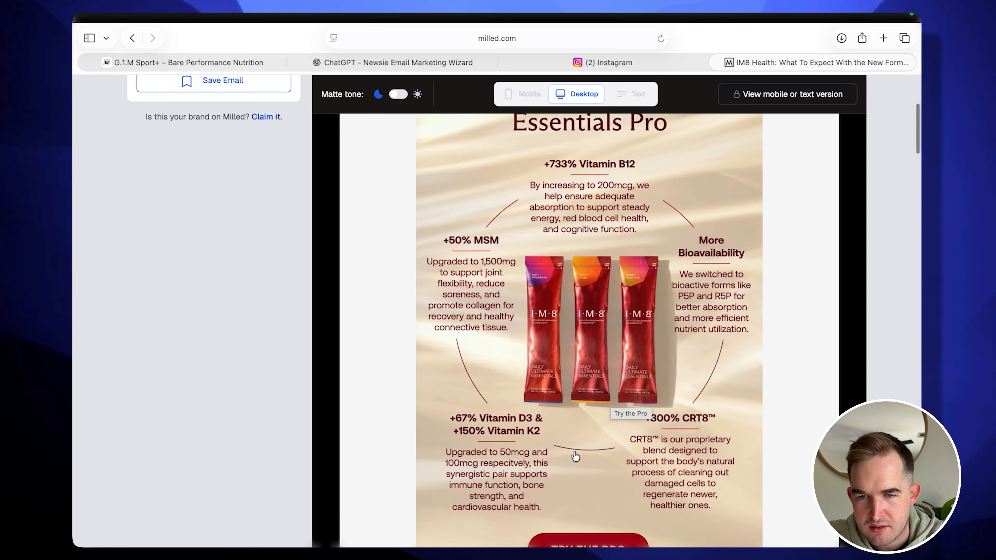
scroll(575, 456, "down", 10)
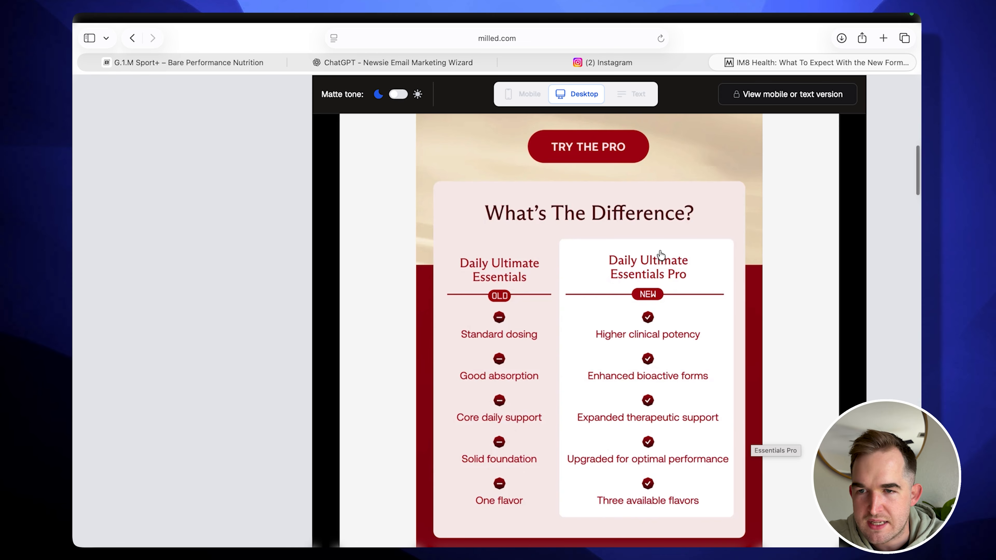
Return to the start of the G.1.M Sport+ product page and highlight the 150 mg caffeine claim and the word "nootropics" in the description.
left_click(194, 60)
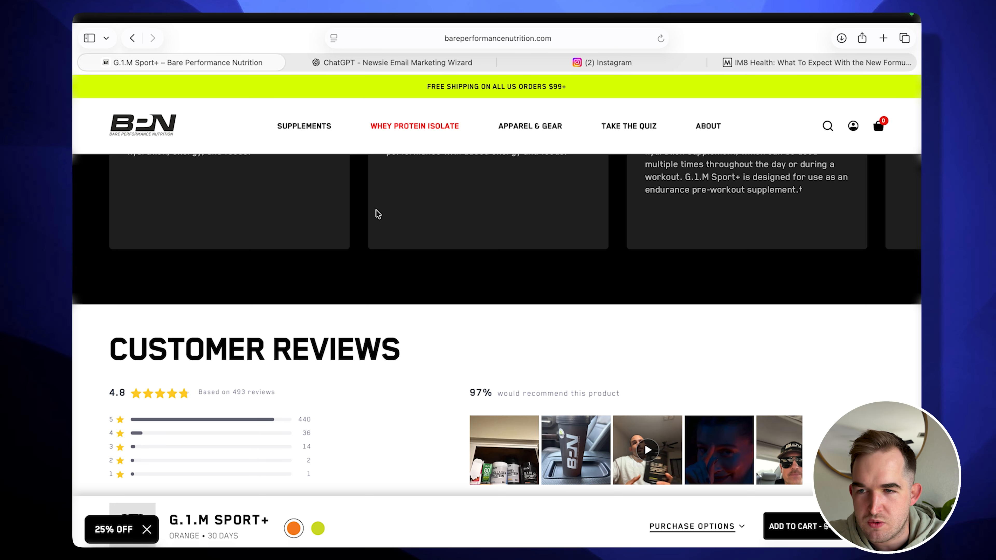
scroll(379, 231, "up", 20)
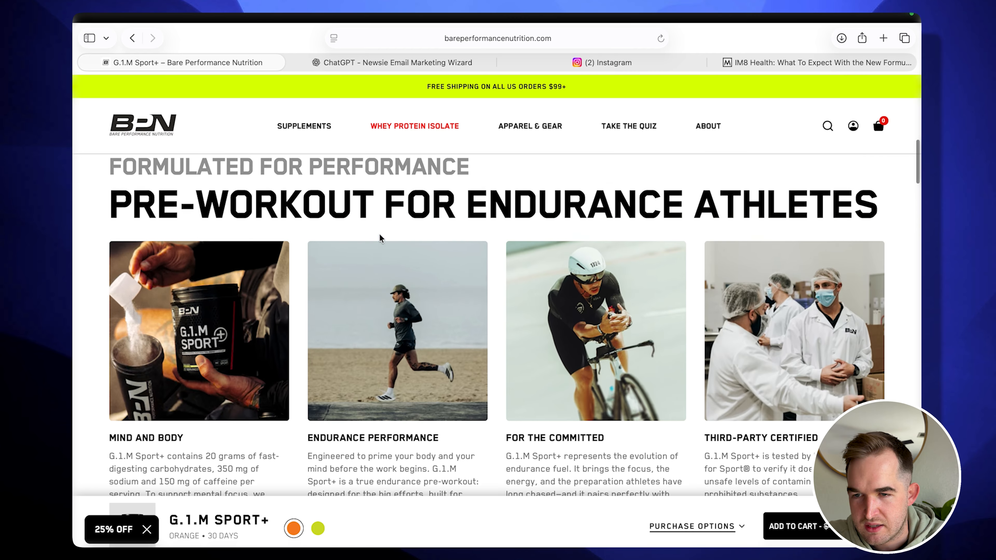
scroll(418, 323, "up", 1)
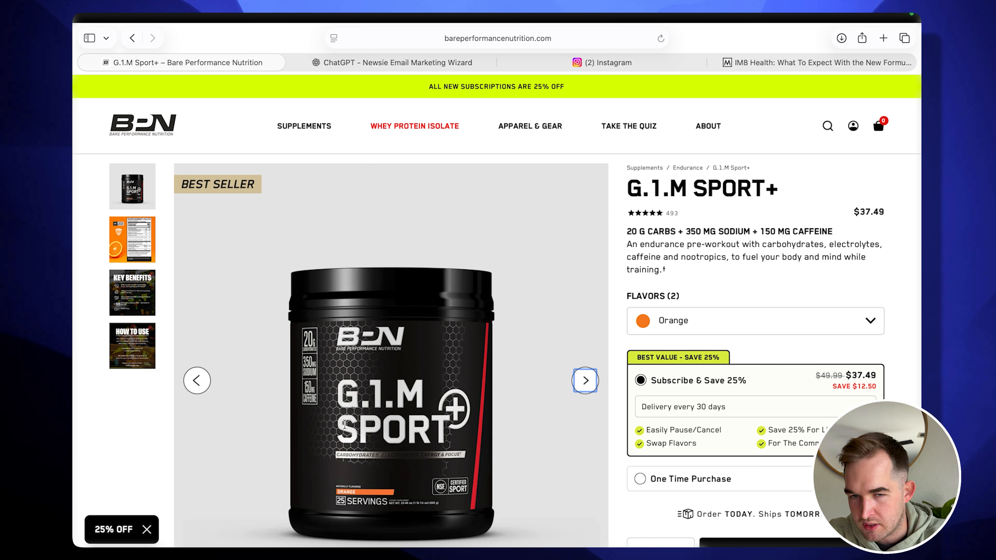
left_click_drag(627, 232, 820, 234)
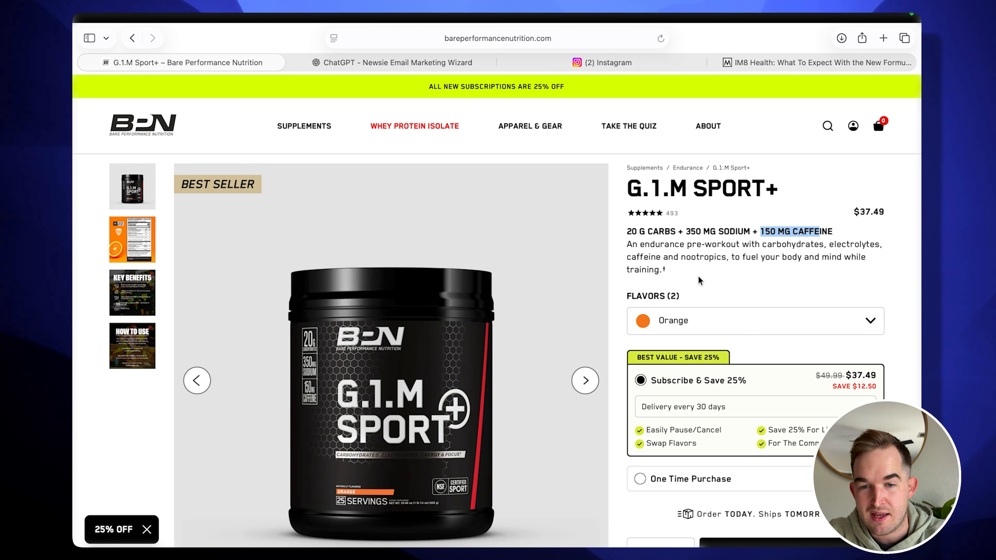
left_click_drag(678, 258, 723, 257)
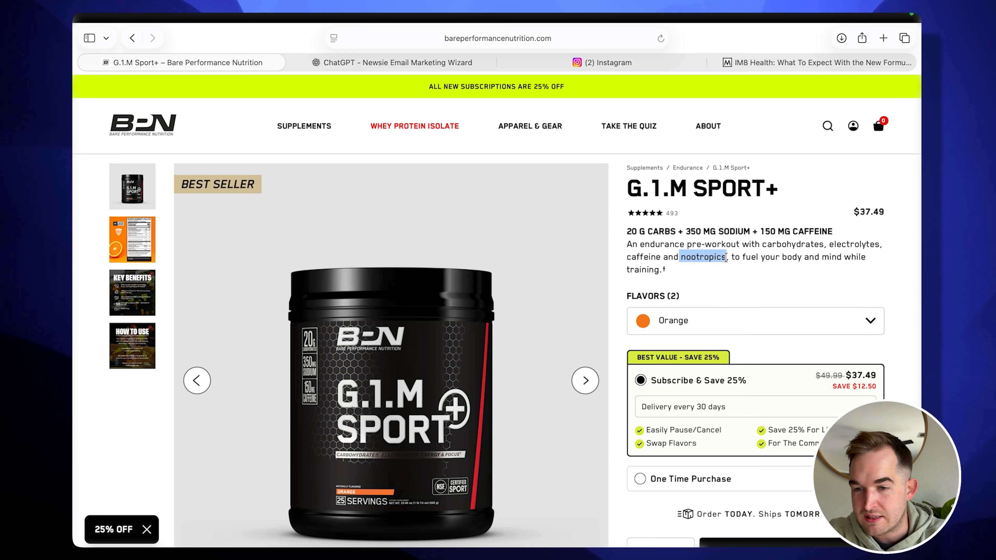
scroll(465, 349, "down", 1)
left_click(728, 269)
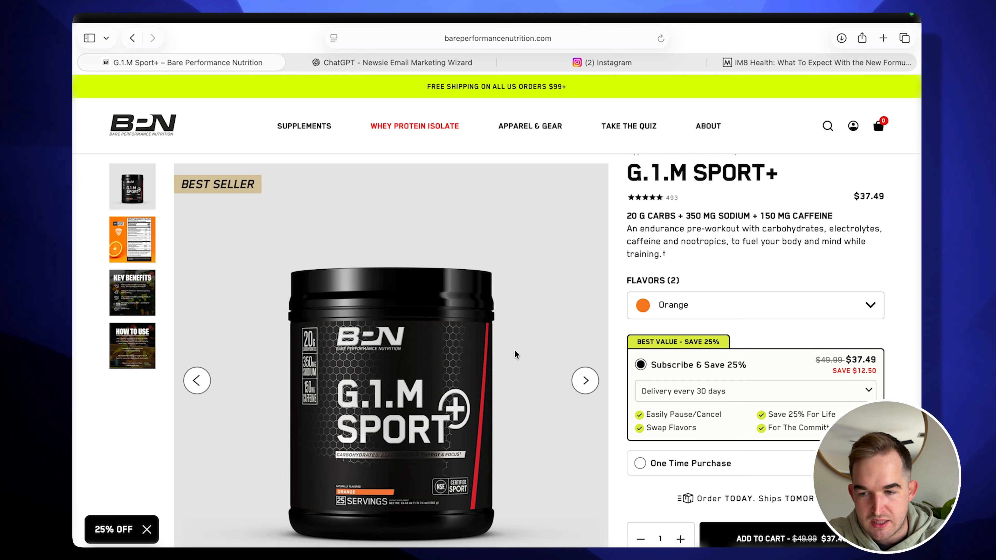
Review the G.1.M Sport+ purchase options and highlight the discounted price of the Subscribe & Save 25% option.
scroll(533, 310, "down", 5)
scroll(532, 309, "up", 5)
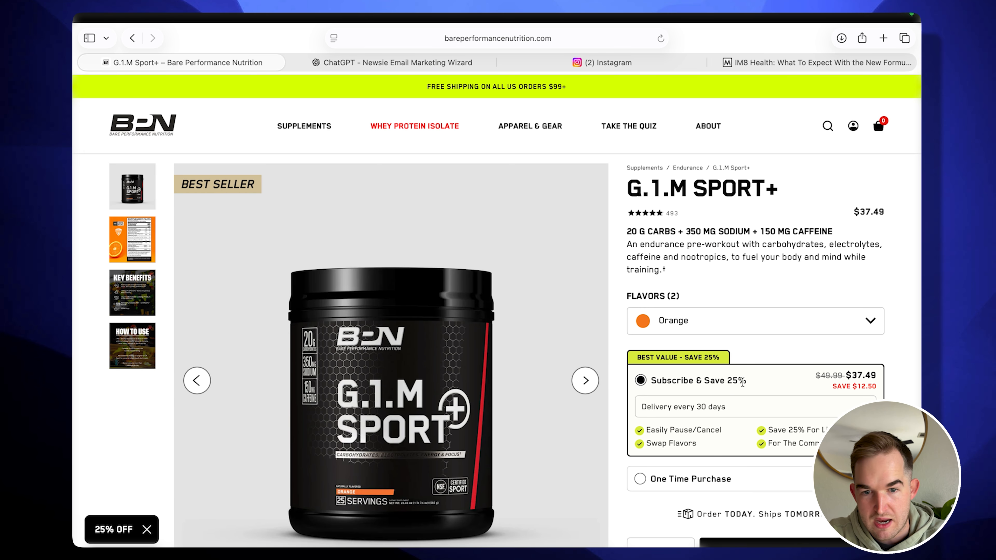
left_click_drag(873, 376, 847, 376)
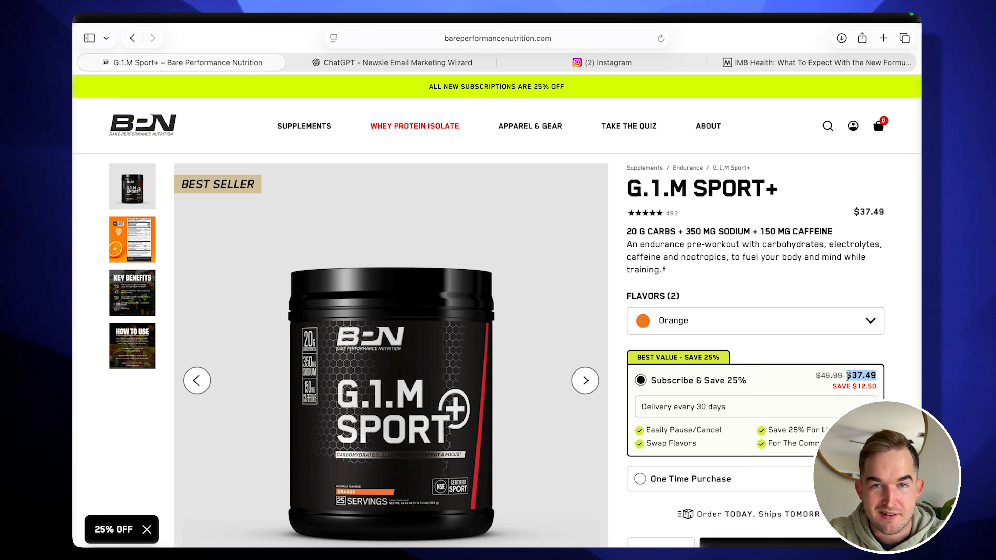
Switch to the IM8 Health email on Milled and go to the dashboard of newest emails from followed brands.
left_click(824, 297)
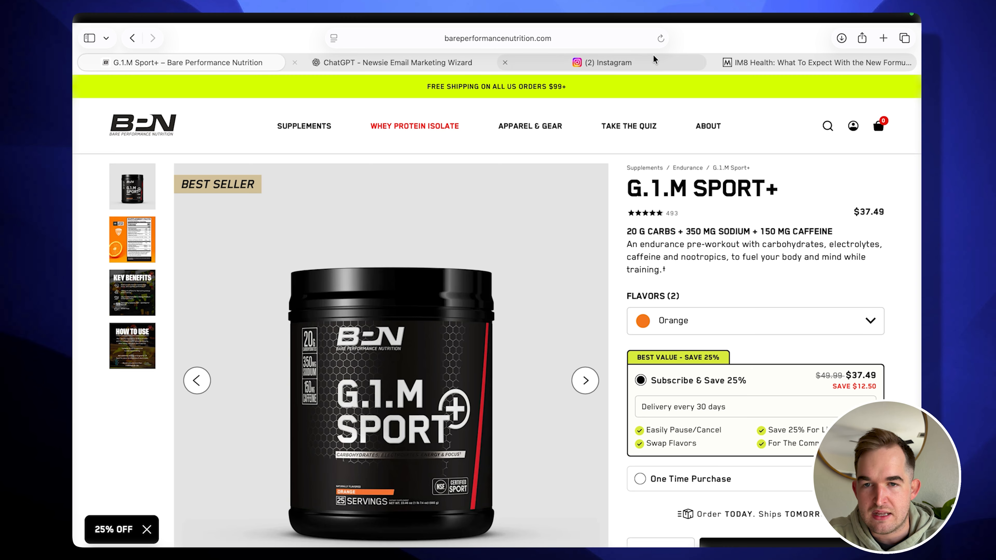
left_click(900, 66)
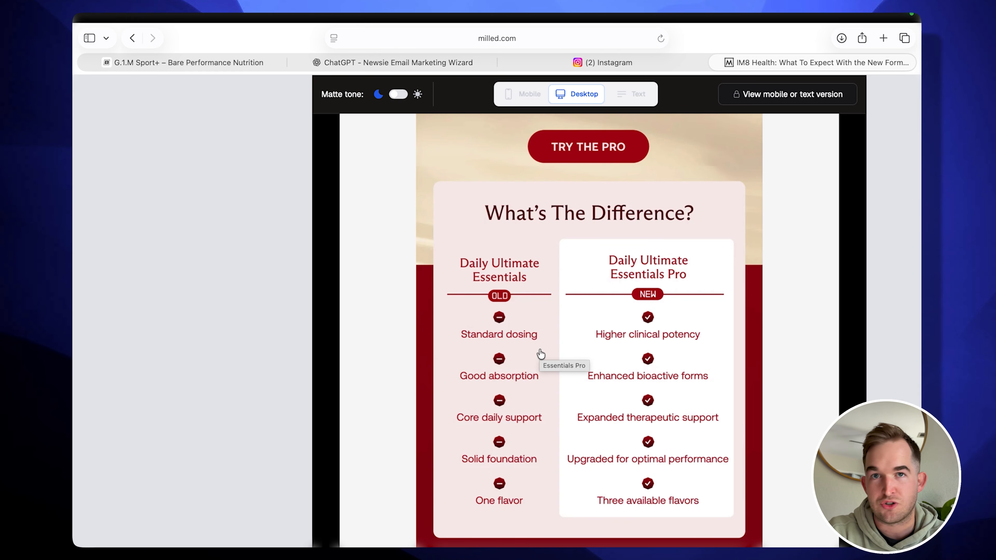
scroll(541, 354, "up", 15)
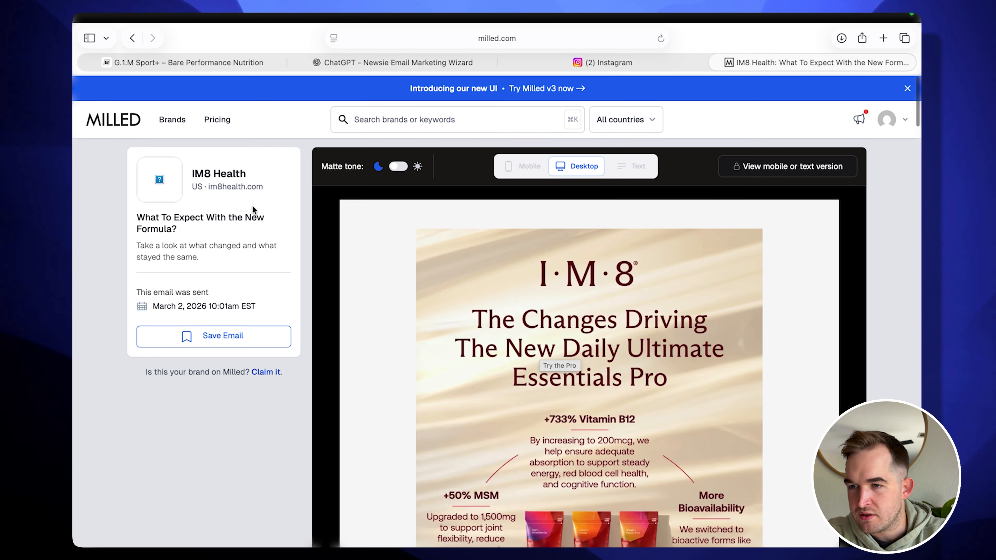
left_click(119, 123)
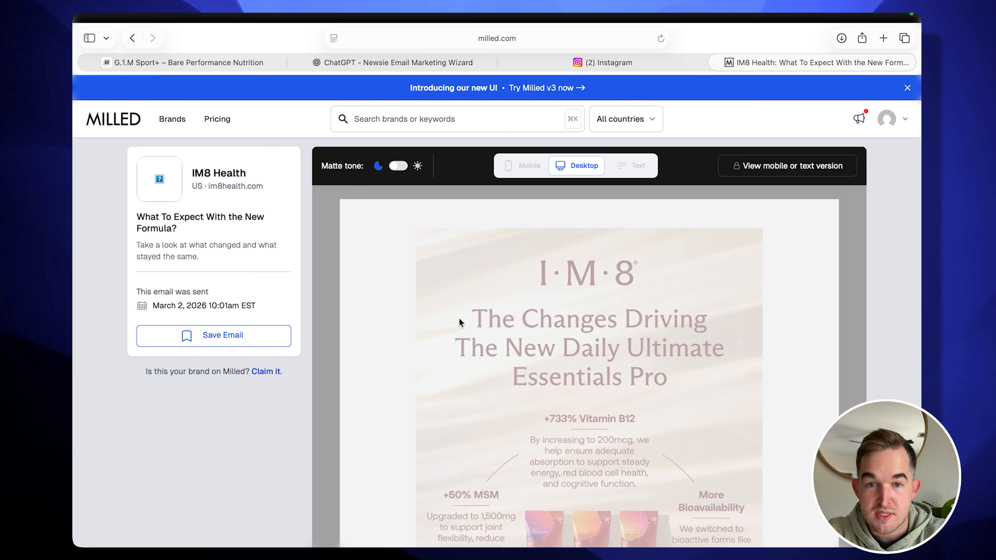
scroll(443, 415, "down", 1)
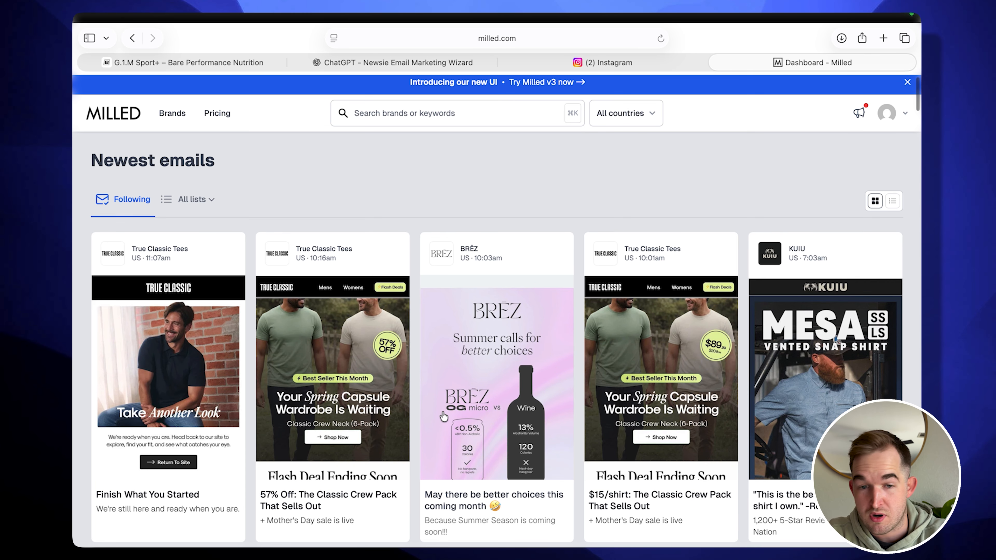
Open the BRĒZ "May there be better choices this coming month" email and examine its BRĒZ OG micro versus Wine comparison.
left_click(477, 330)
scroll(541, 375, "down", 5)
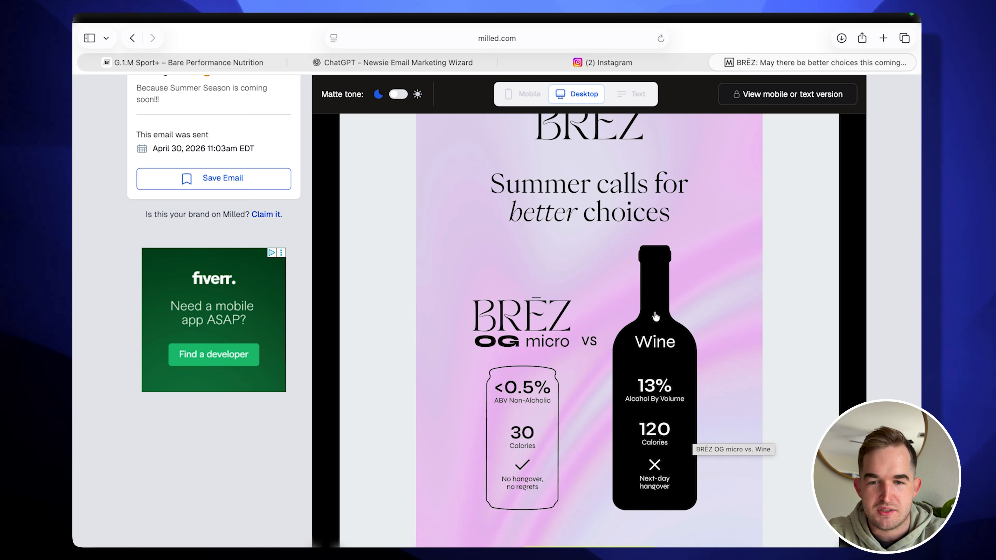
scroll(640, 372, "up", 2)
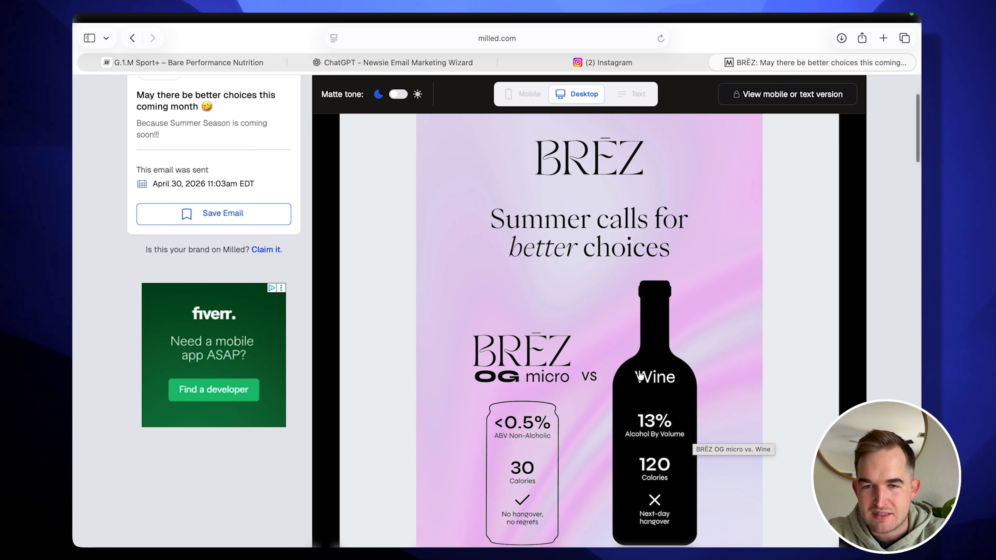
scroll(639, 375, "down", 3)
scroll(640, 375, "down", 4)
scroll(639, 376, "up", 15)
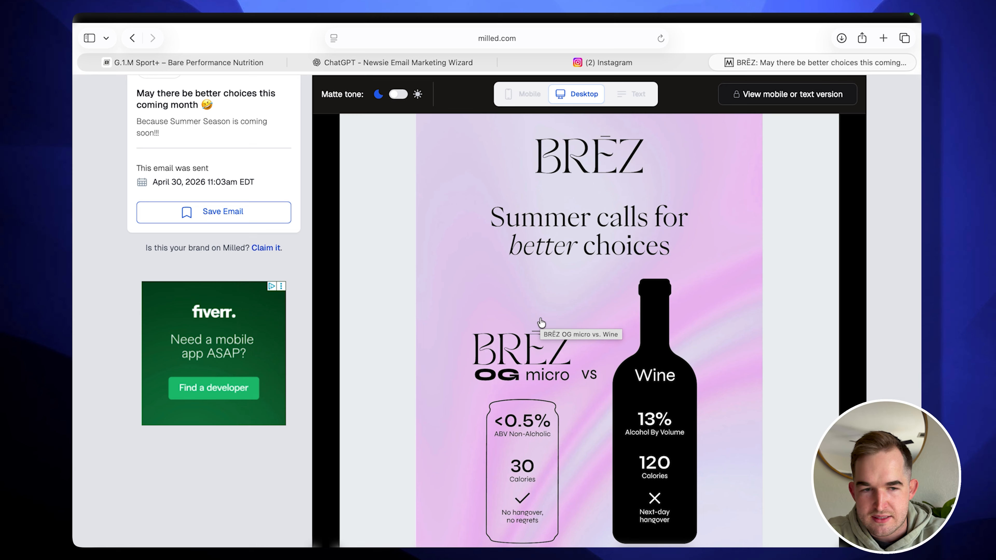
scroll(541, 322, "up", 1)
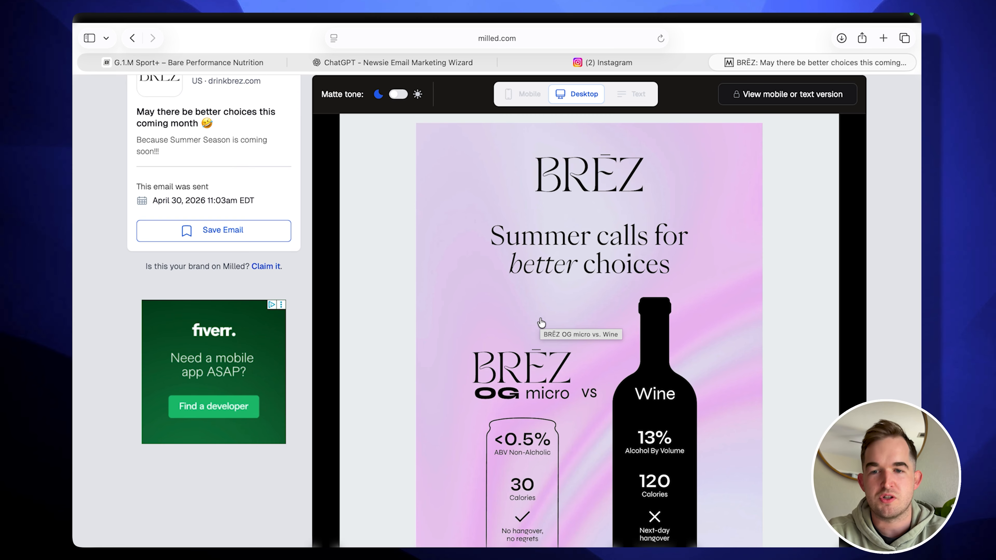
scroll(541, 323, "up", 3)
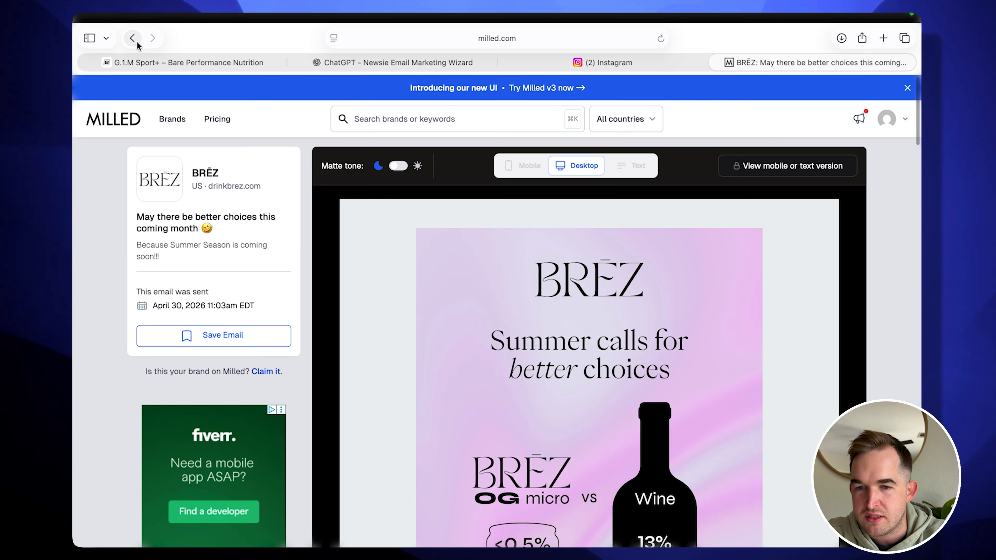
Return to Milled's newest emails and look over more campaign examples.
left_click(132, 38)
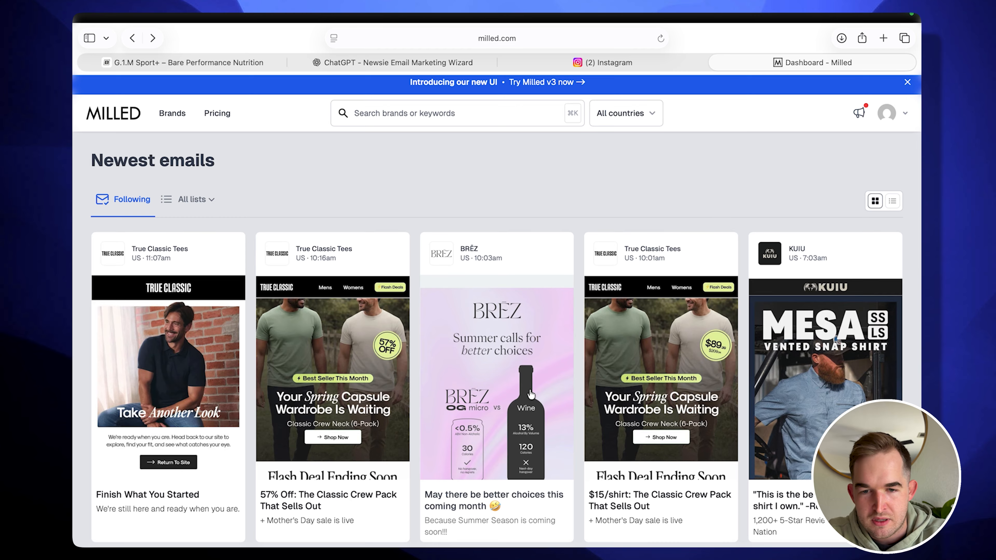
scroll(531, 394, "down", 2)
scroll(531, 394, "down", 1)
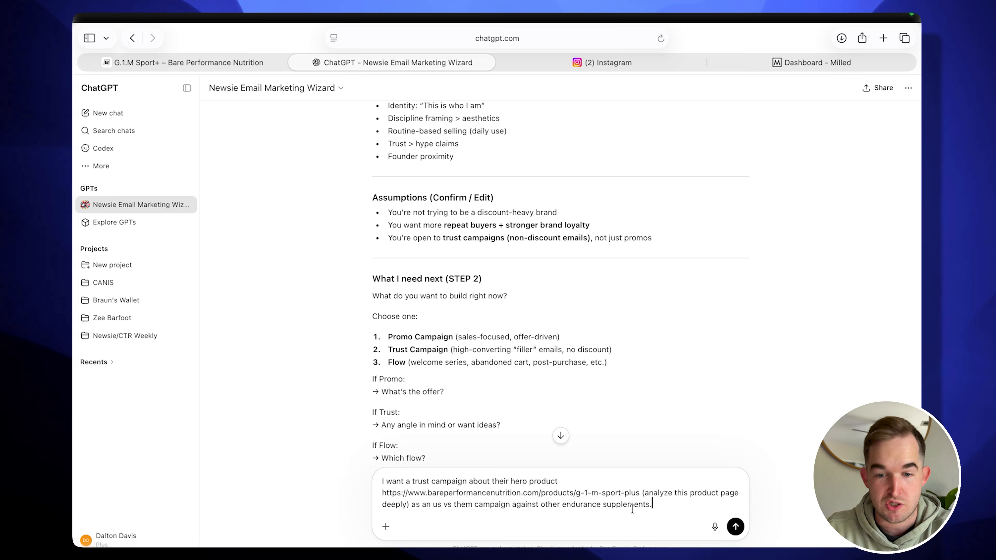
Send the Newsie GPT a request for a trust campaign about G.1.M Sport+, analyzing its product page deeply, as us vs them against other endurance supplements.
left_click(735, 527)
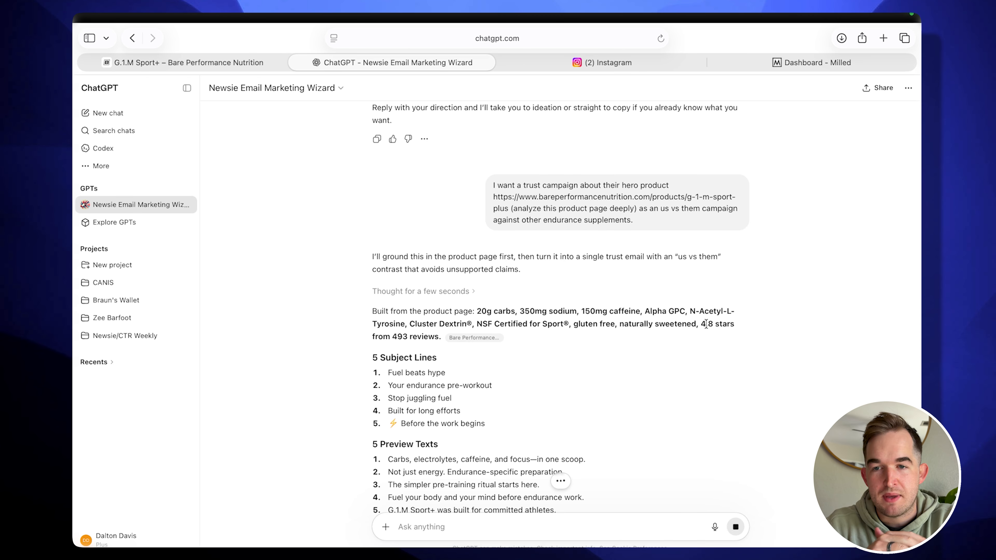
Highlight the "Trust Campaign" option in the GPT's Step 2 question and look over the start of its new reply.
scroll(680, 292, "up", 6)
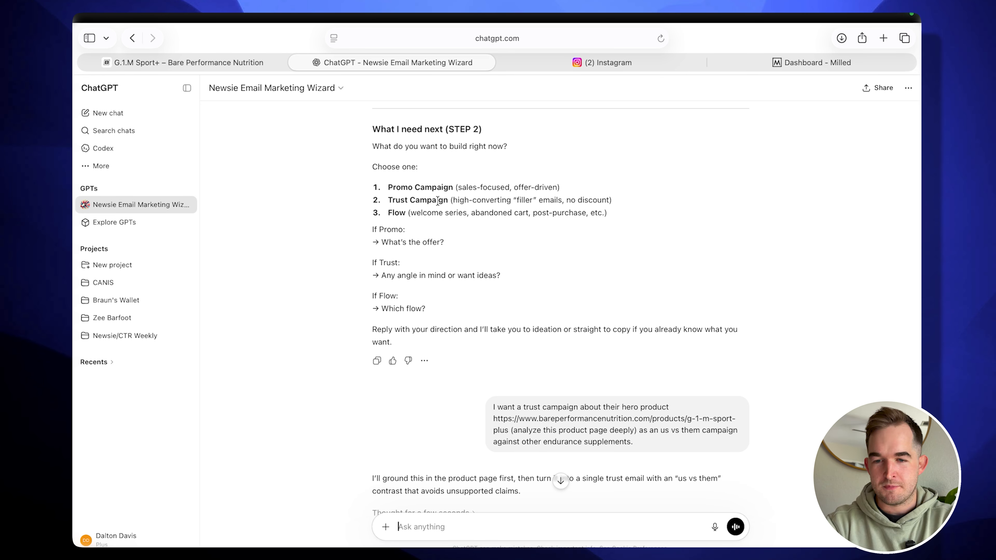
left_click_drag(388, 201, 448, 201)
left_click(454, 203)
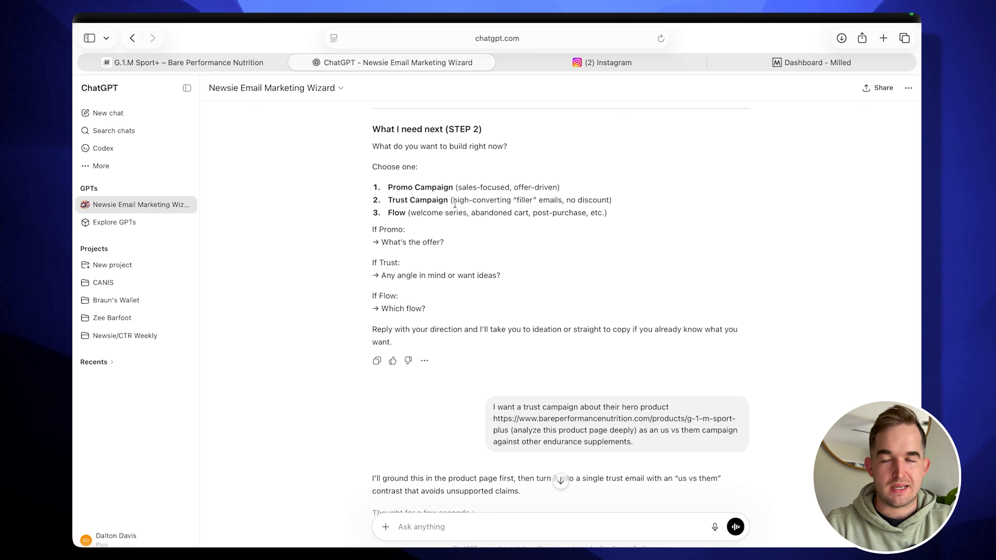
scroll(441, 163, "down", 6)
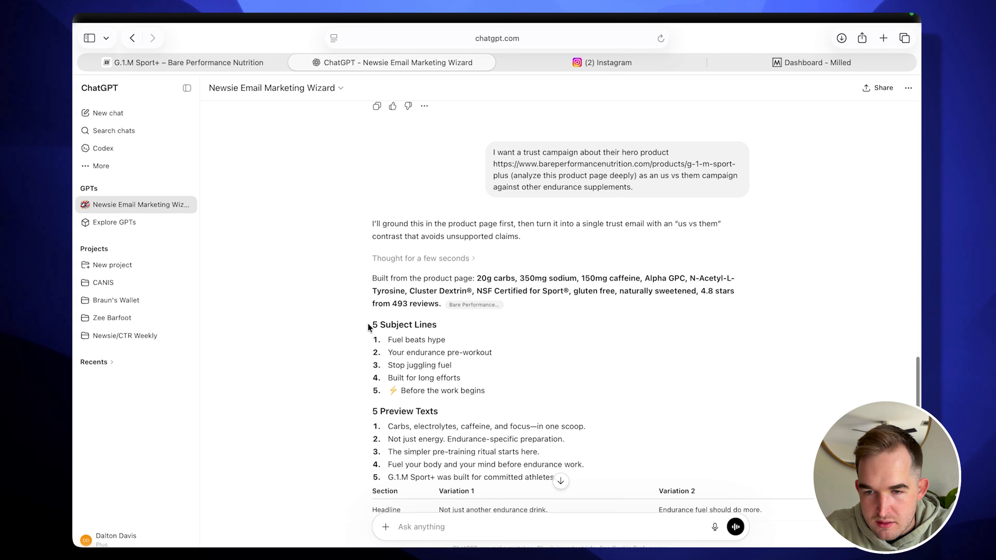
scroll(408, 235, "up", 3)
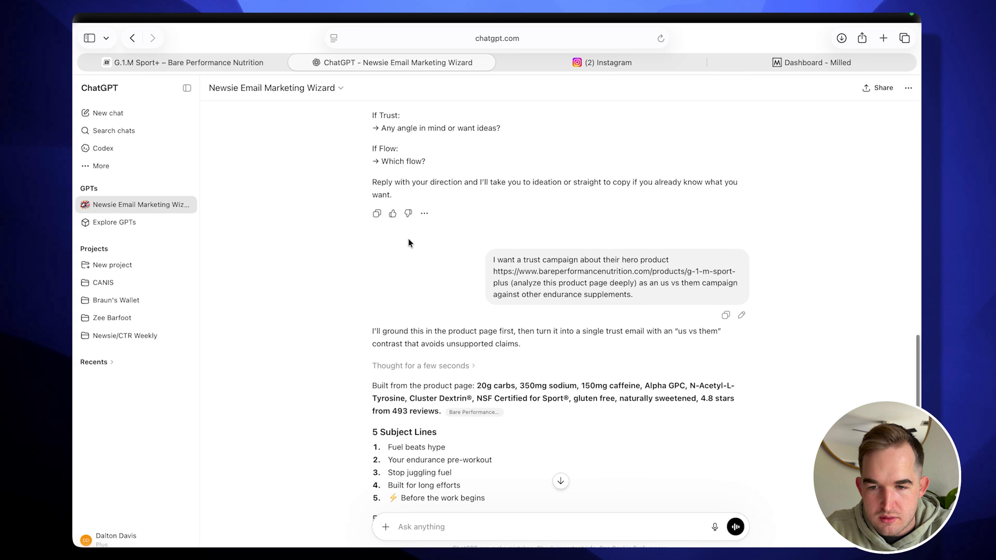
Read the generated subject lines and preview texts, highlighting each list.
scroll(408, 239, "down", 2)
left_click_drag(371, 354, 518, 411)
left_click(518, 411)
scroll(518, 411, "down", 3)
left_click_drag(371, 337, 617, 403)
left_click(628, 339)
Compare the headlines of Variations 1, 2 and 3 in the copy table, highlighting each one.
scroll(628, 340, "down", 4)
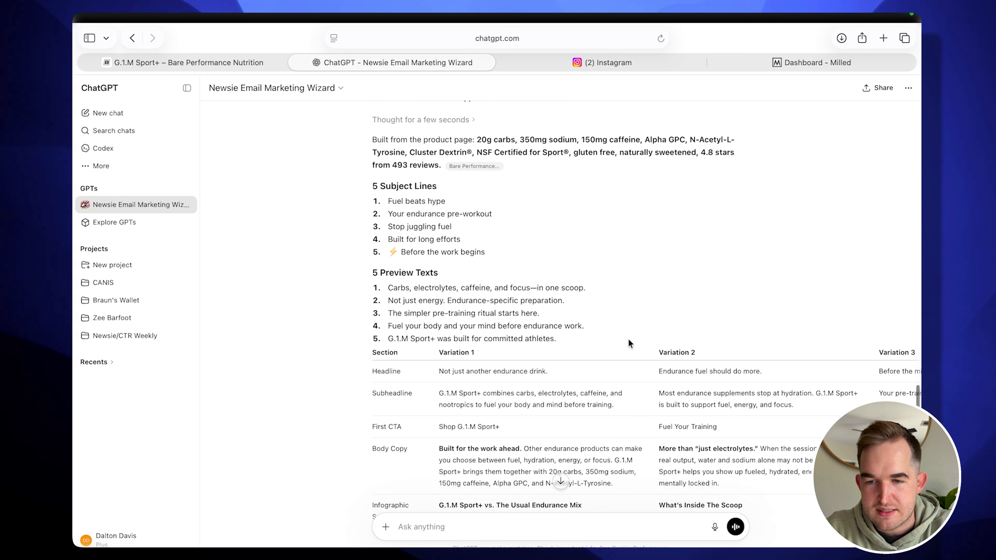
scroll(628, 339, "right", 4)
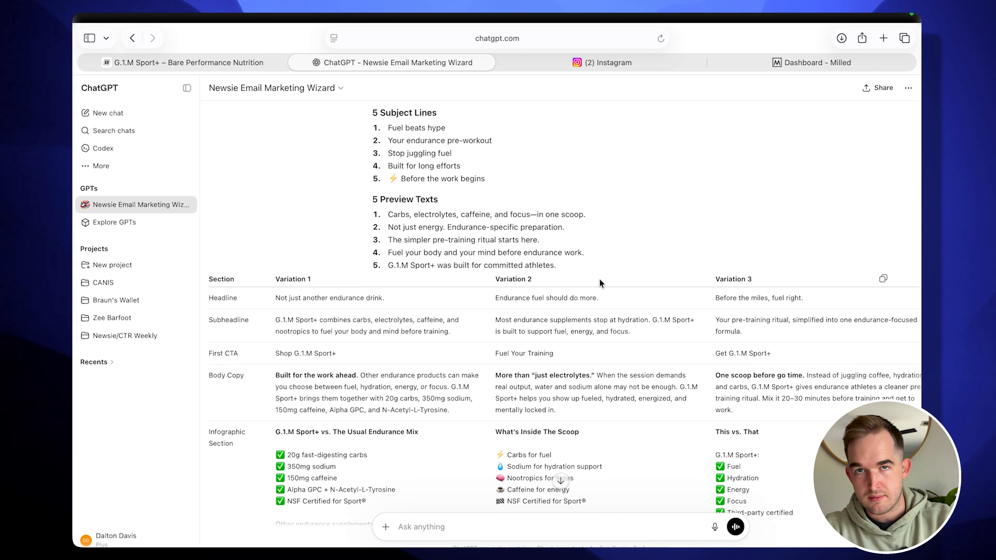
scroll(601, 283, "down", 1)
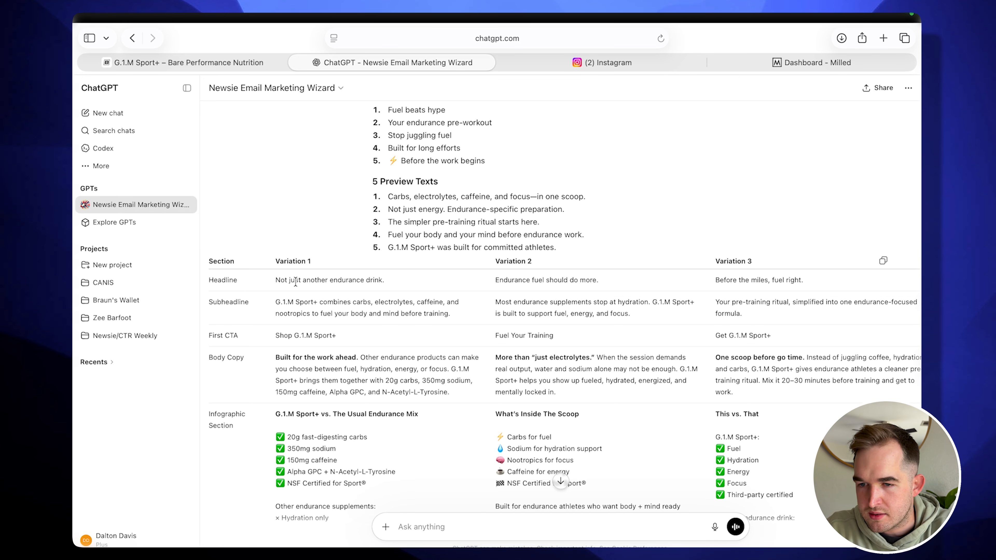
left_click_drag(275, 280, 385, 284)
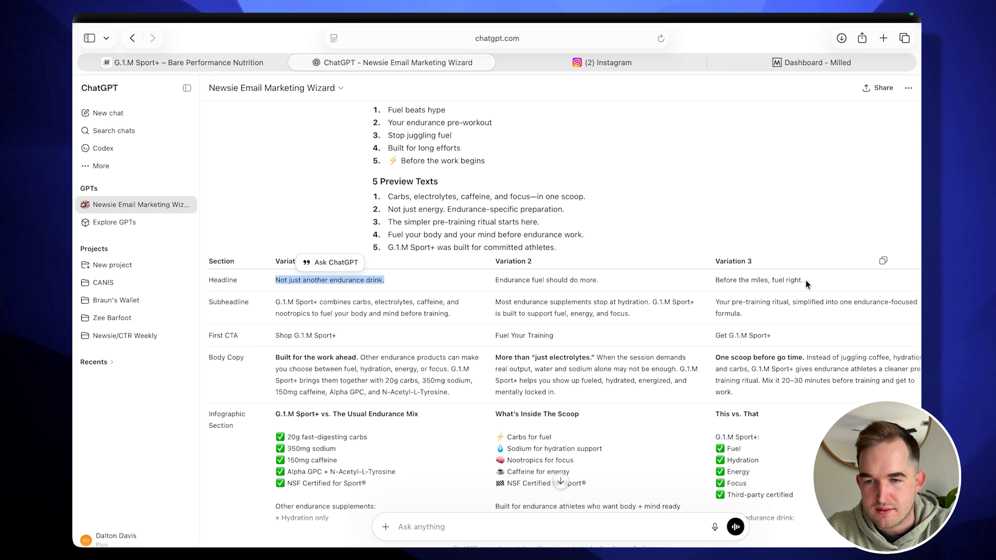
left_click(533, 308)
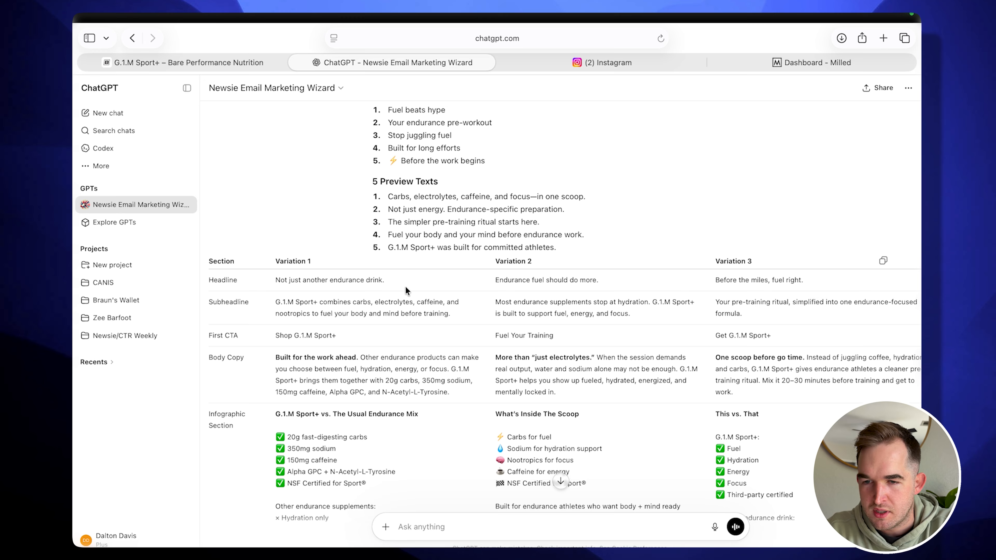
left_click_drag(385, 280, 274, 279)
left_click(496, 280)
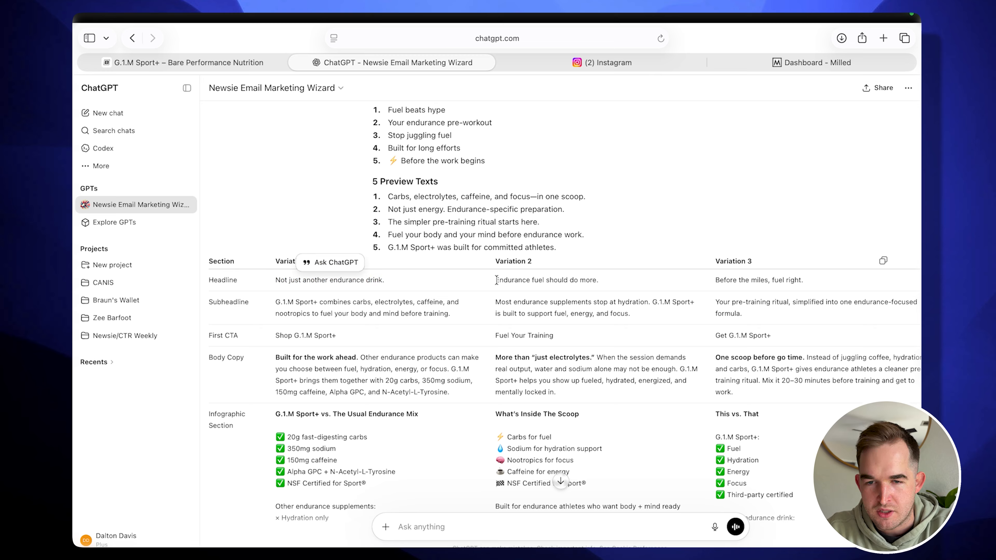
left_click_drag(496, 280, 601, 282)
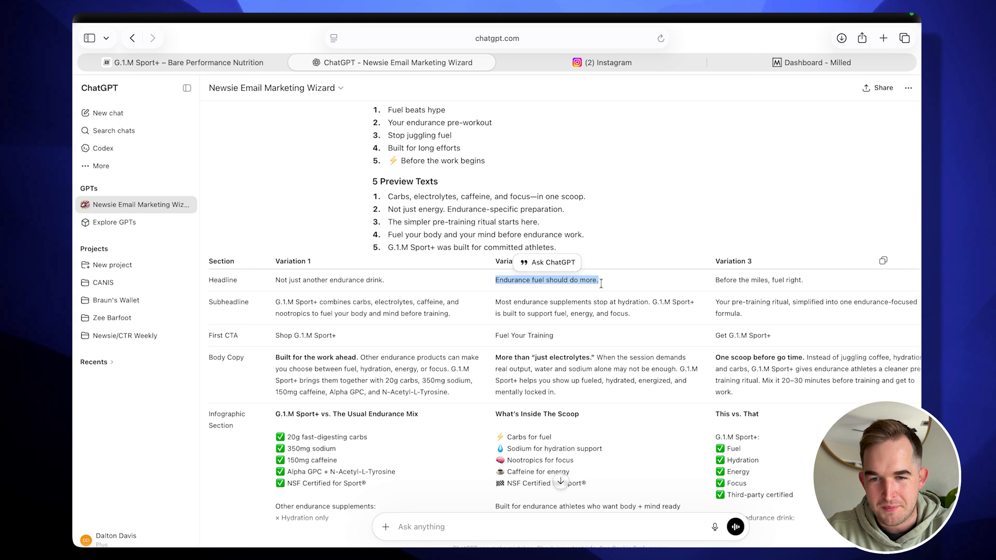
left_click(601, 284)
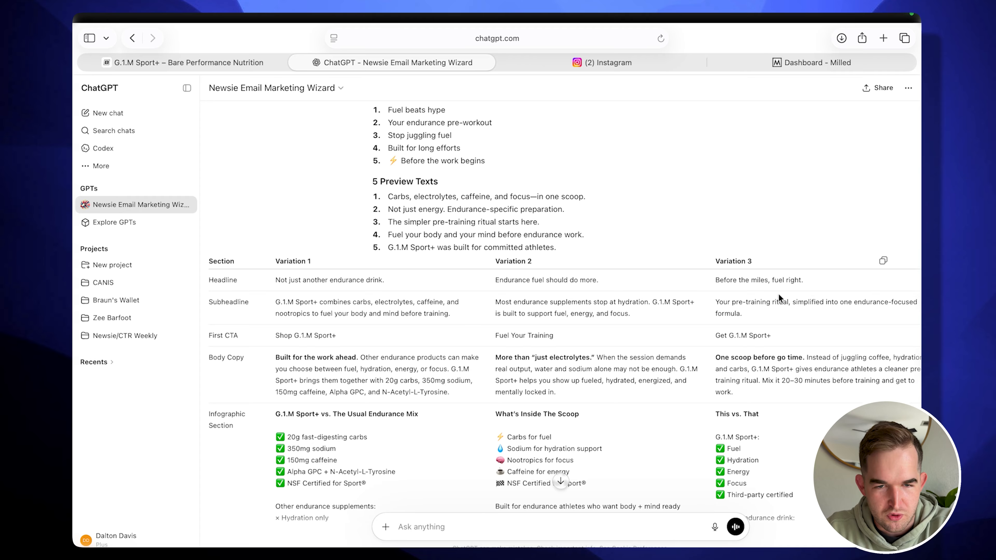
left_click_drag(810, 282, 712, 279)
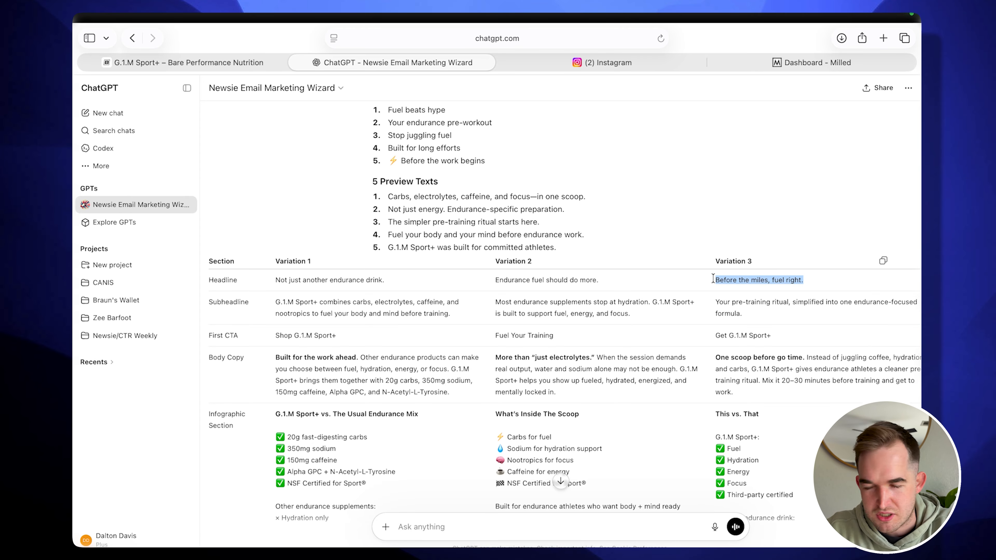
left_click(705, 311)
Highlight the Variation 3 copy from its headline down to the body copy, then clear the selection.
scroll(704, 310, "down", 1)
left_click_drag(707, 258, 749, 353)
left_click(753, 300)
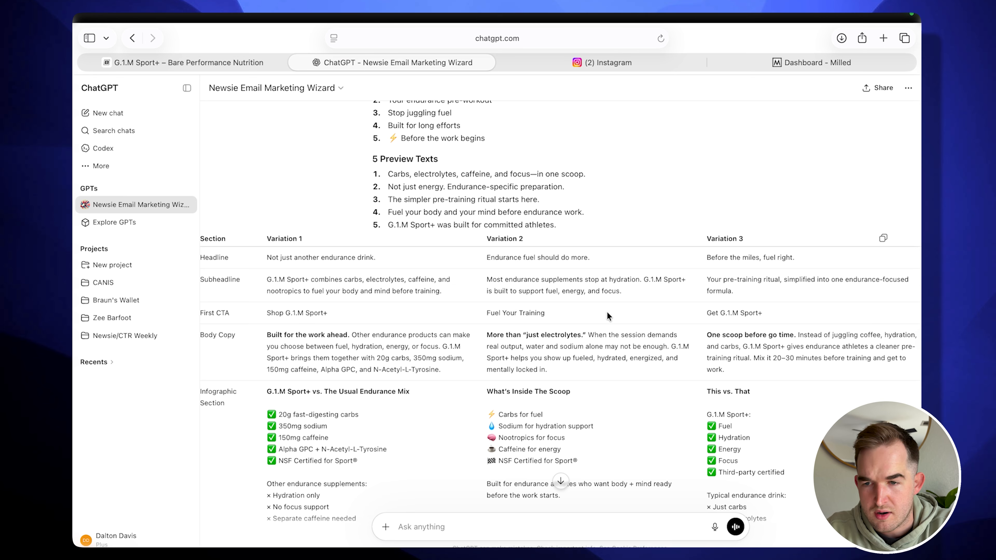
Read the infographic, product and final sections of the copy table, highlighting "Certified for Sport" in Variation 1's infographic list.
scroll(607, 312, "down", 4)
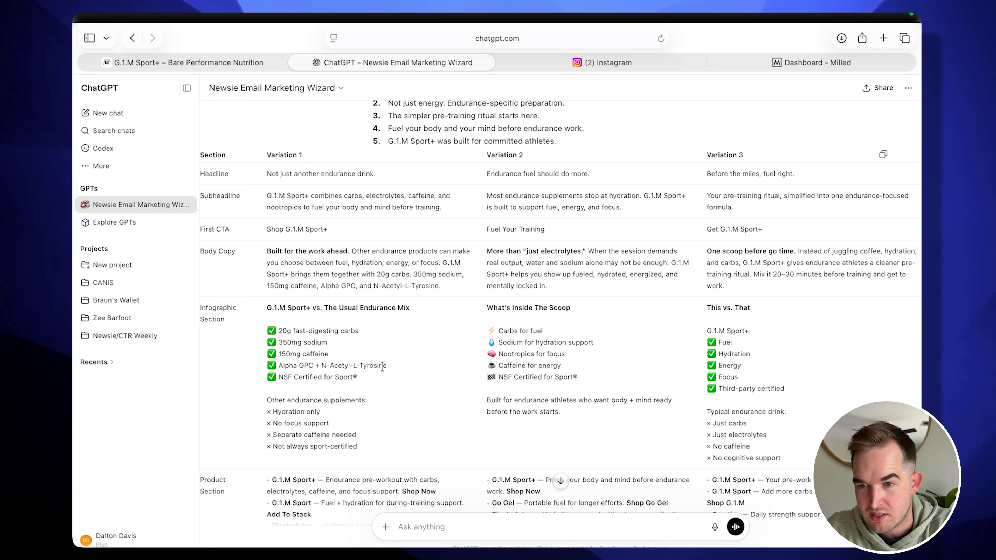
left_click_drag(368, 378, 297, 378)
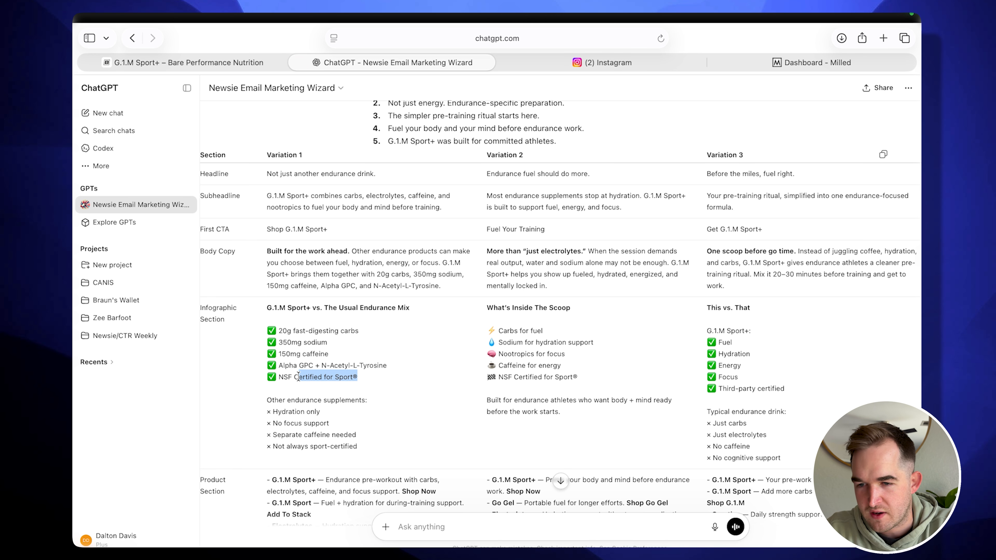
left_click(317, 387)
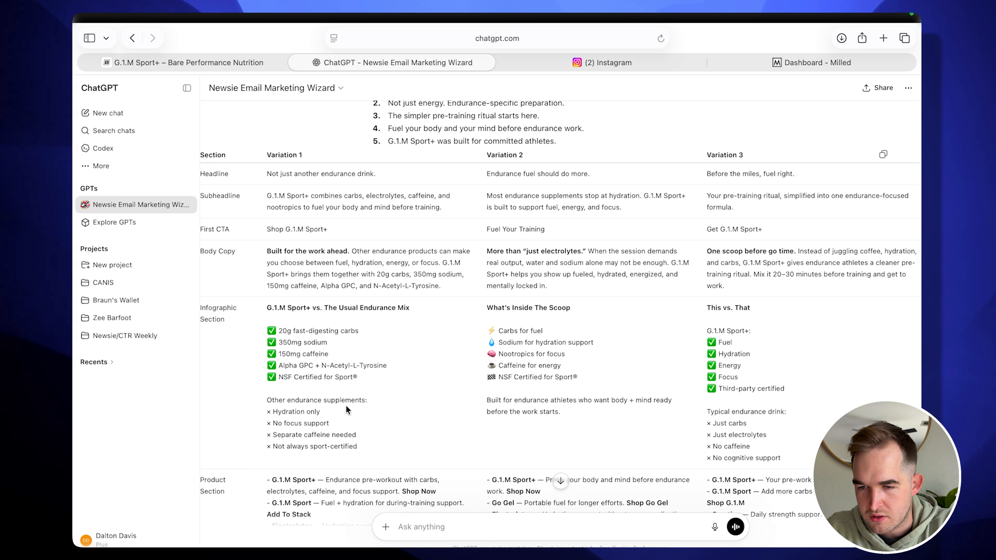
scroll(341, 412, "down", 1)
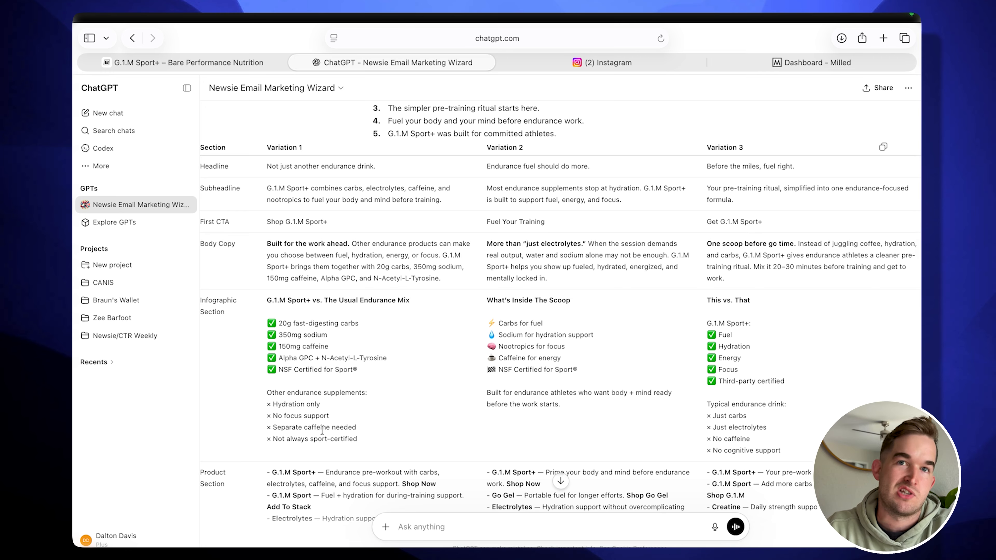
scroll(322, 430, "down", 1)
scroll(316, 402, "down", 3)
scroll(316, 403, "down", 3)
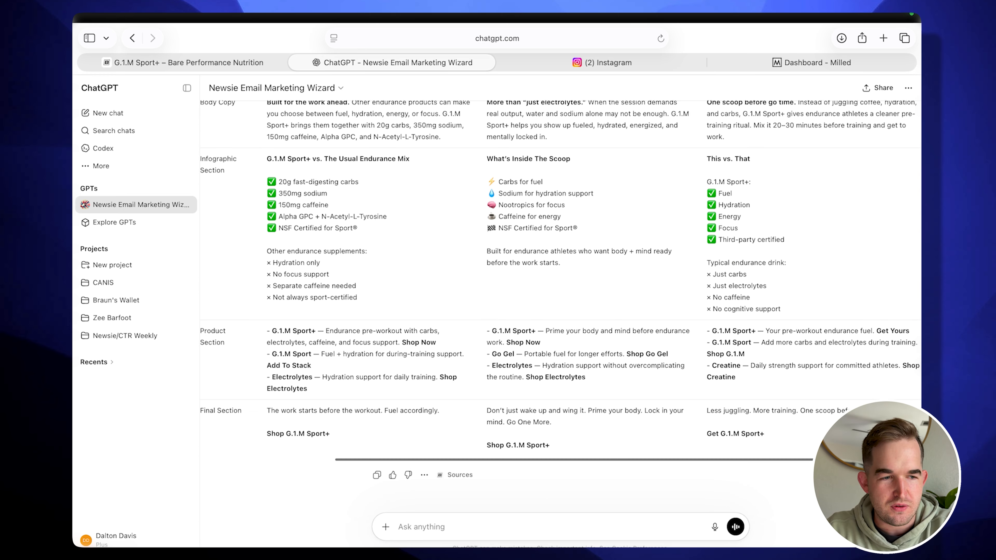
Check the generated copy against the G.1.M Sport+ product page, ending on the product page.
left_click(236, 62)
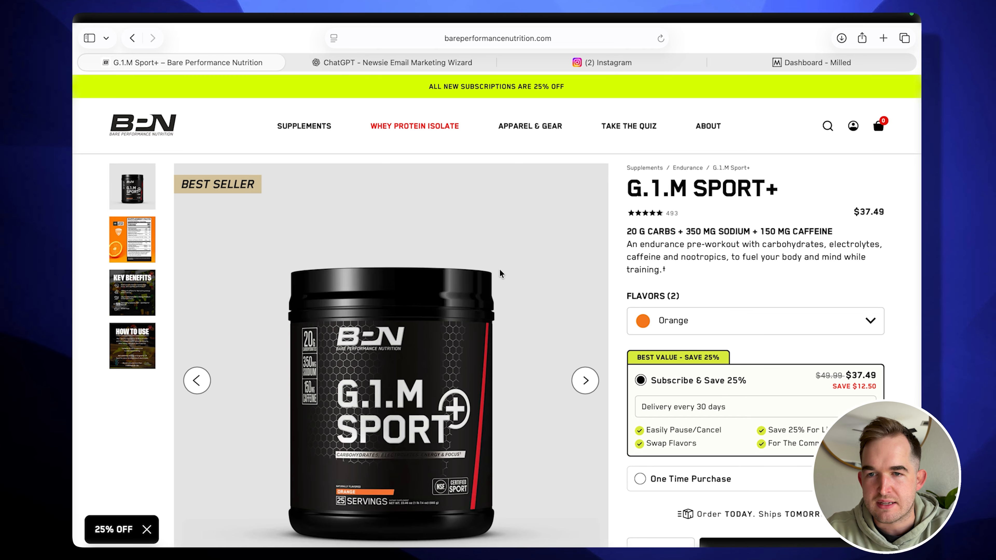
left_click(440, 60)
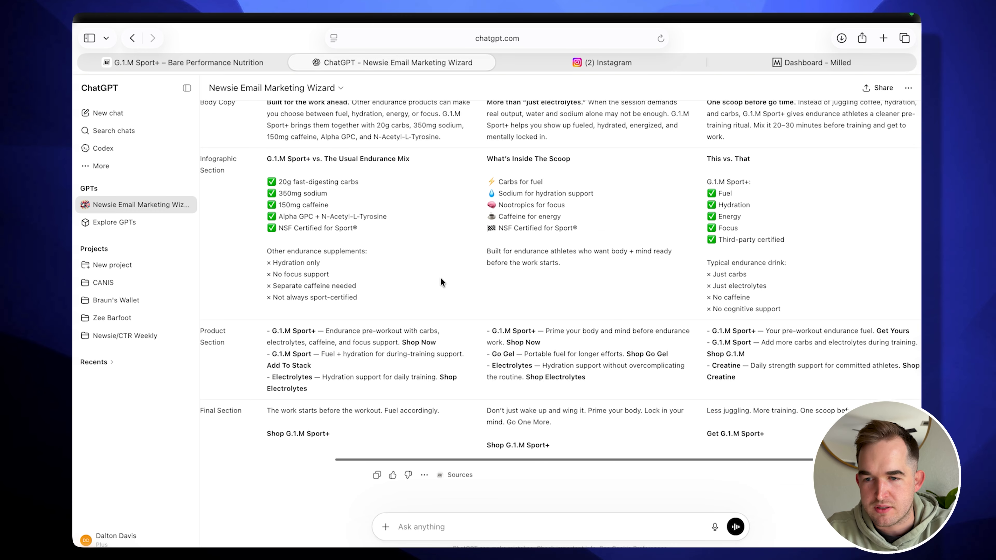
left_click(206, 65)
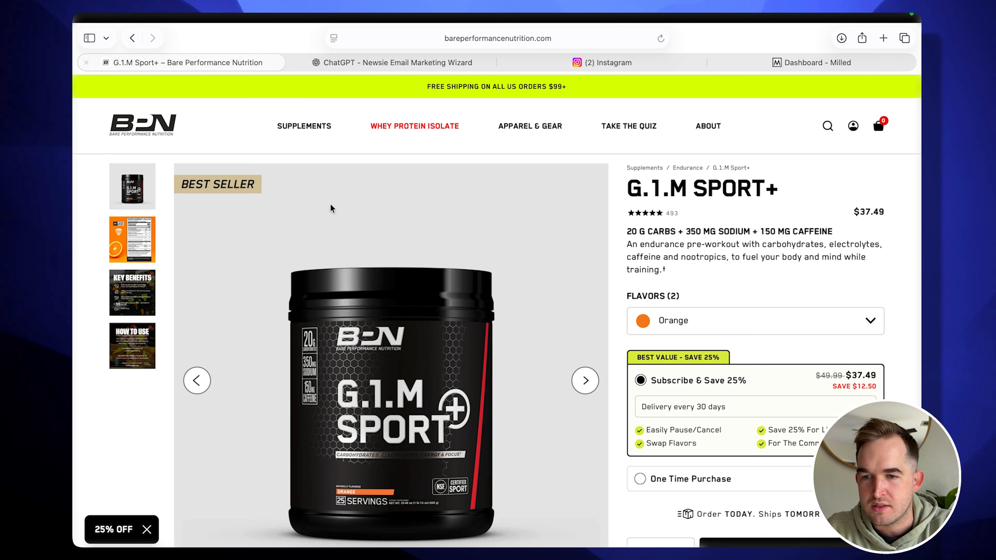
Review the Wildwonder "Herbs > artificial" email on Milled from its hero headline through the ingredient sections.
scroll(435, 309, "down", 1)
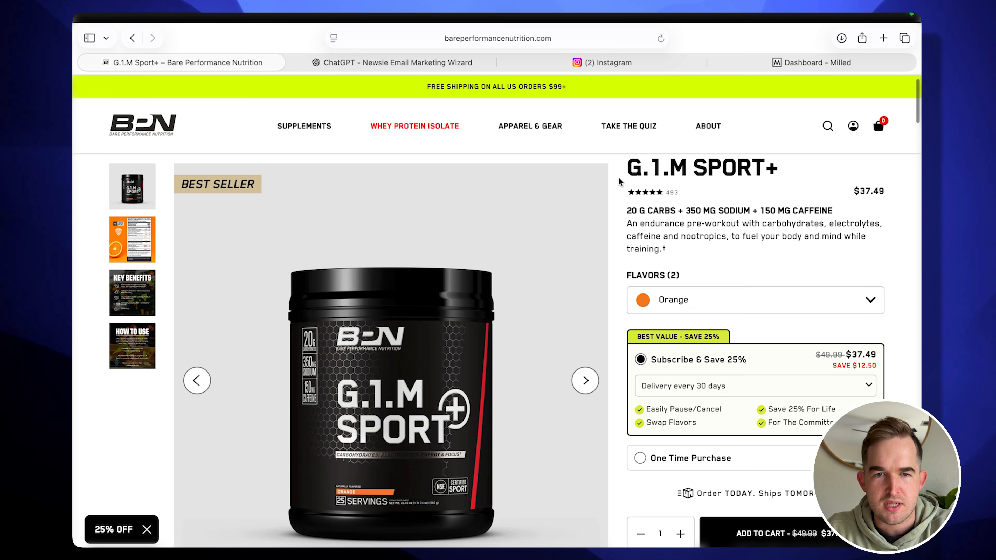
left_click(810, 64)
scroll(635, 274, "up", 10)
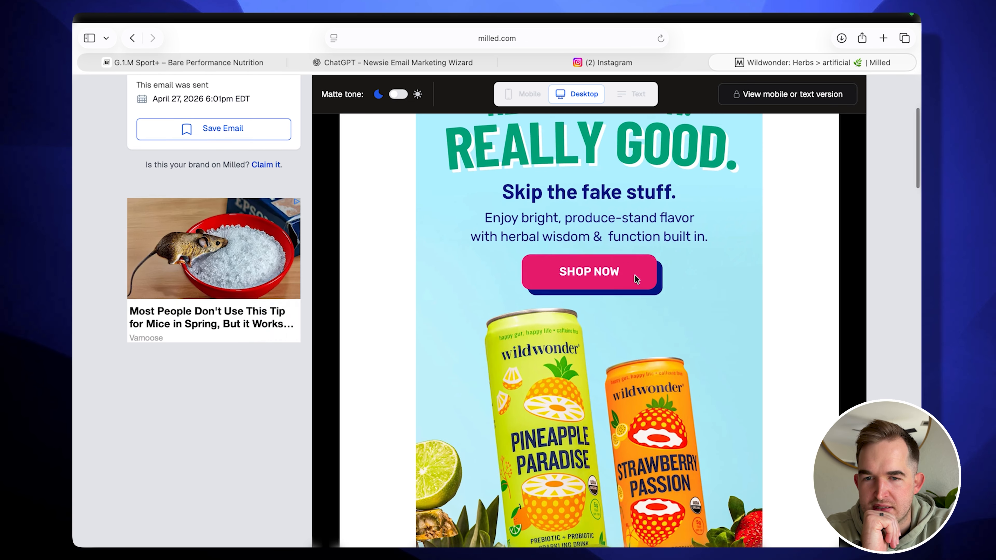
scroll(636, 279, "up", 2)
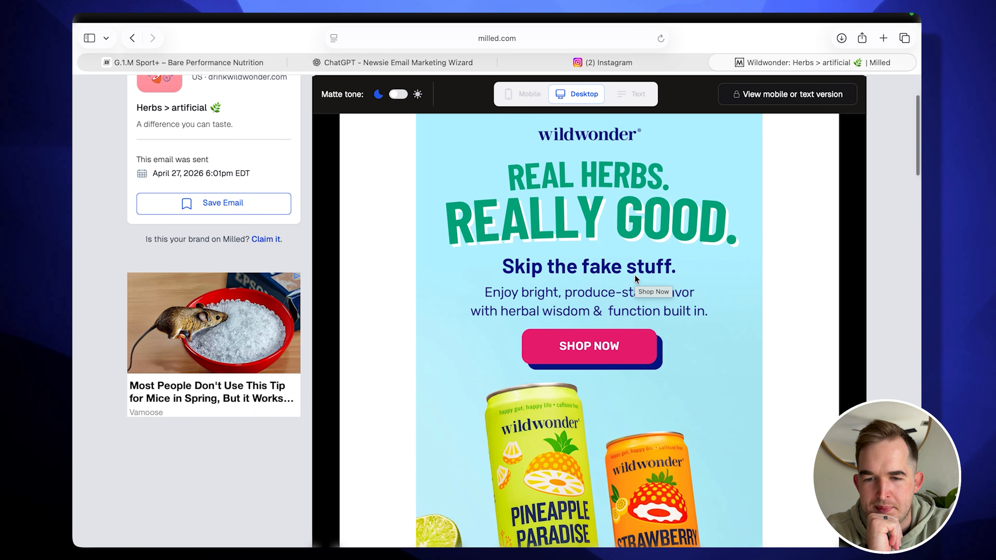
scroll(636, 280, "down", 10)
scroll(636, 279, "down", 5)
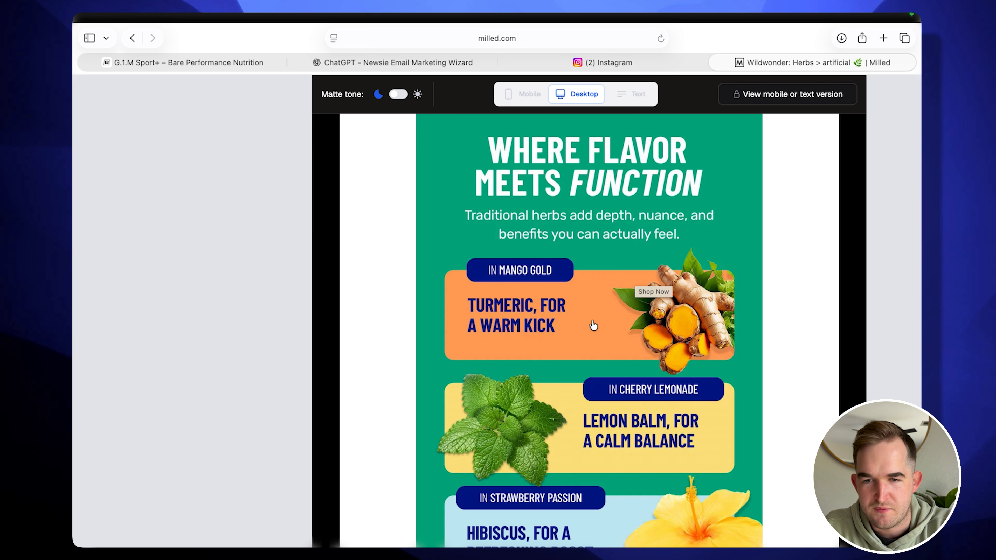
scroll(565, 410, "down", 2)
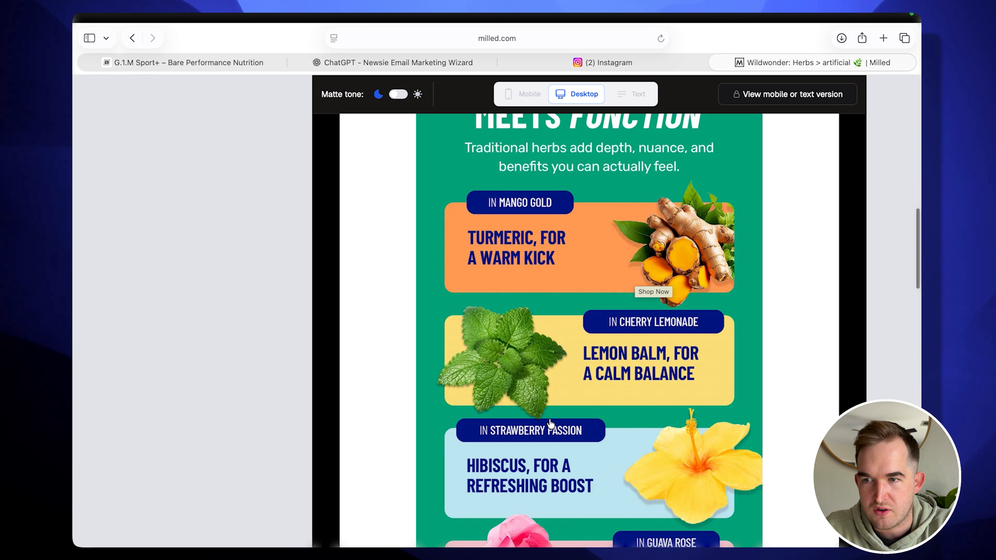
scroll(551, 447, "up", 10)
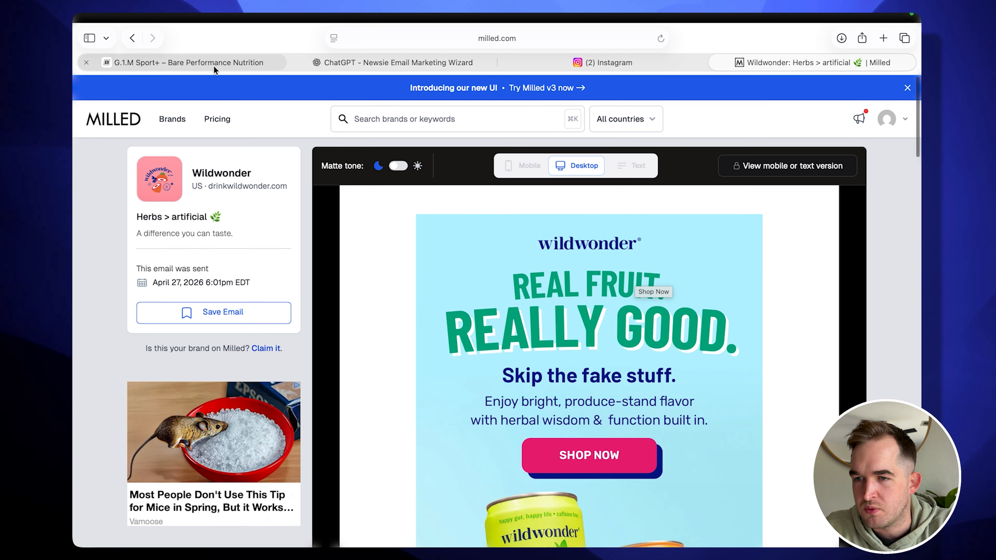
Look through the flavor options on the G.1.M Sport+ product page without changing the flavor.
left_click(214, 66)
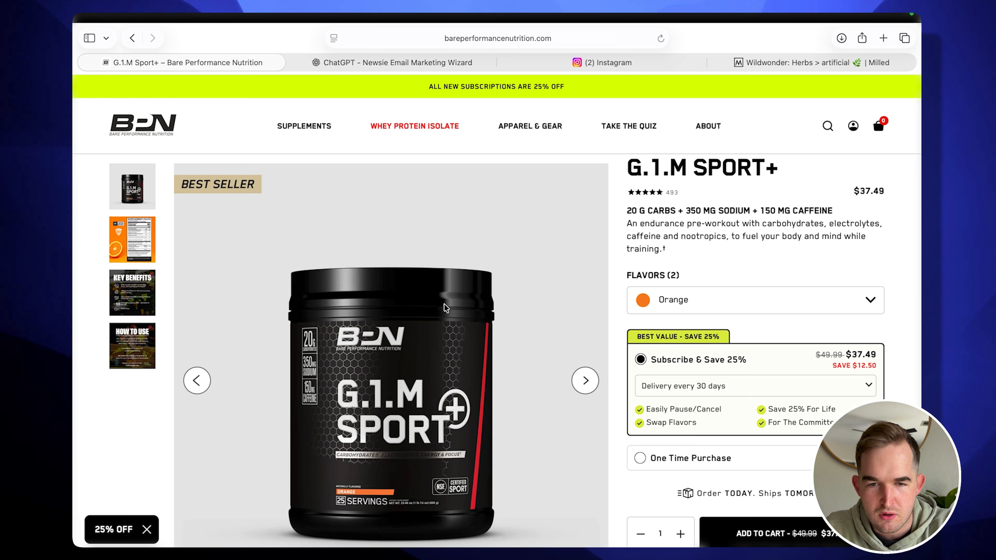
left_click(743, 308)
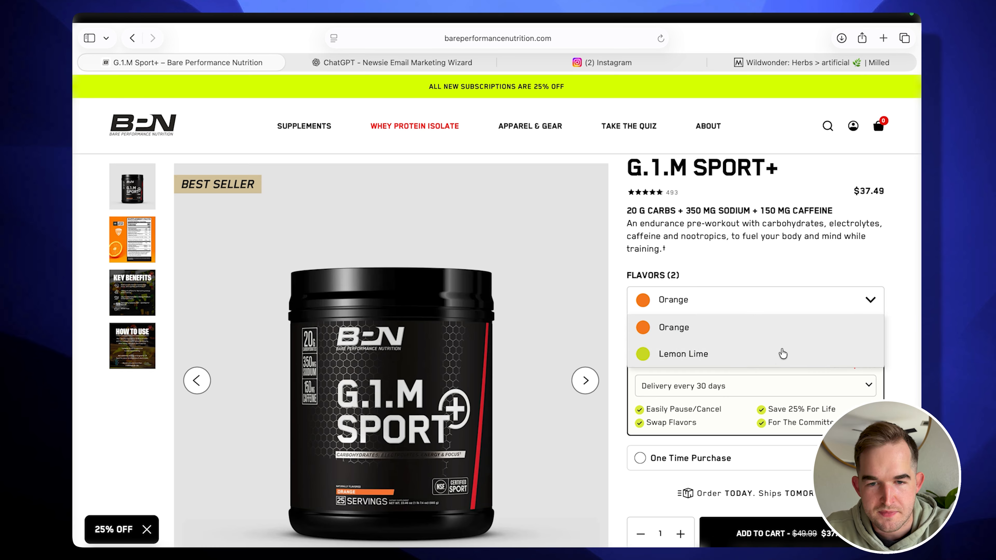
left_click(770, 254)
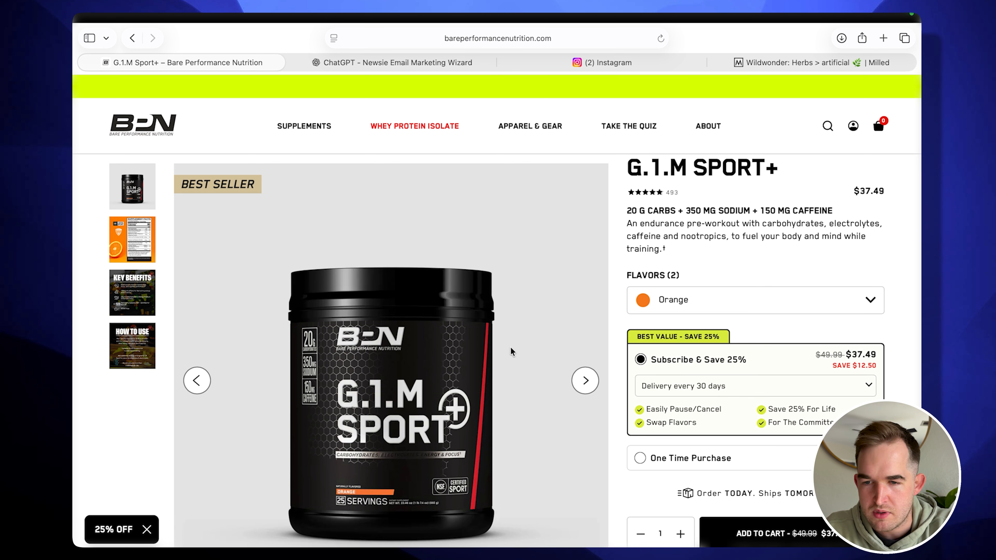
Open the G.1.M Sport product page from the paired products on the G.1.M Sport+ page.
scroll(510, 348, "down", 3)
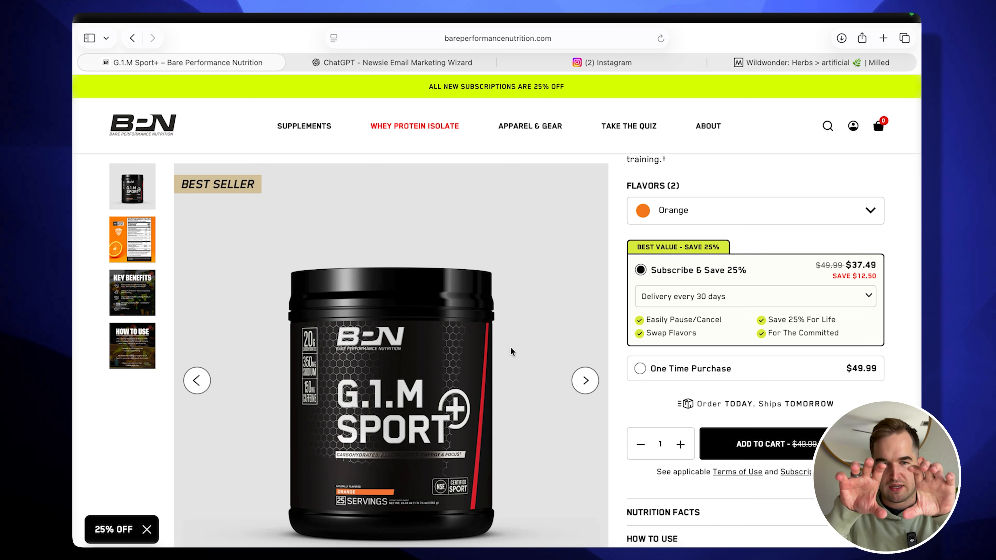
scroll(510, 347, "down", 10)
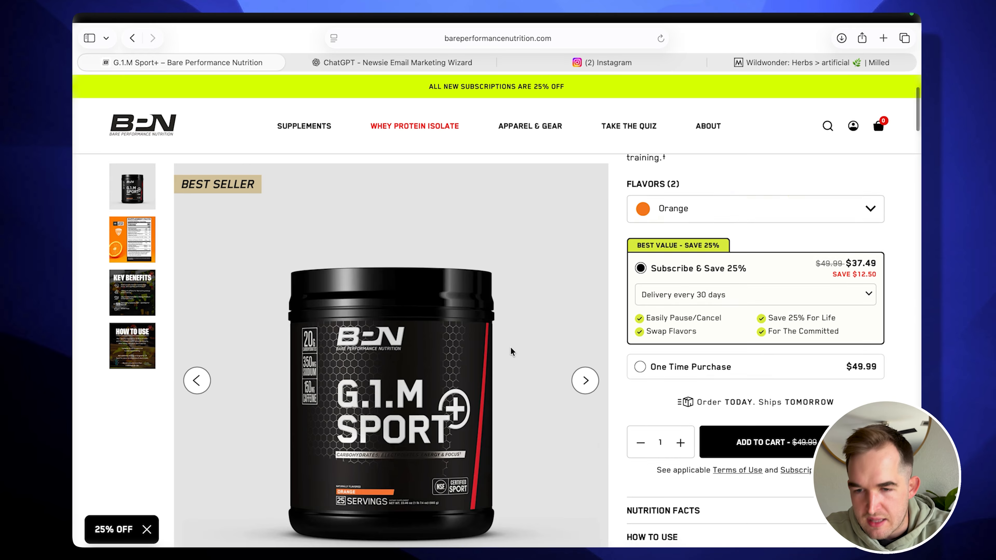
scroll(511, 348, "down", 4)
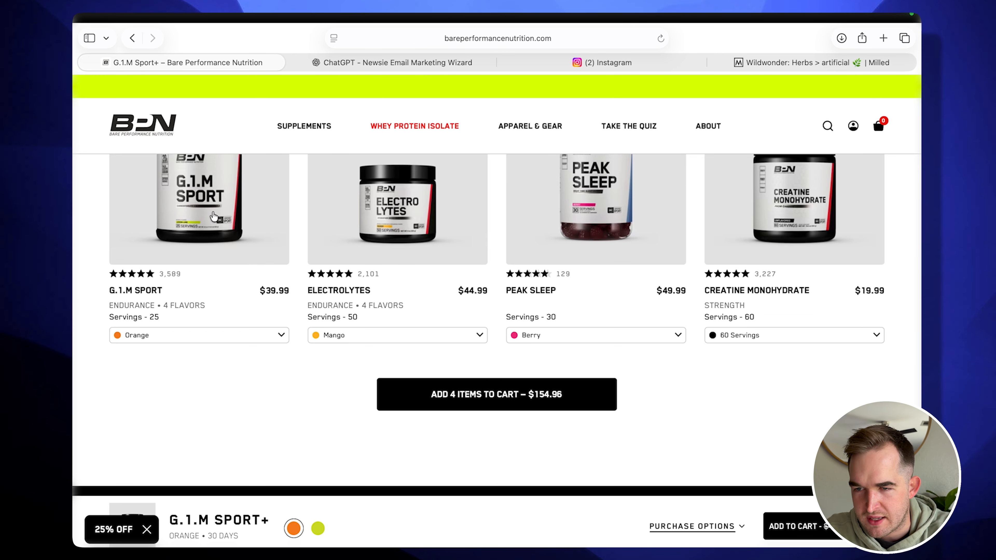
scroll(210, 231, "up", 3)
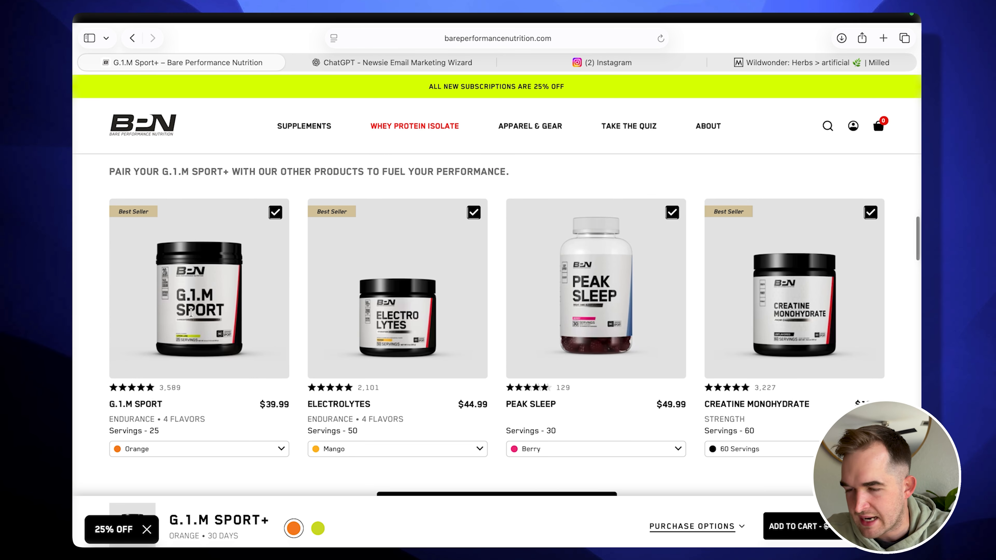
left_click(151, 411)
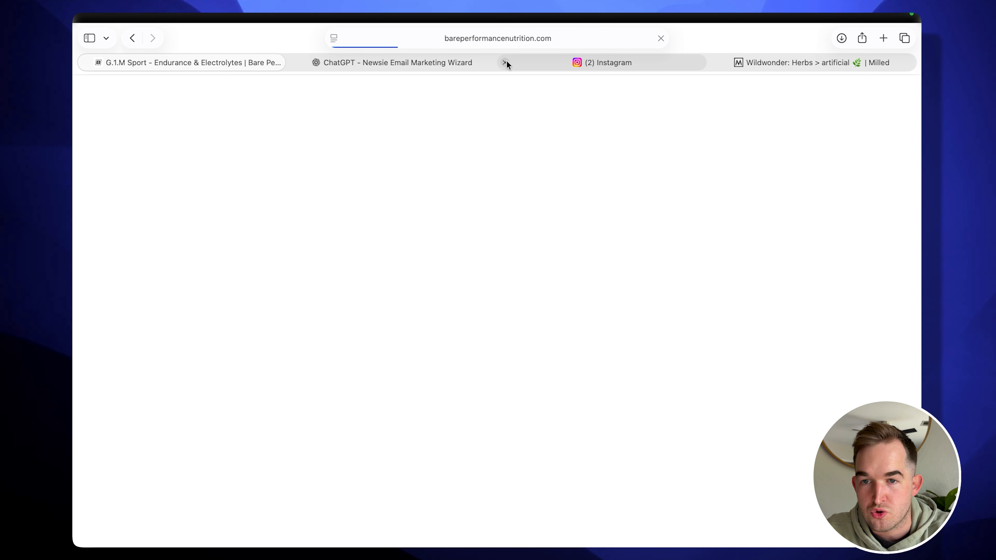
Close the Instagram page and check G.1.M Sport's flavor options, keeping Orange.
left_click(506, 63)
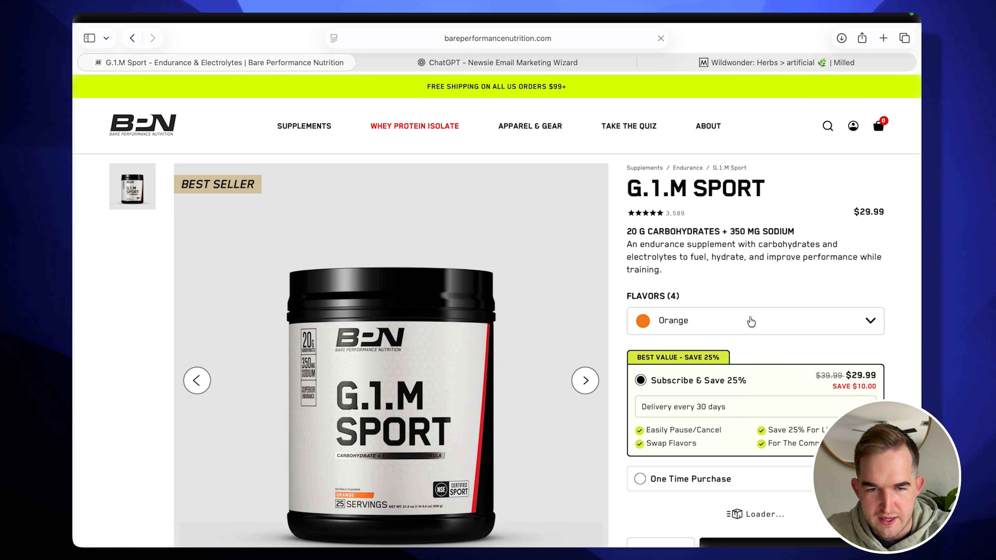
left_click(870, 326)
left_click(705, 348)
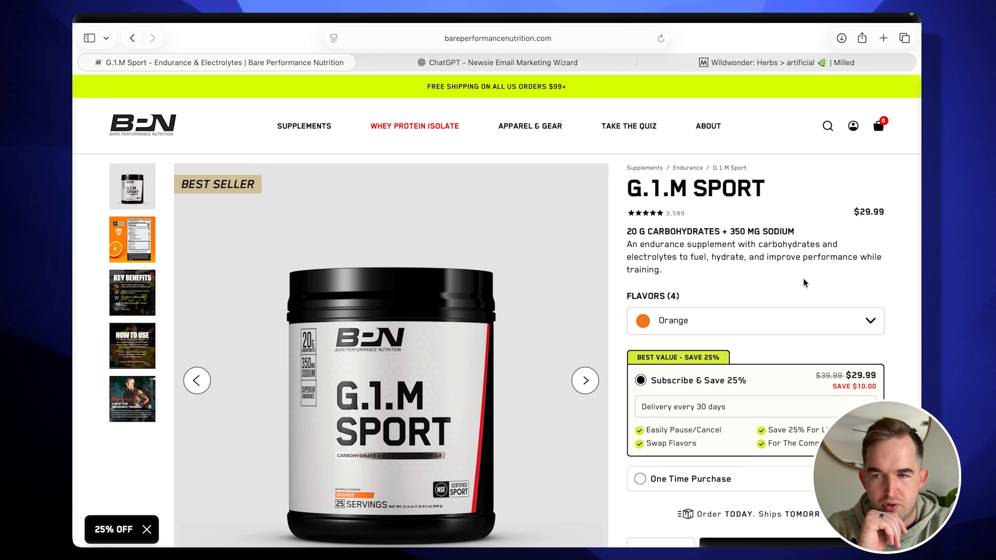
Compare the product sections of the three variations in ChatGPT's generated copy table.
left_click(566, 64)
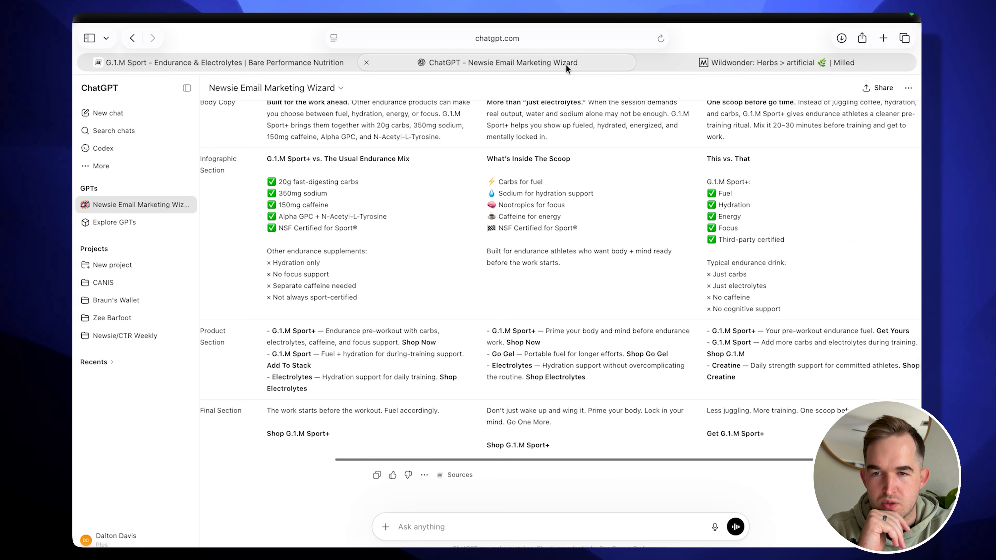
scroll(437, 241, "left", 2)
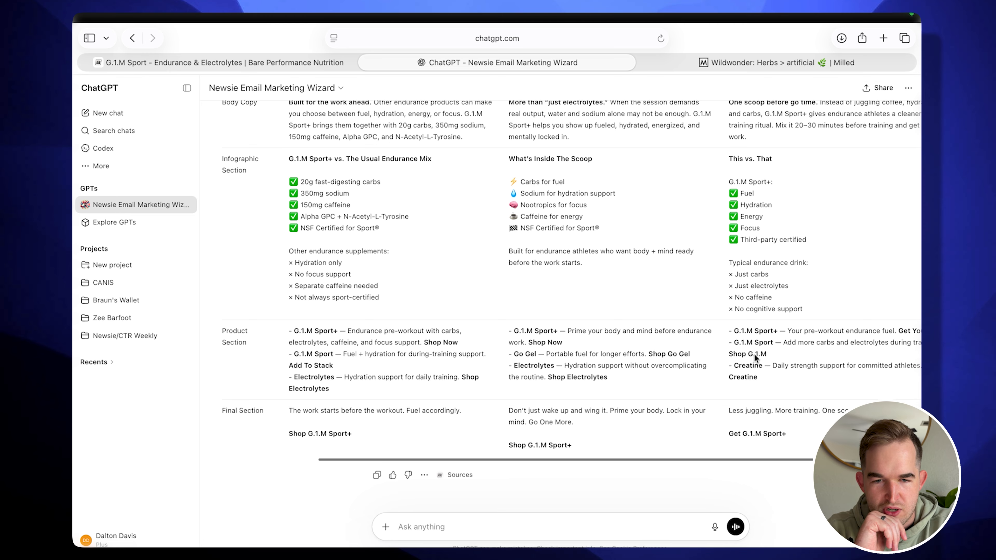
scroll(759, 362, "right", 4)
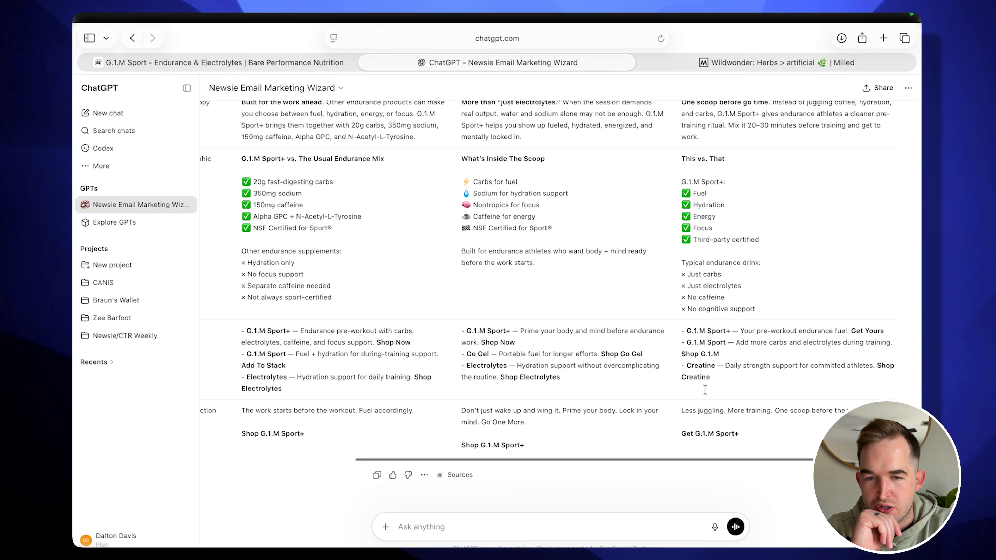
scroll(496, 366, "left", 2)
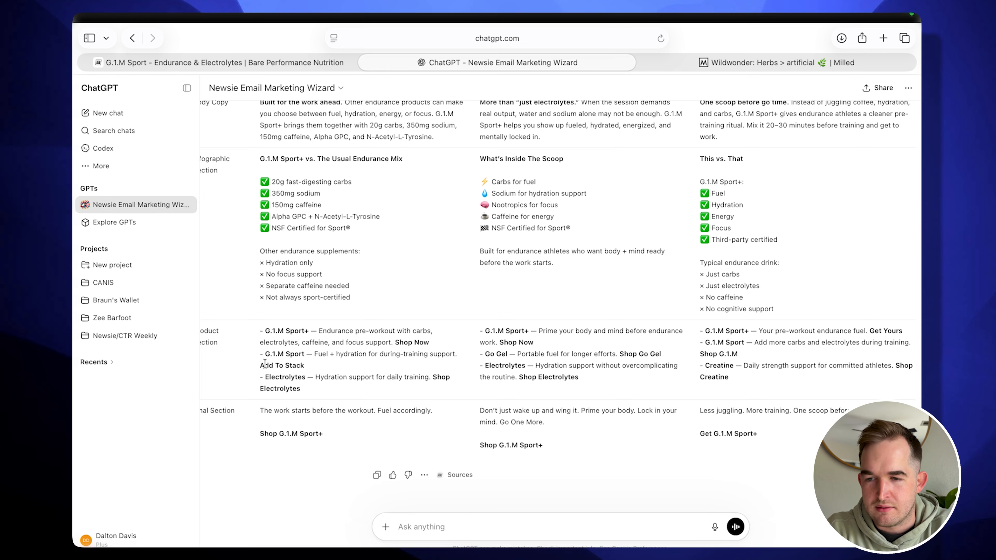
scroll(427, 370, "left", 2)
scroll(426, 373, "left", 2)
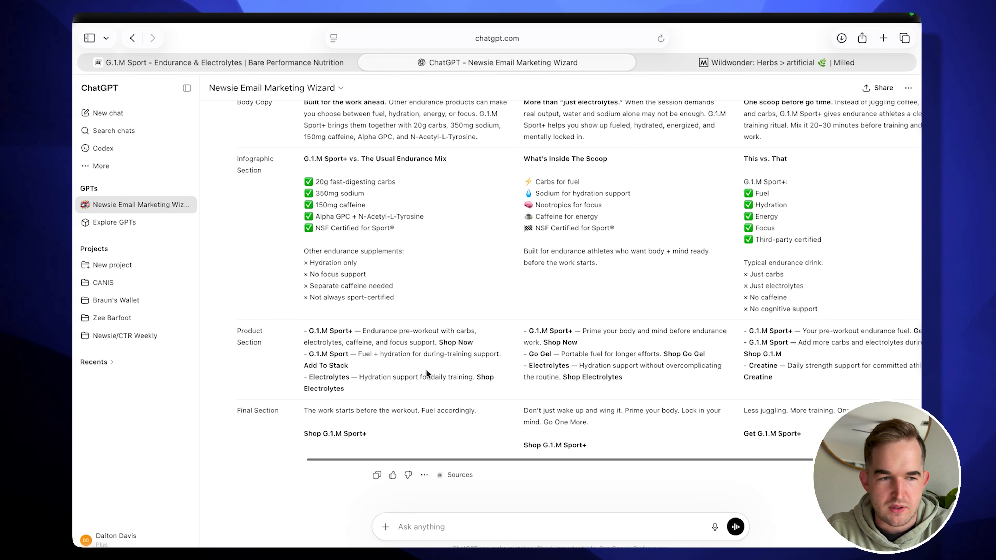
Draft a prompt requesting orange, lemon lime and G1M Sport product links, subscribe and save 25% links, and the four subscription objection-handling emblems.
key("super+Tab")
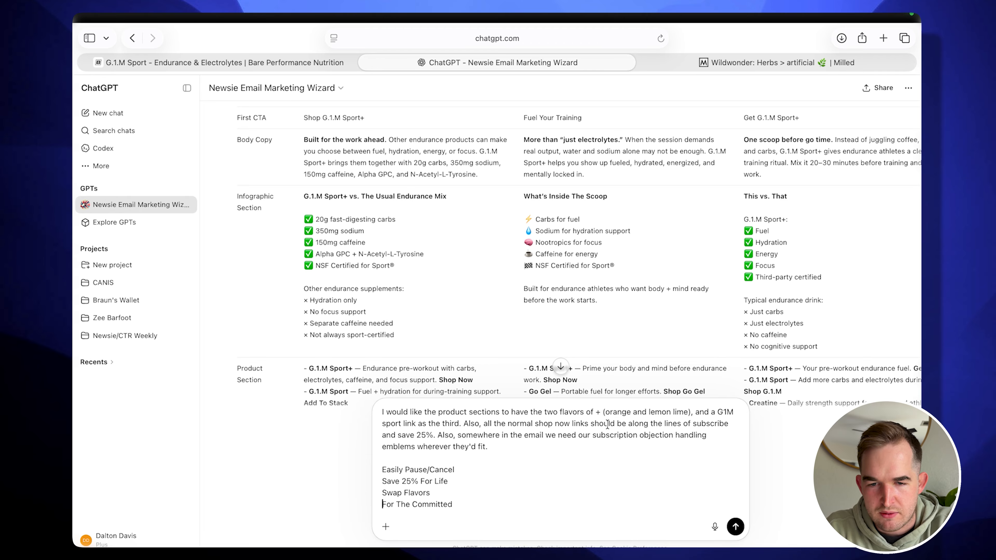
scroll(510, 282, "up", 3)
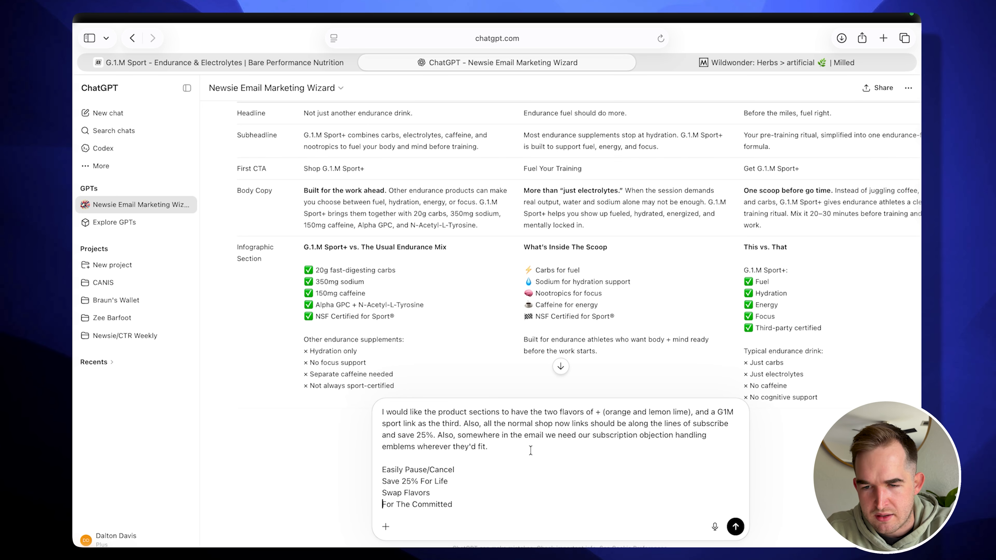
scroll(315, 149, "down", 1)
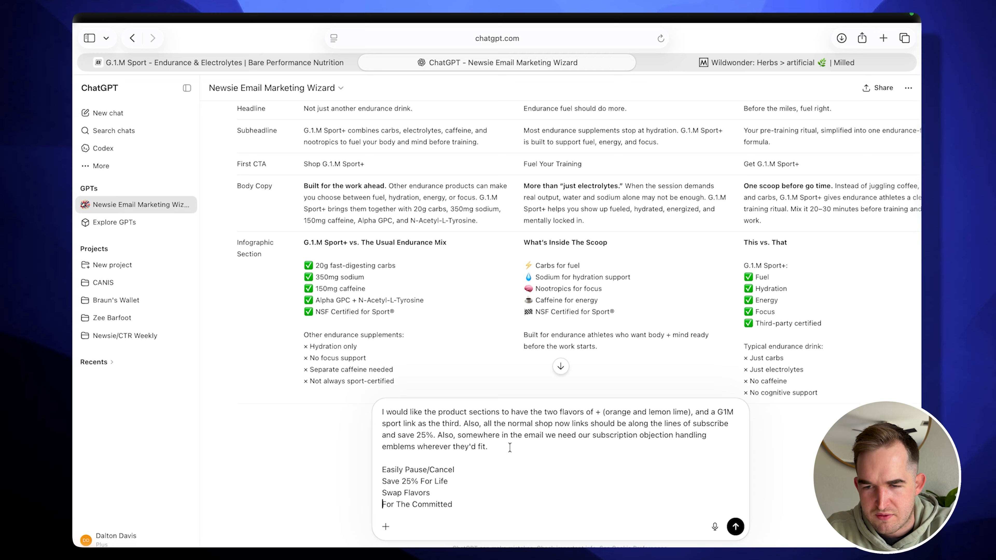
Check the "For The Committed" wording on the G.1.M Sport page, and send the drafted revision request to the GPT.
left_click(274, 64)
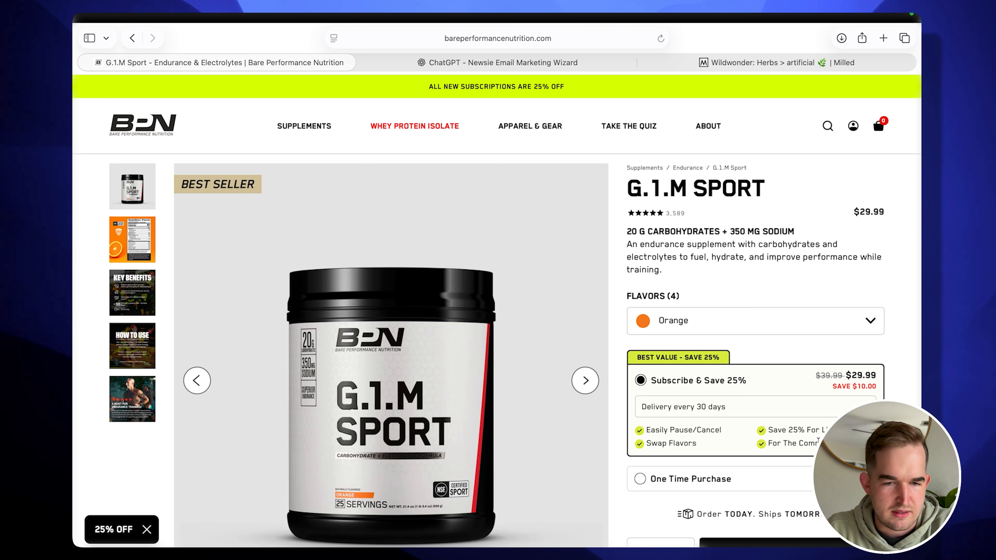
left_click_drag(822, 443, 771, 445)
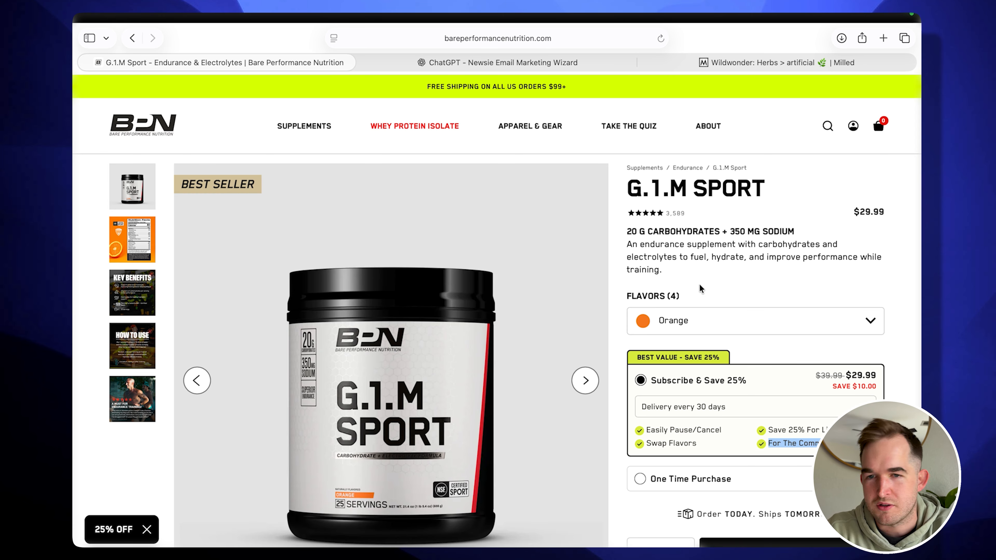
left_click(559, 65)
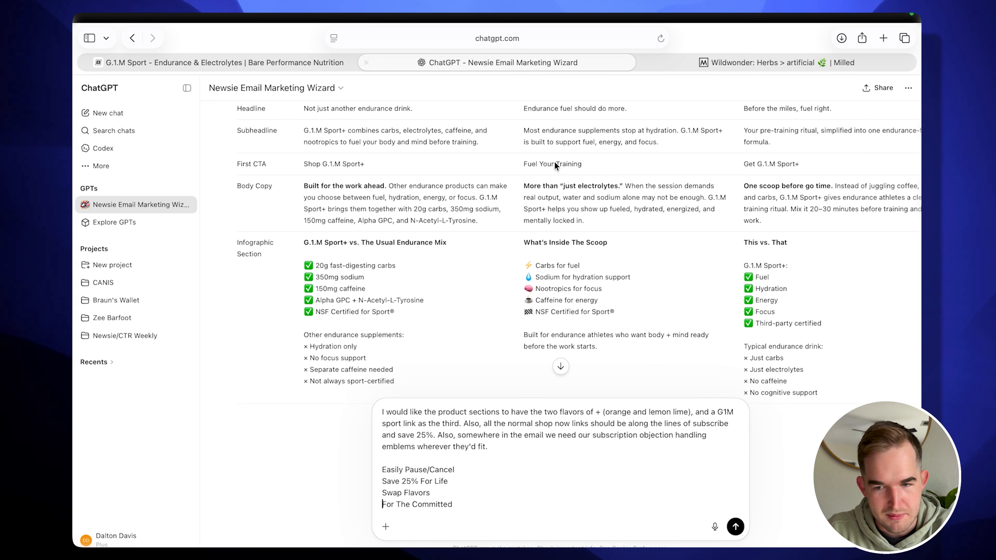
scroll(554, 162, "down", 2)
scroll(474, 352, "down", 5)
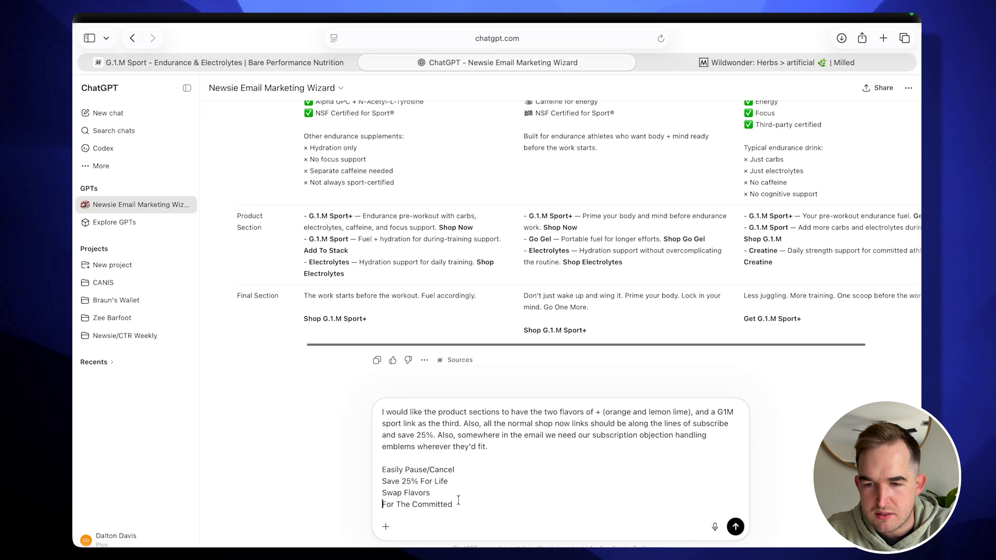
left_click(736, 527)
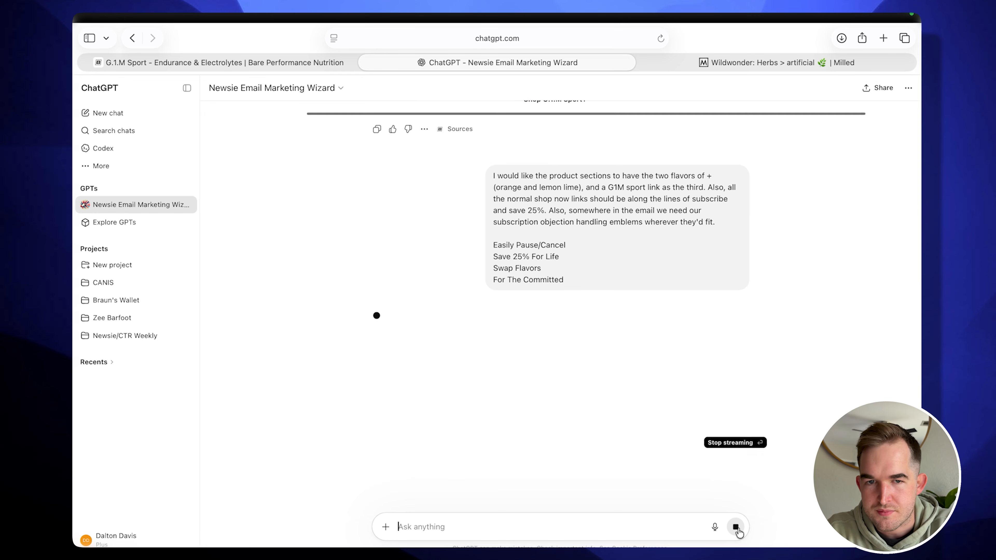
Read the revised subject lines, preview texts and copy table, highlighting Variation 1's infographic section.
scroll(653, 338, "up", 1)
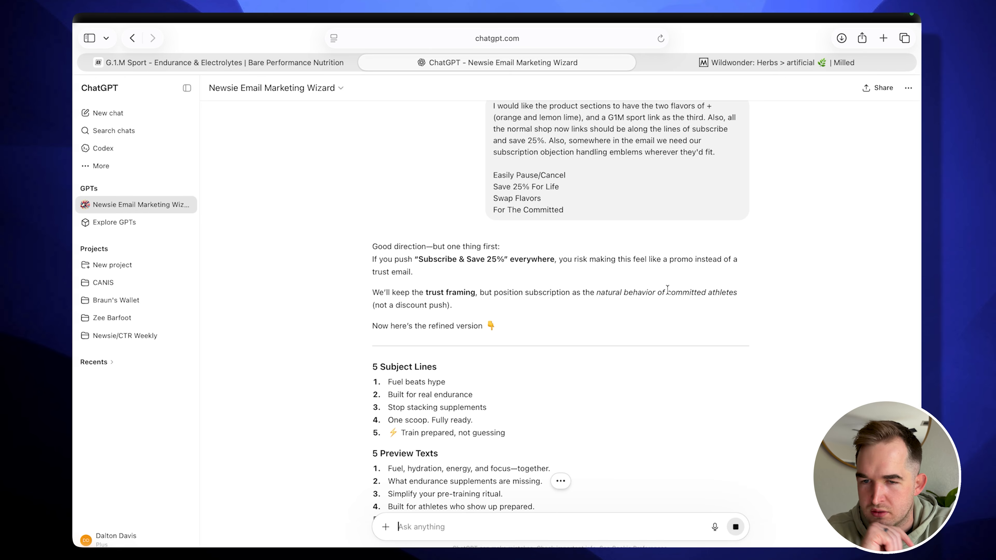
scroll(615, 376, "down", 6)
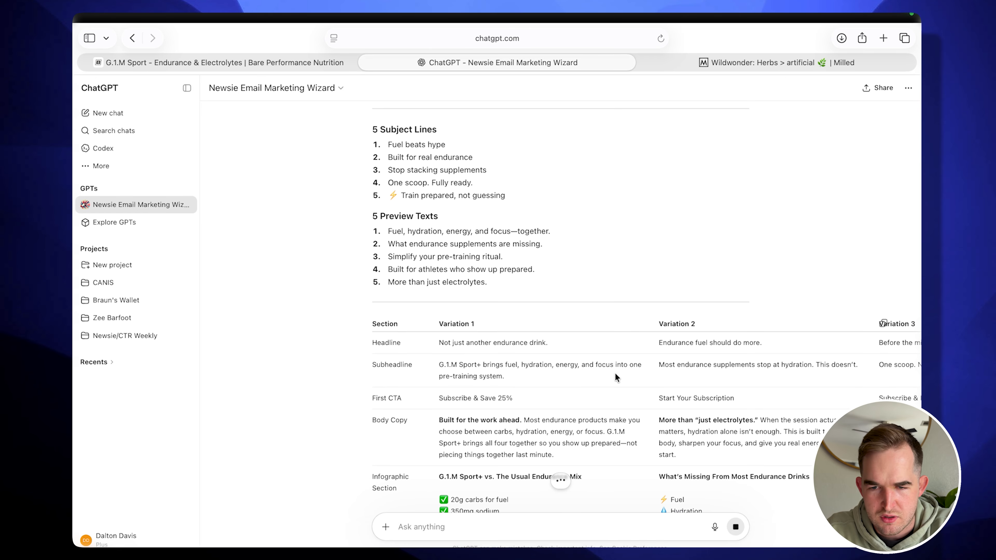
scroll(626, 406, "right", 5)
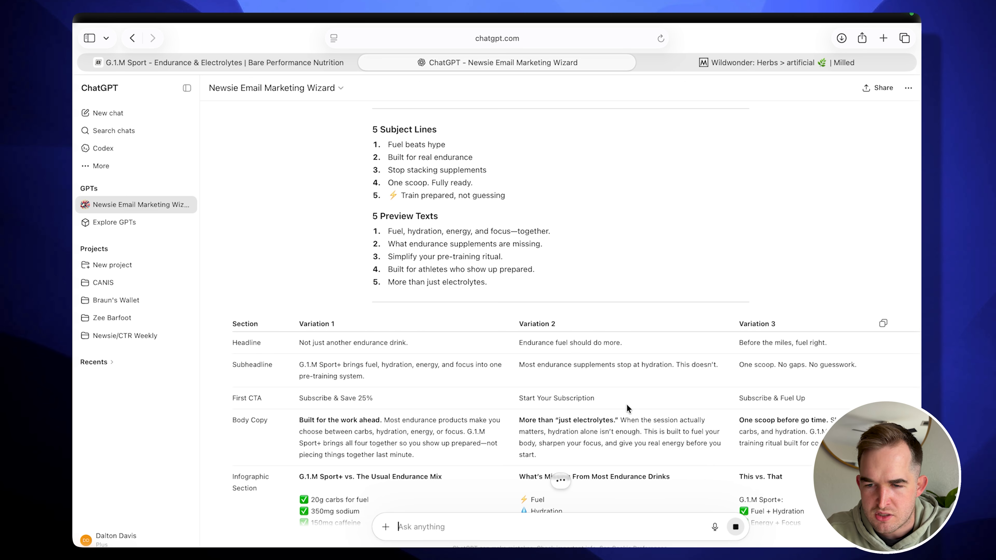
scroll(627, 404, "down", 1)
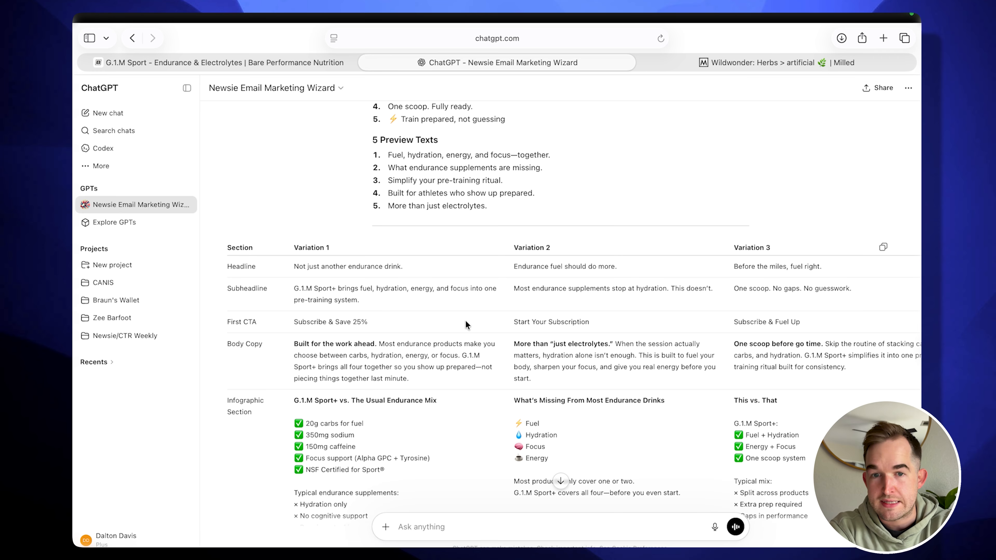
scroll(465, 320, "down", 3)
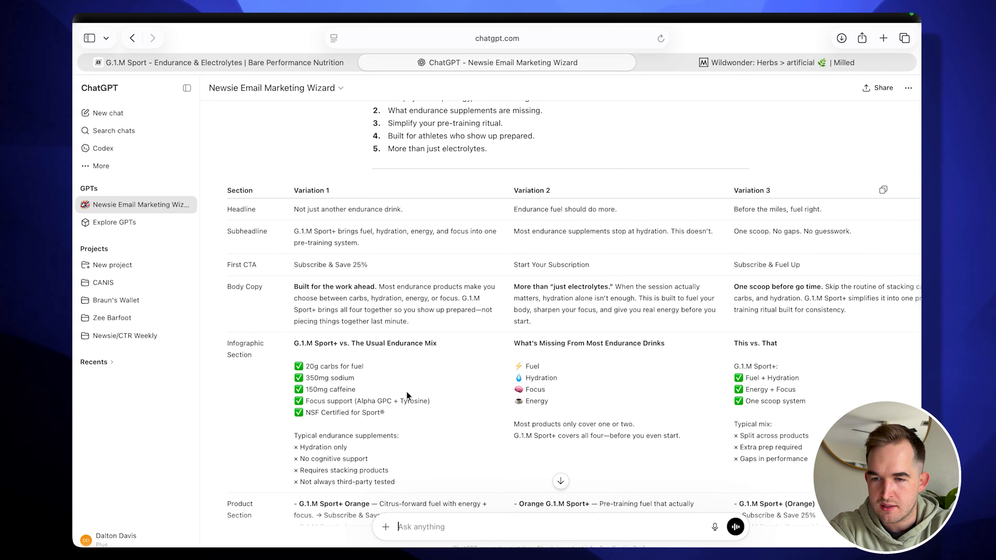
scroll(407, 395, "down", 1)
left_click_drag(407, 464, 293, 325)
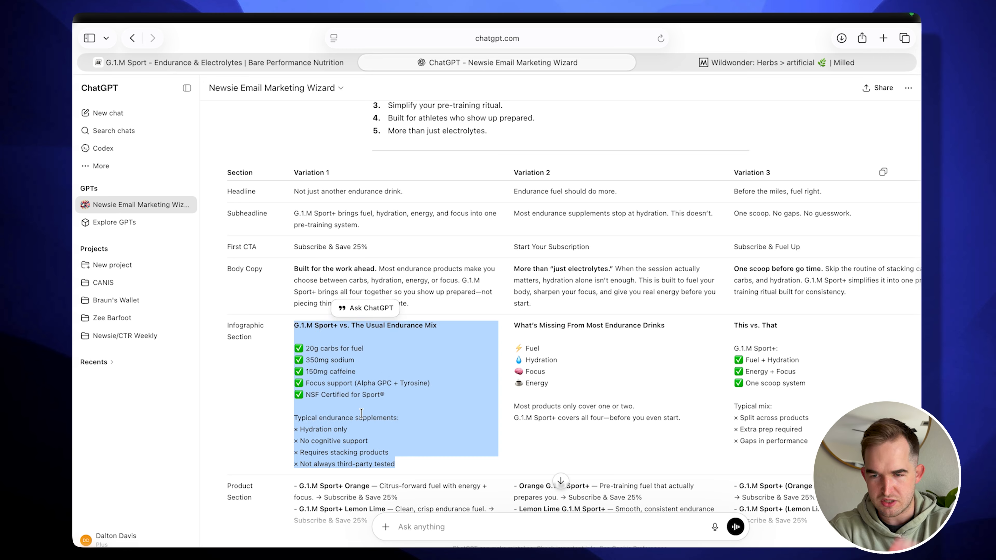
Review the infographic, product and final sections of all three variations in the revised copy table.
left_click(372, 423)
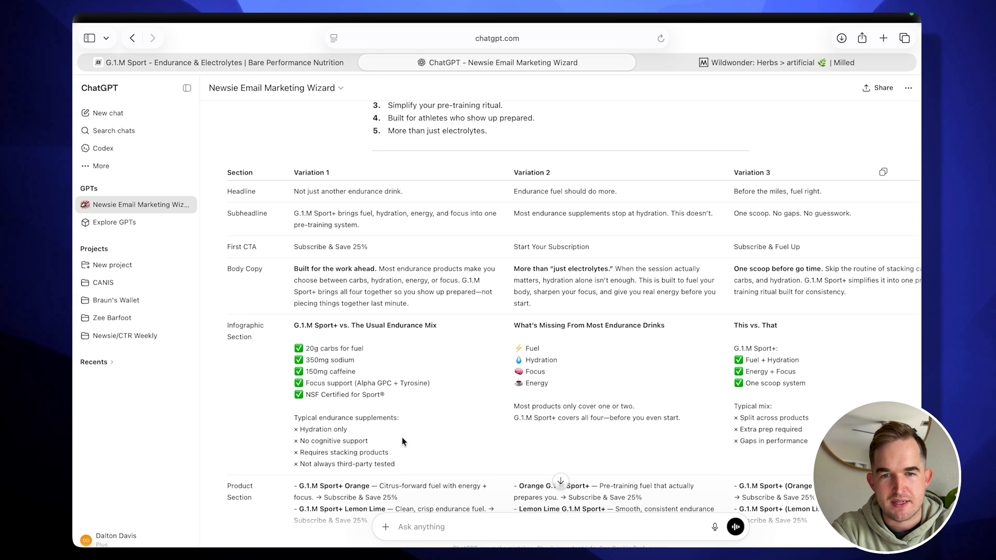
scroll(434, 418, "down", 2)
left_click_drag(552, 352, 512, 296)
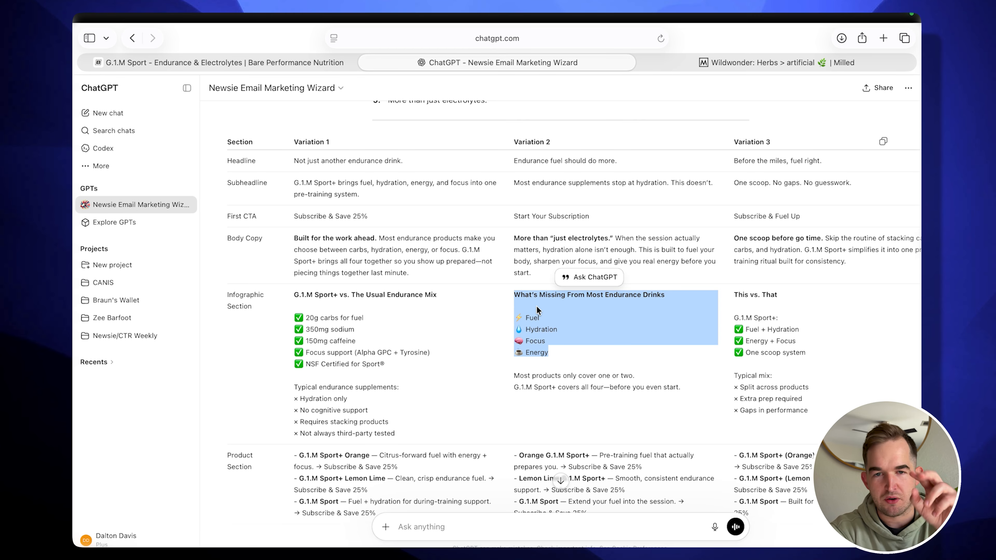
left_click(557, 353)
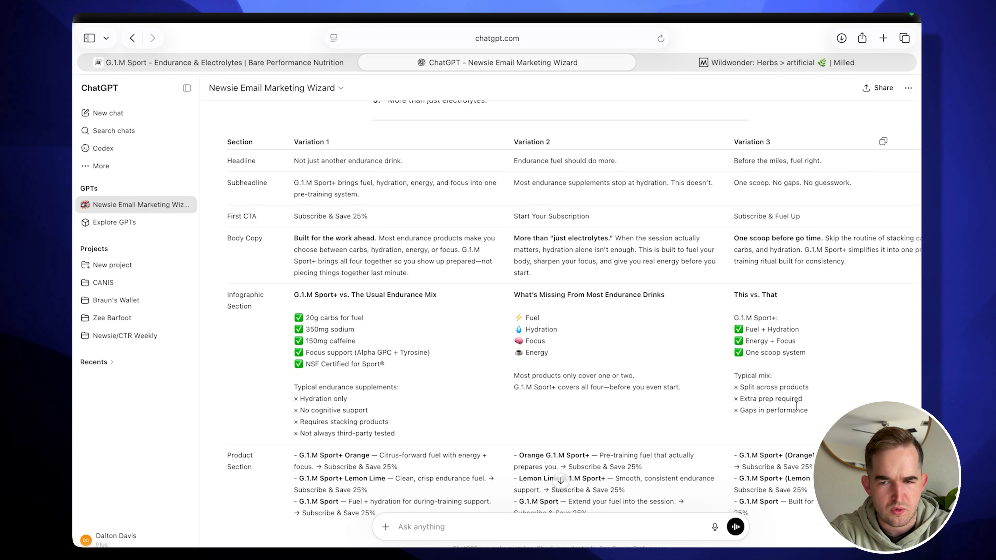
scroll(796, 404, "down", 2)
scroll(440, 394, "down", 3)
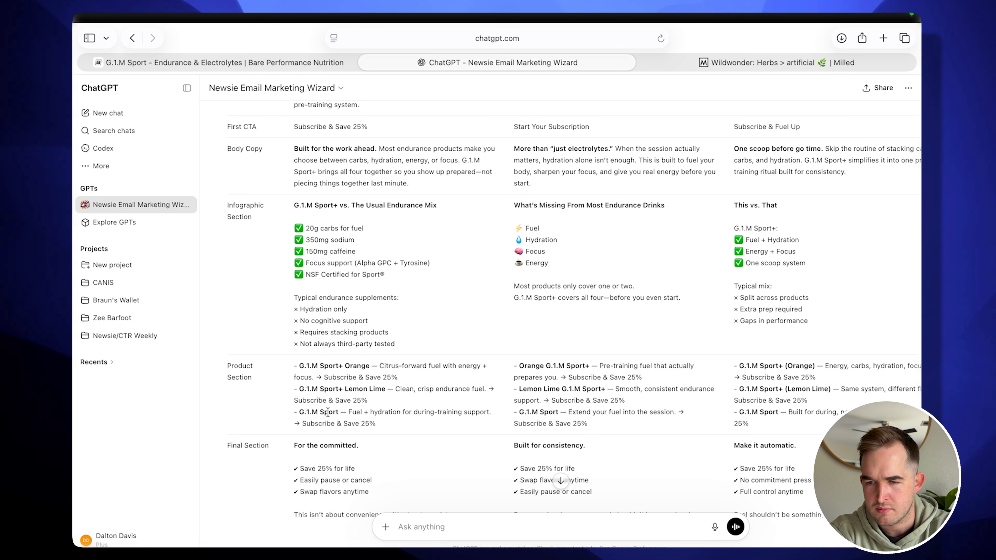
scroll(475, 410, "down", 2)
scroll(475, 410, "down", 1)
scroll(371, 464, "down", 1)
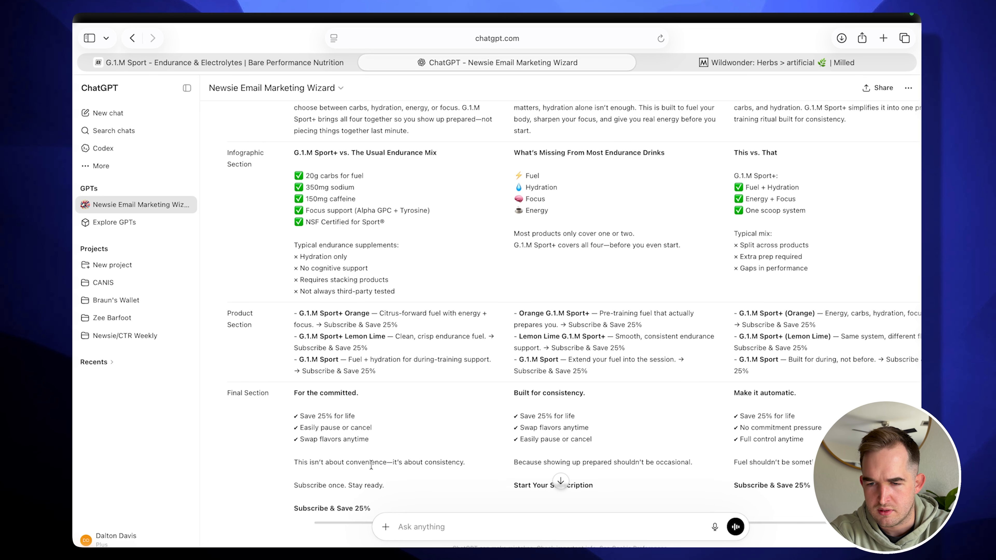
scroll(371, 464, "down", 1)
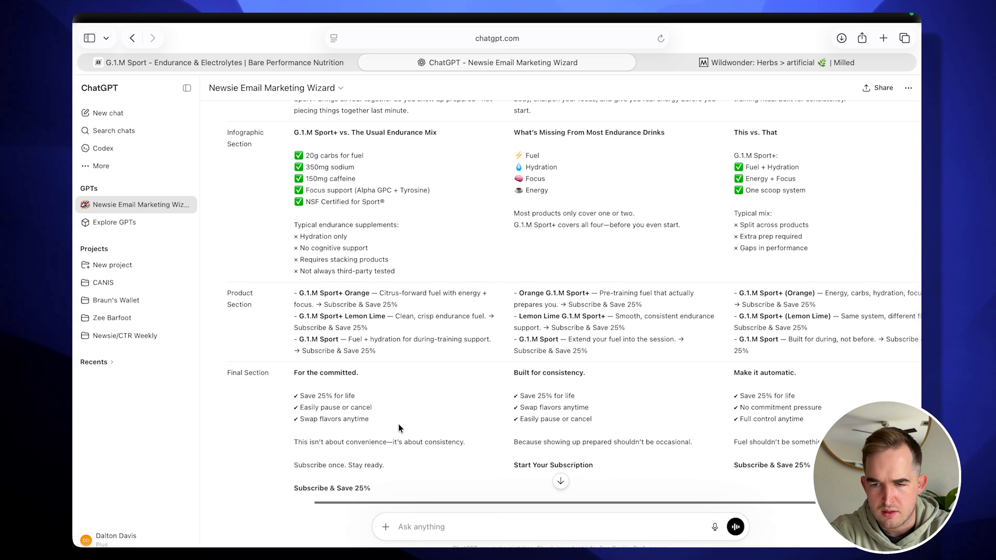
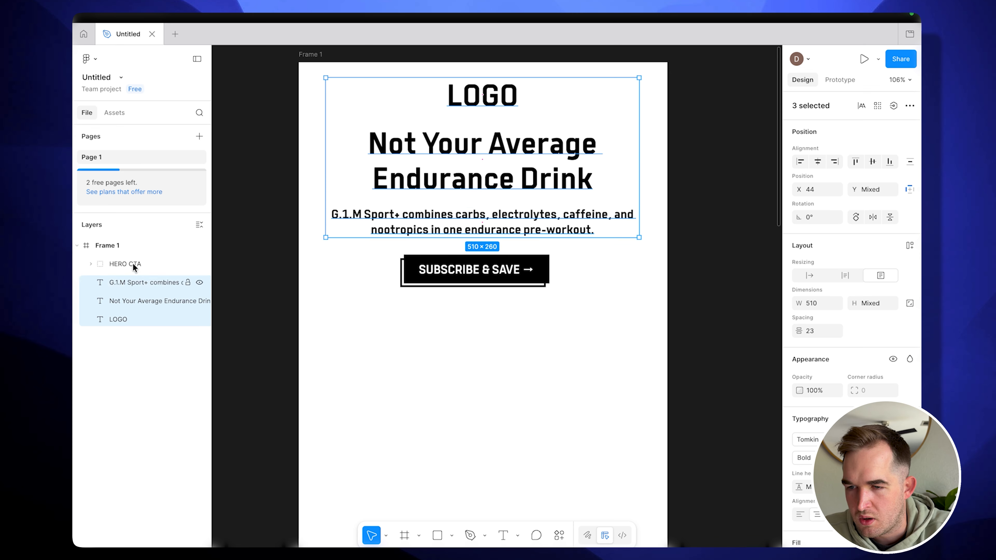
Group the HERO CTA, subheadline, headline and LOGO layers and name the group "Hero Section".
left_click(133, 264, "shift")
right_click(137, 300)
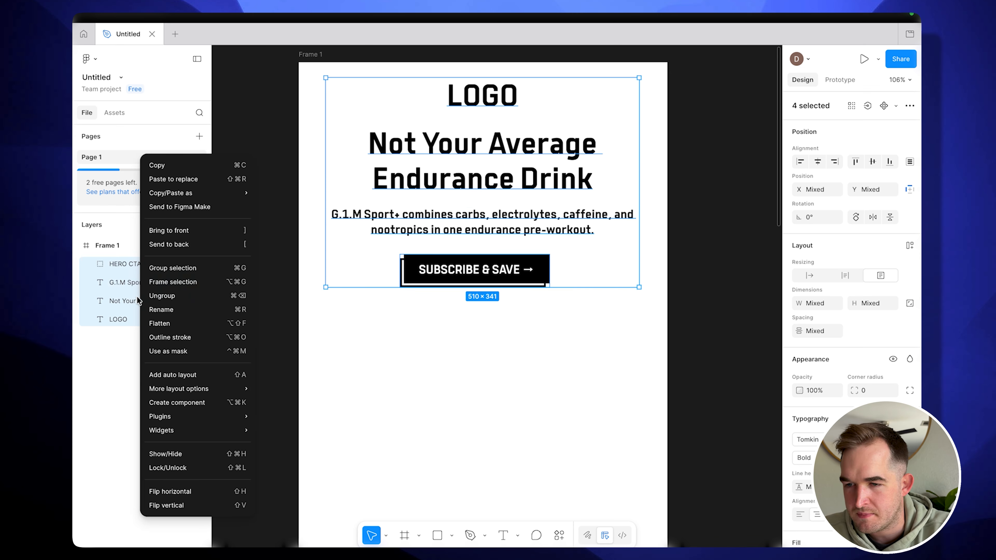
left_click(166, 269)
double_click(118, 263)
type("Hero Section")
key("Return")
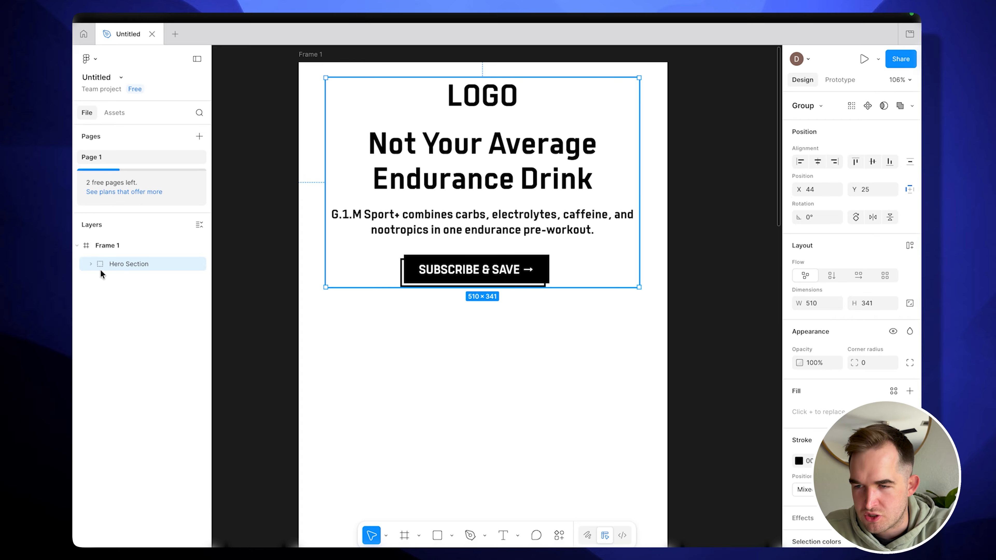
left_click(90, 264)
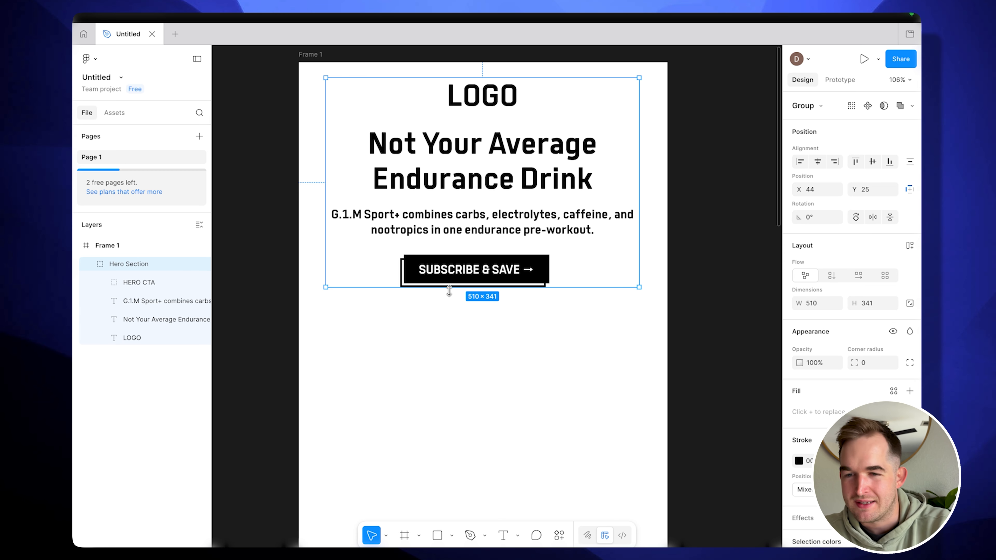
Draw a narrow grey rectangle 77 wide by 750 tall beside Frame 1, starting level with the frame's upper edge.
left_click(139, 283)
scroll(487, 247, "down", 3)
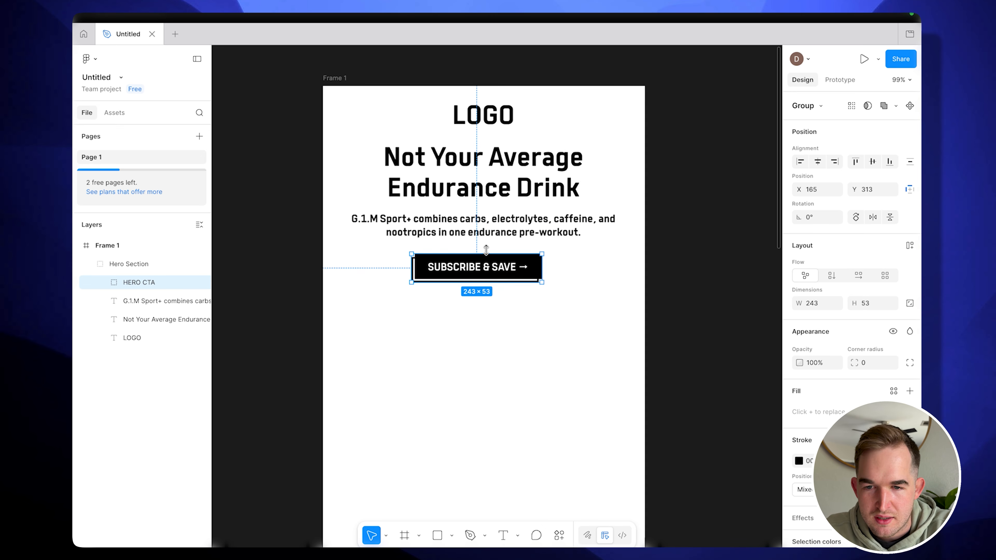
left_click(437, 535)
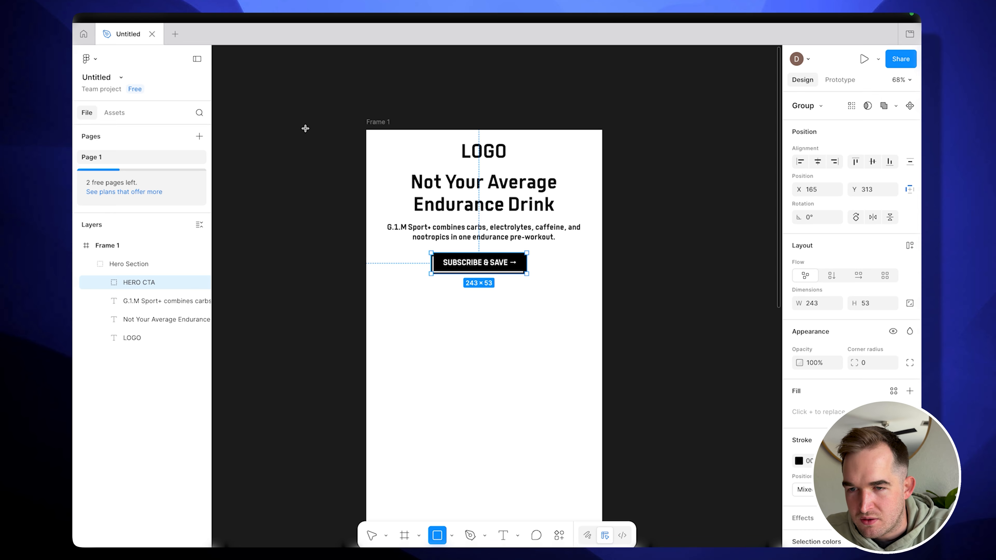
mouse_move(316, 131)
left_mouse_down()
mouse_move(349, 169)
mouse_move(341, 382)
left_mouse_up()
scroll(347, 166, "up", 6)
scroll(349, 169, "down", 5)
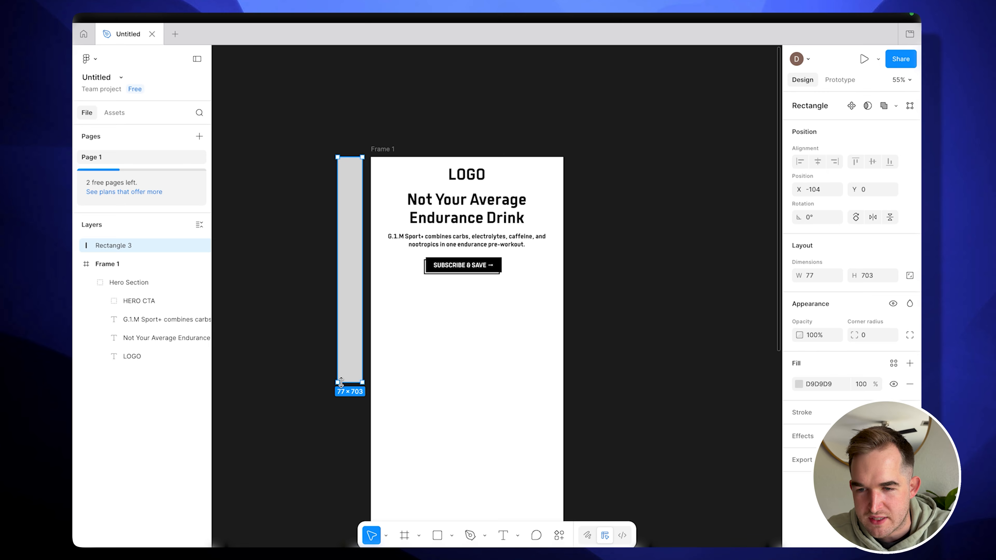
mouse_move(341, 382)
left_mouse_down()
mouse_move(337, 445)
mouse_move(342, 396)
left_mouse_up()
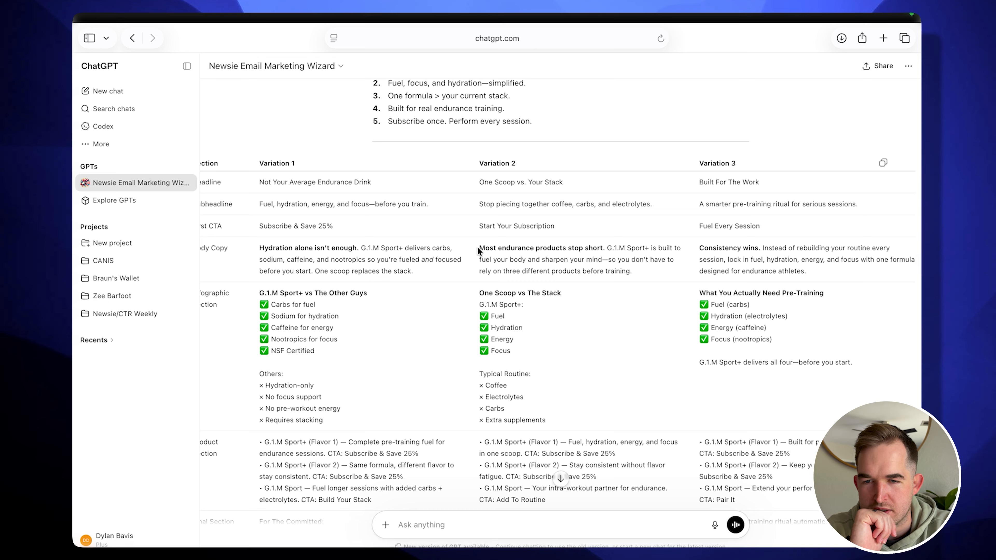
Copy "Most endurance products stop short." from Variation 2's body copy in ChatGPT and paste it into the Figma email frame.
left_click_drag(479, 248, 605, 250)
key("super+c")
key("ctrl+Right")
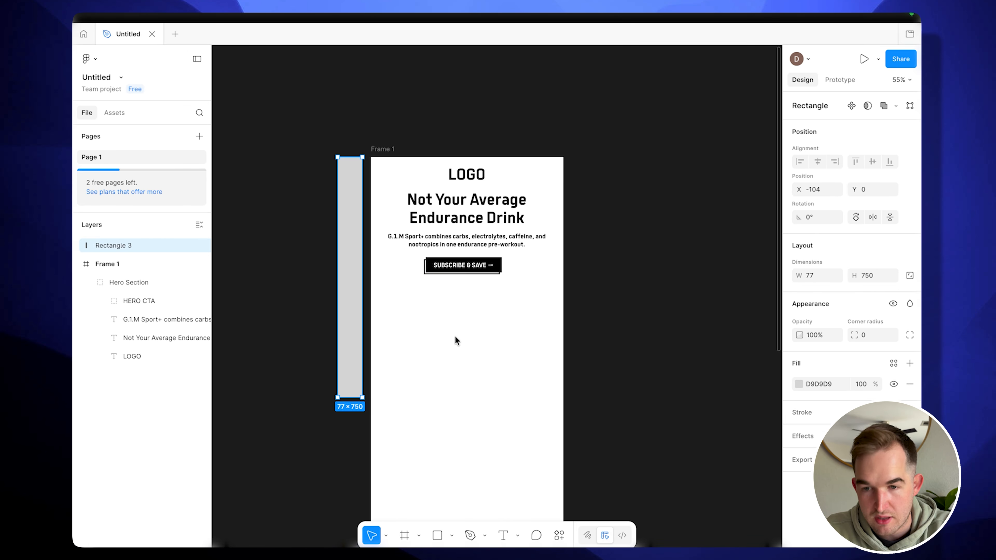
key("Escape")
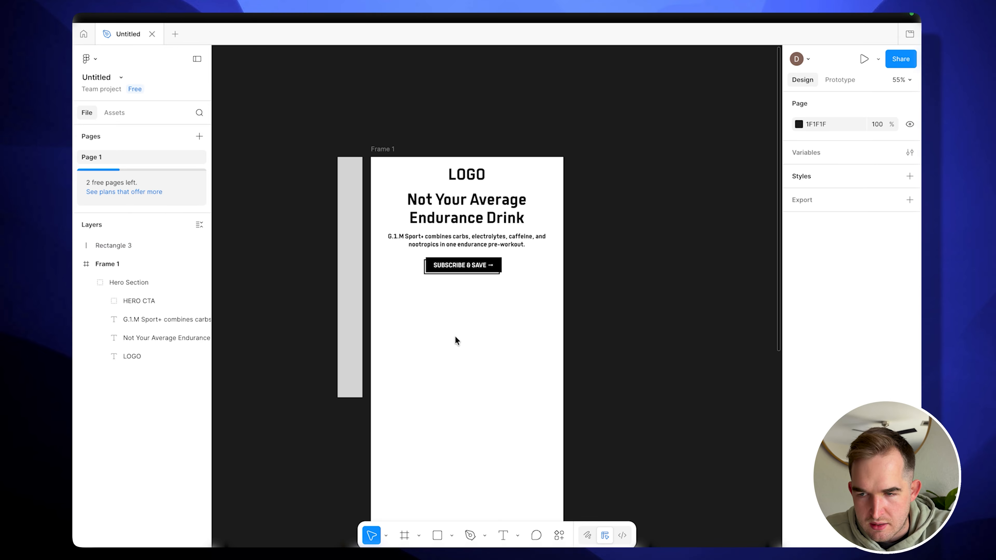
key("super+v")
Set the pasted "Most endurance products stop short." text to uppercase.
double_click(513, 321)
triple_click(513, 322)
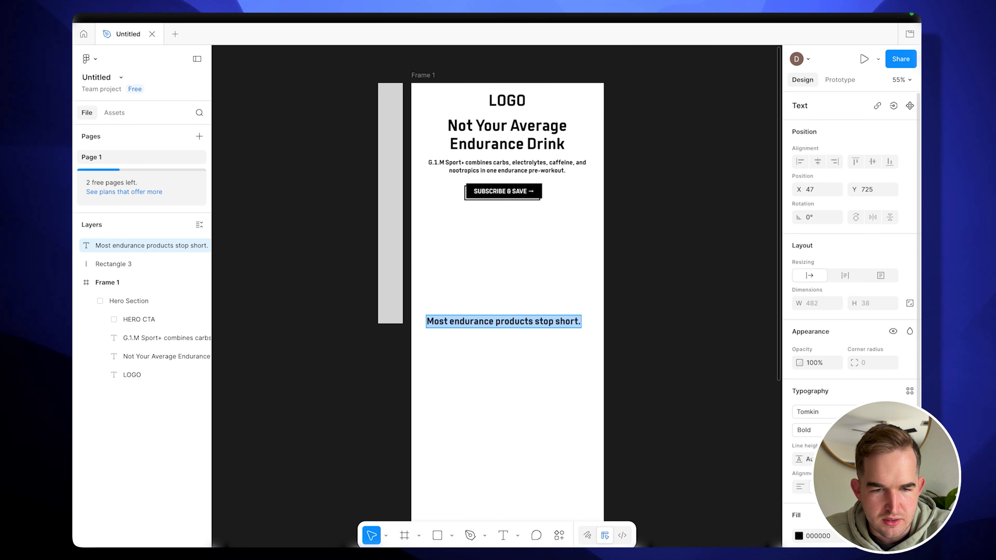
left_click(902, 486)
left_click(725, 407)
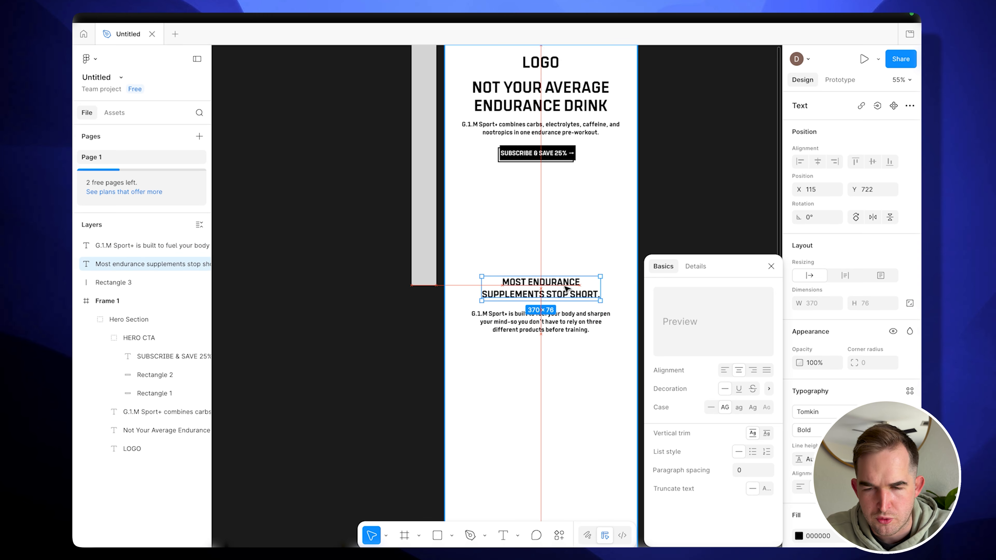
Duplicate the hero button below the "Most endurance supplements stop short" copy and label it "SHOP G.1.M SPORT + →".
left_click(548, 157)
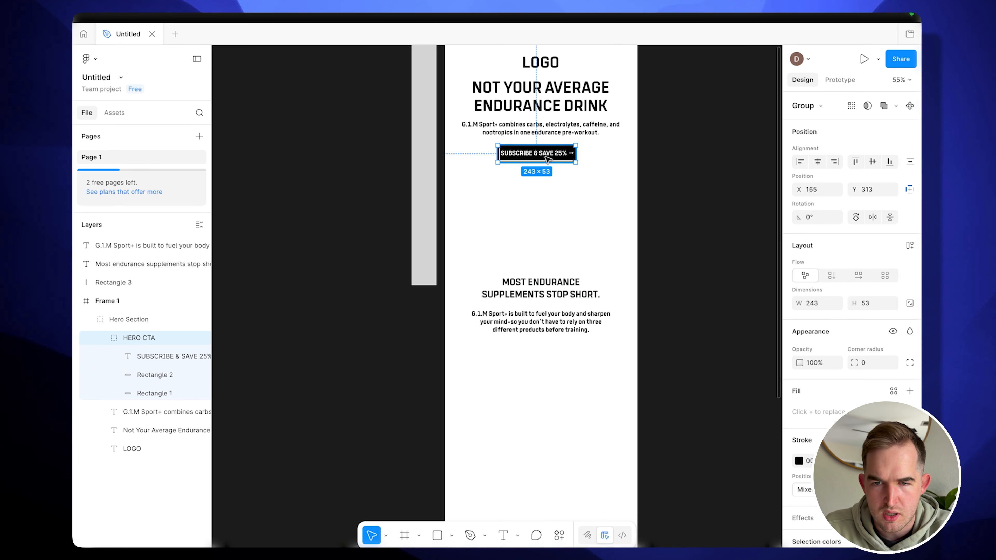
left_click(549, 368)
key("ctrl+v")
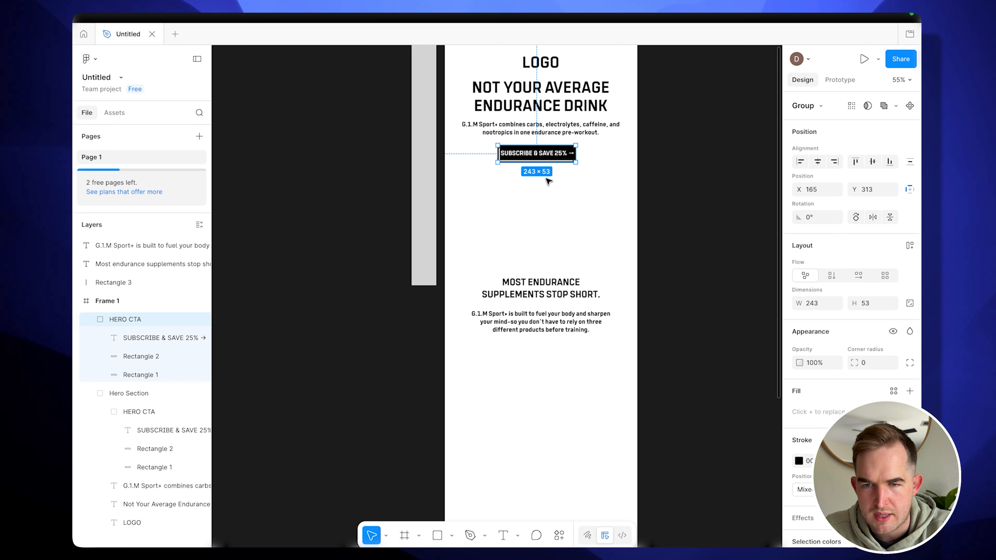
left_click_drag(541, 269, 546, 350)
double_click(545, 352)
type("SHOP G.1.M SPORT + →")
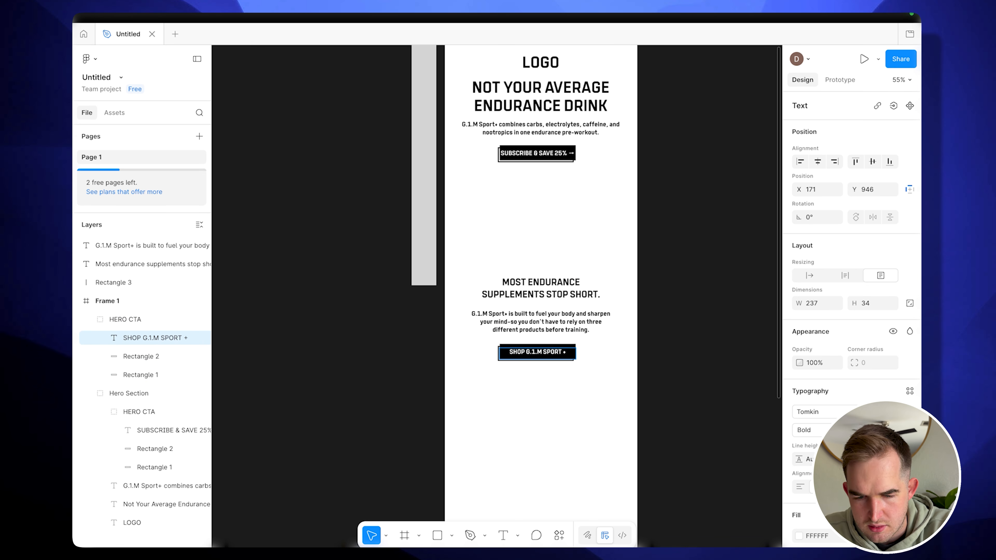
Set the "SHOP G.1.M SPORT +" label's font size to 30 and widen the label and its button shape to fit.
key("super+a")
left_click(863, 430)
type("30")
scroll(546, 397, "up", 5)
left_click_drag(632, 258, 694, 257)
left_click_drag(632, 267, 694, 266)
scroll(598, 490, "down", 3)
Nudge the widened button label and button shape about 20 px left each to re-centre them under the copy.
left_click(813, 303)
scroll(564, 393, "up", 3)
key("Left")
key("Left")
key("Left")
key("Left")
key("Left")
key("Left")
key("Left")
key("Left")
key("Left")
key("Left")
key("Left")
key("Left")
key("Left")
key("Left")
key("Left")
key("Left")
key("Left")
key("Left")
key("Left")
key("Left")
scroll(566, 420, "up", 4)
left_click(566, 419)
key("Left")
key("Left")
key("Left")
key("Left")
key("Left")
key("Left")
key("Left")
key("Left")
key("Left")
key("Left")
key("Left")
key("Left")
key("Left")
key("Left")
key("Left")
key("Left")
key("Left")
key("Left")
key("Left")
key("Left")
scroll(549, 363, "down", 5)
scroll(481, 474, "up", 6)
Set Rectangle 2 of the lower button to 306 wide and nudge it left and slightly down into alignment.
left_click(141, 356)
left_click(813, 275)
type("306")
key("Return")
key("Left")
key("Left")
key("Left")
key("Left")
key("Left")
key("Left")
key("Left")
key("Left")
key("Left")
key("Left")
key("Left")
key("Left")
key("Left")
key("Left")
key("Left")
key("Left")
key("Left")
key("Left")
key("Left")
key("Left")
key("Down")
key("Down")
key("Down")
key("Down")
key("Down")
Rename the lower button's layer group as "Bridge CTA".
scroll(387, 319, "down", 5)
double_click(149, 321)
type("Bridge CTA")
key("Return")
Replace the hero section's button with a copy of the Bridge CTA and label it "SUBSCRIBE & SAVE →".
left_click_drag(467, 372, 461, 110, "alt")
scroll(461, 110, "up", 4)
double_click(453, 229)
key("BackSpace")
left_click_drag(460, 271, 466, 229)
double_click(467, 239)
double_click(467, 239)
type("SUBSCRIBE & SAVE →")
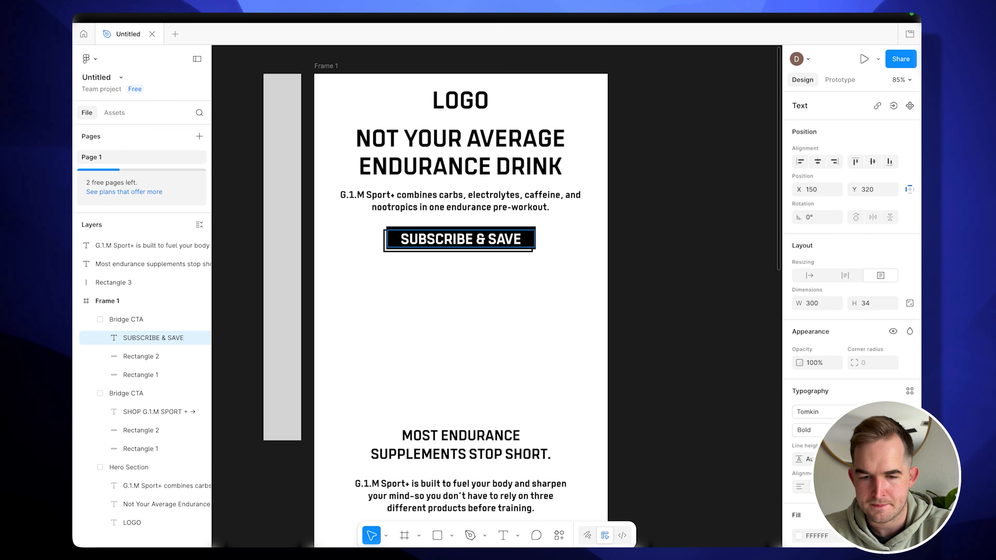
Rename the copied button group "Hero CTA" and move it into the Hero Section group.
double_click(127, 320)
type("Hero CTA")
key("Return")
left_click_drag(124, 320, 127, 473)
left_click(91, 394)
Move the two bridge text layers into Frame 1, group them with the Bridge CTA, and name the group "Bridge Section".
scroll(460, 314, "down", 5)
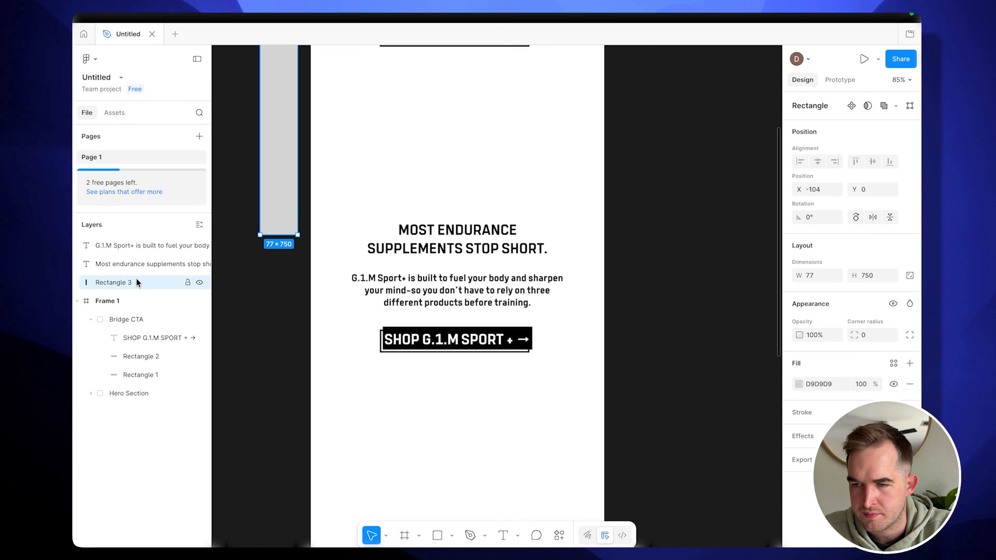
left_click(137, 246)
left_click(138, 264, "shift")
left_click_drag(138, 264, 141, 312)
left_click(137, 320, "shift")
key("super+g")
double_click(136, 283)
type("Bridge Sec")
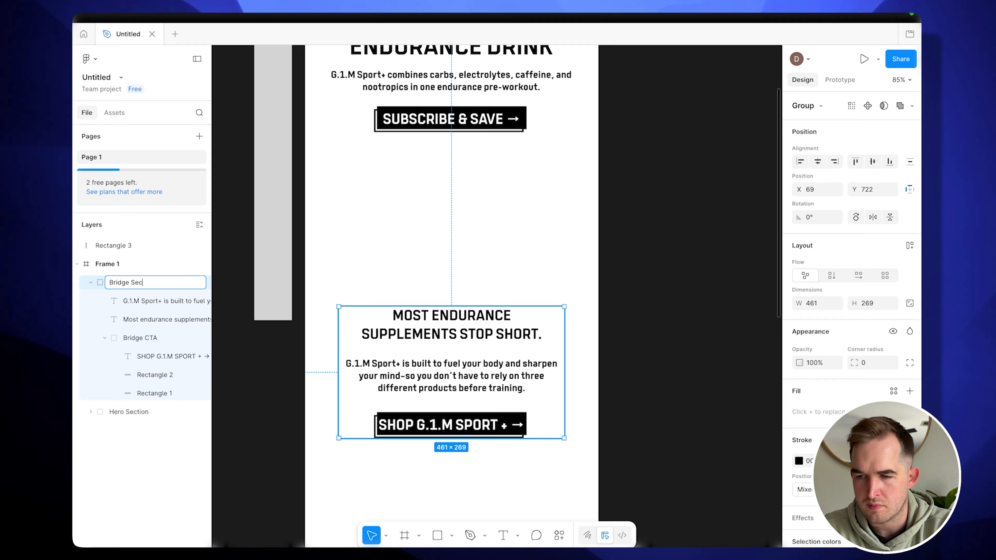
key("Return")
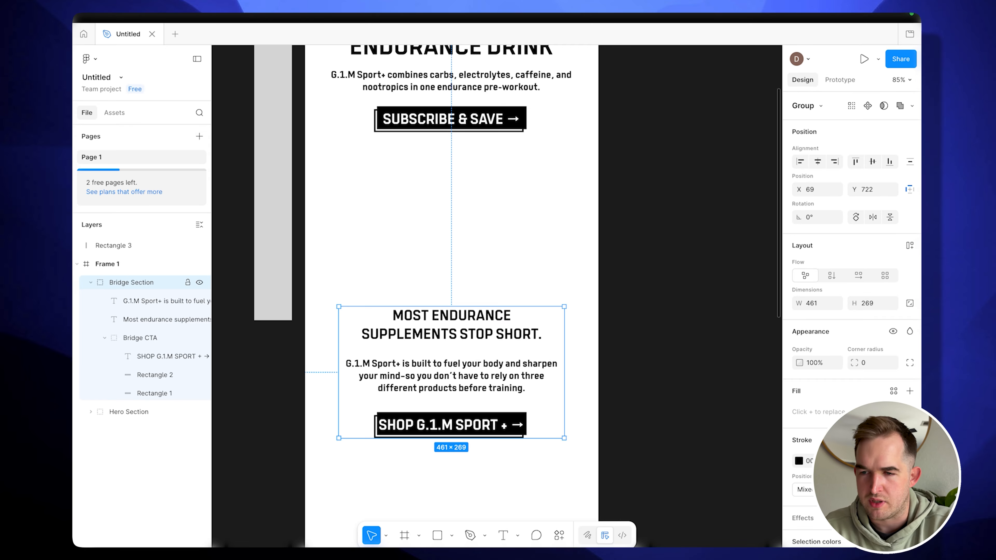
left_click(90, 282)
scroll(265, 373, "down", 2)
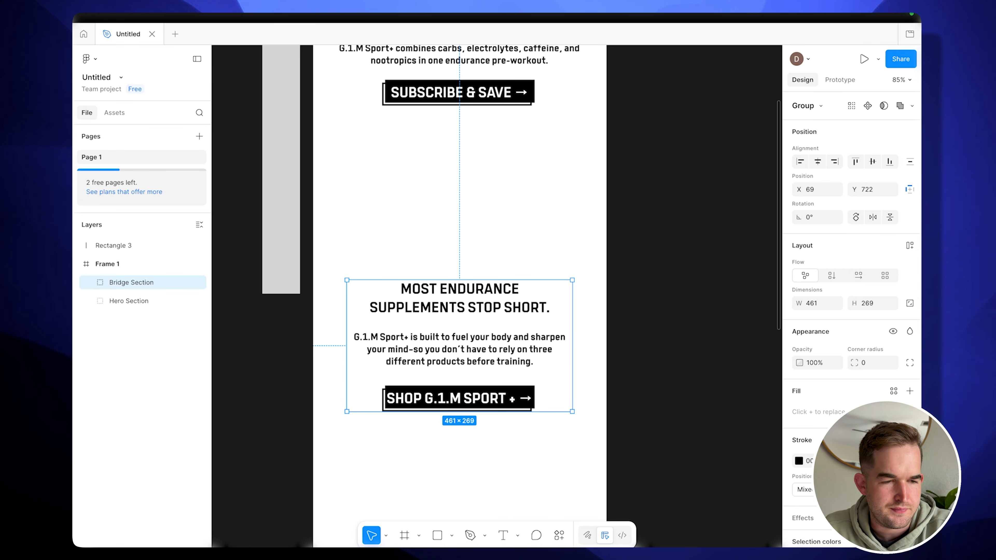
scroll(670, 372, "down", 5)
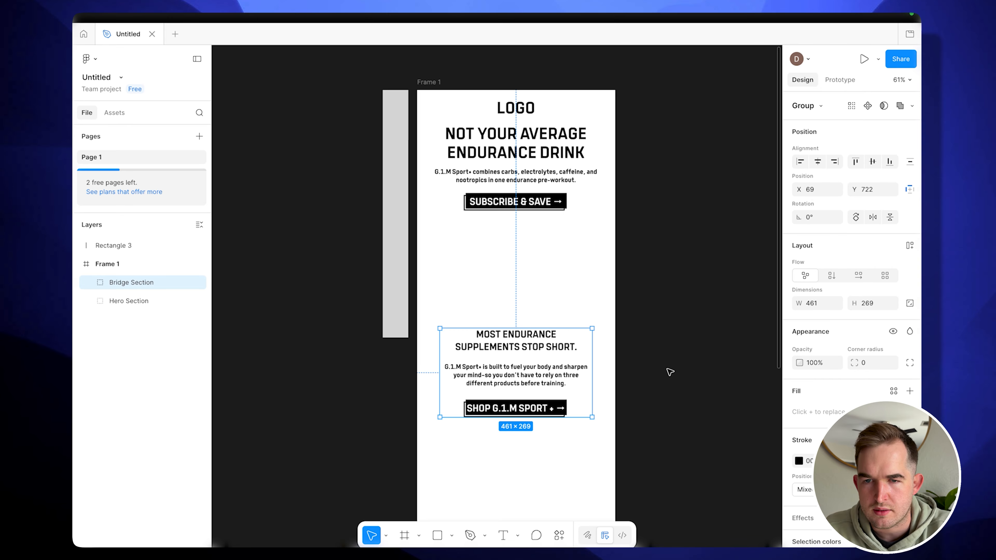
Copy Variation 1's "G.1.M Sport+ vs The Other Guys" infographic text from ChatGPT into the Figma frame below the Bridge Section, left-aligned.
key("ctrl+Left")
scroll(527, 327, "down", 1)
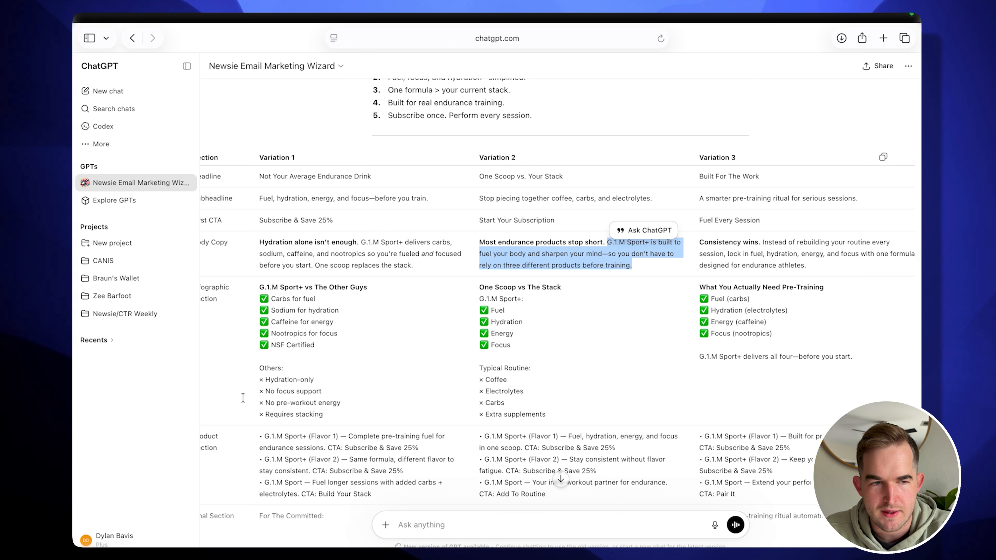
left_click_drag(347, 417, 257, 286)
key("super+c")
key("ctrl+Right")
key("super+v")
left_click_drag(513, 302, 469, 374)
scroll(468, 374, "up", 5)
scroll(467, 373, "up", 3)
key("super+alt+l")
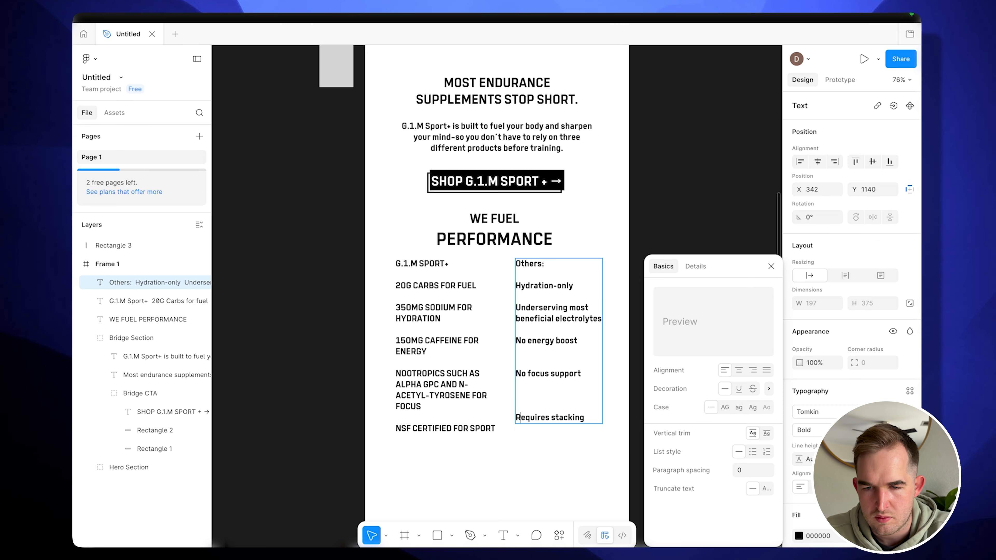
Replace "Requires stacking" in the Others column with "Little/no quality assurance or certification".
type("Little to")
key("BackSpace")
key("BackSpace")
key("BackSpace")
type("/no quality assurance or certification")
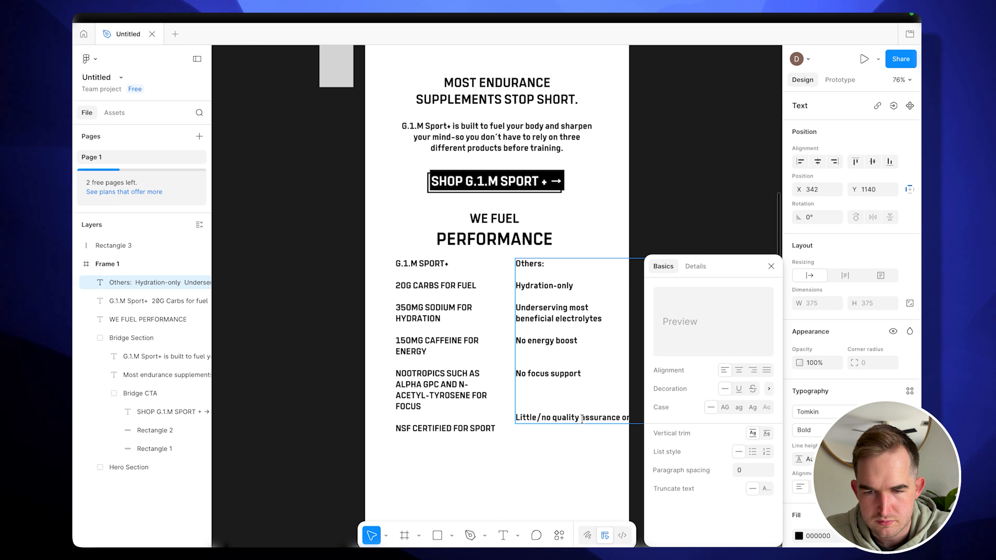
Break the certification line before "assurance" and adjust the blank lines around "No focus support" so the Others column lines up with the G.1.M Sport+ rows.
left_click(581, 417)
key("Return")
key("Up")
key("Return")
key("BackSpace")
left_click(517, 373)
key("Return")
left_click(527, 417)
key("BackSpace")
scroll(527, 417, "down", 3)
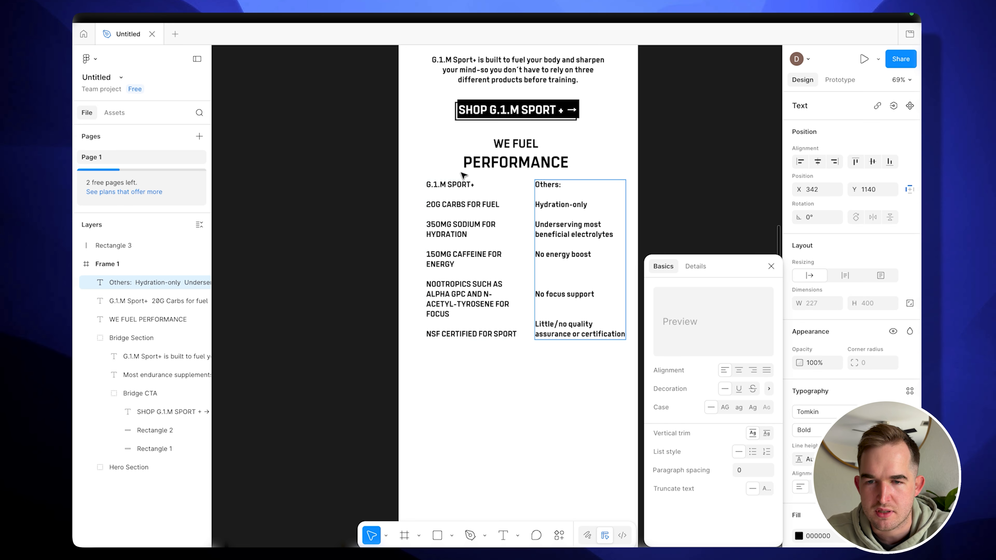
Place a copy of the Bridge CTA centred below the infographic columns and label it "FEEL THE DIFFERENCE →".
scroll(556, 299, "up", 3)
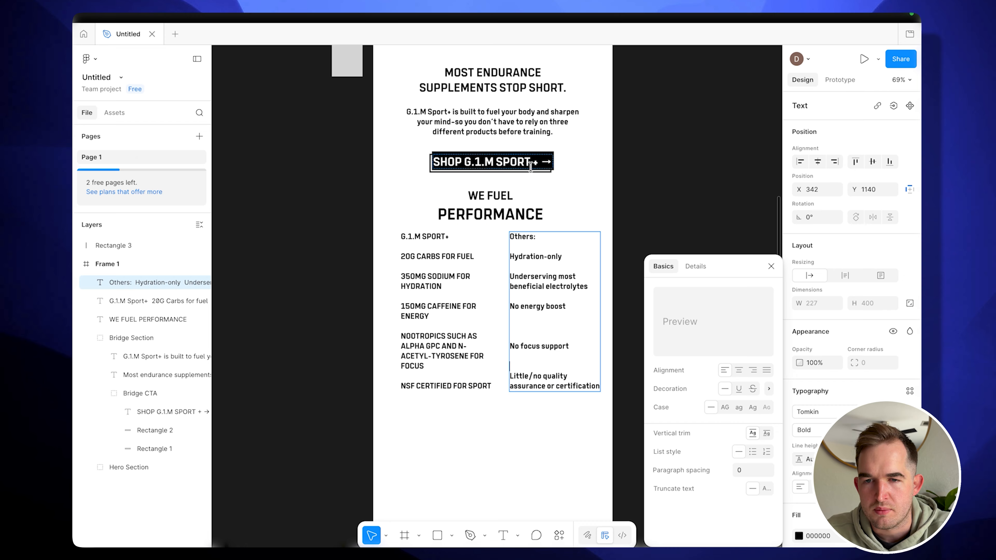
left_click(531, 167)
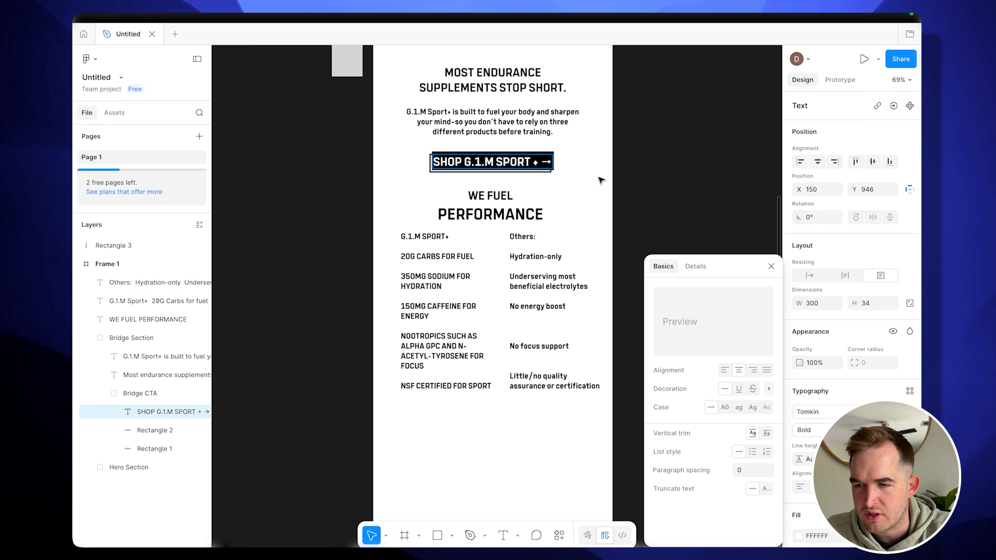
left_click(105, 394)
key("Escape")
key("Escape")
key("ctrl+v")
left_click_drag(507, 289, 508, 421)
double_click(509, 421)
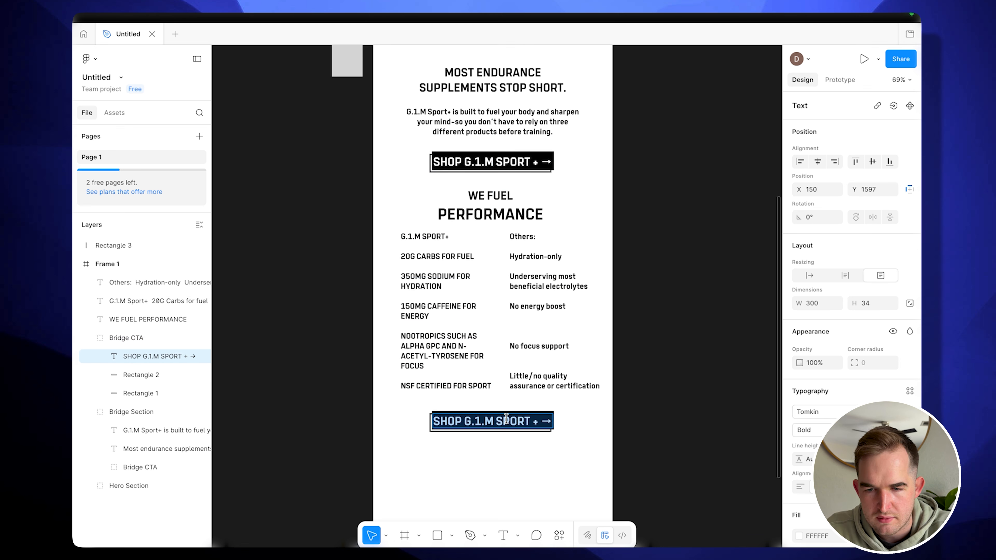
type("FEEL THE DIFFERENCE")
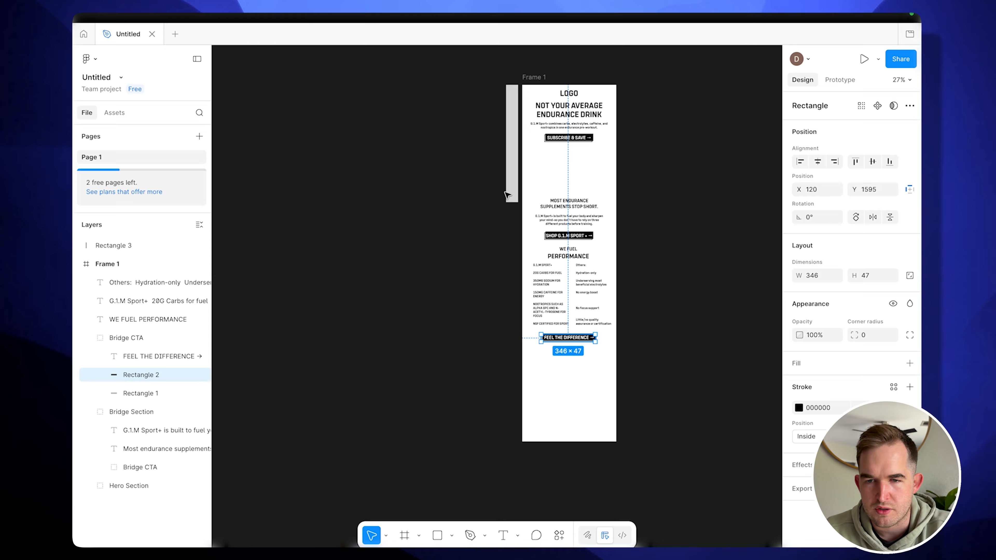
Extend the grey guide rectangle beside the frame to about 1653 px high, level with the bottom of the infographic section.
left_click(510, 192)
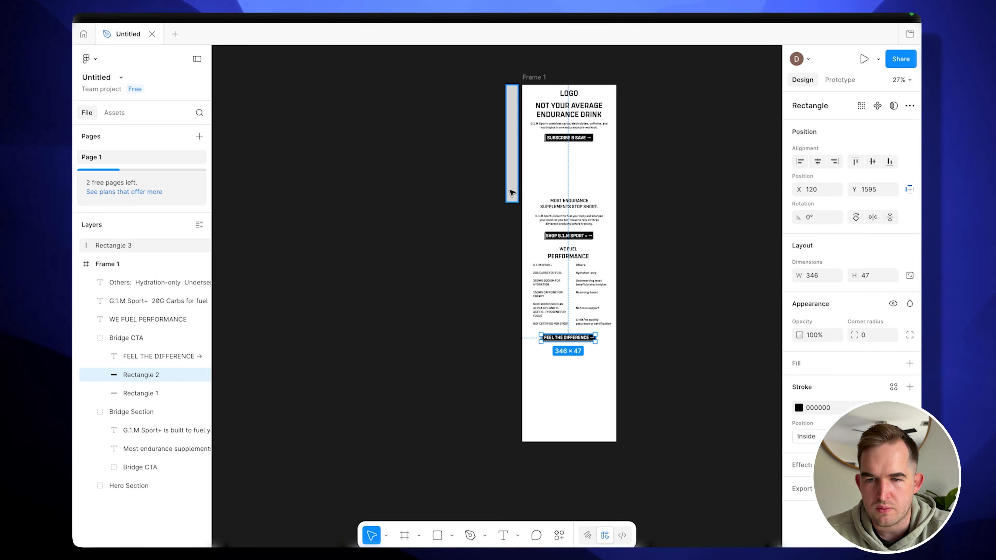
left_click_drag(511, 204, 513, 285)
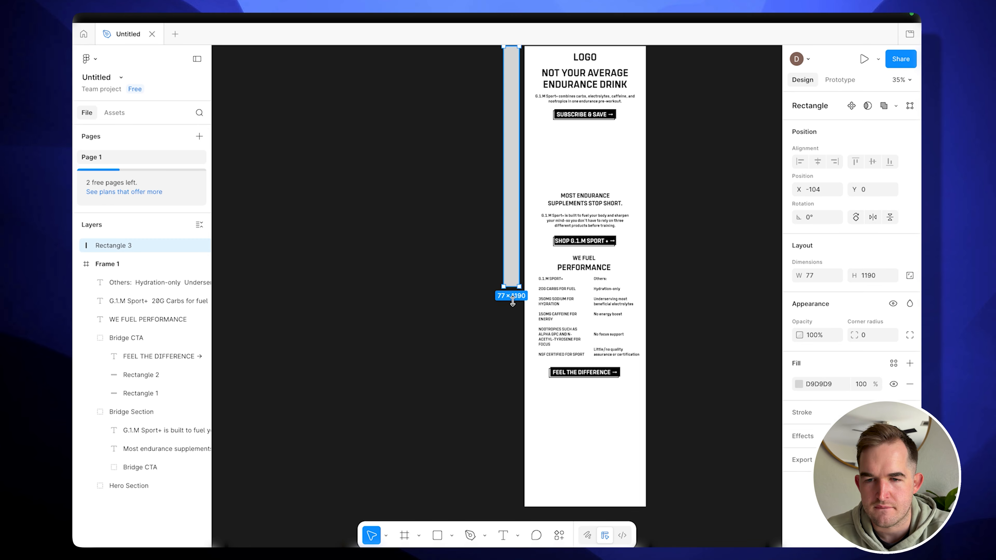
left_click_drag(512, 292, 511, 379)
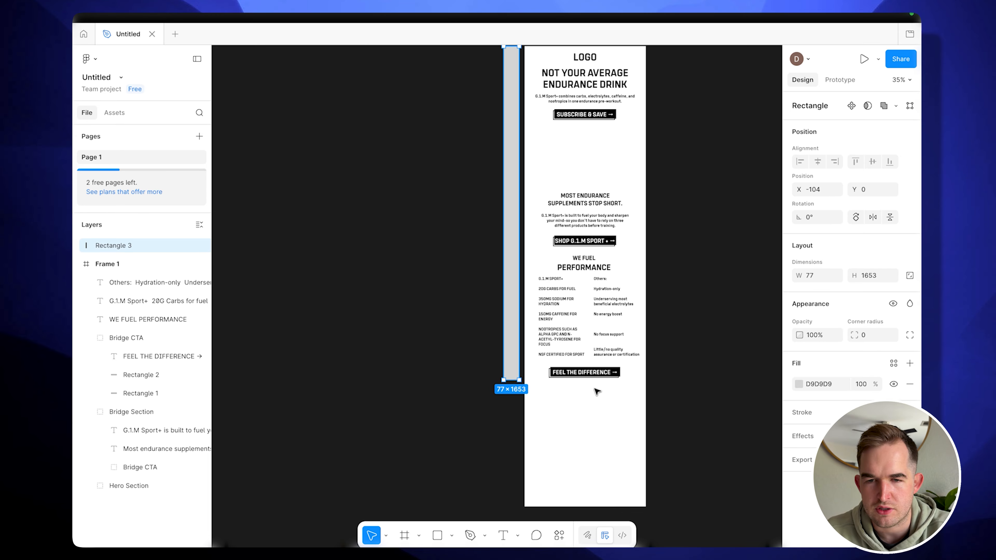
Lengthen Frame 1 downward to about 3618 px high.
scroll(597, 392, "down", 6)
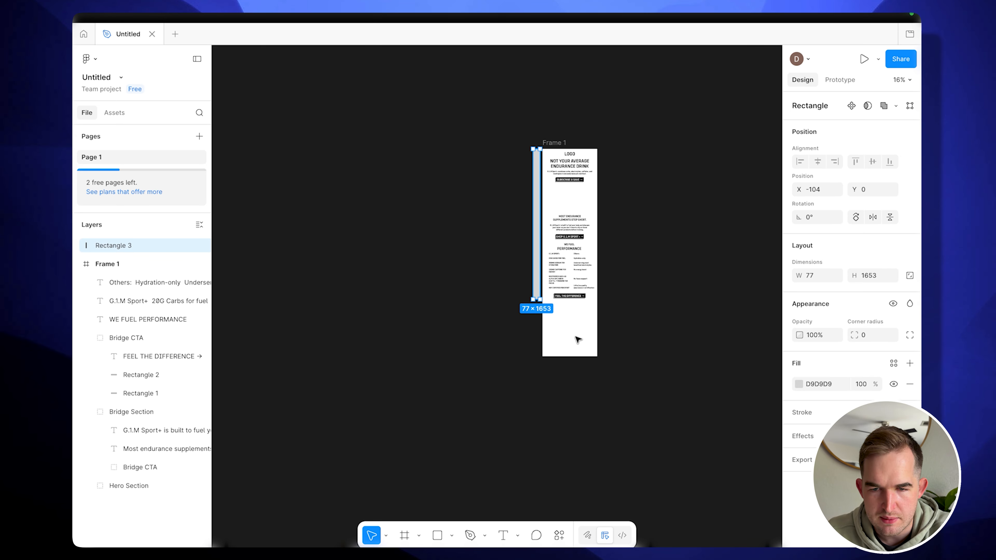
left_click(577, 334)
left_click(577, 334)
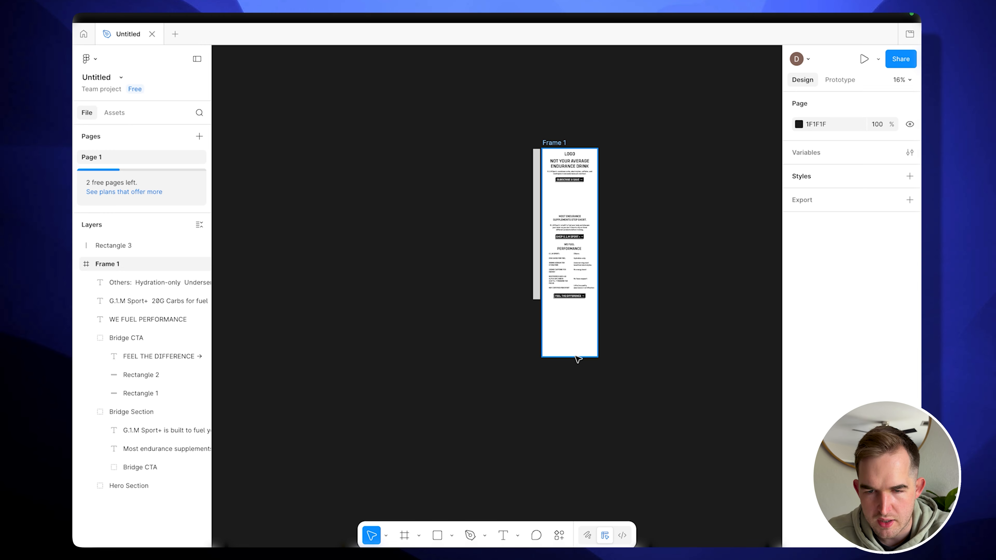
left_click_drag(577, 356, 578, 478)
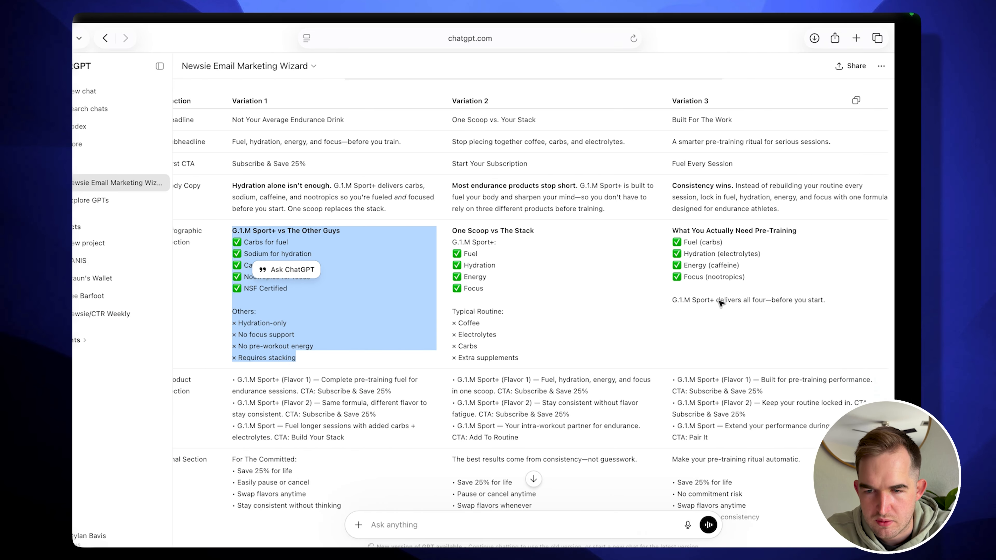
Copy Variation 1's Product Section text from ChatGPT into the Figma frame below the "FEEL THE DIFFERENCE" button, narrow its text box, and trim the copy.
left_click_drag(435, 380, 233, 361)
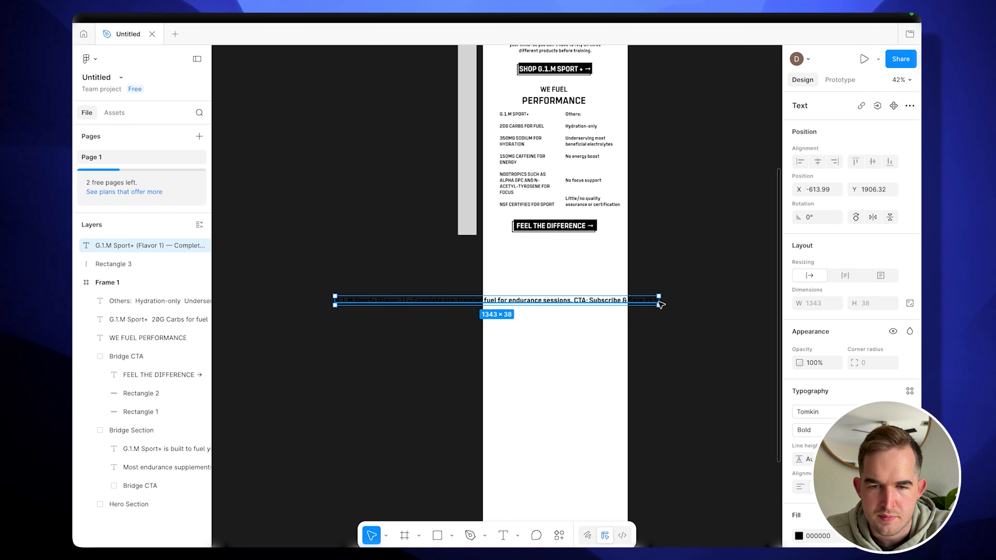
left_click_drag(659, 303, 433, 303)
left_click_drag(389, 319, 545, 306)
left_click_drag(527, 312, 601, 289)
double_click(526, 322)
left_click_drag(526, 324, 534, 271)
key("BackSpace")
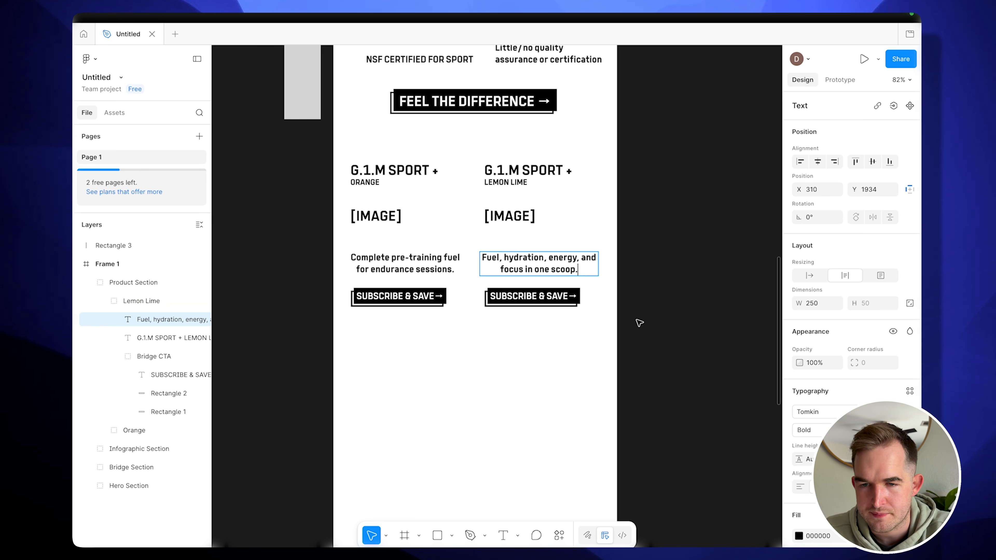
Position the G.1.M SPORT product's description and "SUBSCRIBE & SAVE" button in the right half of its block.
scroll(638, 320, "up", 3)
left_click_drag(534, 411, 487, 415)
left_click_drag(553, 408, 573, 416)
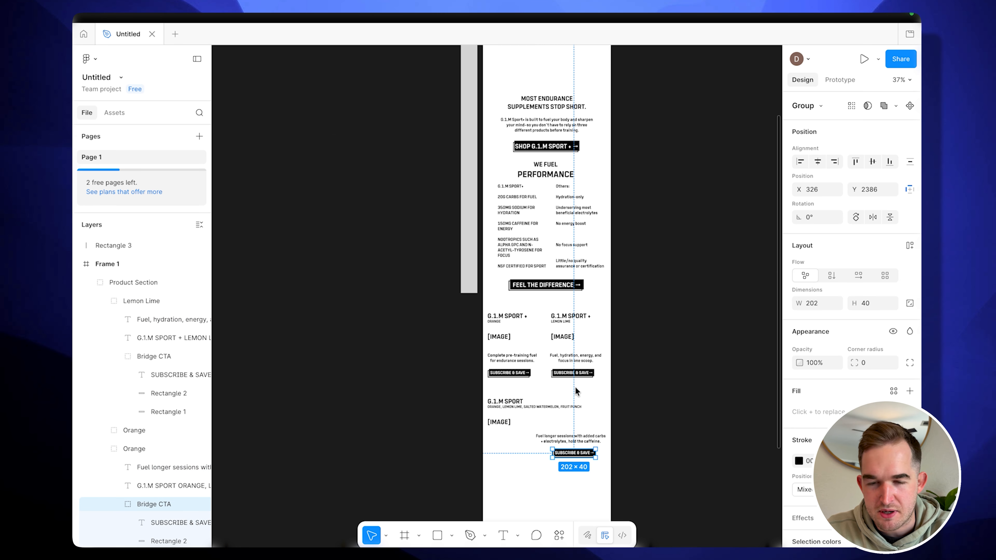
Shorten Frame 1 from its bottom edge to about 2921 px high.
scroll(575, 391, "up", 2)
scroll(576, 391, "up", 2)
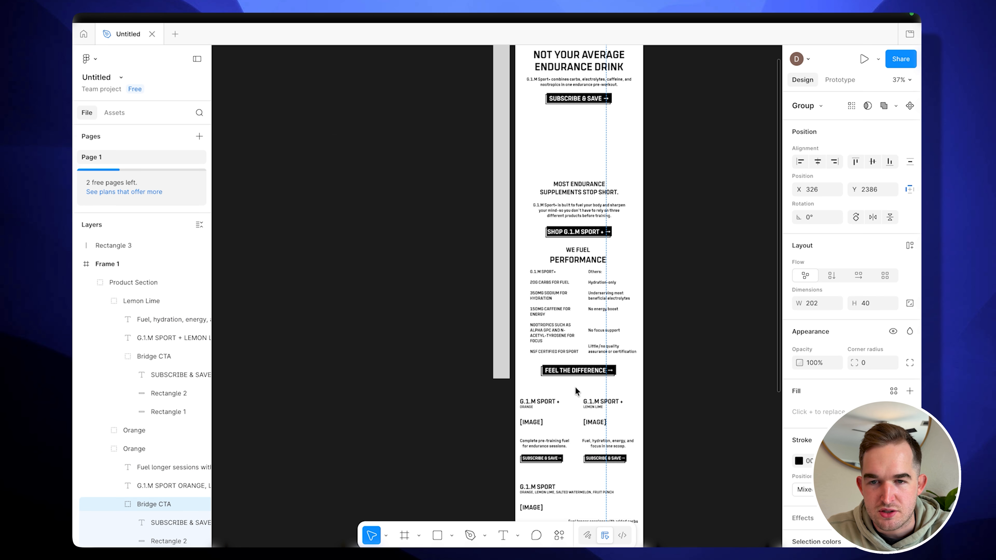
scroll(575, 391, "down", 4)
scroll(575, 391, "down", 5)
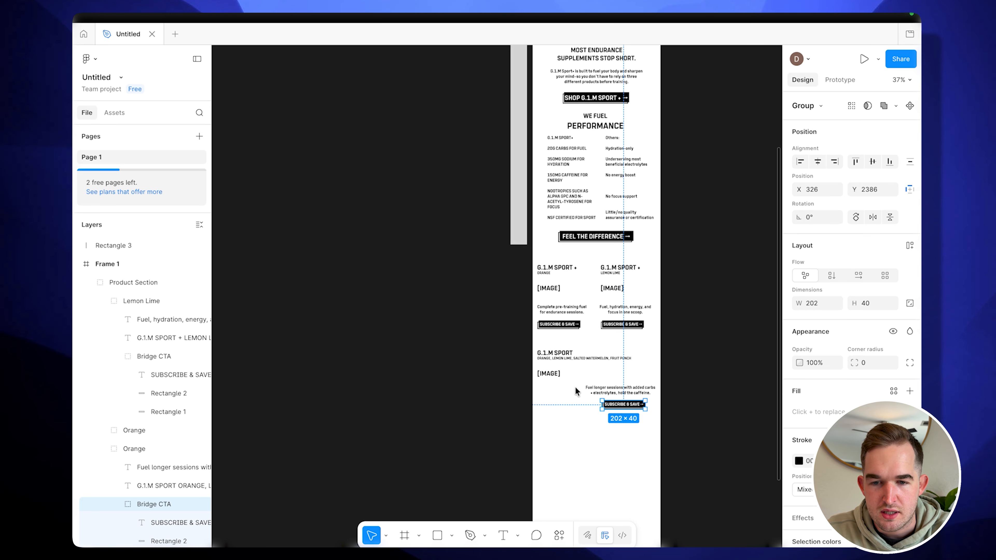
left_click(589, 444)
scroll(588, 444, "up", 9)
scroll(588, 444, "up", 2)
left_click(518, 176)
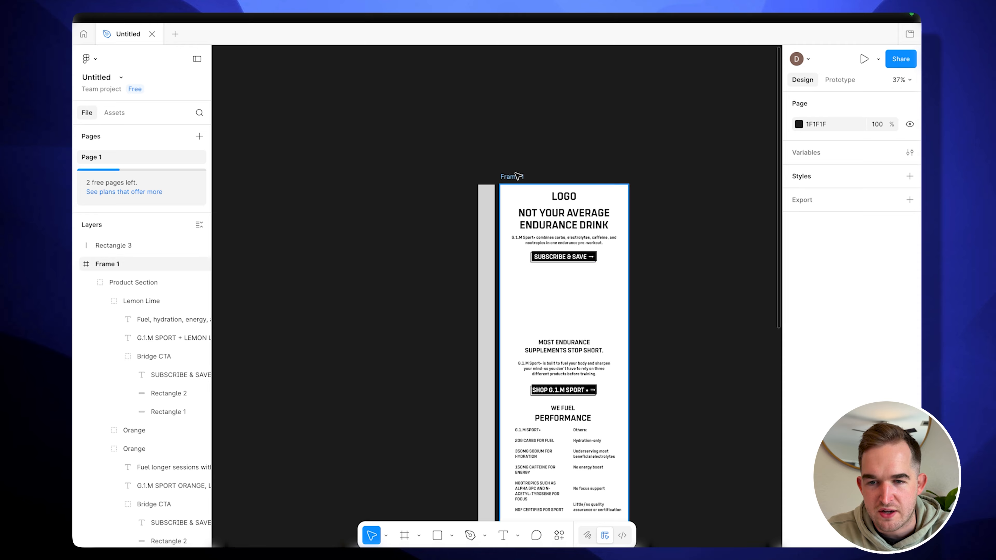
left_click(558, 299)
scroll(559, 299, "down", 13)
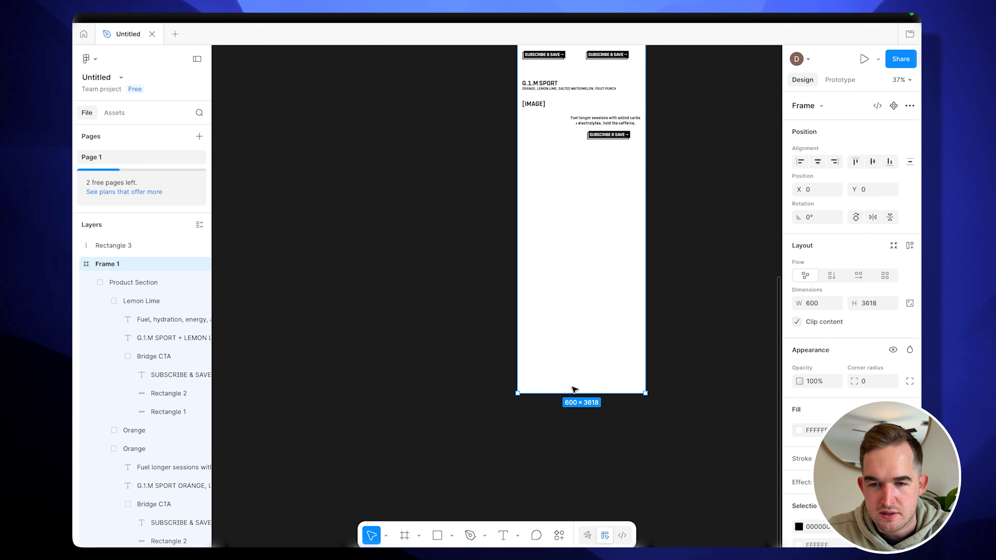
left_click_drag(573, 391, 582, 245)
Copy Variation 1's "For The Committed" Final Section text from ChatGPT and paste it into the Figma frame below the product section.
key("ctrl+Left")
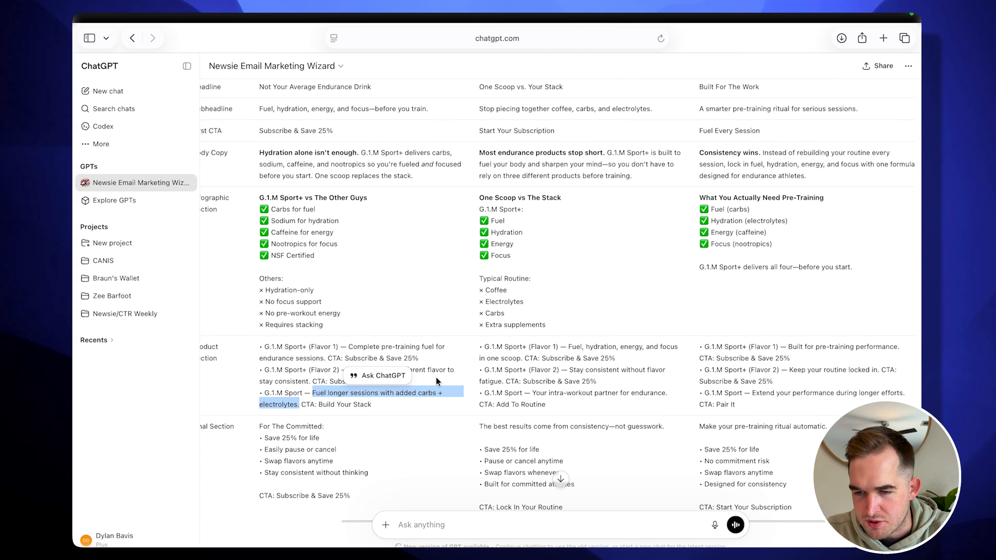
scroll(381, 413, "down", 1)
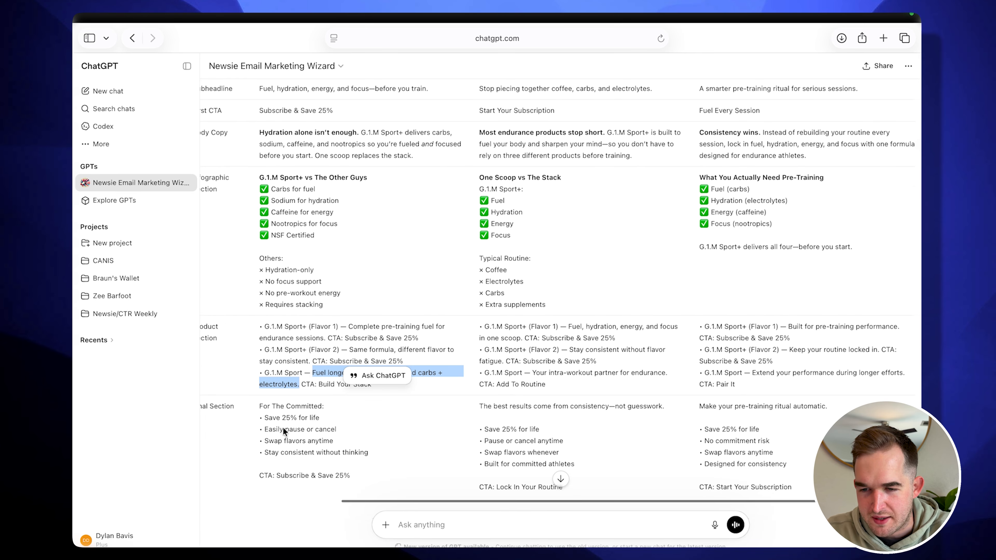
scroll(380, 460, "left", 1)
left_click_drag(384, 467, 279, 406)
key("super+c")
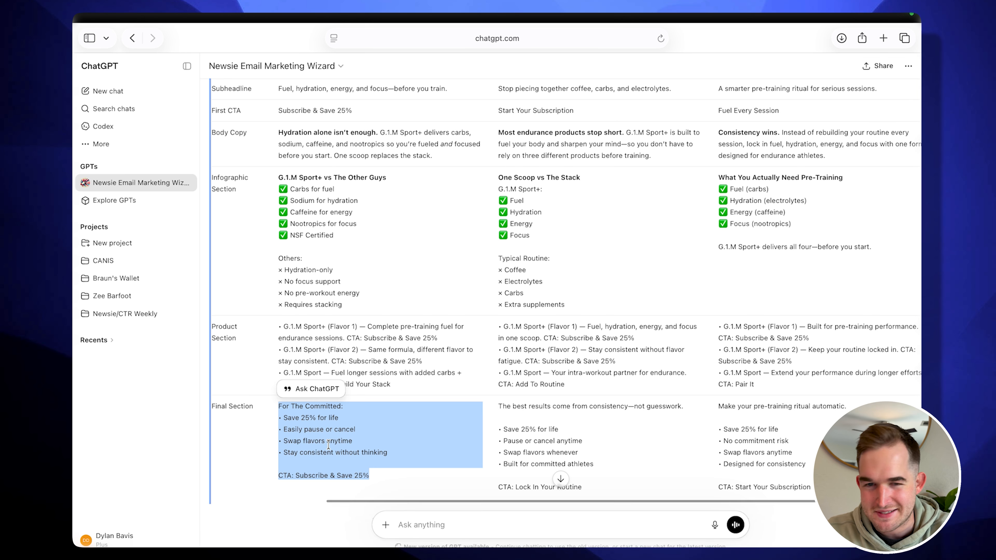
key("ctrl+Right")
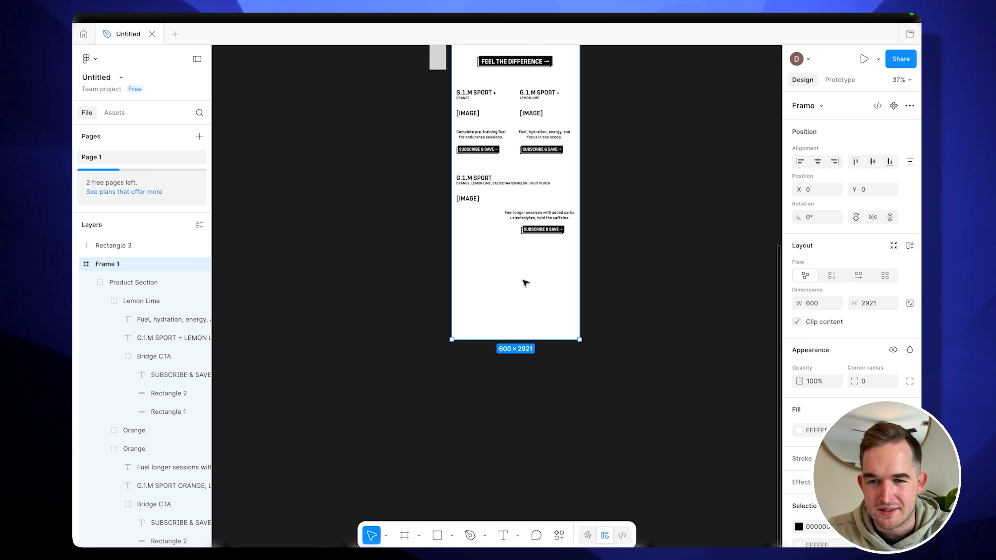
left_click(498, 280)
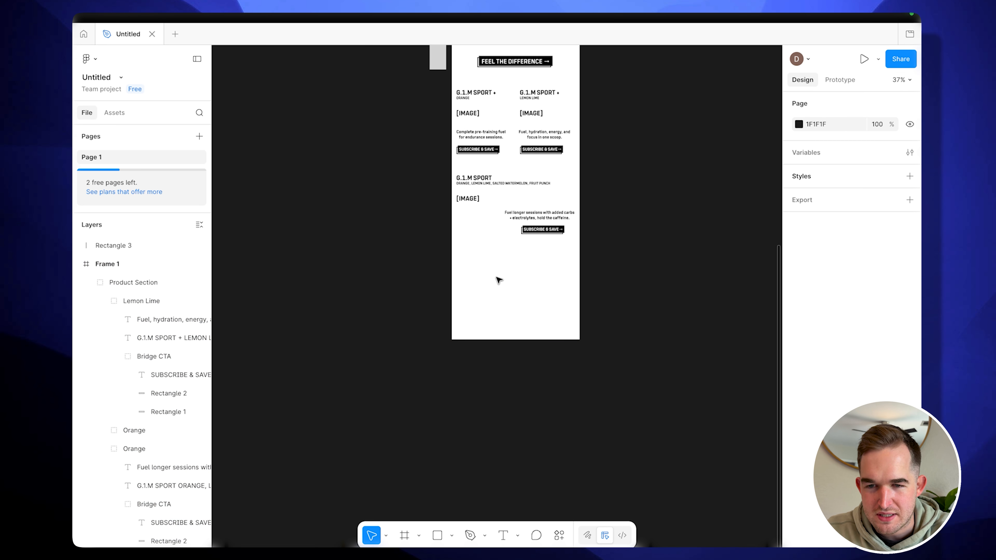
key("super+v")
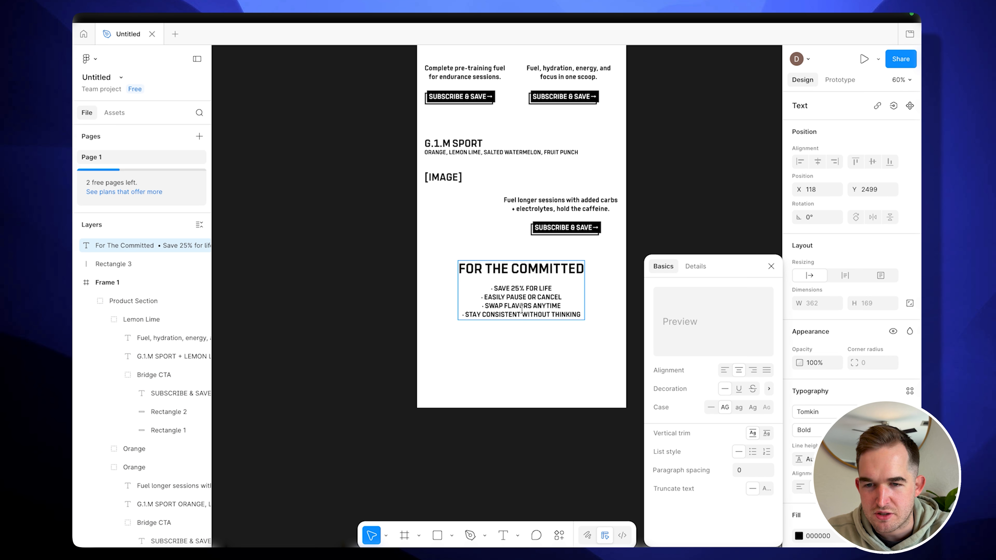
Place a copy of the Hero CTA, labelled "SUBSCRIBE & SAVE 25% →", centred below the "FOR THE COMMITTED" text.
scroll(632, 253, "up", 15)
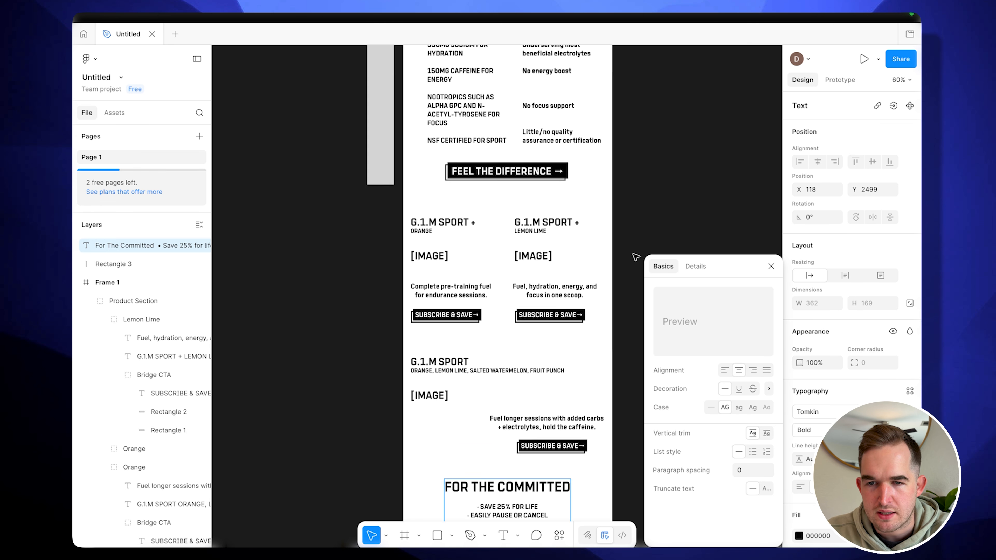
scroll(534, 309, "down", 5)
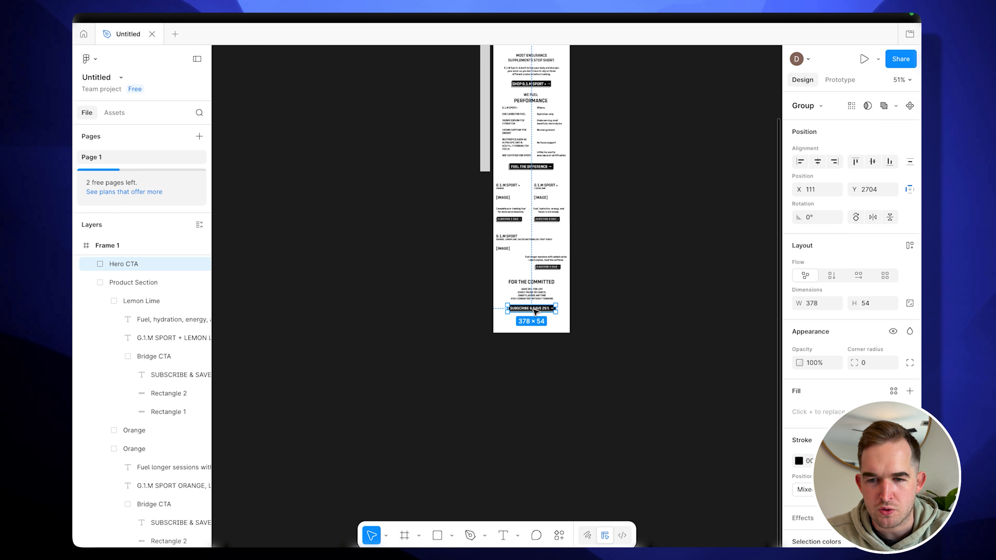
scroll(535, 311, "down", 2)
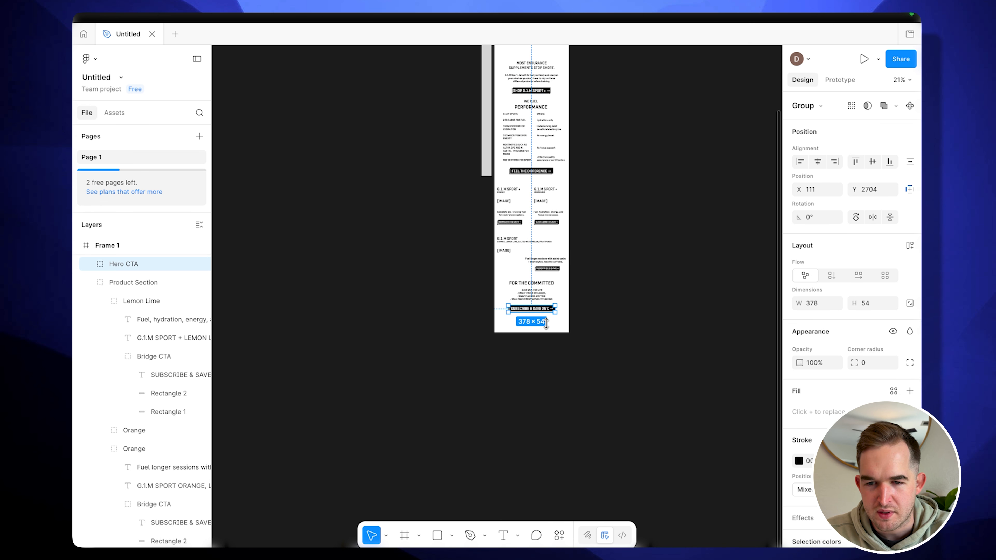
left_click(558, 327)
Rename Frame 1 as "BPN Copy".
scroll(559, 327, "up", 4)
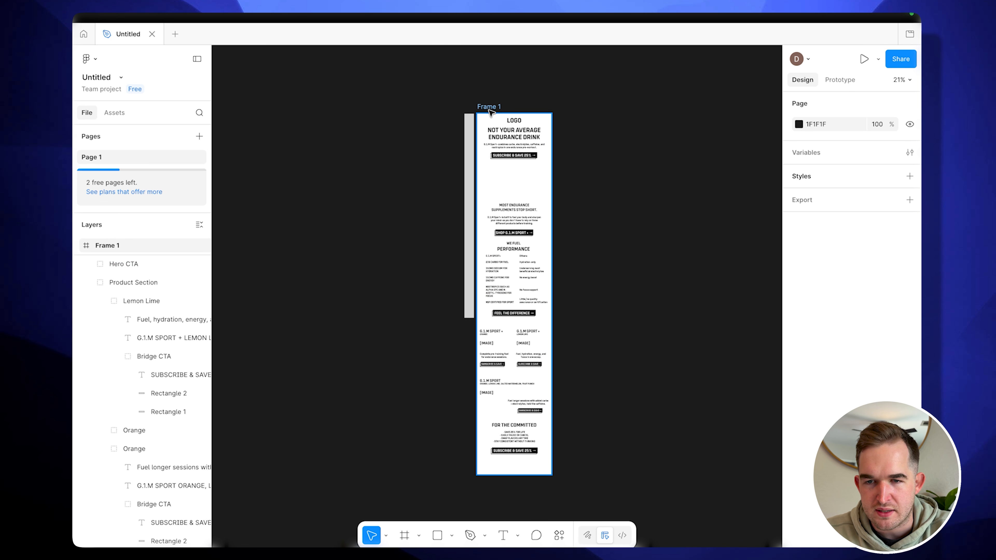
double_click(116, 247)
type("BPN Copy")
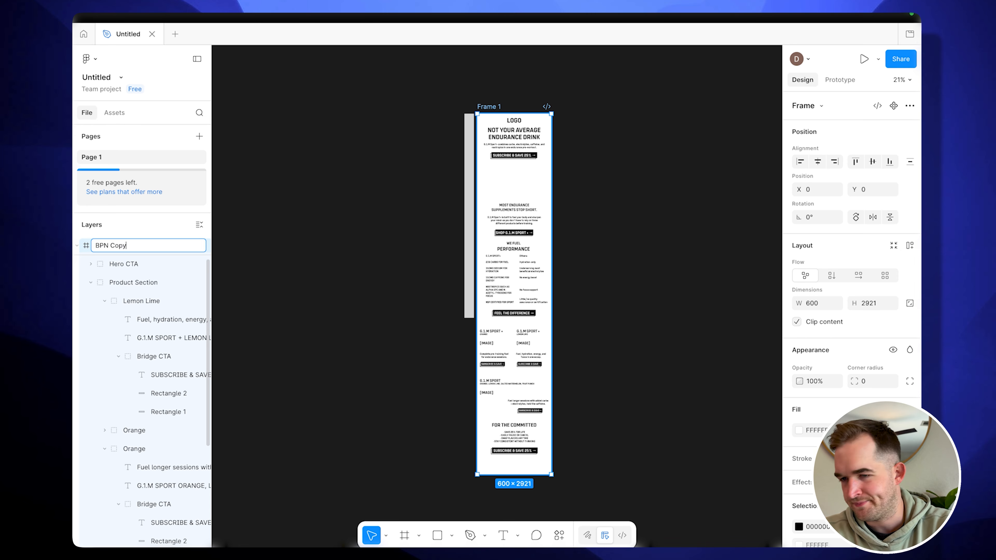
key("Return")
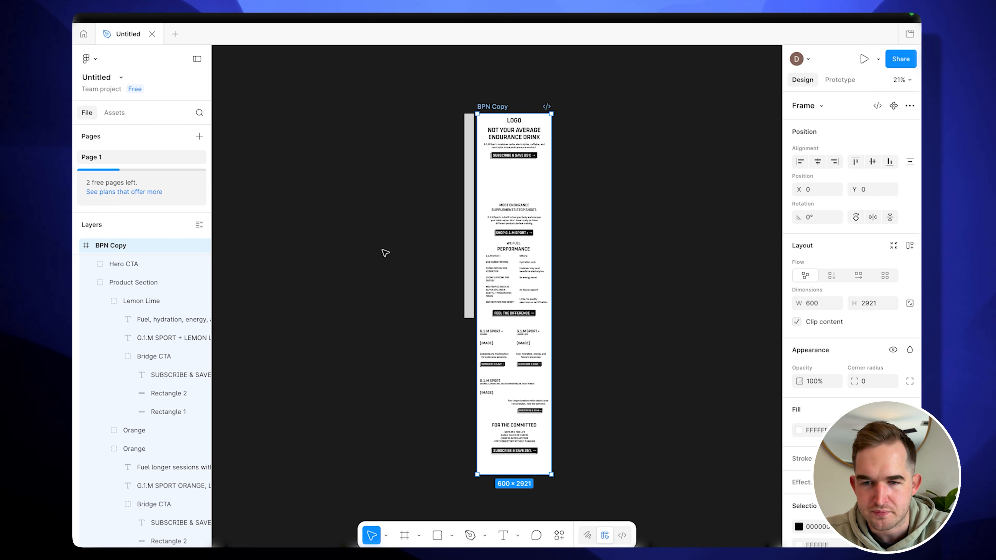
Add a "GO CAFFEINE FREE" heading centred above the G.1.M Sport product block in the BPN Copy frame.
scroll(499, 427, "down", 2)
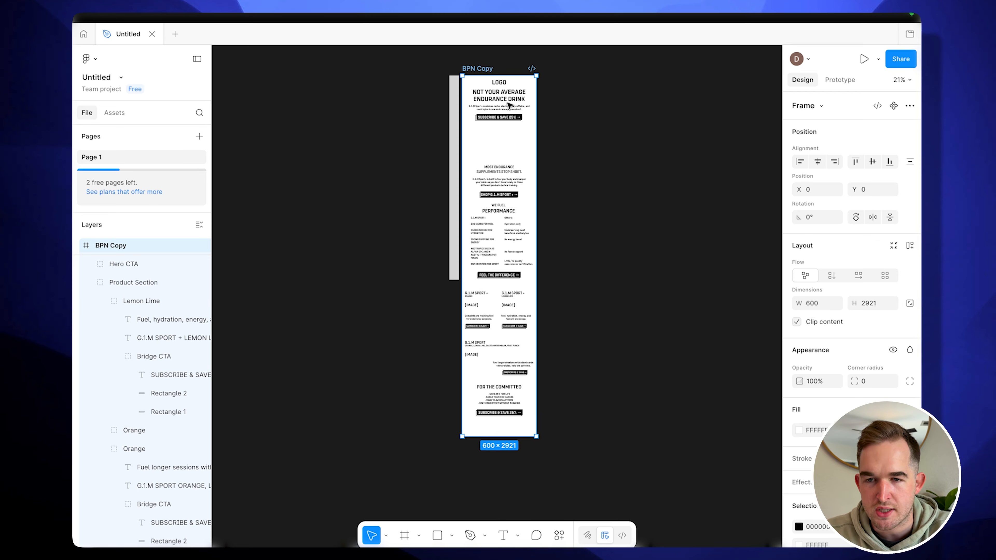
scroll(509, 94, "up", 3)
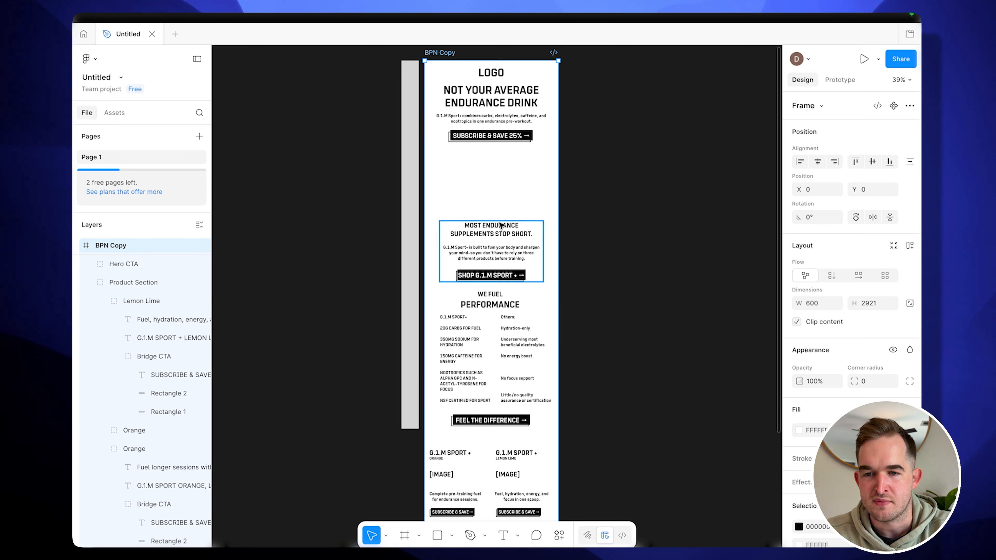
scroll(508, 265, "down", 3)
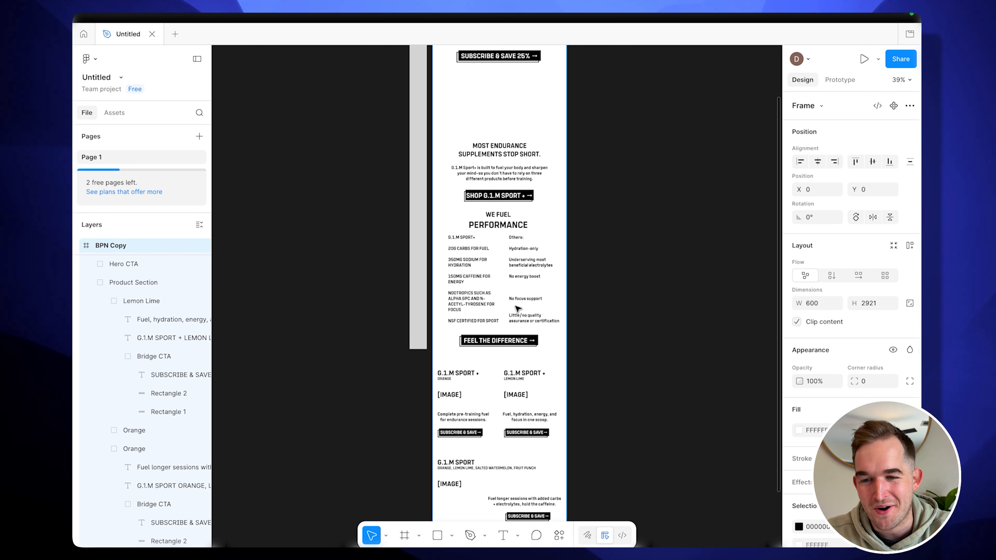
scroll(537, 310, "down", 3)
left_click(541, 317)
left_click_drag(541, 317, 542, 319)
scroll(515, 332, "down", 2)
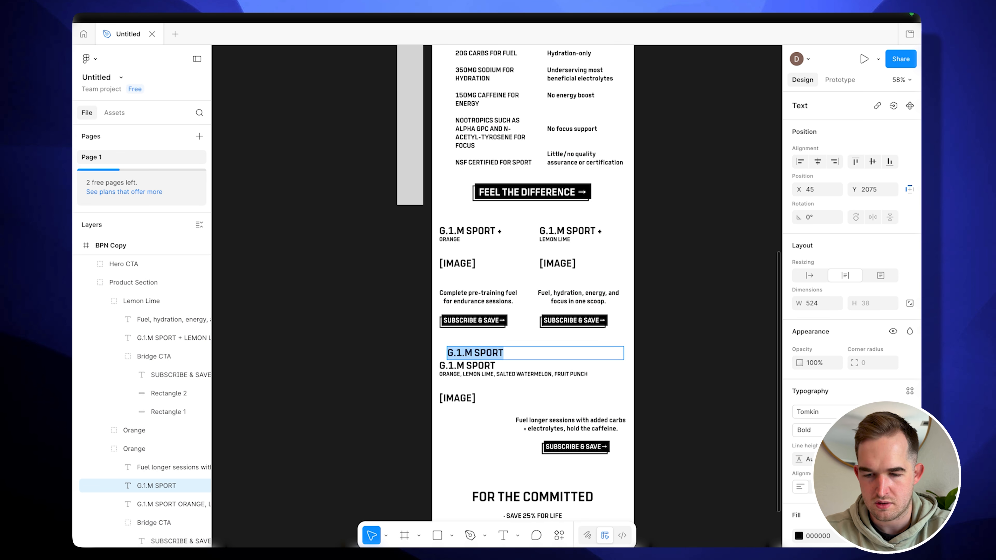
type("GO CAFFEINE FREE")
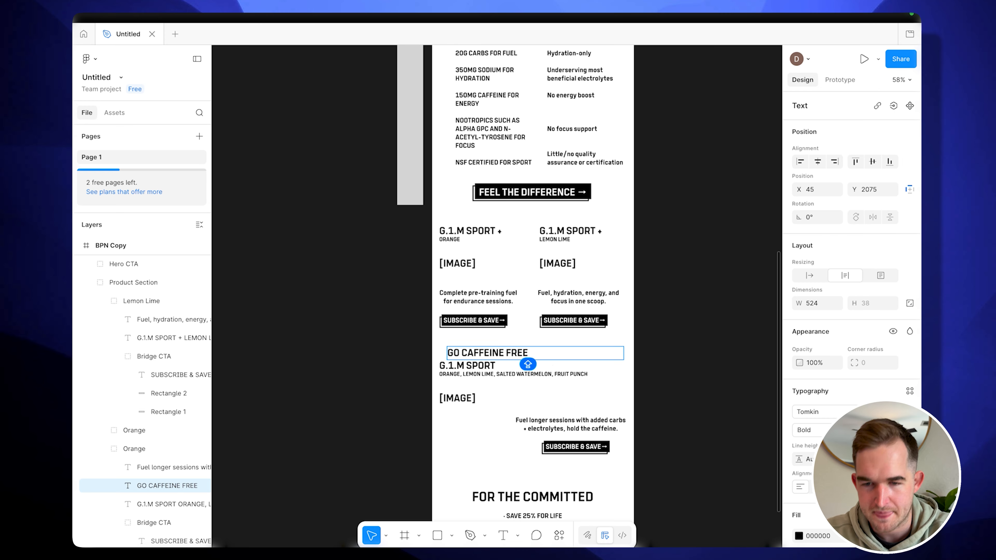
key("Escape")
left_click_drag(548, 354, 546, 354)
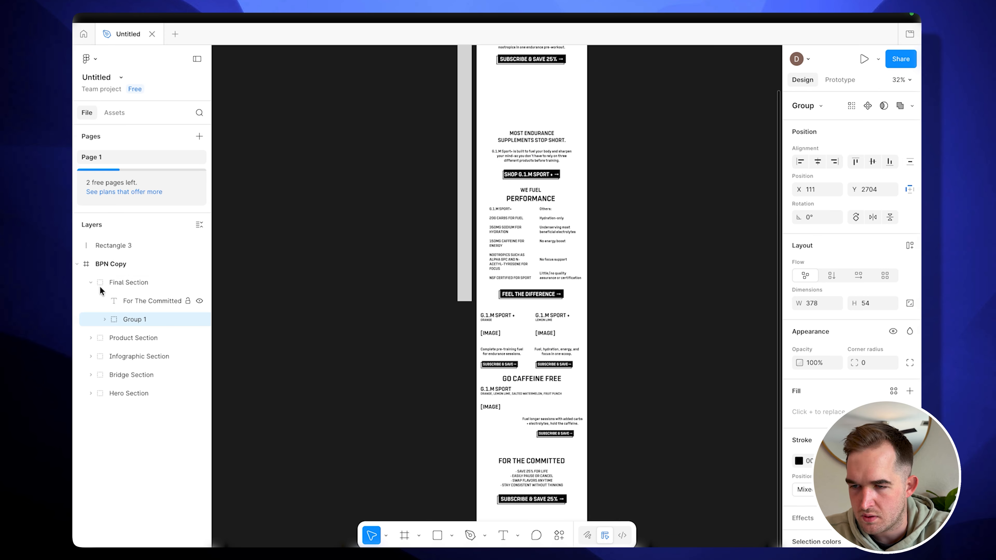
Collapse the frame's layer groups, duplicate the BPN Copy frame beside the original, and name the duplicate "BPN Design".
left_click(90, 282)
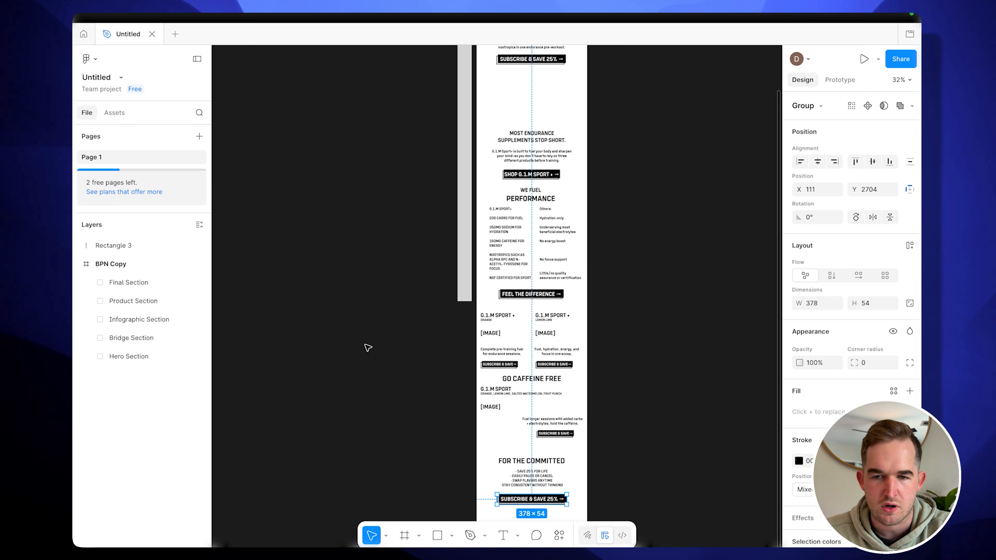
scroll(368, 348, "down", 3)
scroll(368, 348, "down", 1)
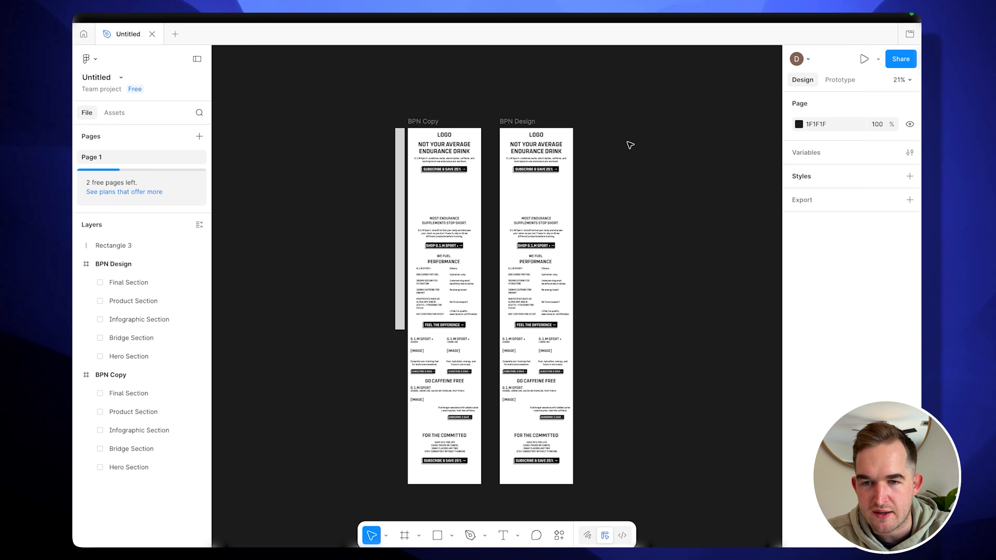
Import the recent BPN logo, product and running images, from BPFN_Logo.jpg onward, onto the canvas beside the frames.
scroll(630, 145, "right", 3)
scroll(629, 145, "up", 1)
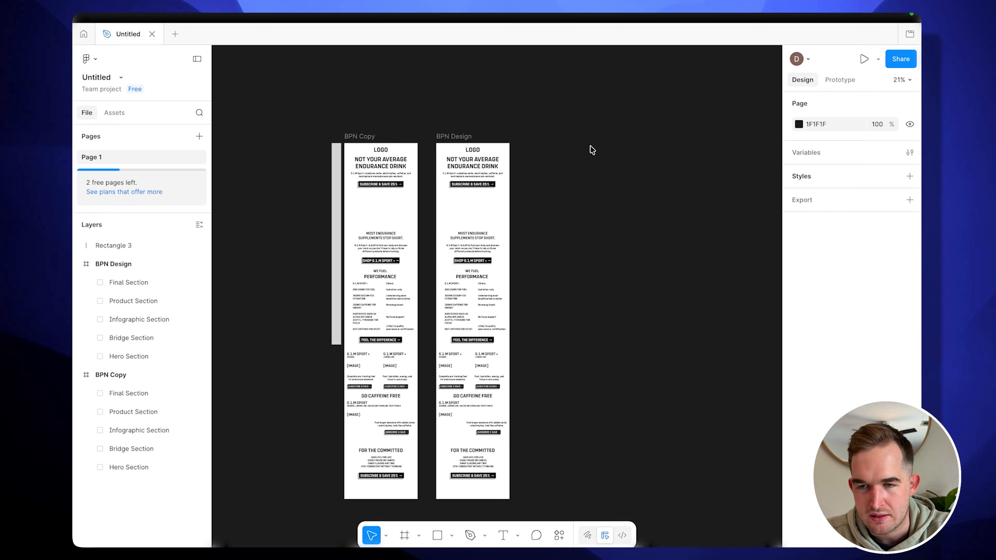
key("super+shift+k")
left_click(287, 181)
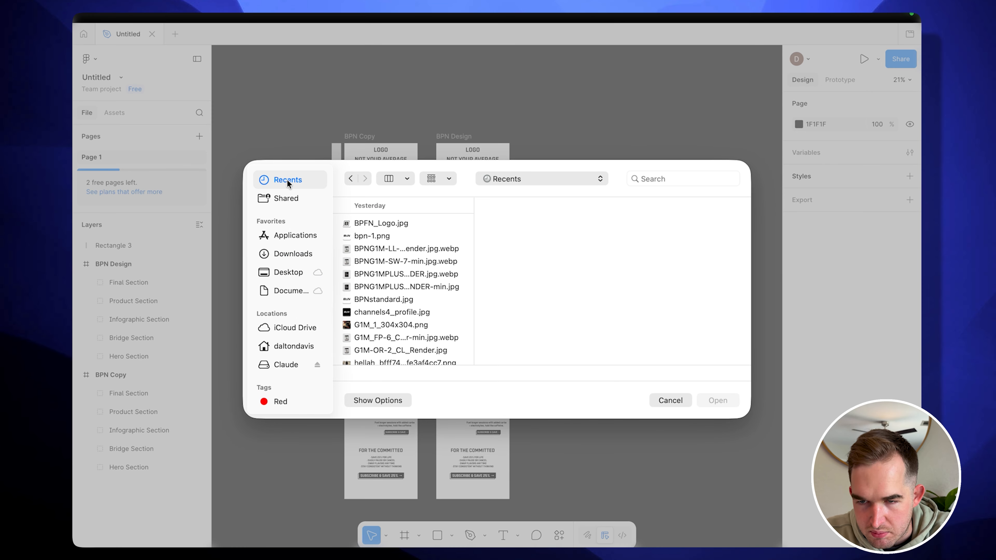
left_click(380, 223)
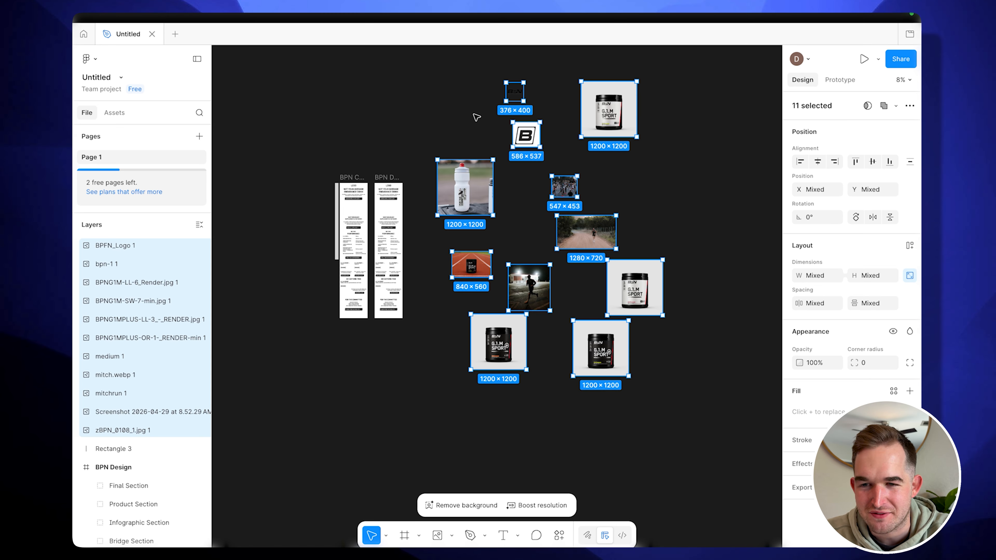
Replace the LOGO text in the BPN Design frame with the bpn-1 logo image, sized to about 135 × 144 px.
left_click(519, 93)
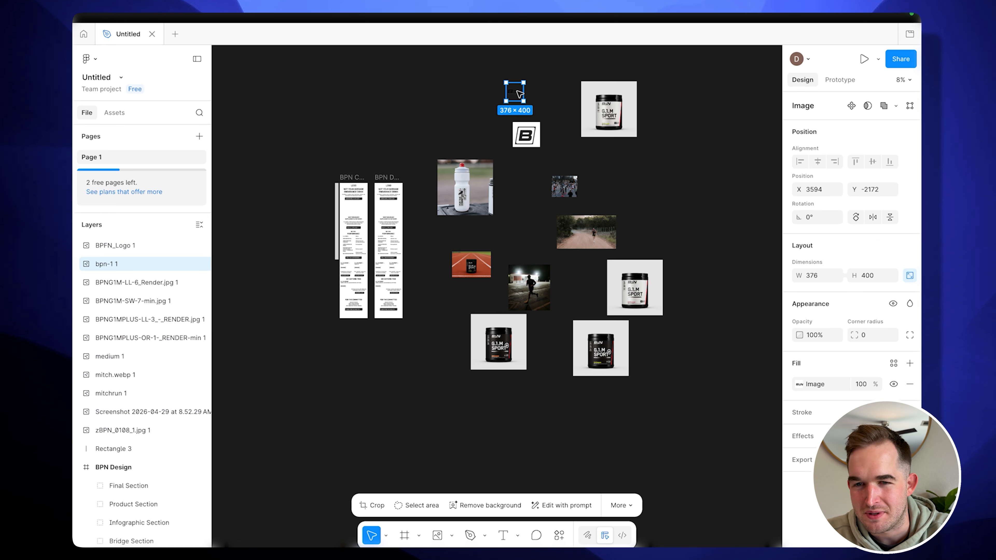
left_click_drag(517, 93, 415, 165)
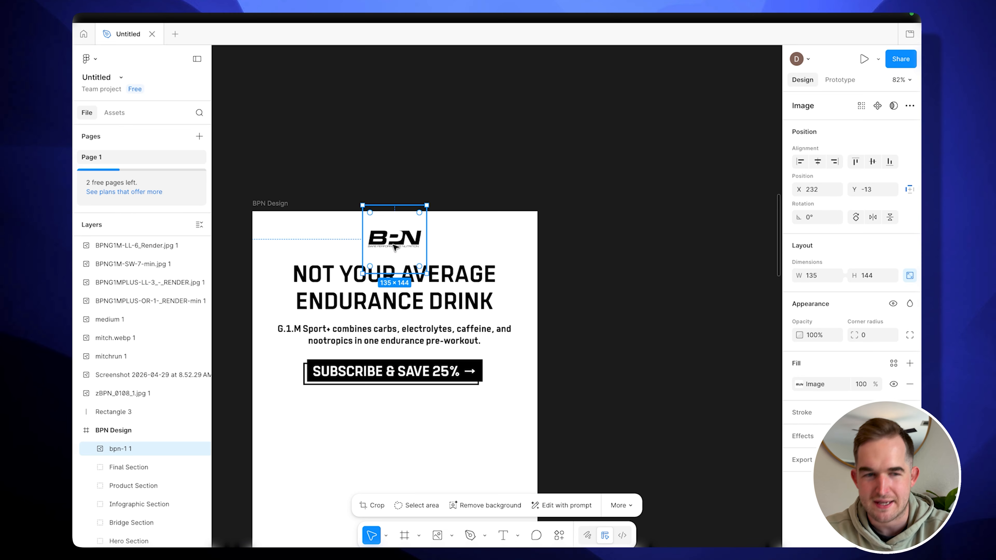
scroll(394, 246, "down", 10)
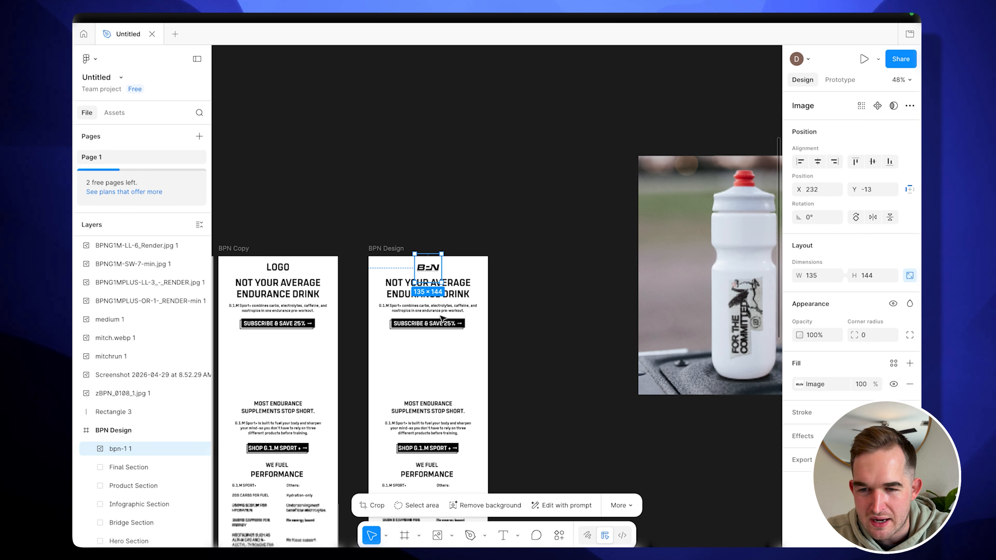
Place the running-track product photo over the BPN Design hero at about 1198 × 799 px and order it behind the Hero Section.
left_click_drag(615, 459, 513, 308)
left_click(595, 312)
left_click_drag(596, 312, 659, 332)
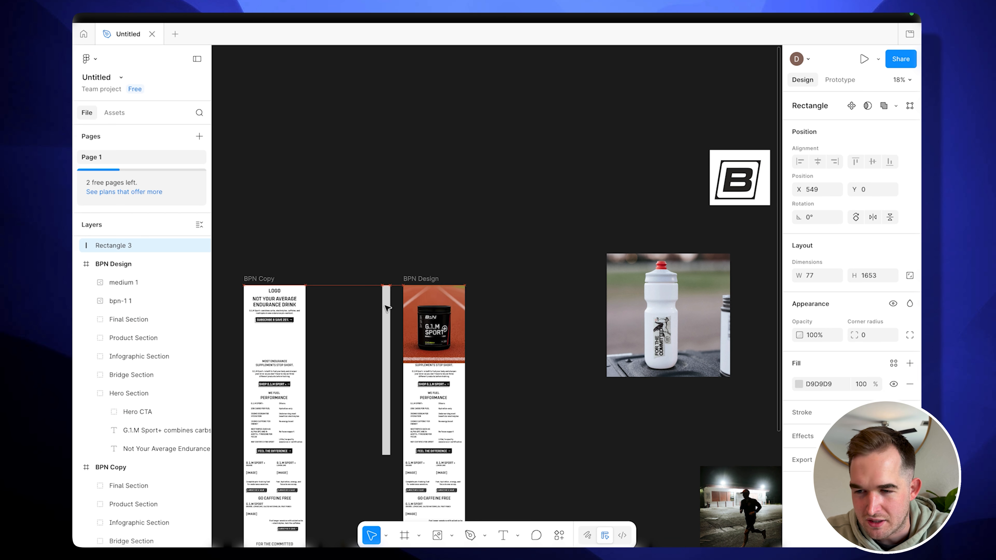
left_click(446, 311)
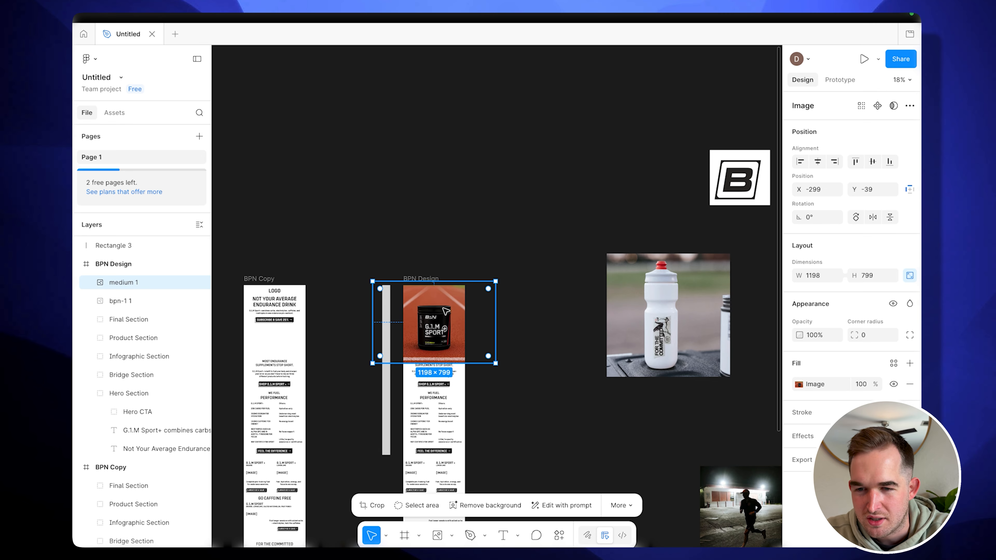
scroll(446, 311, "up", 5)
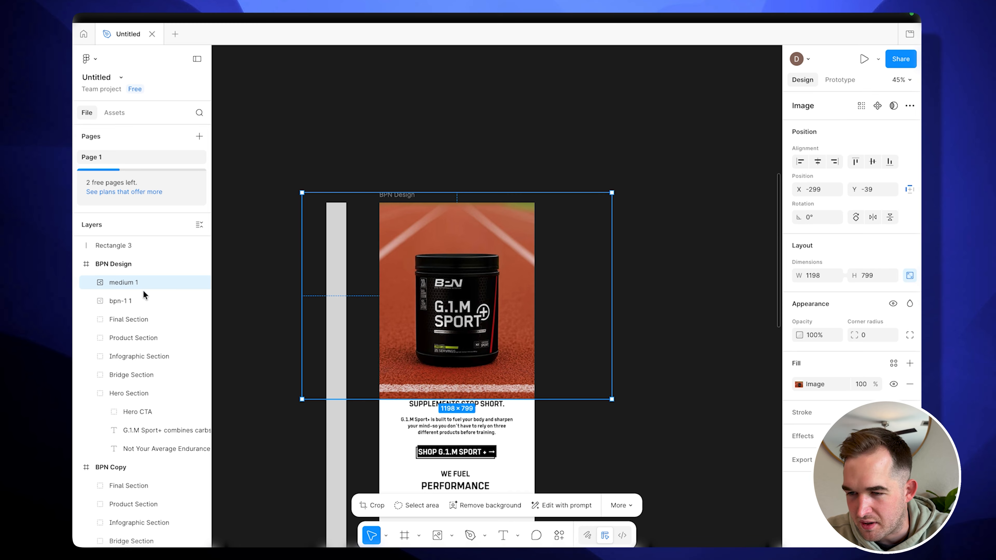
left_click_drag(134, 289, 133, 451)
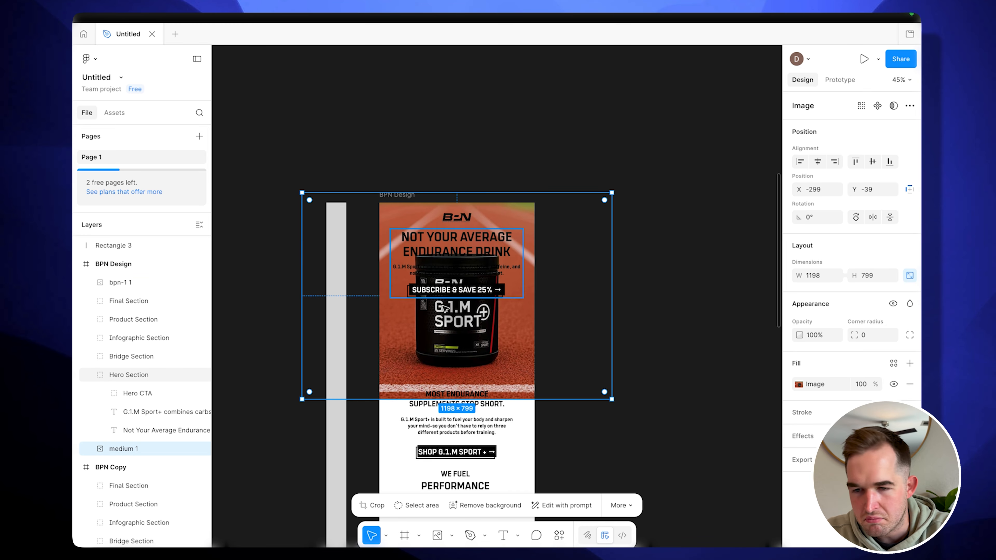
Shift the track photo and Bridge Section down, and move the Hero CTA below the product tub at Y 754.
left_click_drag(414, 382, 414, 410)
left_click_drag(500, 201, 502, 219)
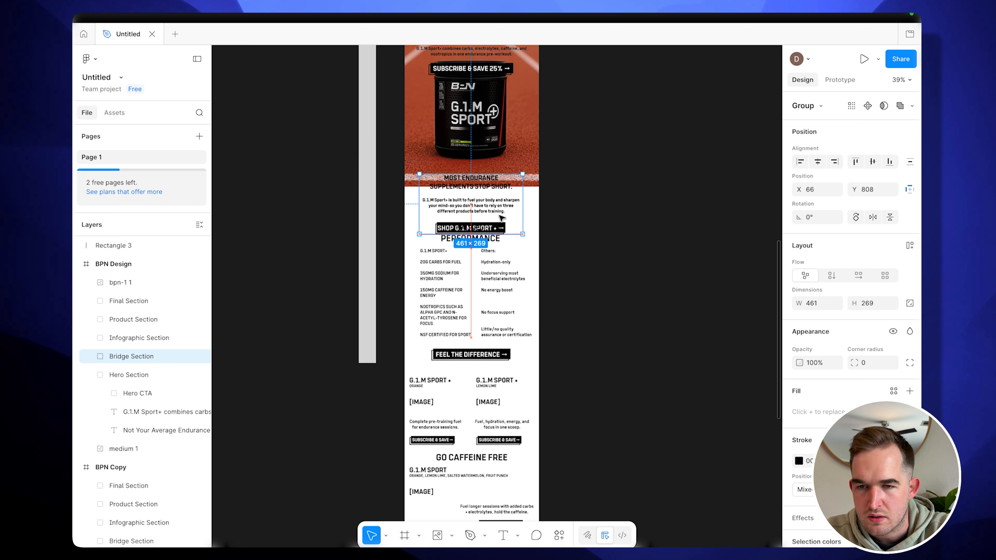
scroll(510, 215, "up", 5)
scroll(510, 216, "left", 2)
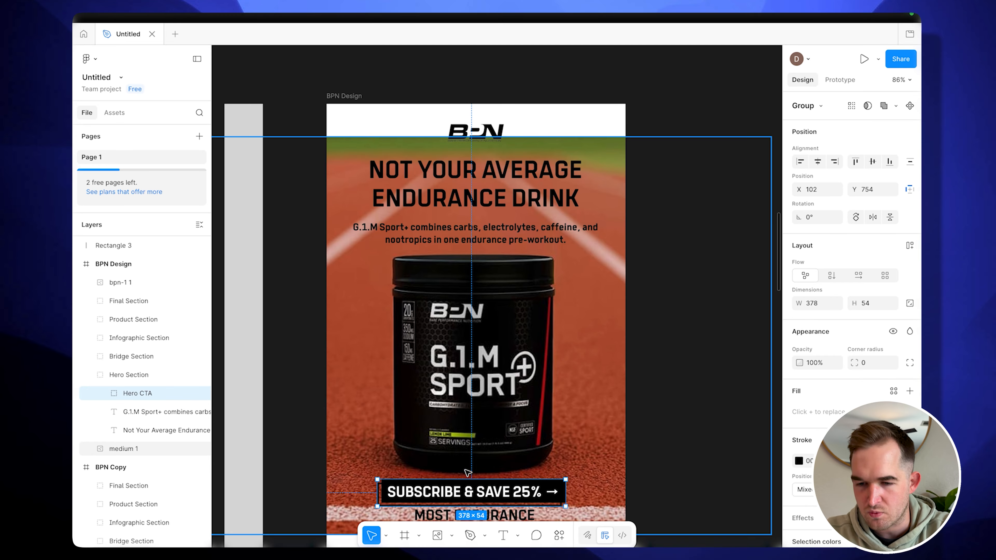
Draw a 600 × 66 px rectangle over the empty strip above the track photo and order it behind the BPN logo.
left_click(453, 536)
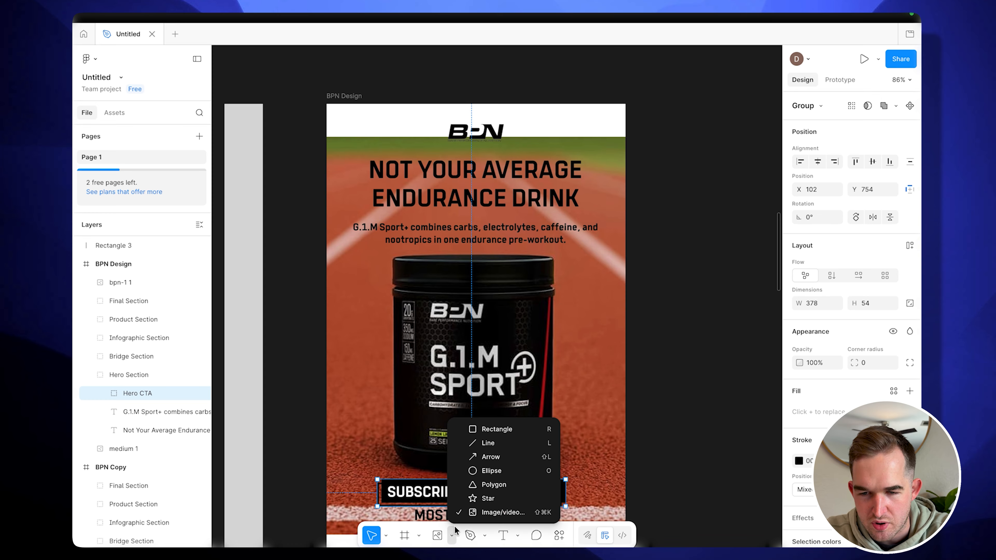
left_click(495, 430)
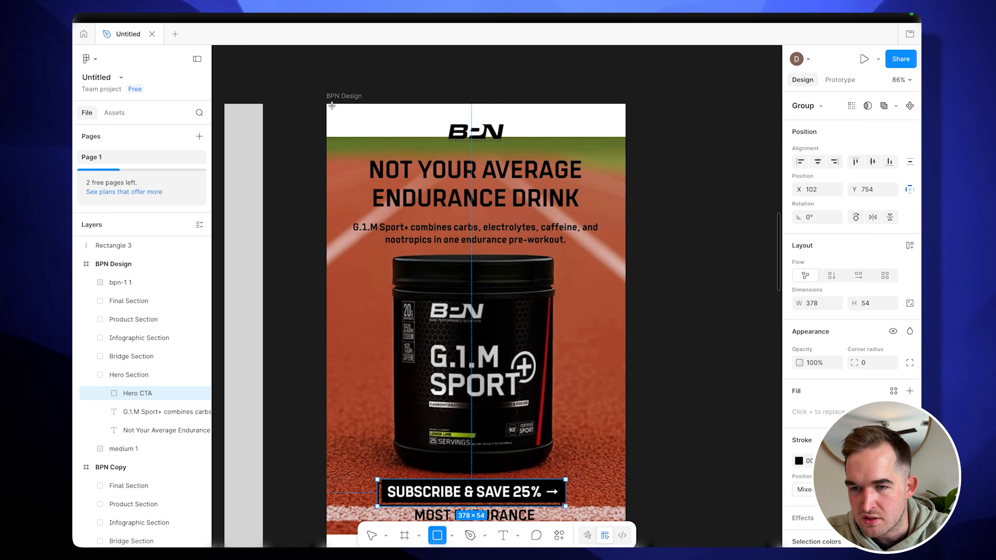
left_click_drag(327, 104, 626, 136)
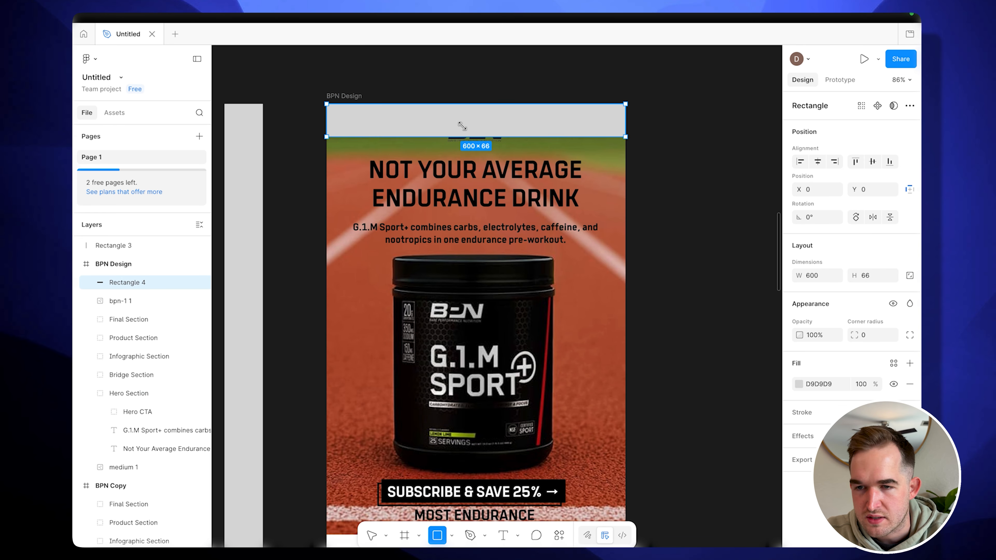
left_click_drag(137, 284, 136, 309)
Give the strip rectangle a linear gradient fill, flipping its colours and rotating it to run vertically.
left_click(799, 383)
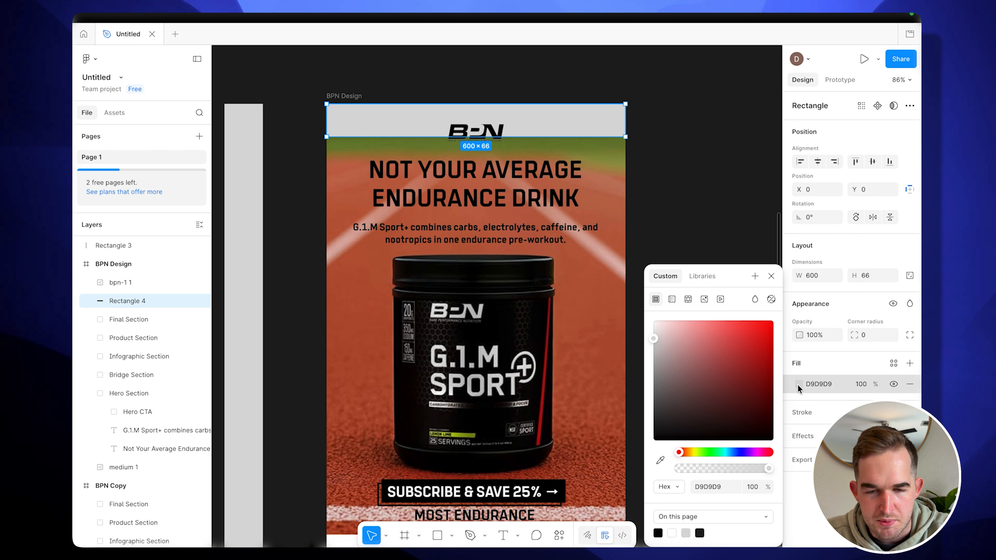
left_click(672, 299)
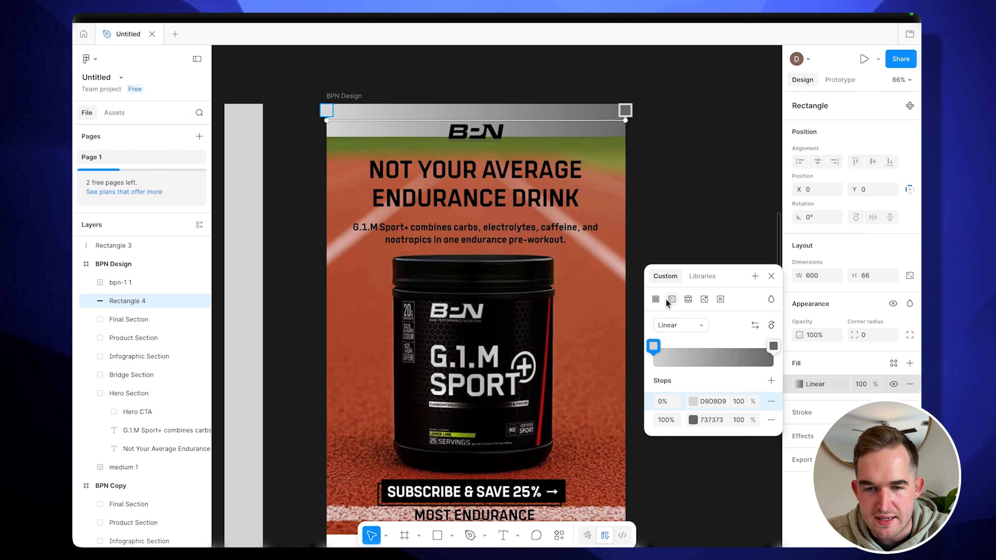
left_click(755, 326)
left_click(771, 325)
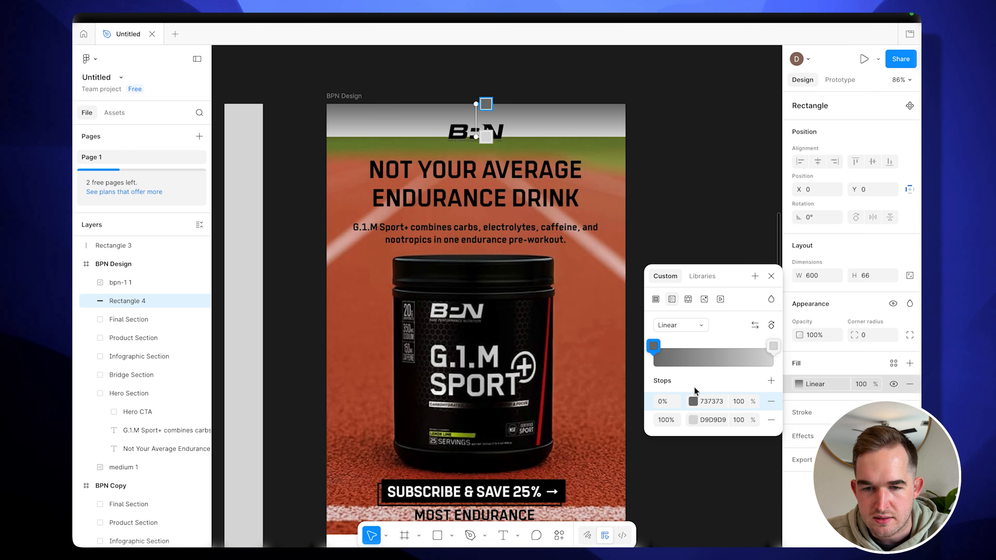
Sample the photo's grass green for both gradient stops, 6A7C30 and 6B7C32, and set the lower stop's opacity to 0%.
left_click(694, 401)
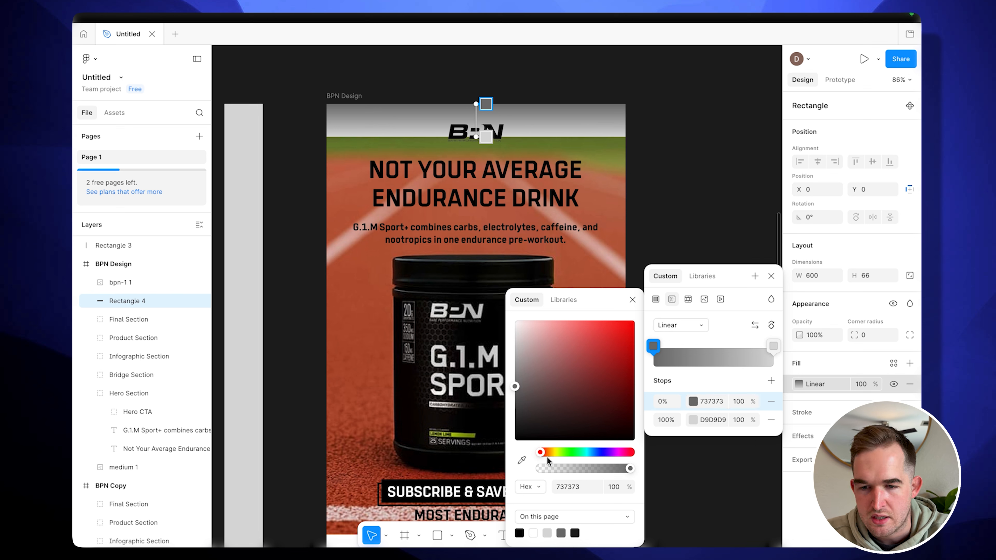
left_click(522, 460)
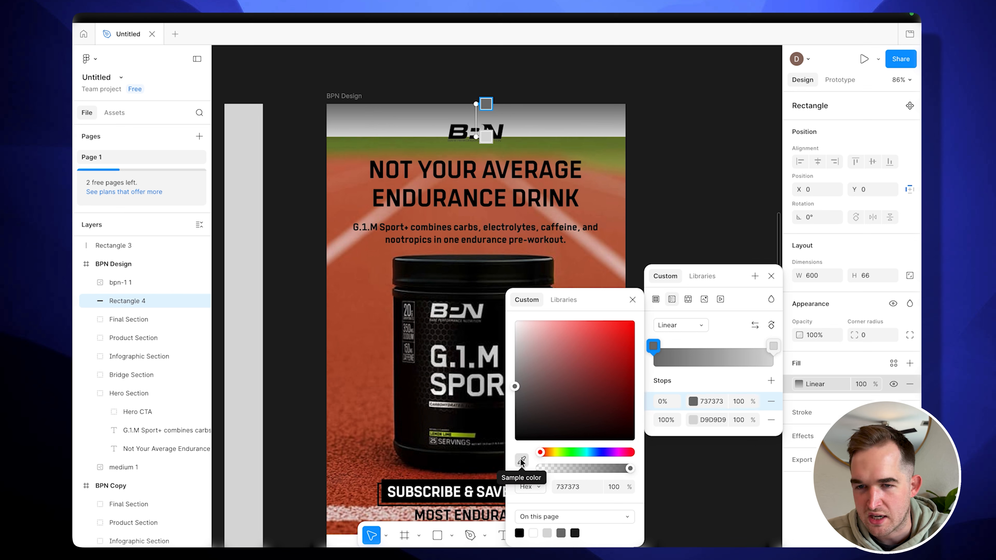
left_click(432, 142)
left_click(693, 420)
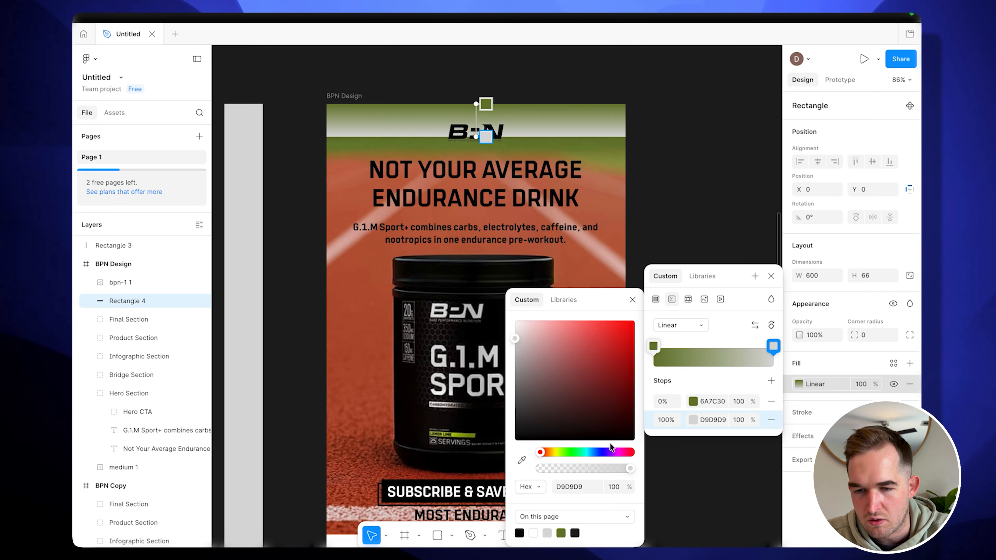
left_click(522, 460)
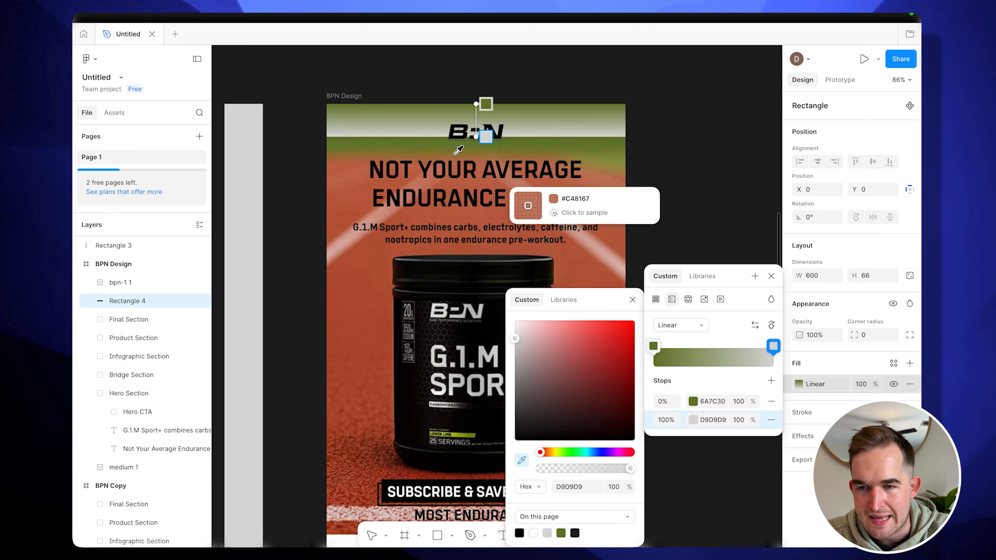
left_click(429, 140)
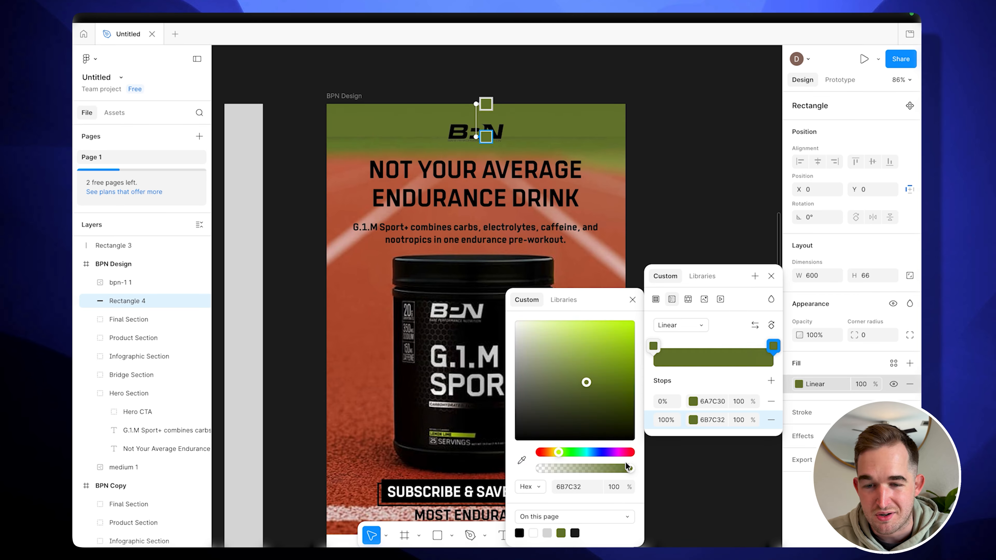
left_click_drag(629, 471, 519, 471)
Extend the gradient rectangle to 223 px high and set its gradient stops to 33% and 69%.
left_click_drag(580, 137, 579, 222)
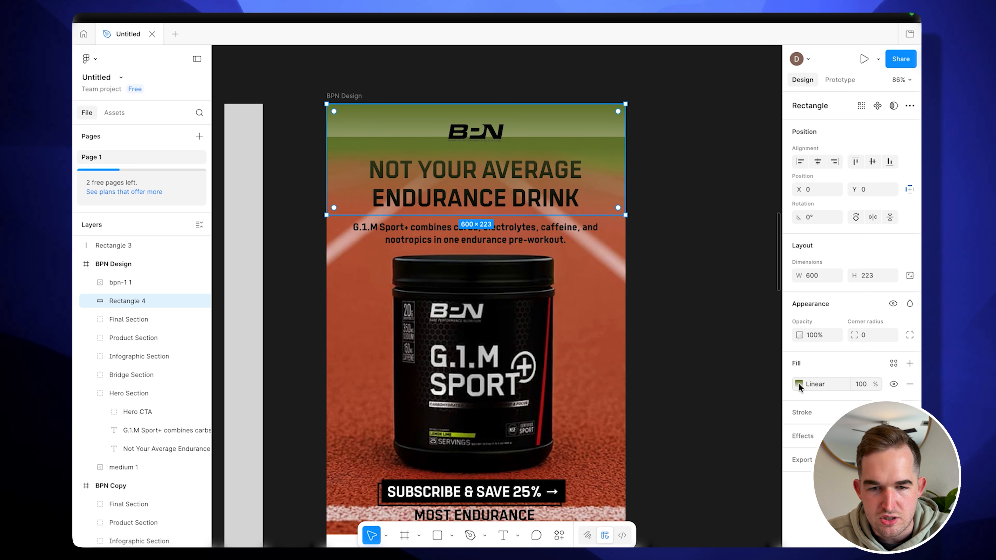
left_click(798, 383)
left_click_drag(771, 457, 725, 460)
left_click_drag(654, 456, 736, 455)
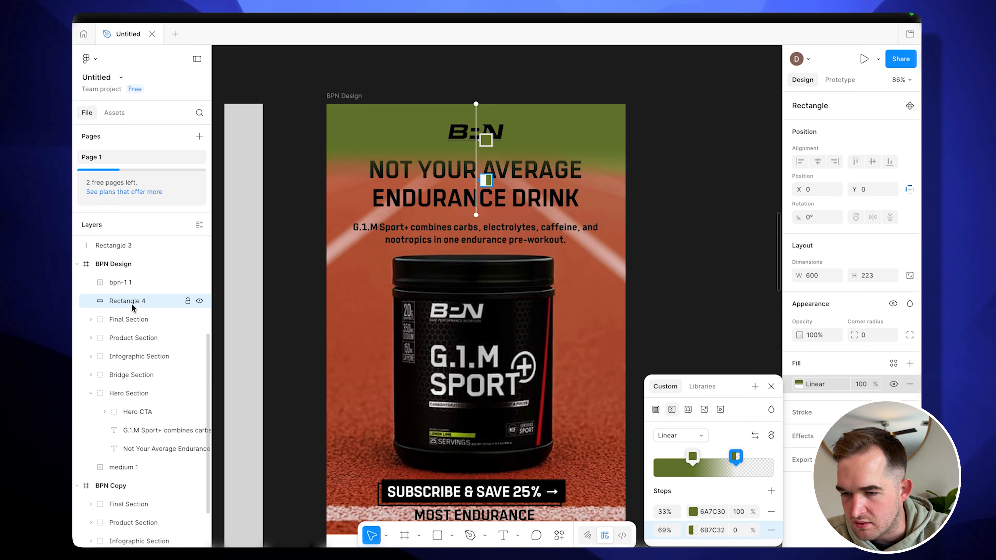
Order the BPN logo and gradient rectangle together behind the Hero Section, just above the track photo.
left_click(129, 279, "shift")
left_click_drag(135, 282, 139, 458)
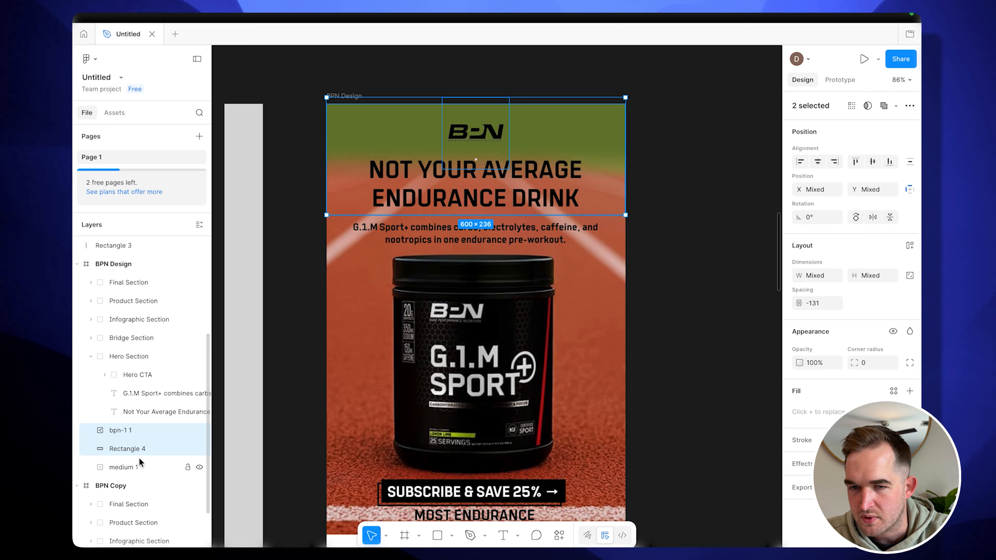
left_click(671, 278)
left_click(596, 136)
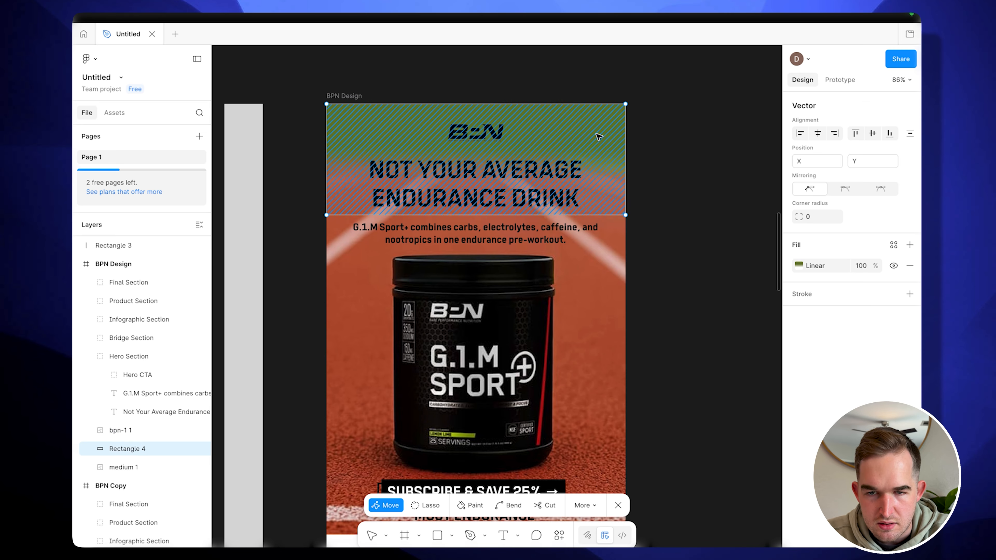
Set both gradient stops of the rectangle behind the logo to the darker green 5C6A2D, with the lower stop at 7% opacity.
left_click(637, 153)
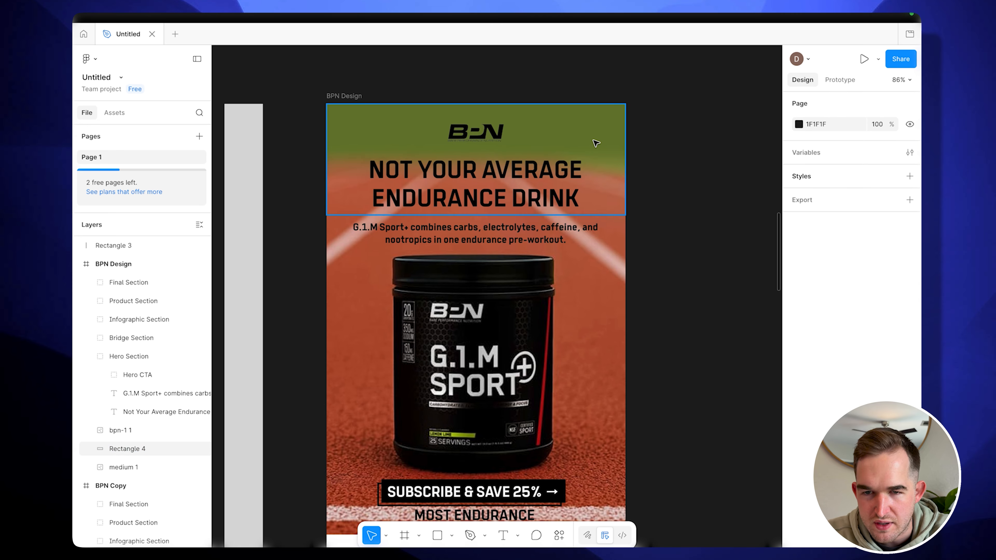
left_click(596, 143)
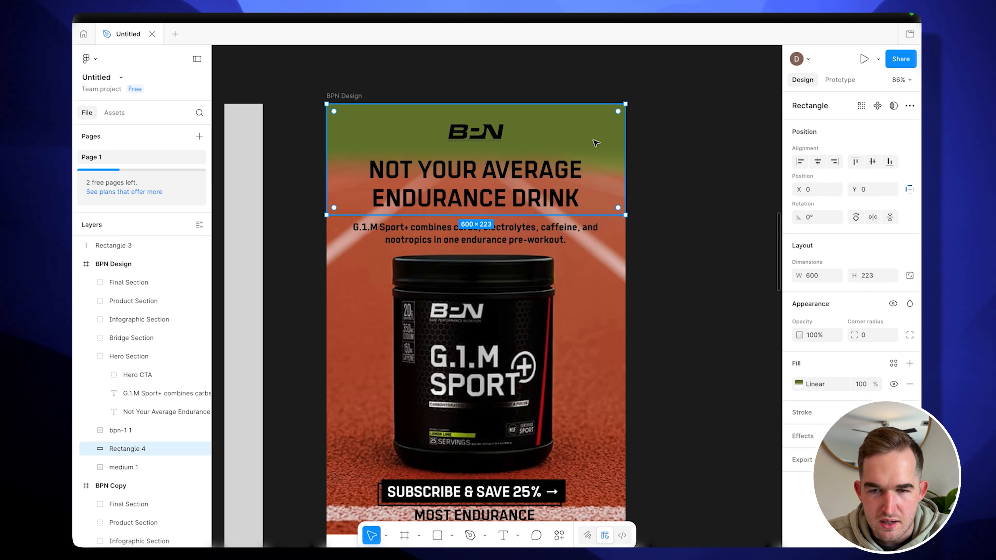
left_click(800, 383)
left_click(693, 513)
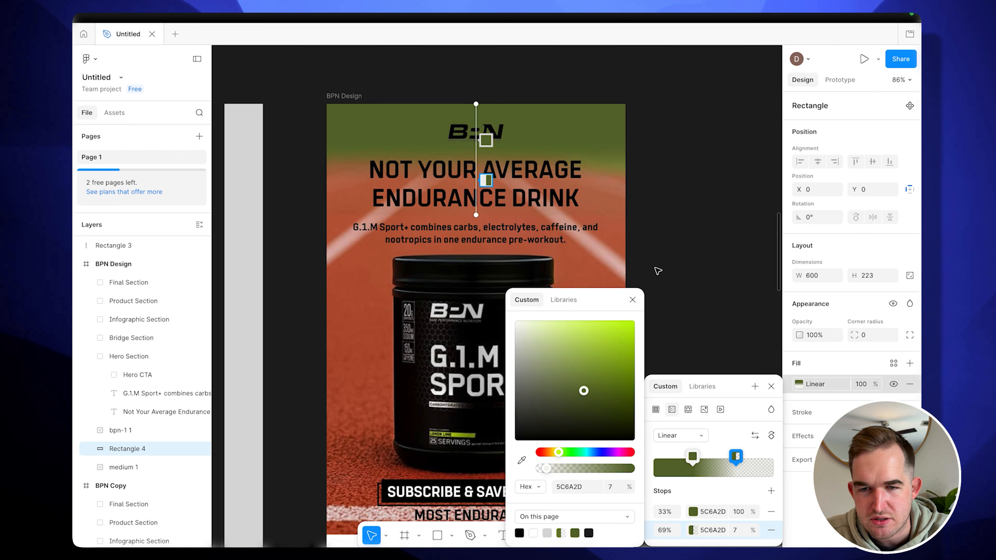
key("Escape")
Shorten the green gradient rectangle to 131 px high so it ends at the headline's first line.
left_click_drag(583, 212, 583, 169)
key("Escape")
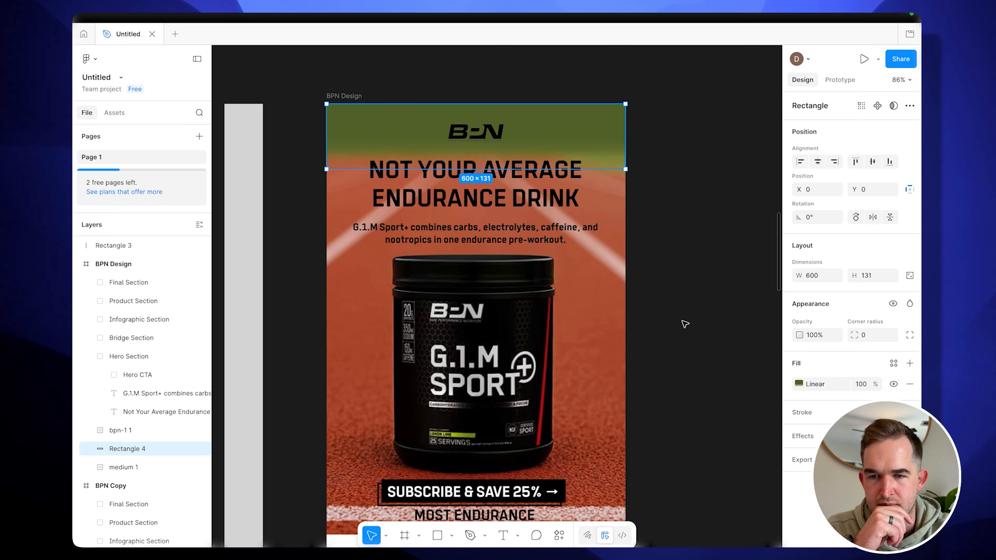
left_click(657, 298)
Select the hero headline, supporting text and CTA group together and replace their shared black colour with white.
scroll(658, 299, "down", 3)
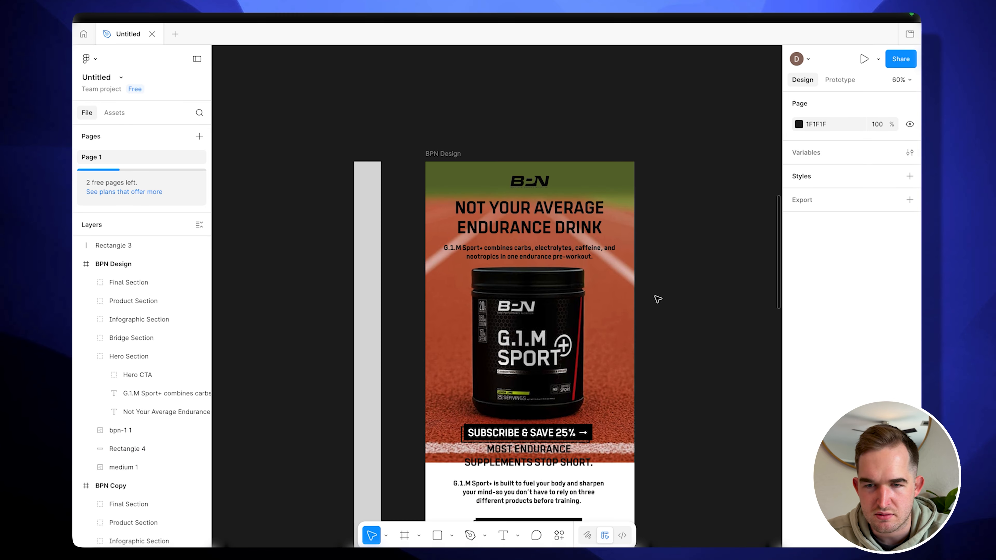
scroll(657, 299, "down", 3)
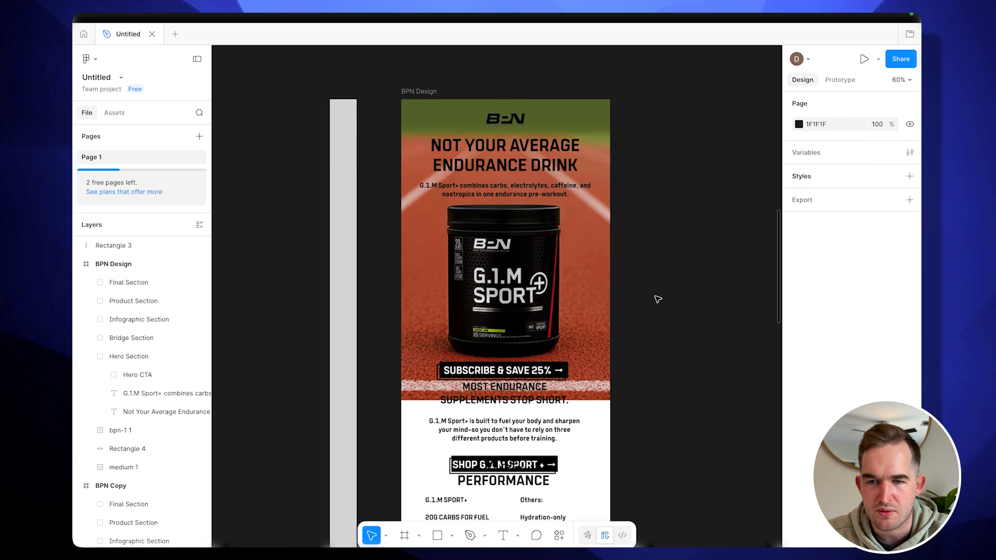
double_click(505, 146)
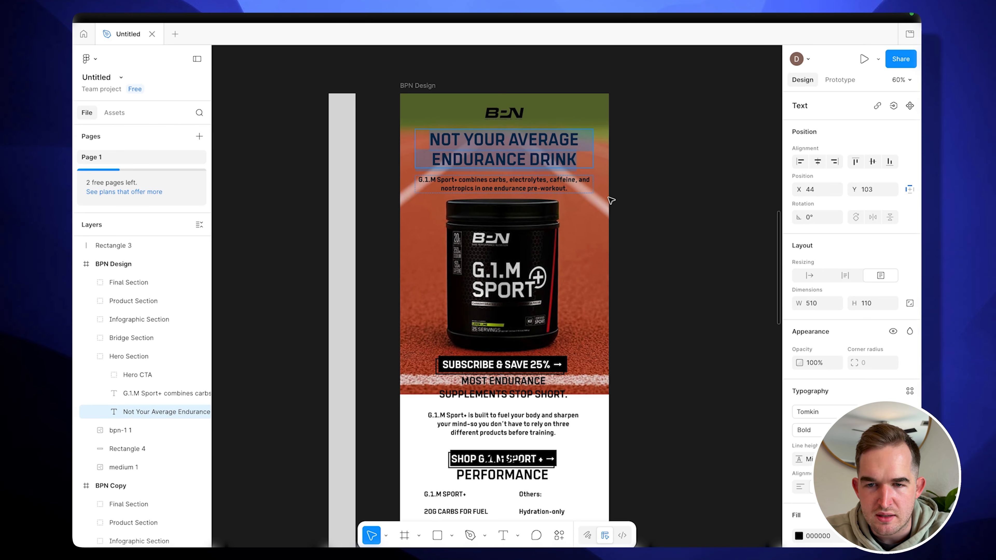
key("Escape")
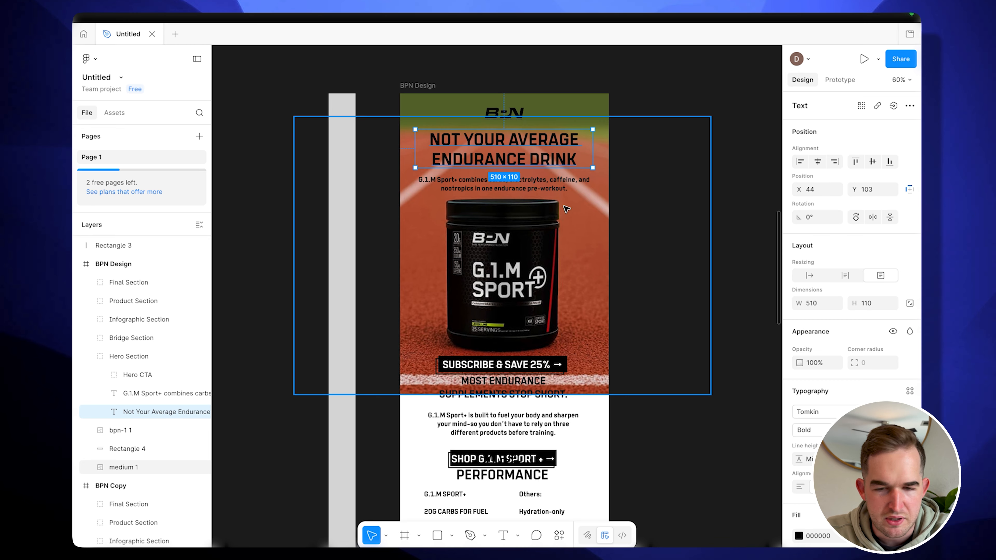
scroll(567, 209, "down", 10)
scroll(567, 209, "up", 13)
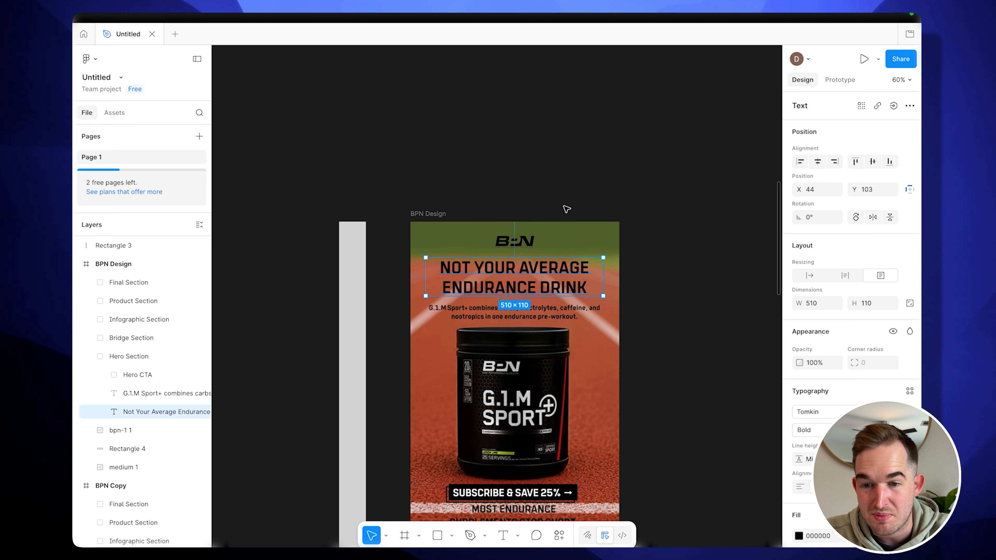
scroll(567, 209, "down", 1)
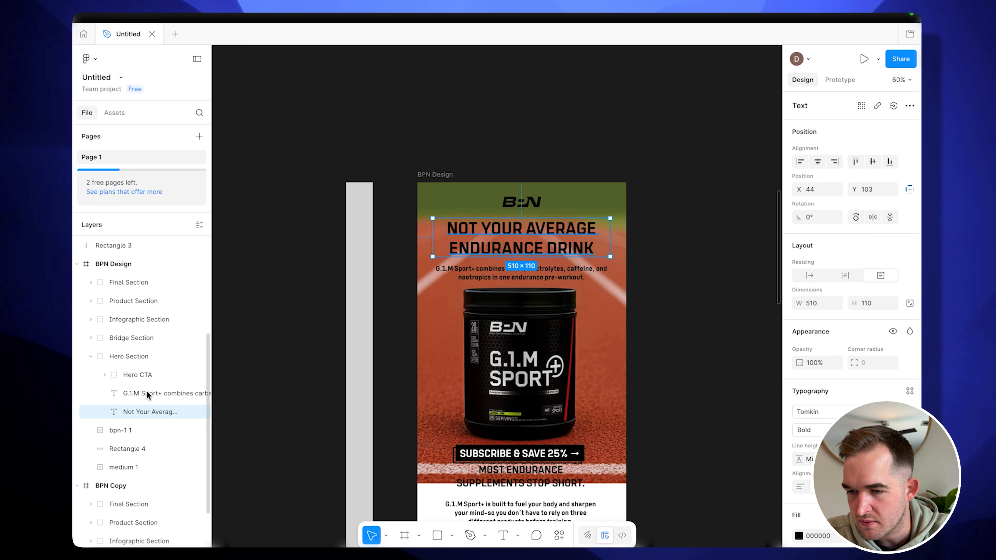
left_click(137, 375, "shift")
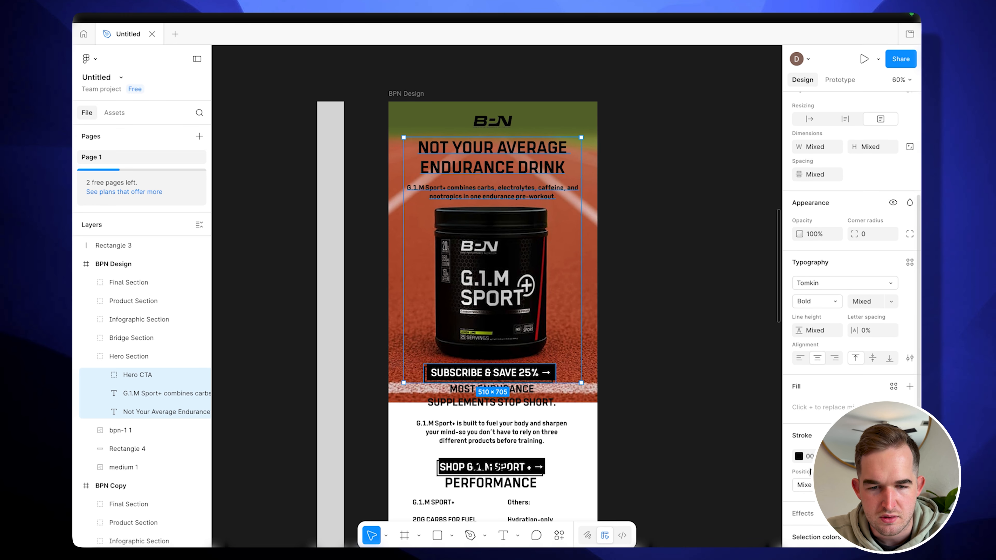
scroll(810, 471, "down", 3)
left_click(799, 468)
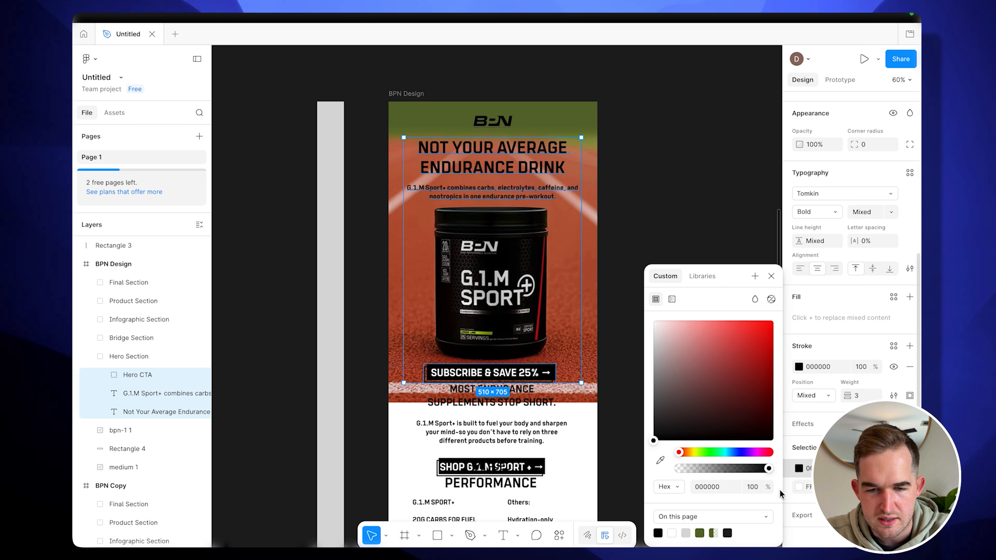
left_click(672, 533)
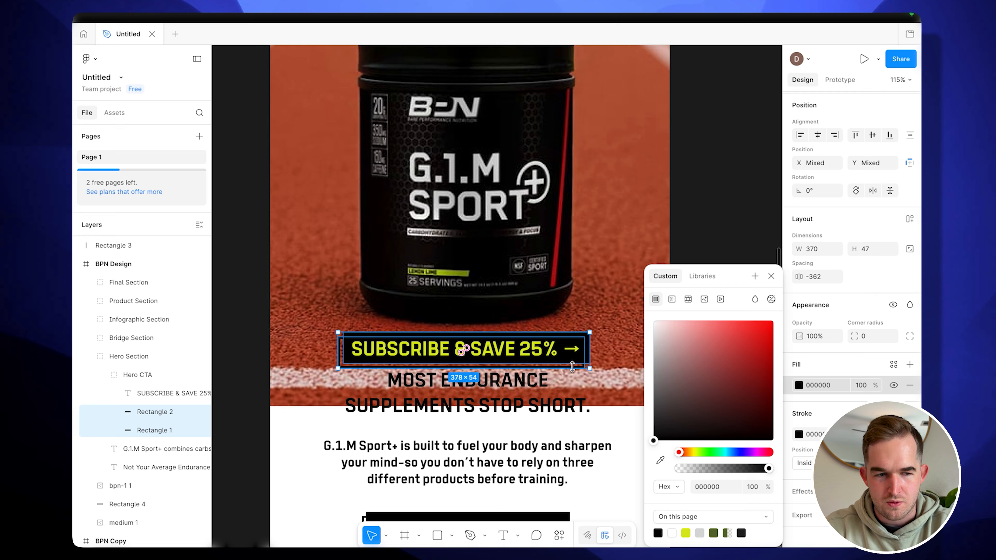
scroll(572, 366, "down", 2)
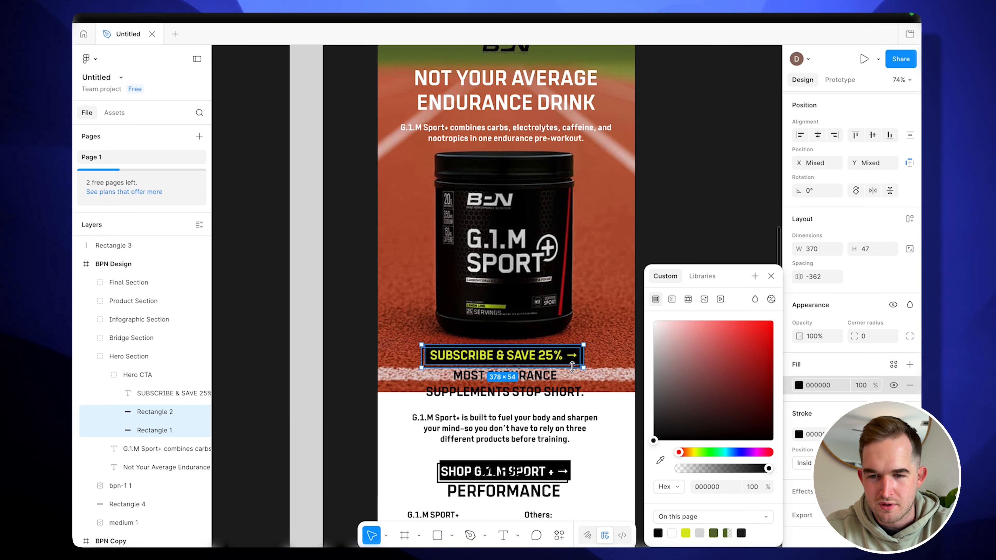
scroll(572, 366, "down", 3)
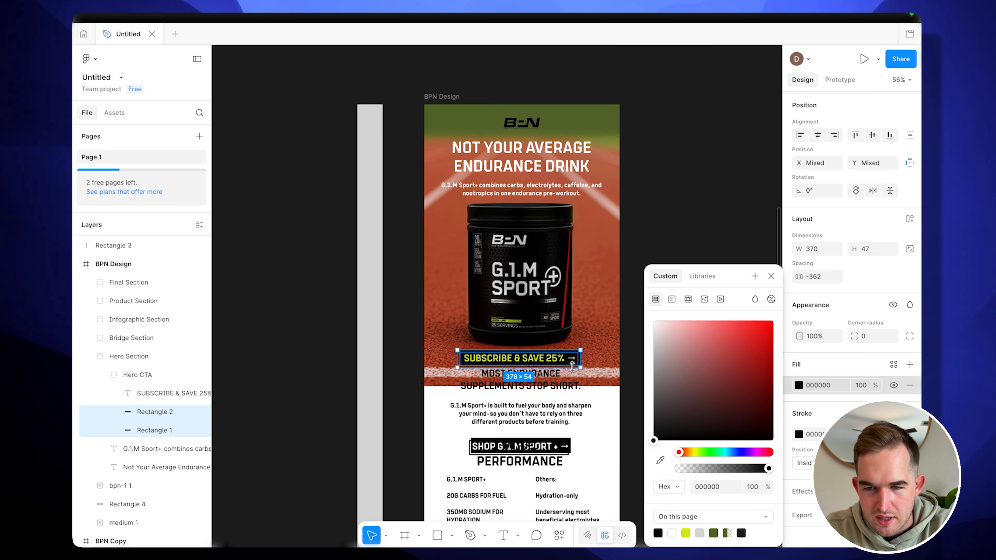
left_click(639, 248)
scroll(639, 248, "down", 3)
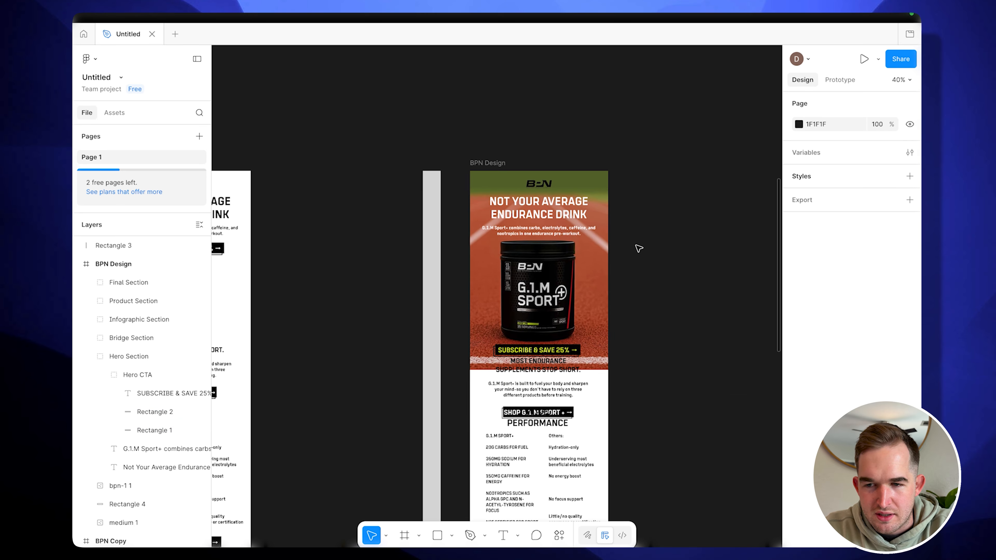
scroll(568, 228, "up", 2)
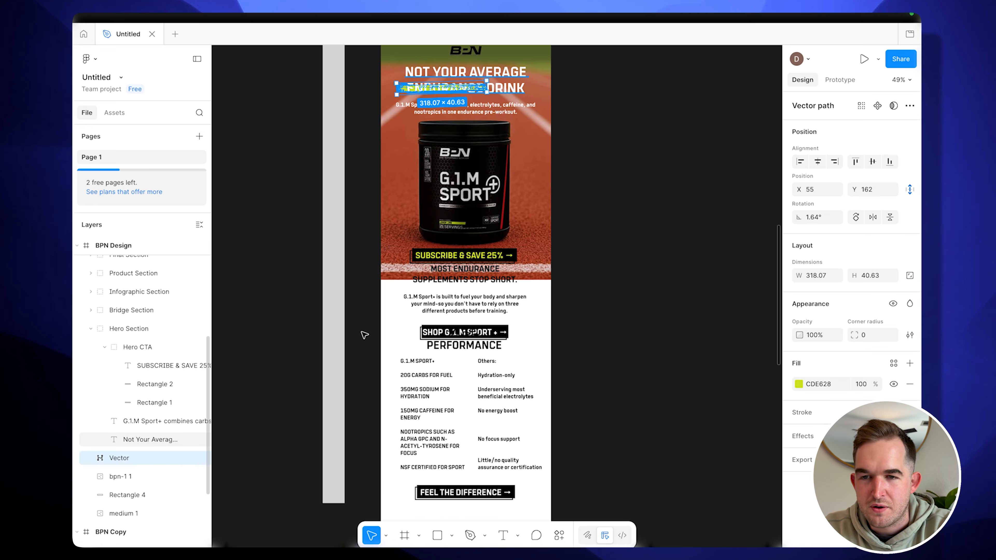
Remove the background of the lemon-lime G.1.M Sport tub image (1200 × 1200) with Icons8 Background Remover.
scroll(365, 335, "up", 2)
left_click(567, 233)
scroll(568, 232, "up", 3)
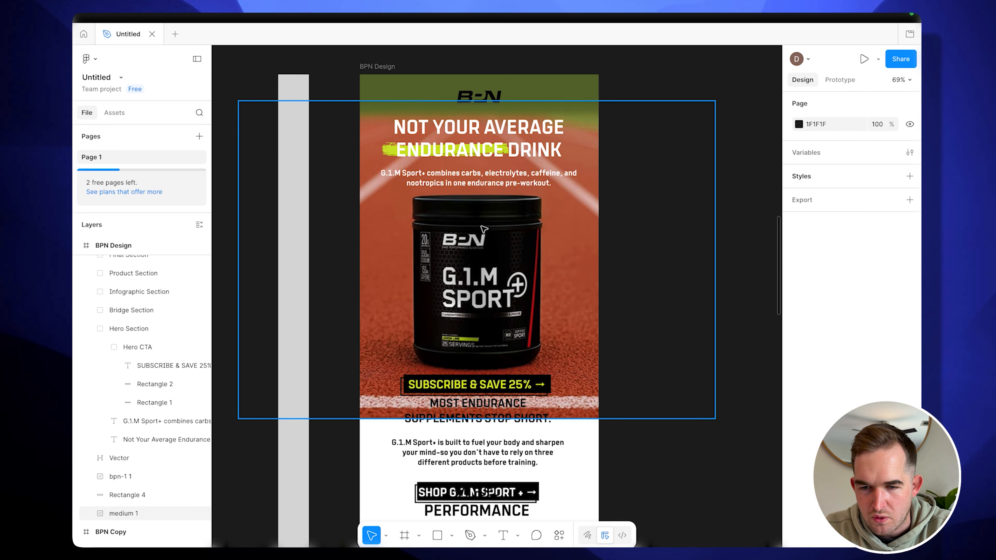
scroll(508, 268, "up", 2)
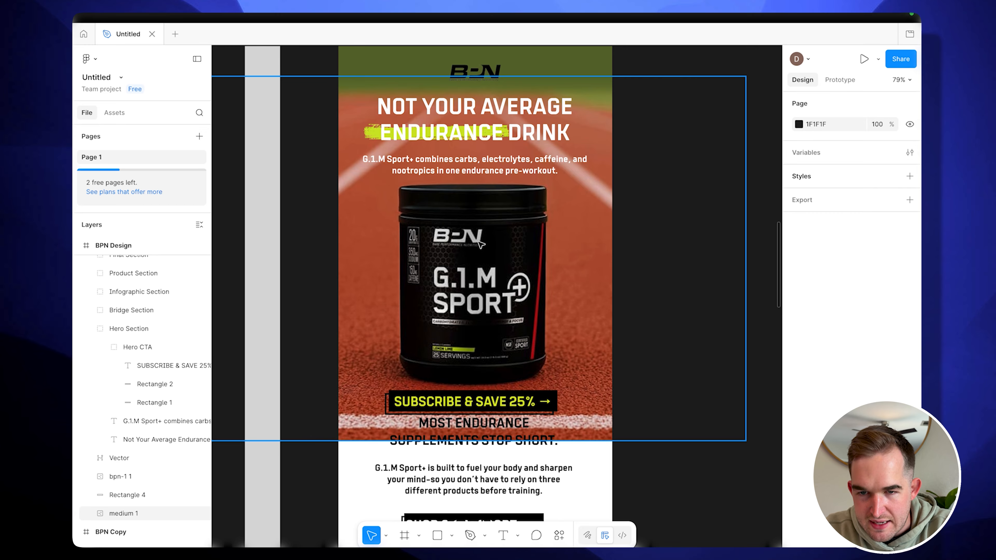
scroll(464, 292, "down", 10)
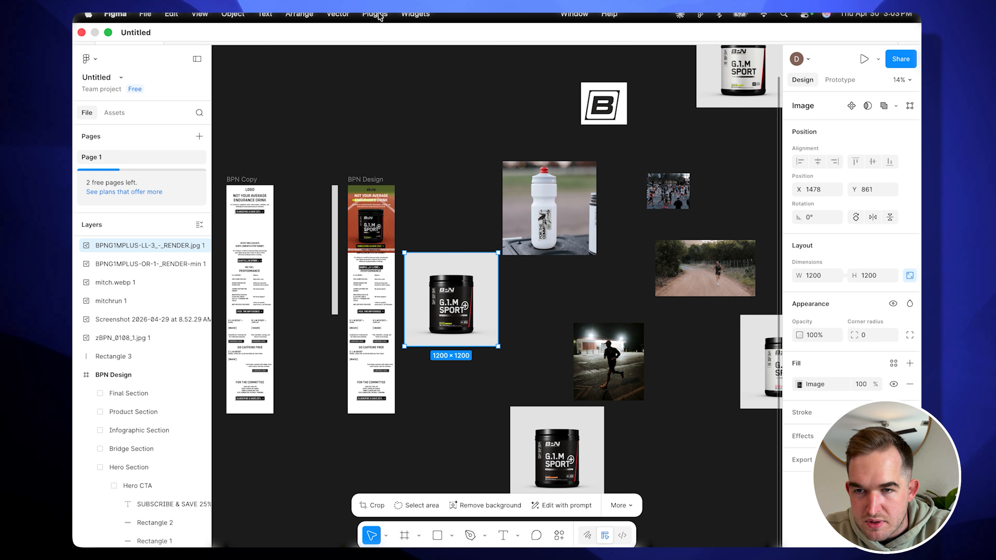
left_click(375, 14)
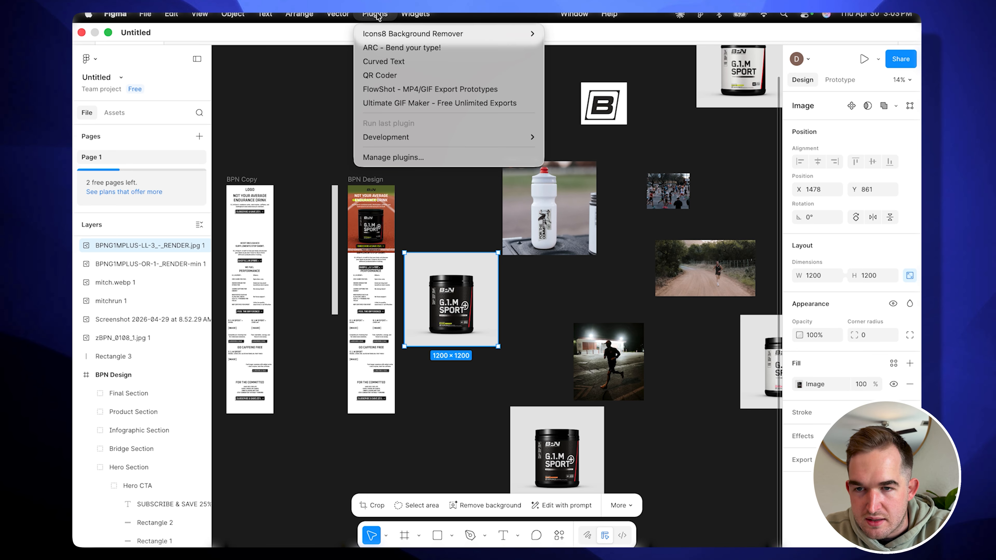
mouse_move(402, 35)
left_click(552, 35)
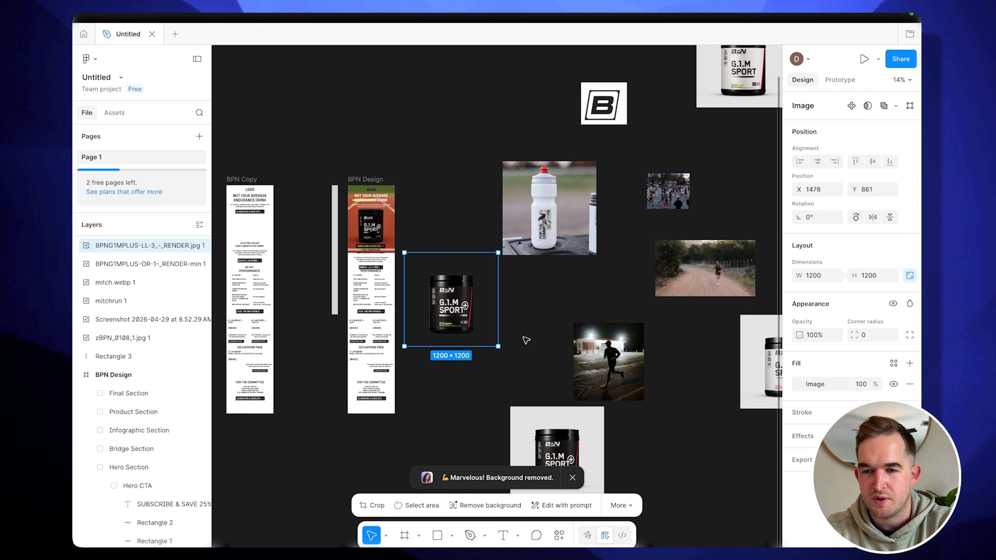
Move the cut-out lemon-lime tub image up next to the hero area of the BPN Design frame.
scroll(471, 303, "up", 5)
scroll(467, 301, "up", 1)
left_click_drag(447, 291, 418, 167)
scroll(418, 168, "left", 2)
scroll(418, 168, "up", 1)
scroll(421, 170, "up", 1)
scroll(421, 170, "left", 1)
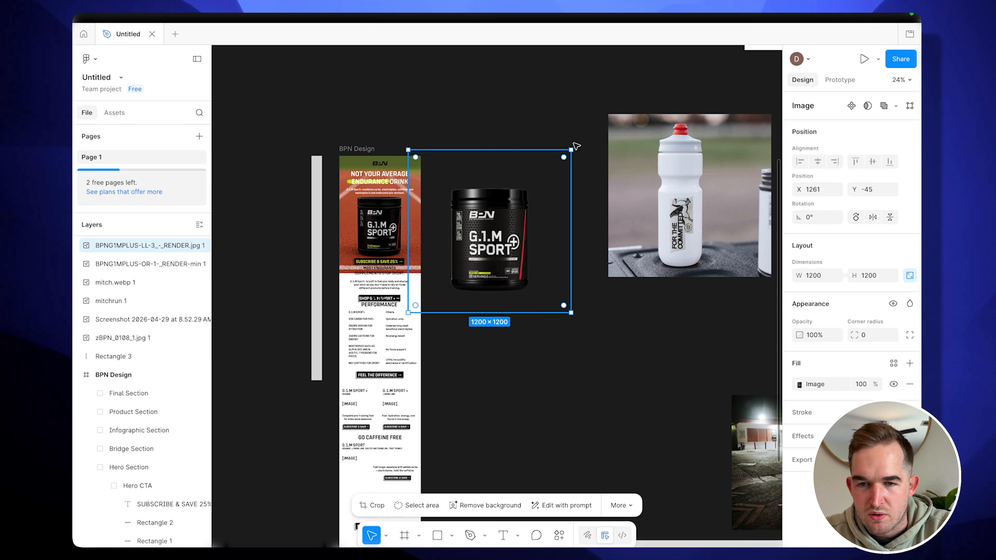
Crop the empty space above and below the tub image and fit it over the hero at about 375 × 478.
double_click(513, 213)
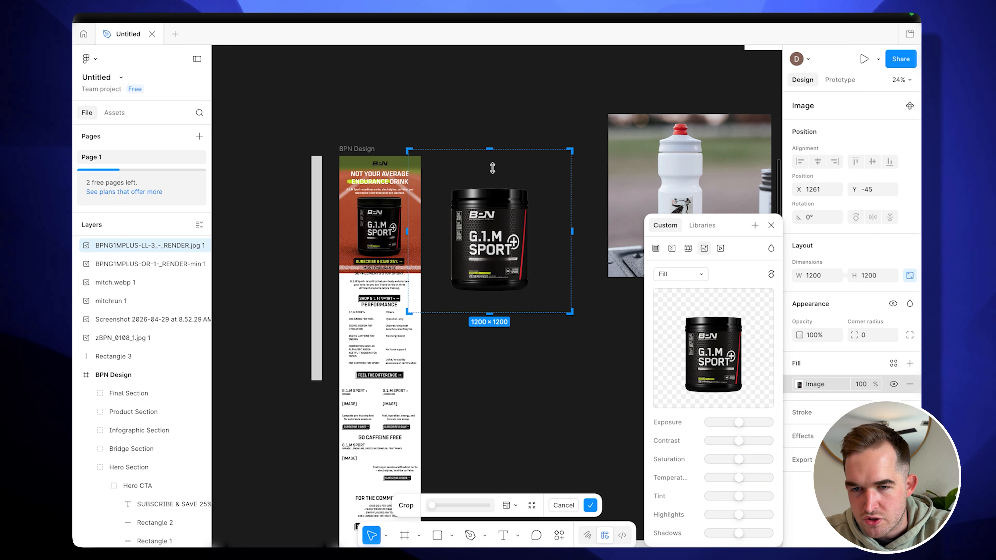
left_click_drag(491, 151, 491, 183)
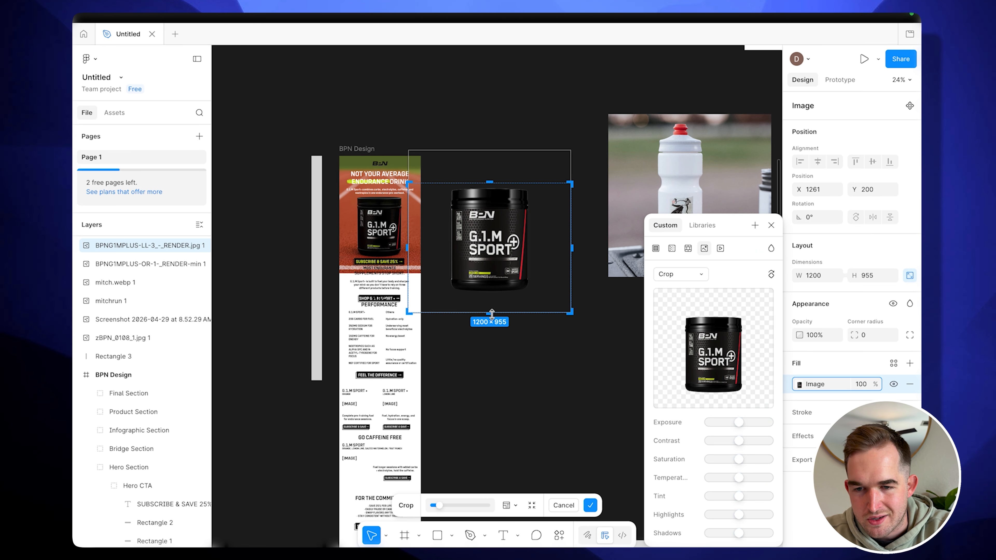
left_click_drag(493, 301, 496, 293)
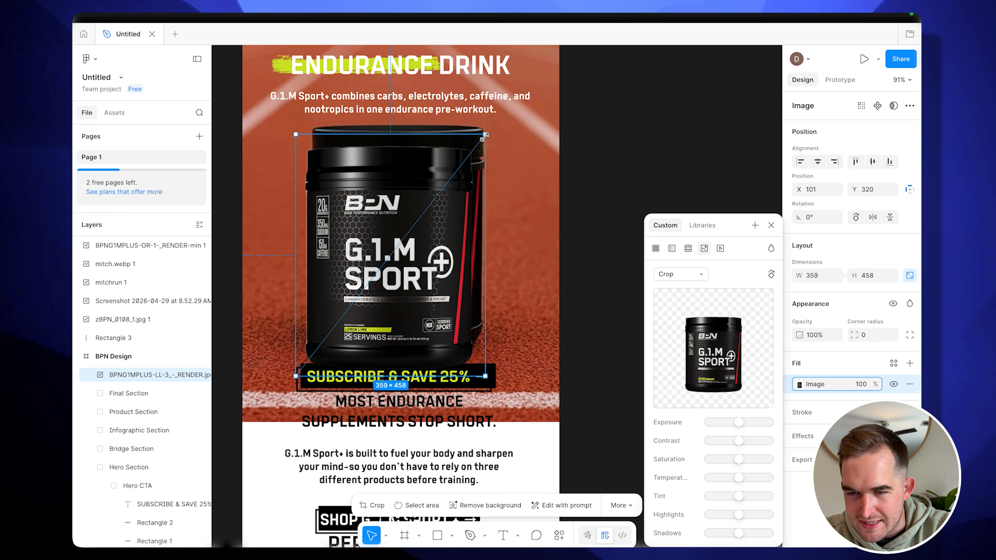
left_click_drag(428, 220, 434, 214)
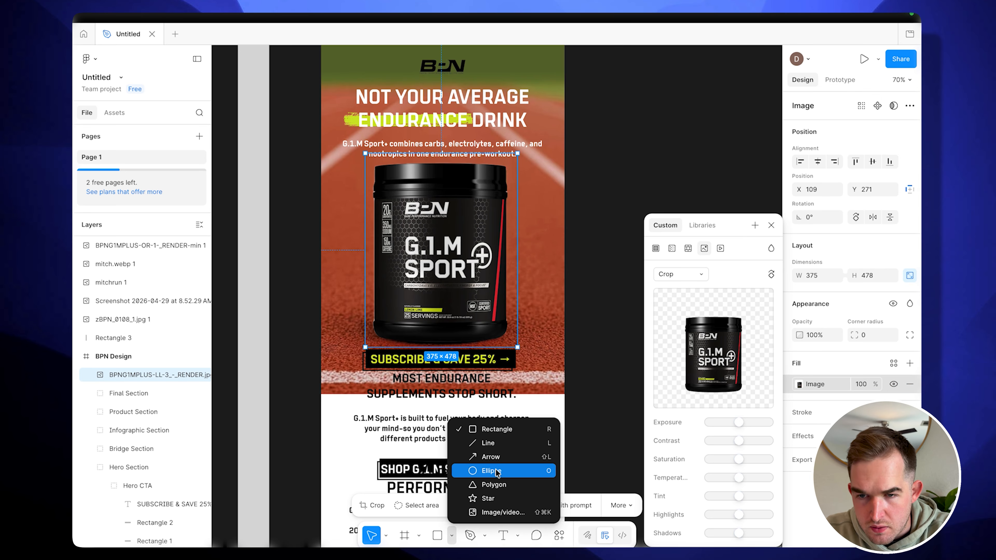
Draw an ellipse about 389 × 489 over the hero tub and move its layer behind the tub in the Hero Section.
left_click(485, 472)
left_click_drag(402, 153, 472, 352)
left_click_drag(472, 255, 516, 253)
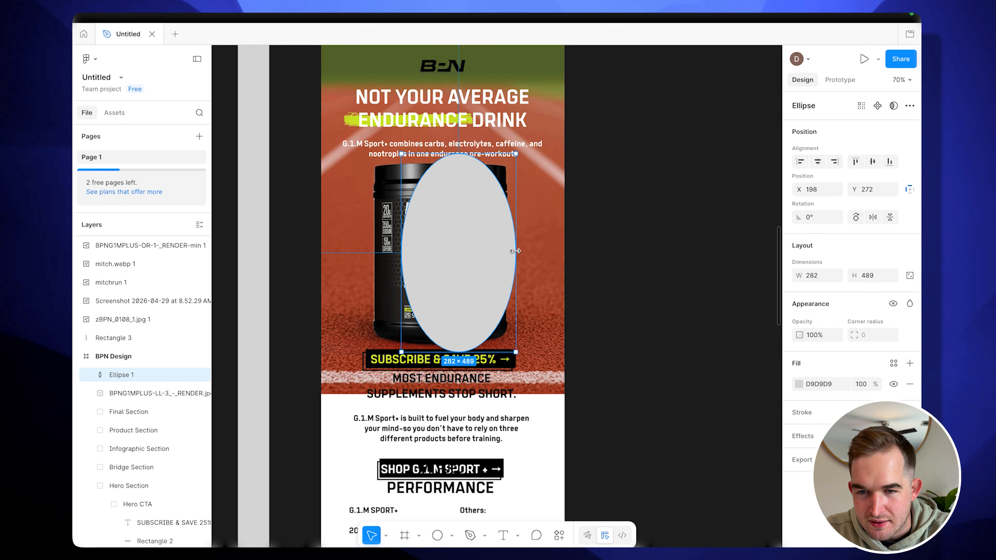
left_click_drag(400, 250, 358, 251)
scroll(145, 343, "down", 2)
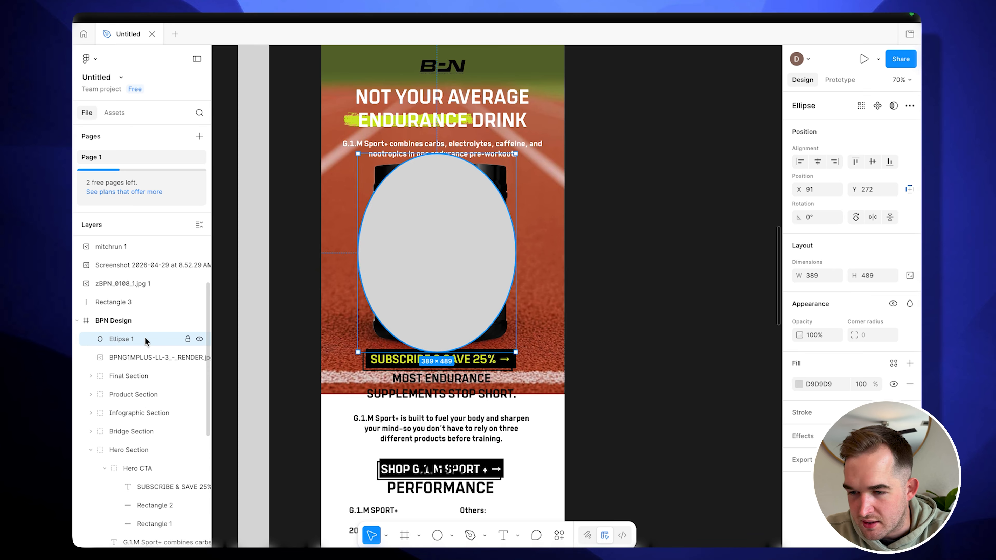
left_click_drag(157, 479, 154, 544)
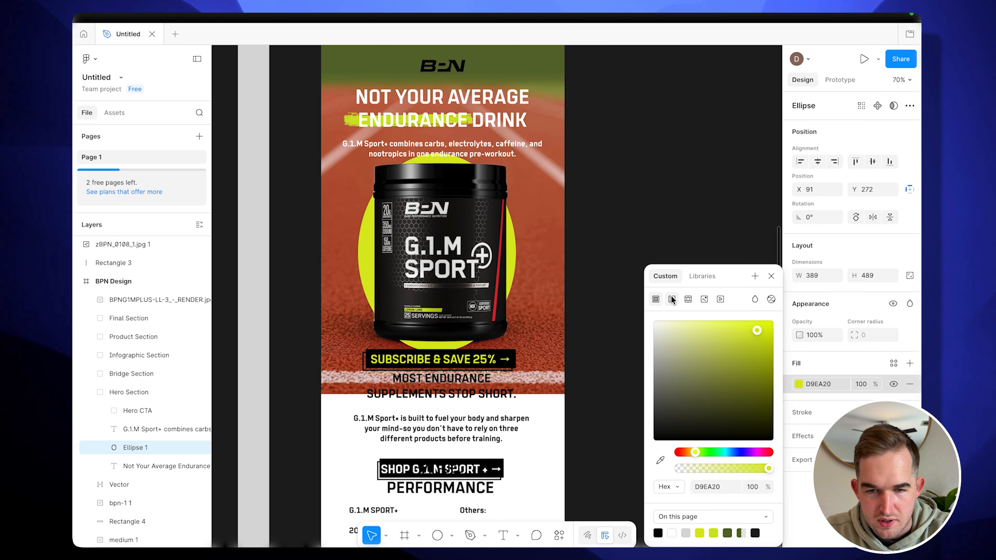
Give the ellipse a radial gradient fill starting from the yellow-green D9EA20.
left_click(672, 300)
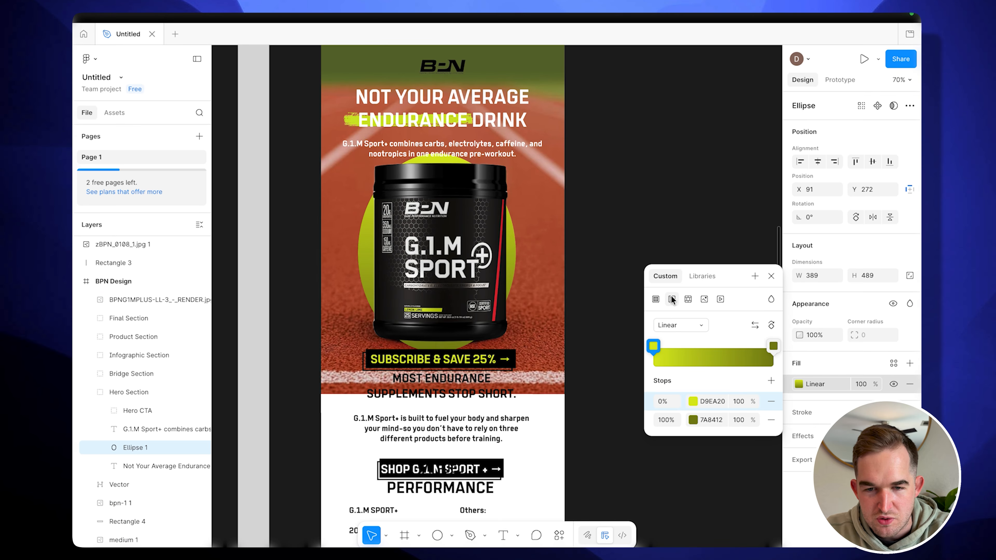
left_click(695, 327)
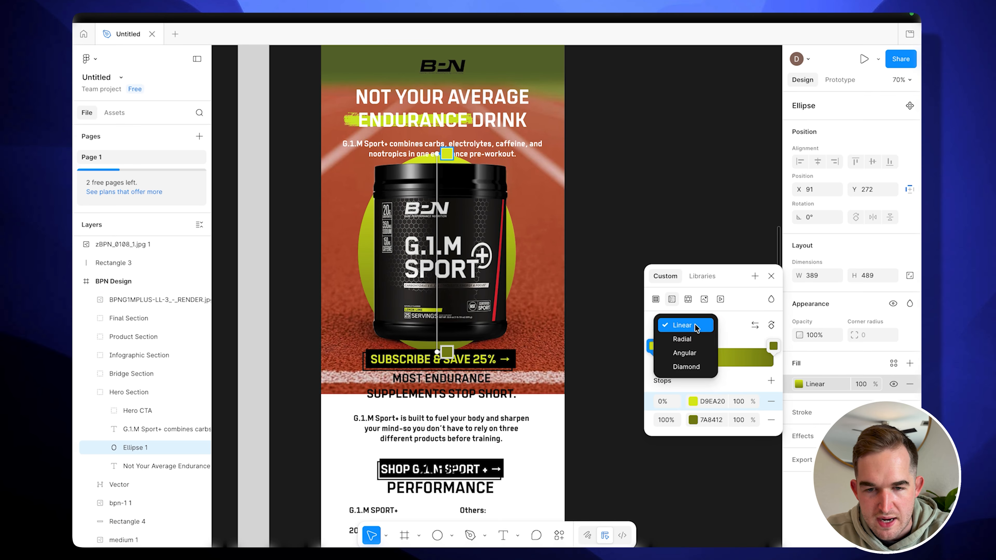
left_click(692, 344)
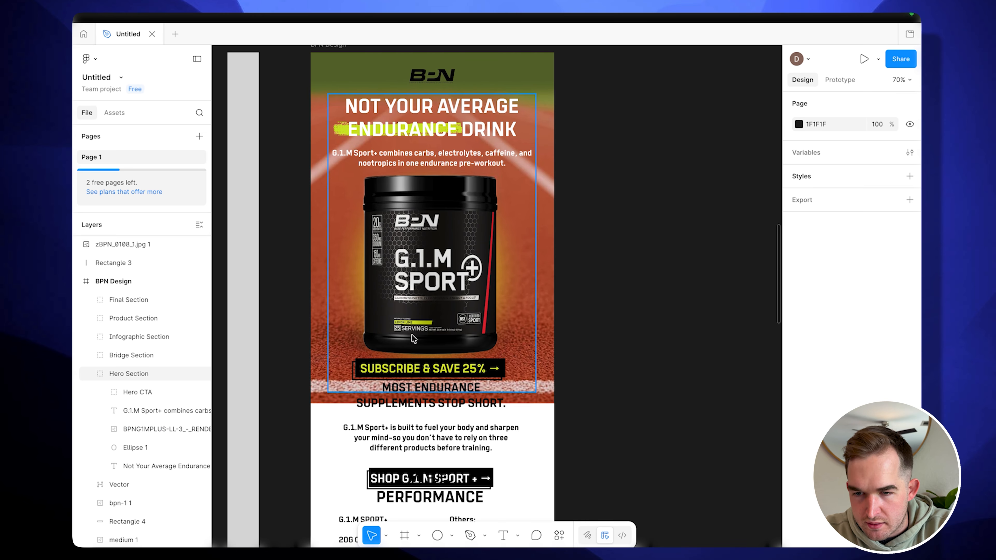
Move the Final Section down to the lower end of the BPN Design frame, at about Y 2643.
scroll(612, 322, "down", 5)
scroll(612, 323, "down", 3, "ctrl")
scroll(613, 324, "down", 1, "ctrl")
scroll(601, 325, "up", 1)
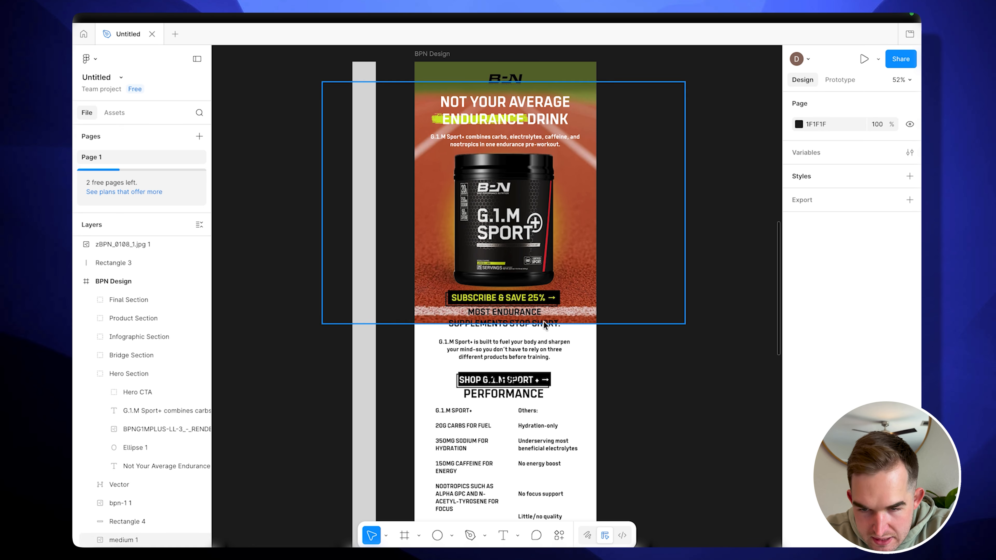
left_click(520, 325)
scroll(522, 324, "down", 3, "ctrl")
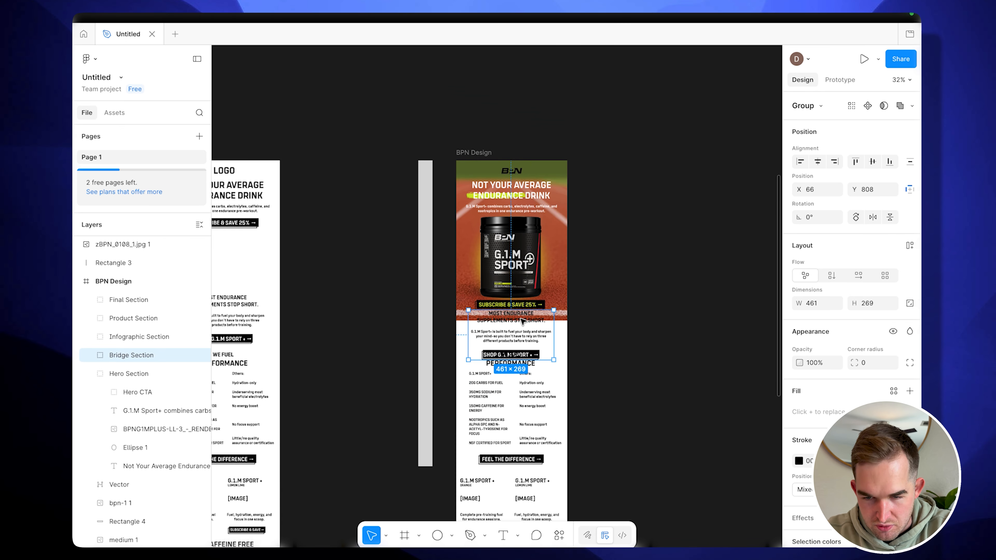
scroll(523, 322, "down", 4)
scroll(522, 321, "down", 3)
left_click_drag(518, 368, 517, 395)
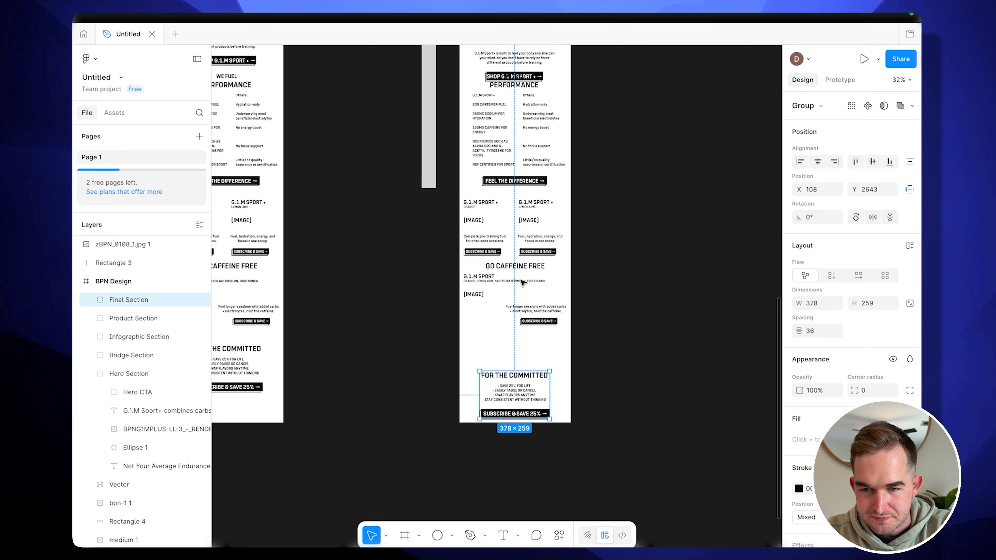
Space out the remaining groups by moving the Product, Infographic and Bridge sections down to about Y 1960, 1290 and 896.
left_click(522, 282)
scroll(523, 280, "up", 4)
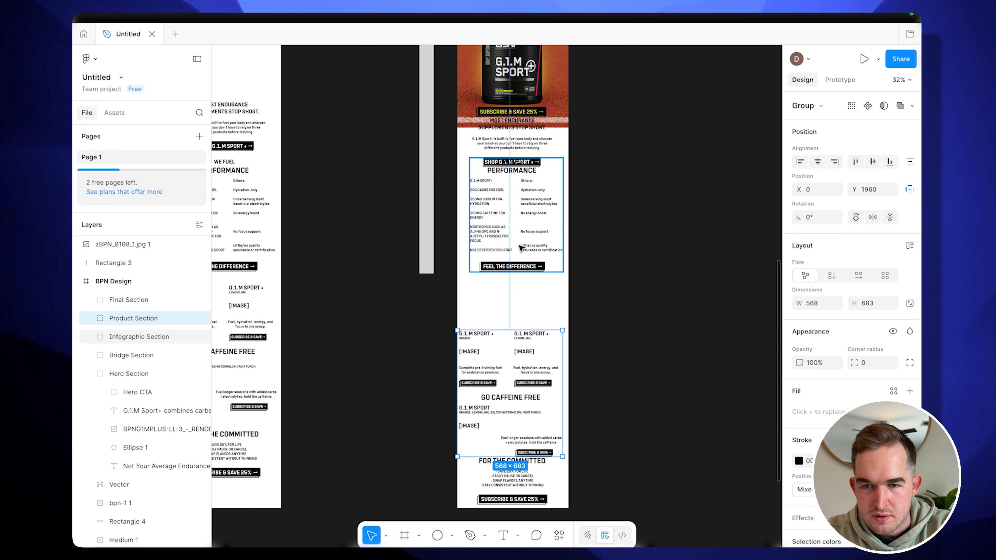
left_click(520, 248)
scroll(520, 274, "up", 3)
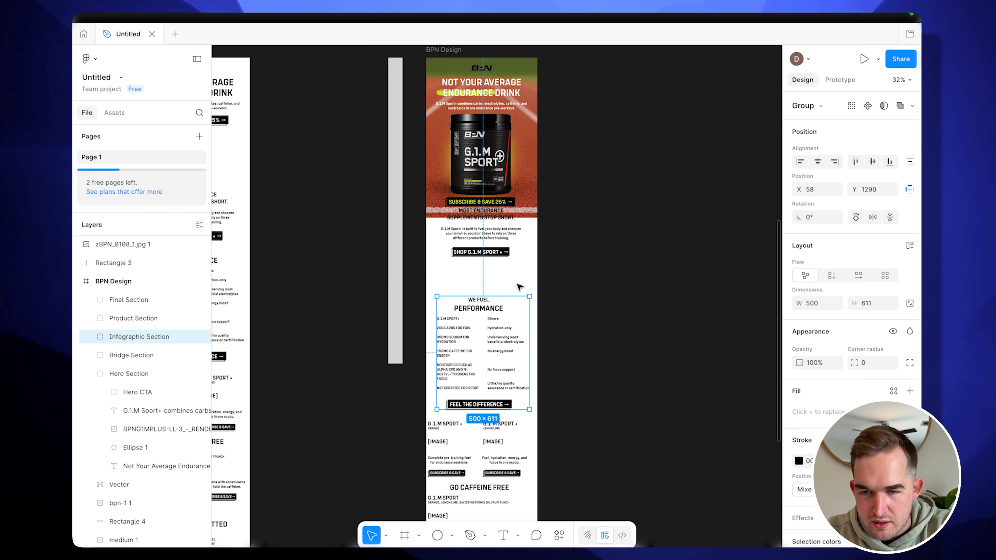
left_click(493, 234)
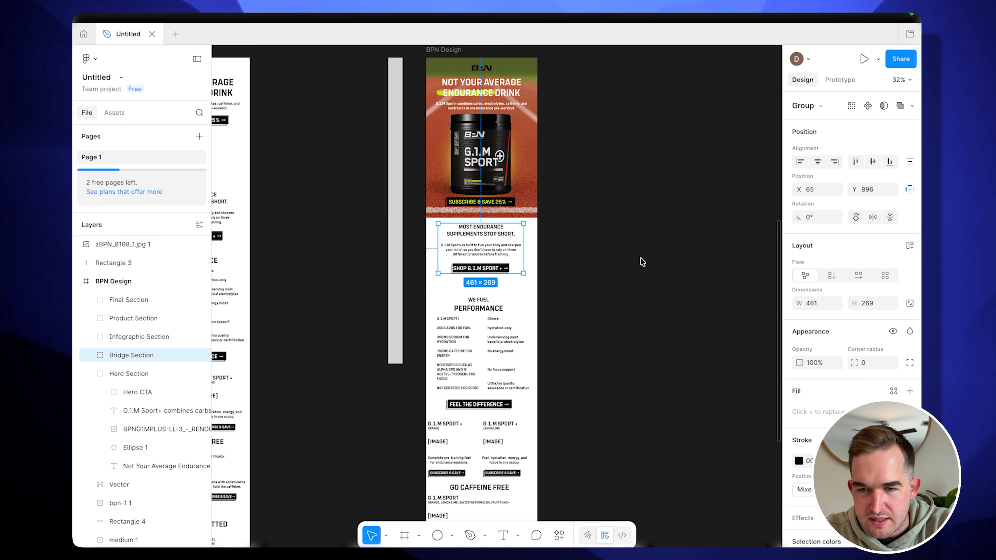
Paste the paper rip image and place it across the hero photo's lower edge at about X 707, Y 784.
scroll(546, 210, "up", 5)
scroll(545, 211, "left", 2)
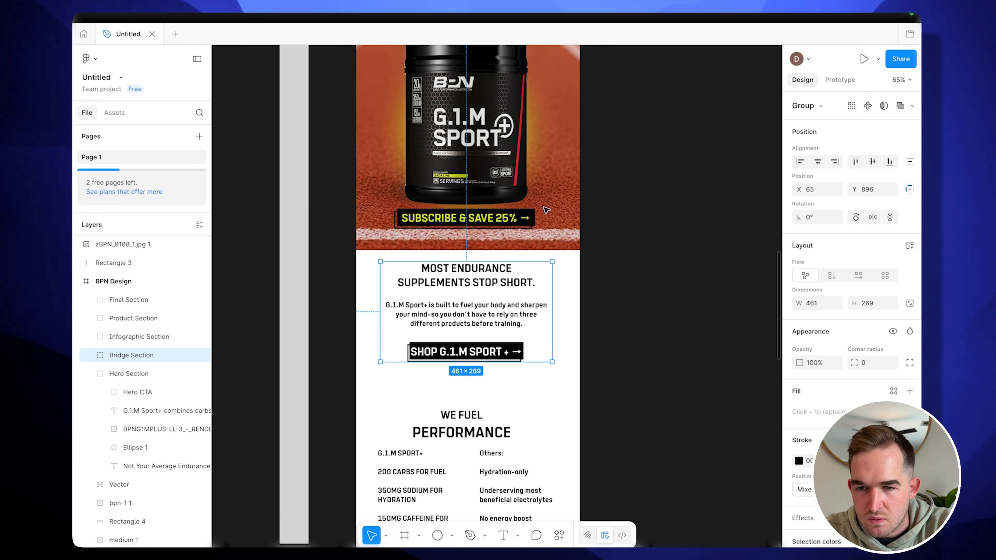
key("super+v")
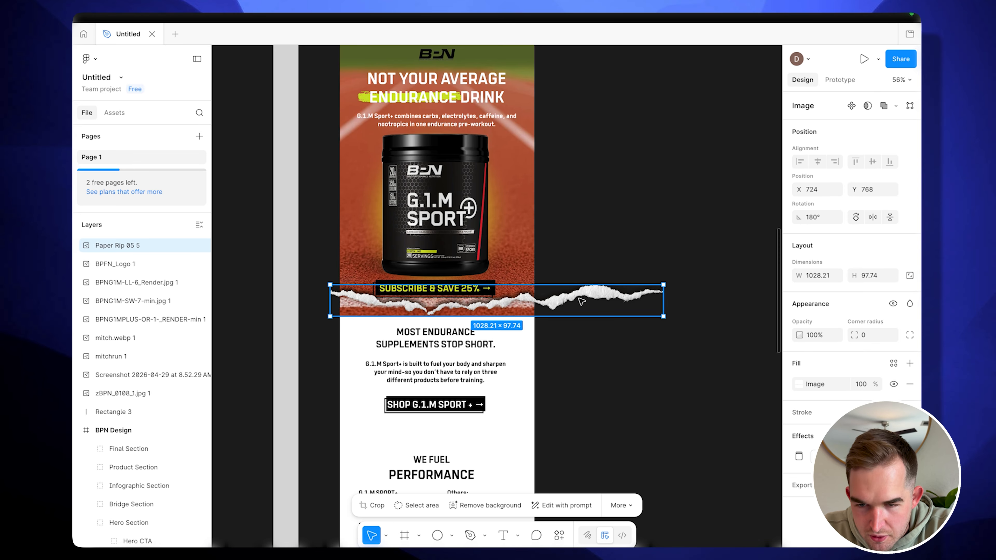
left_click_drag(606, 303, 606, 305)
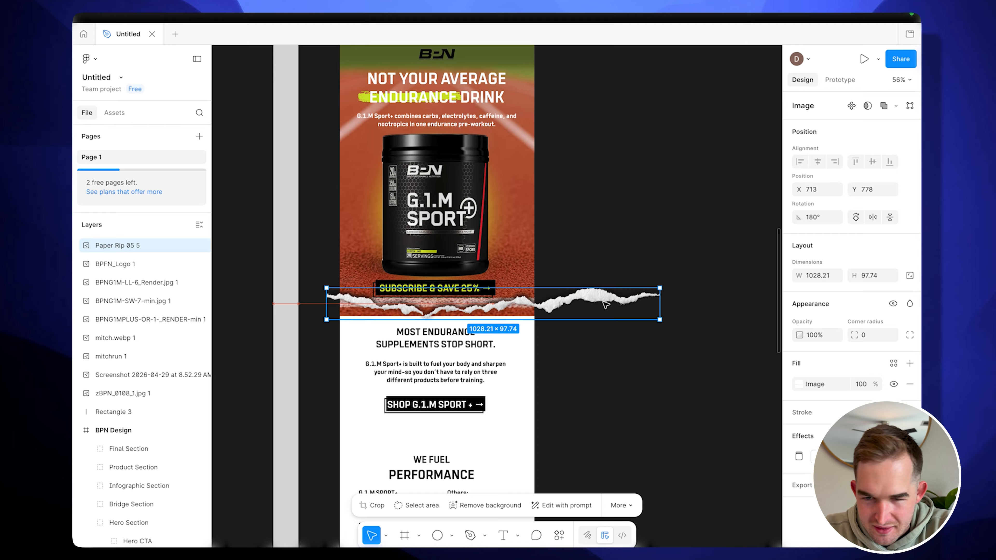
scroll(397, 288, "up", 5)
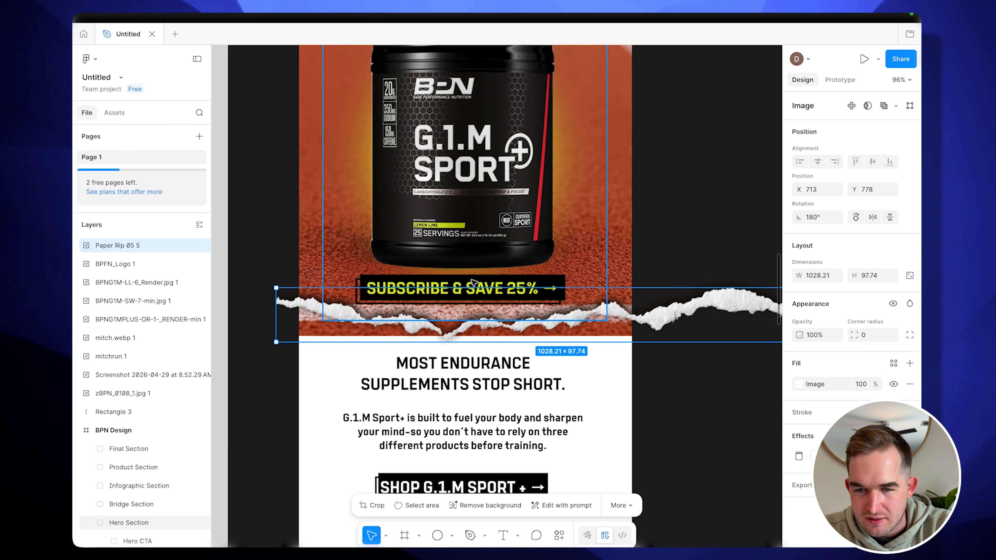
left_click_drag(591, 321, 588, 324)
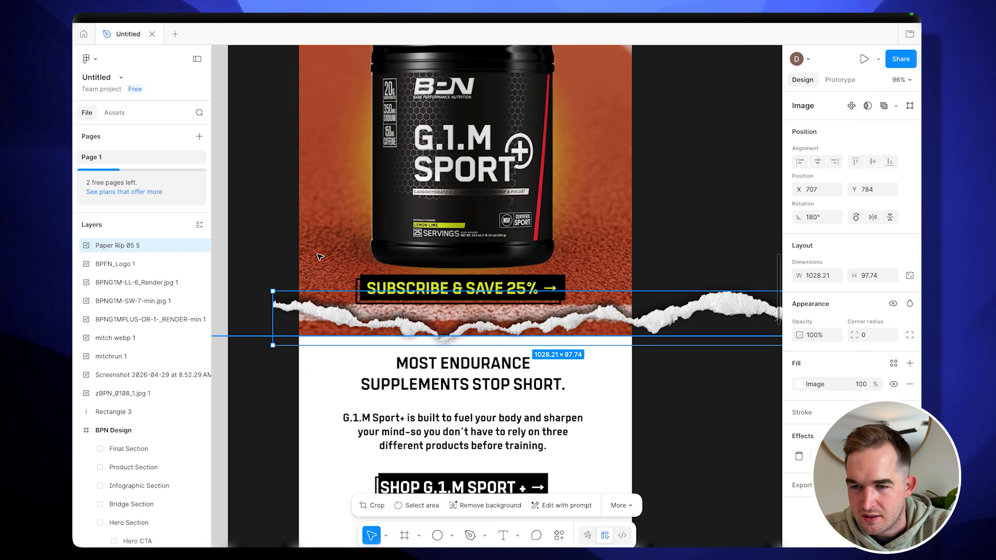
Flatten the hero background photo "medium 1" and pull its lower-left corner point in to the frame's left edge beneath the rip.
scroll(134, 456, "down", 4)
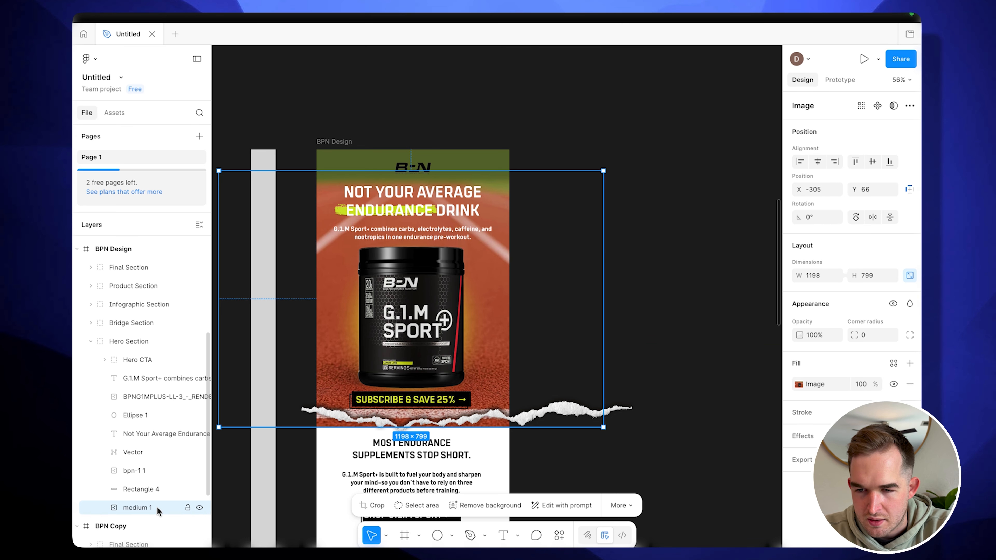
right_click(157, 507)
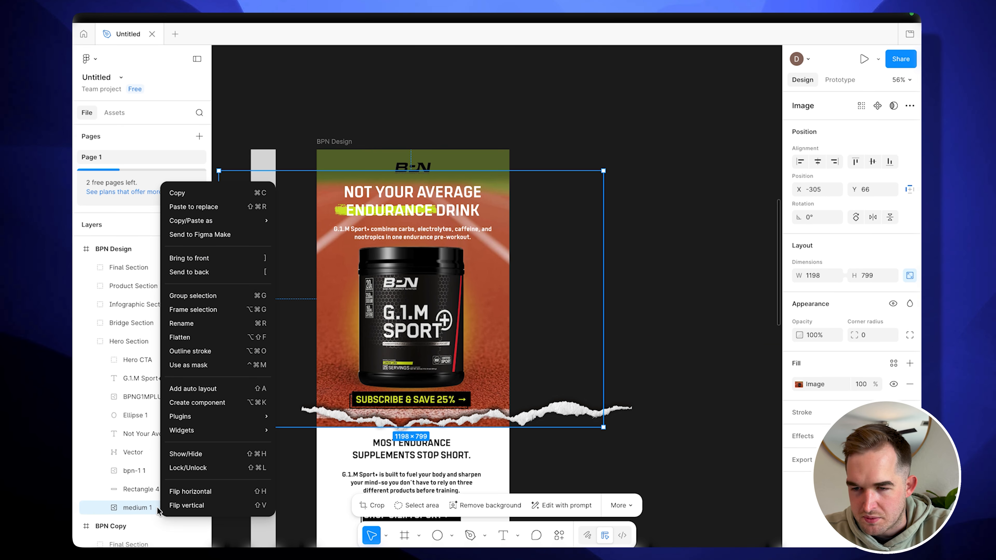
left_click(194, 337)
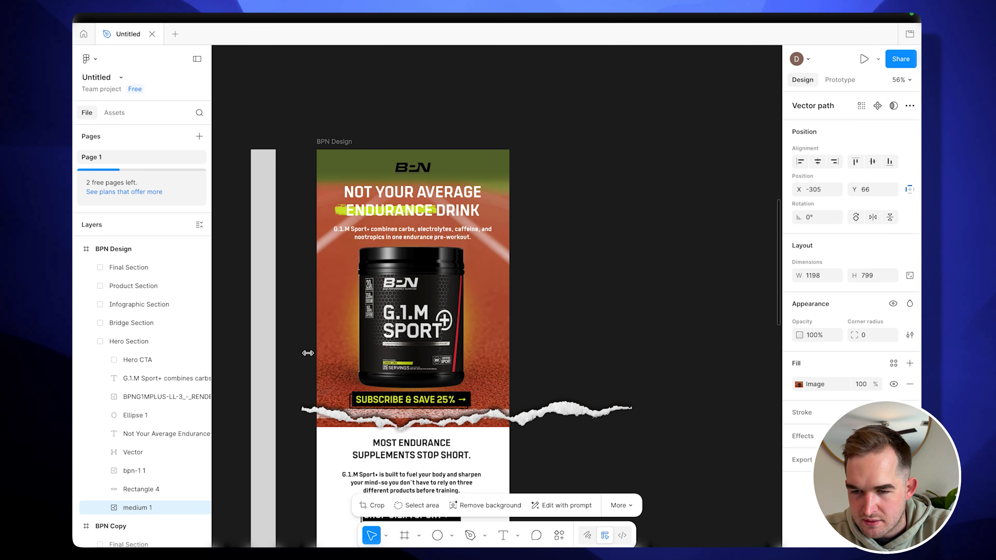
key("Return")
left_click_drag(219, 427, 317, 428)
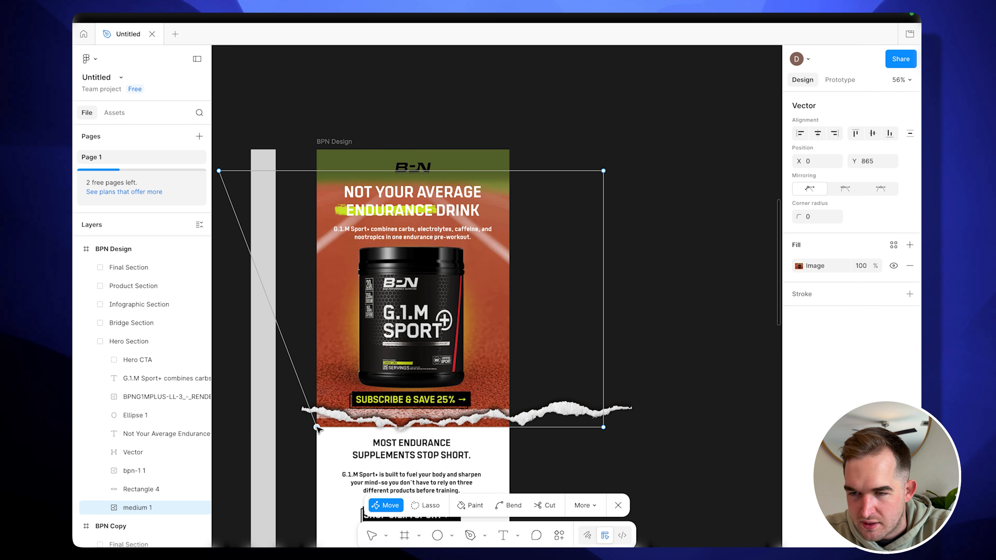
left_click(219, 171)
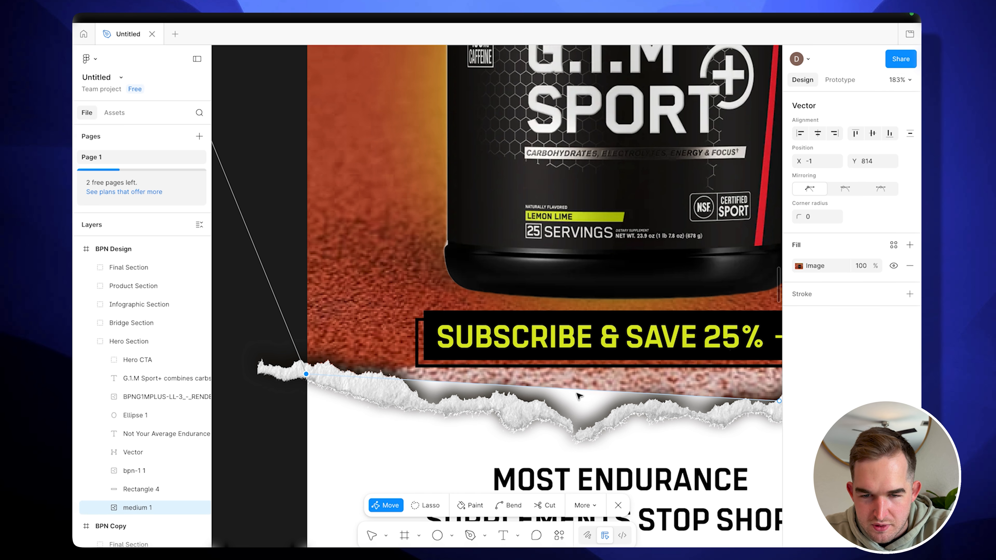
Reshape the hero photo's lower edge point by point so it follows the paper rip across the frame's width.
scroll(574, 394, "down", 3)
left_click_drag(720, 400, 462, 402)
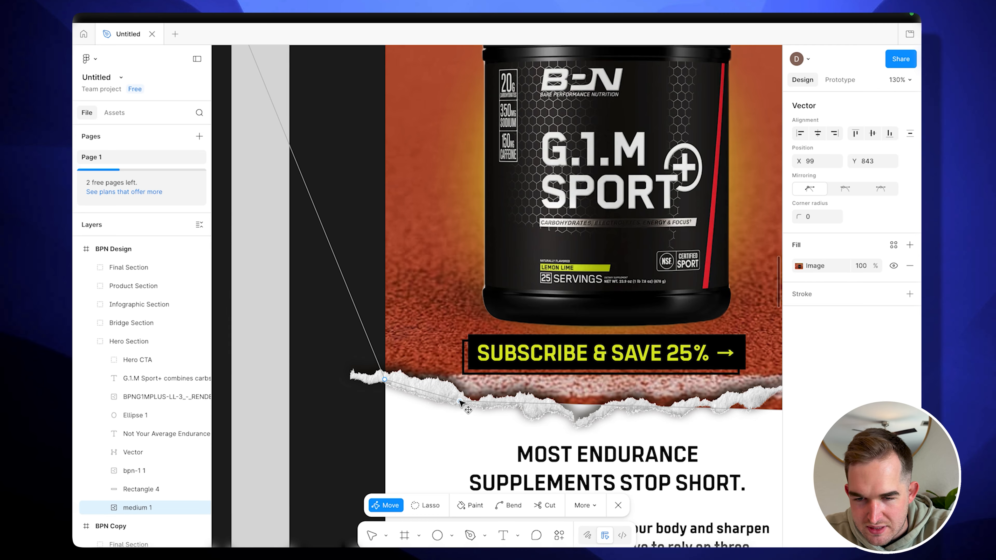
left_click_drag(752, 410, 534, 404)
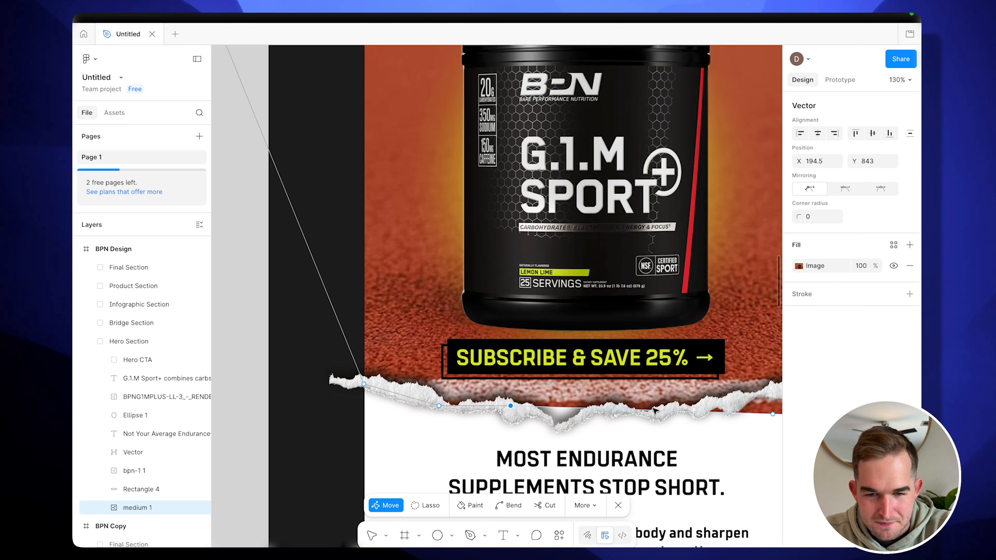
scroll(486, 429, "down", 5)
left_click_drag(748, 420, 650, 418)
scroll(650, 419, "up", 10)
left_click_drag(480, 432, 387, 430)
left_click_drag(518, 425, 566, 393)
Pull the hero photo's upper corner points in to the frame's side edges and finish editing the shape.
scroll(566, 393, "down", 10)
left_click_drag(673, 156, 584, 158)
left_click_drag(300, 156, 395, 157)
left_click(652, 291)
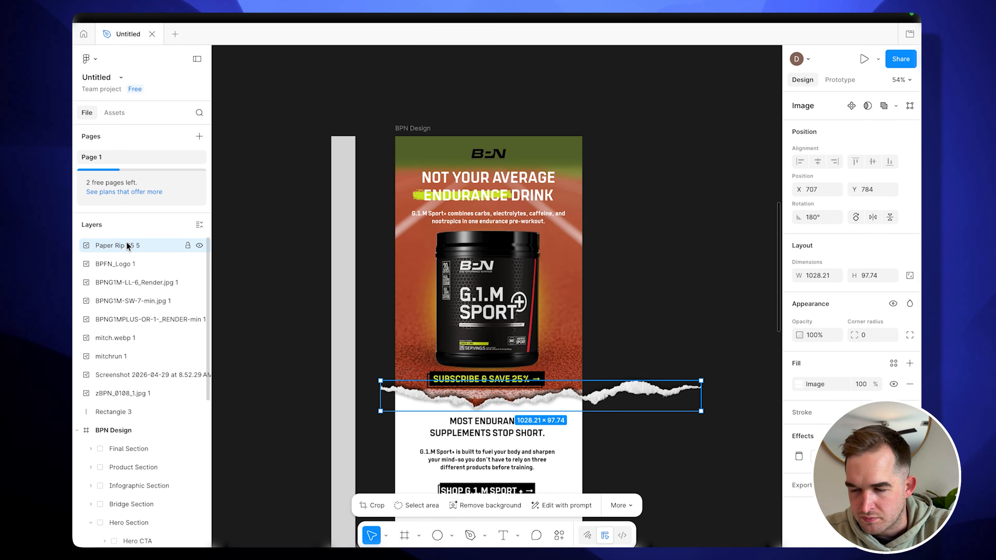
Move the Paper Rip layer into the Hero Section group above the Hero CTA, and nudge the Hero CTA down to Y 766.
left_click_drag(127, 245, 133, 538)
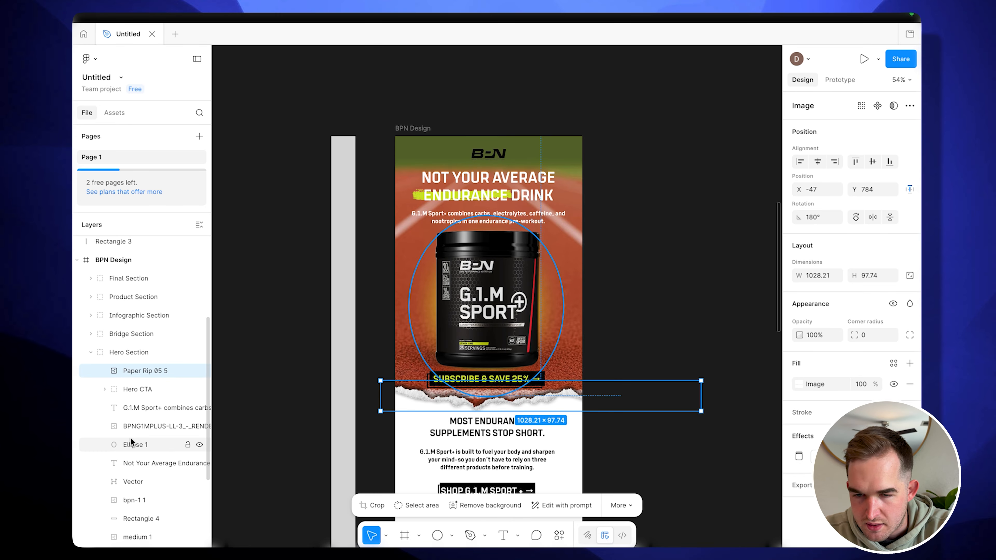
left_click(165, 389)
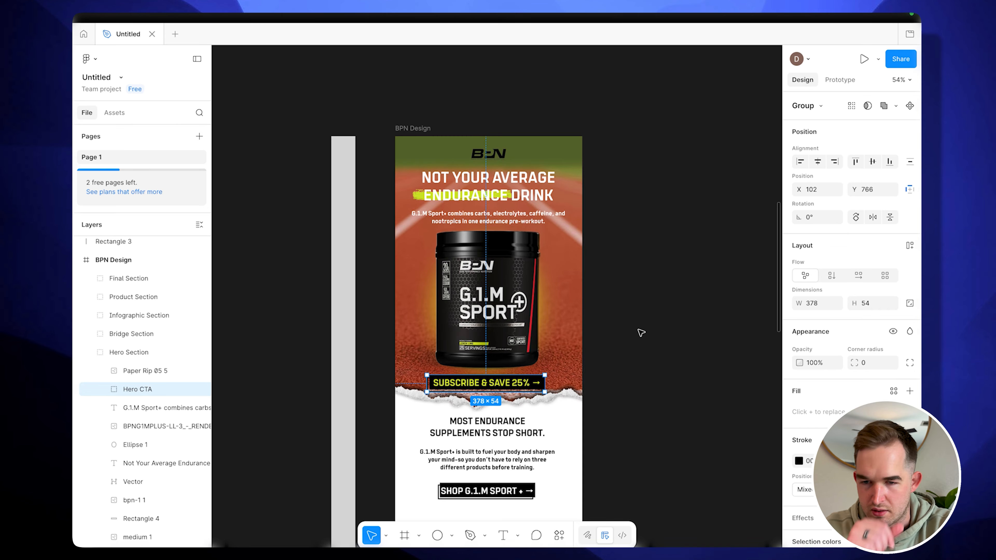
scroll(641, 333, "down", 3)
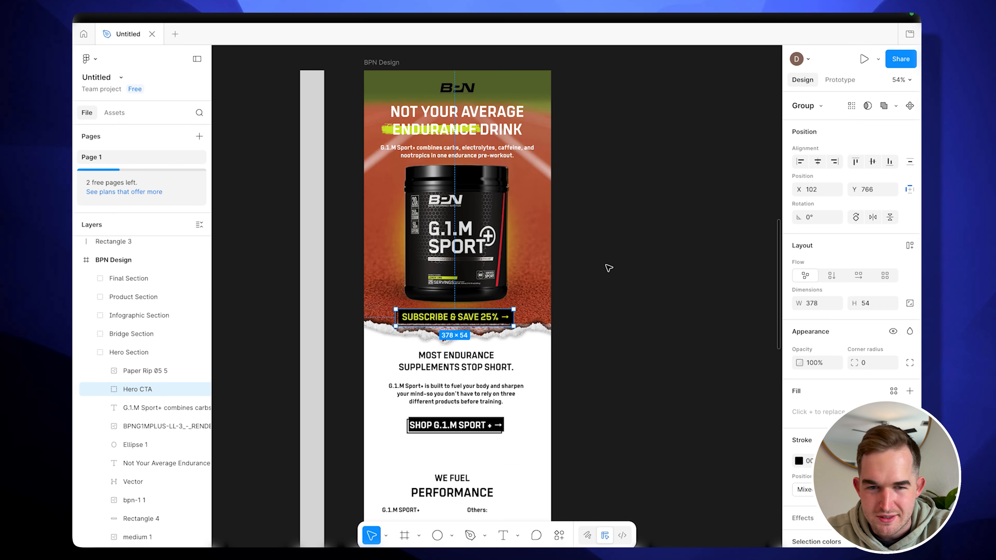
scroll(694, 347, "right", 2)
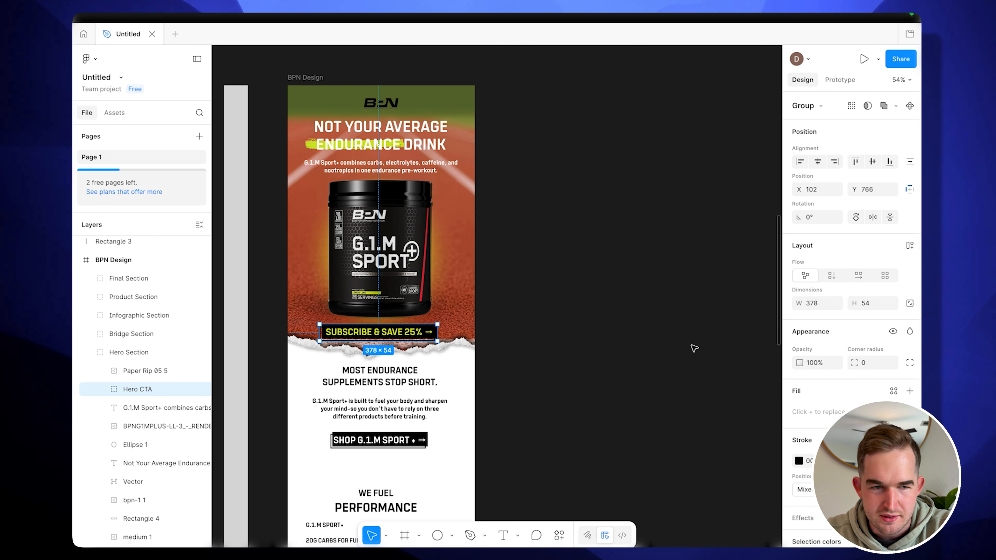
scroll(693, 347, "up", 1)
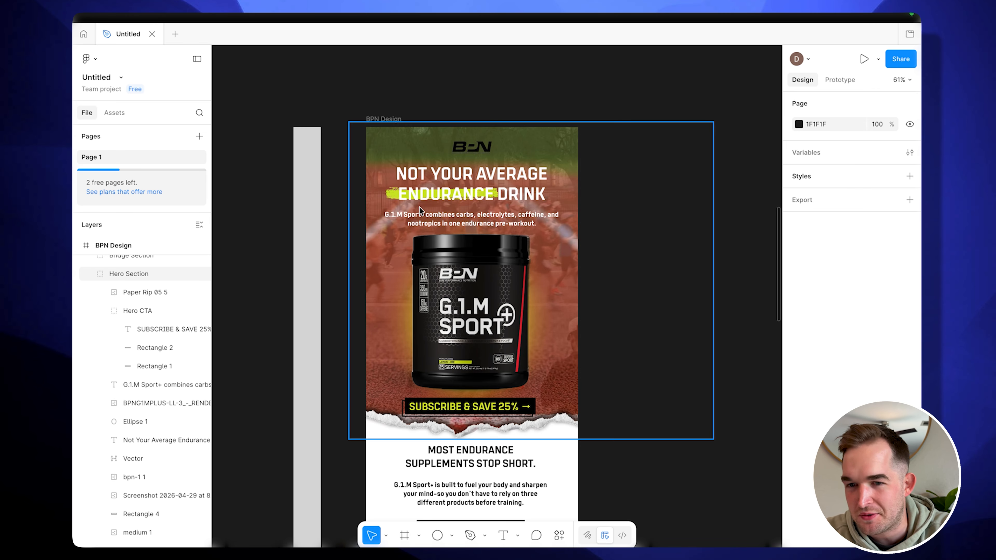
Resize the night runner photo to a width of 600 and move it beside the BPN Design frame at about X 1856, Y 1061.
scroll(473, 274, "down", 8)
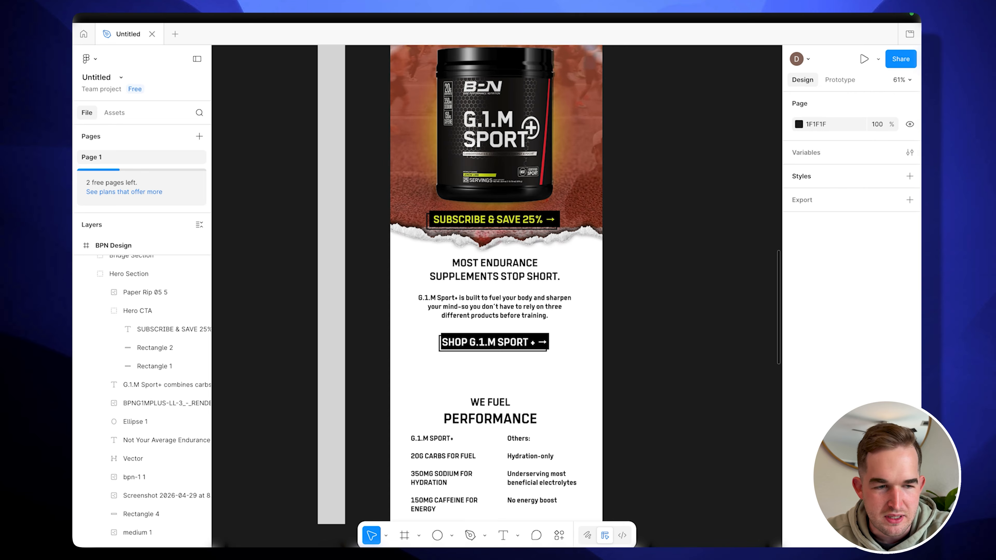
left_click(511, 275)
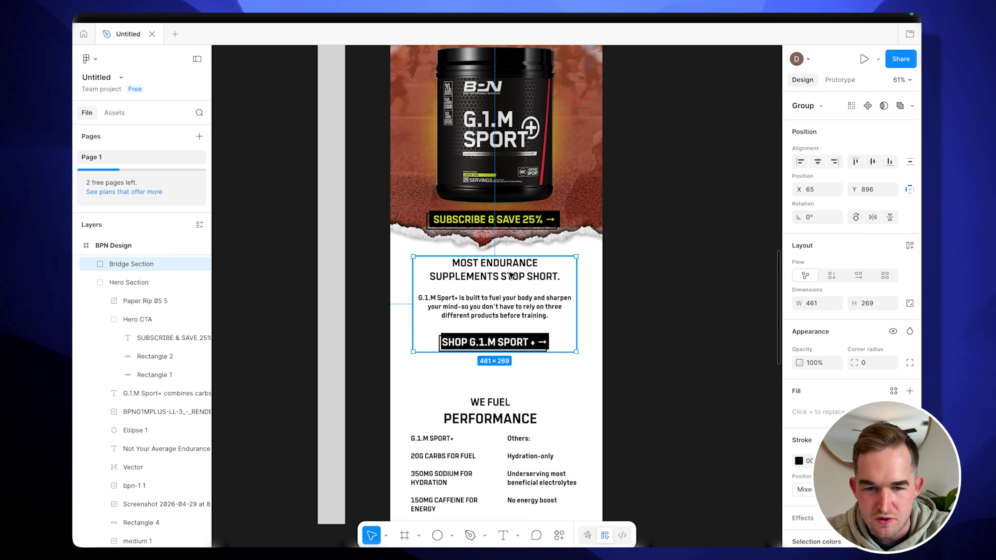
scroll(637, 312, "down", 5)
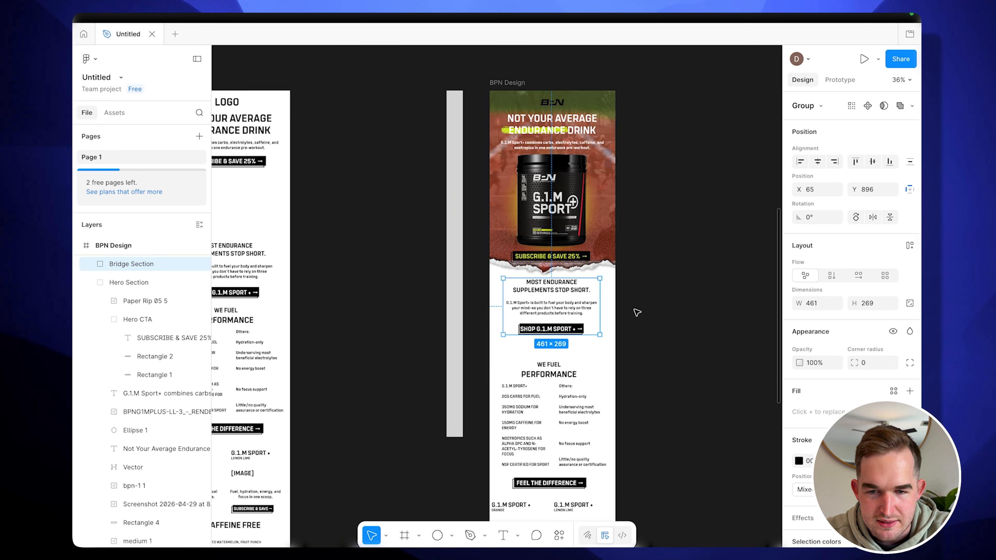
left_click(637, 313)
scroll(636, 312, "right", 5)
scroll(637, 312, "up", 5)
scroll(637, 312, "right", 1)
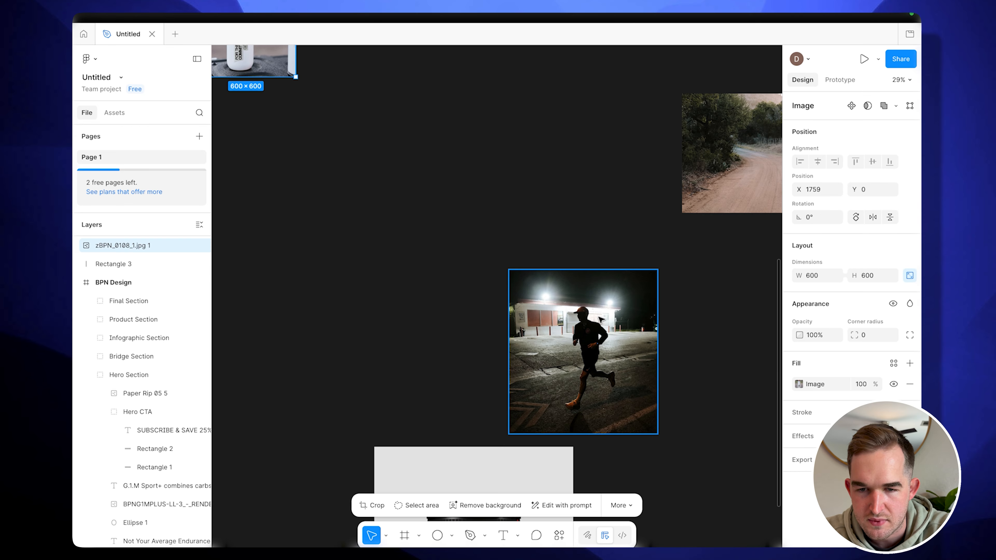
left_click(600, 320)
left_click(812, 275)
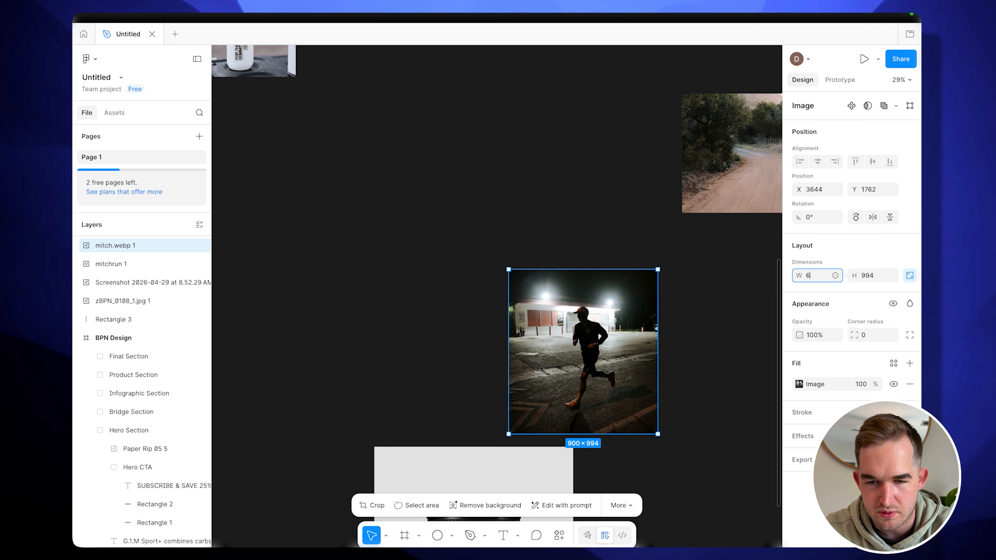
key("Return")
left_click_drag(537, 316, 242, 200)
scroll(241, 200, "left", 10)
scroll(241, 200, "up", 3)
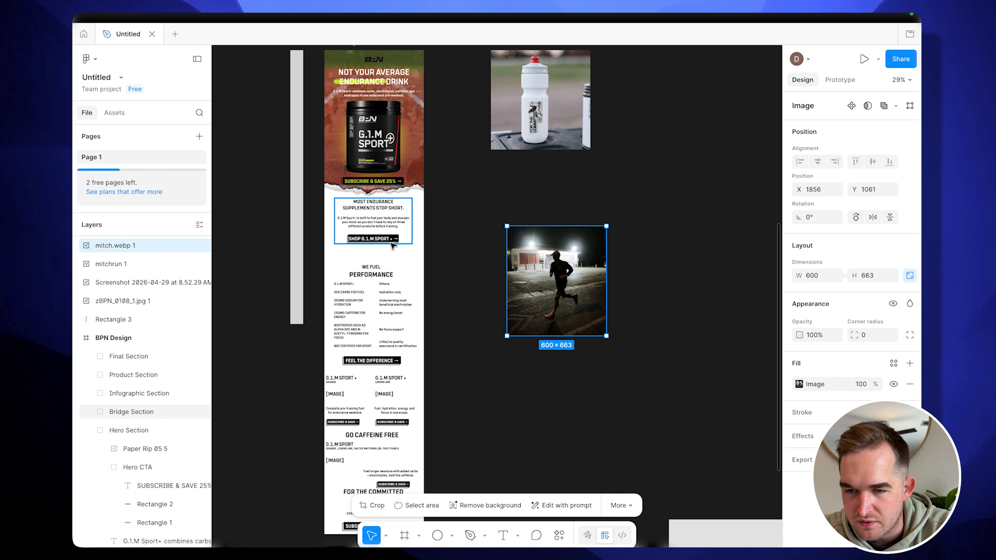
Move the Infographic Section group up to about Y 1224, closer to the Bridge Section.
left_click(379, 292)
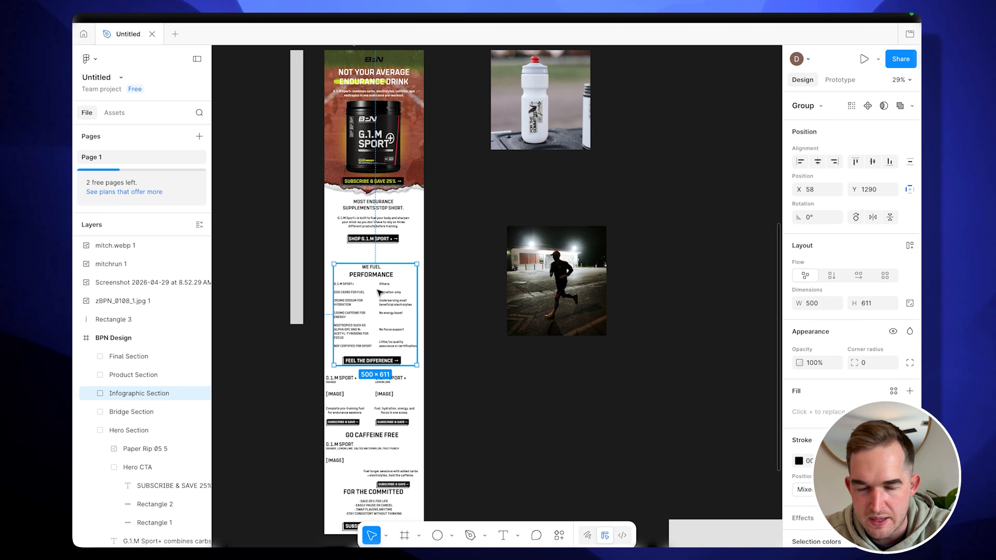
left_click_drag(379, 292, 380, 280)
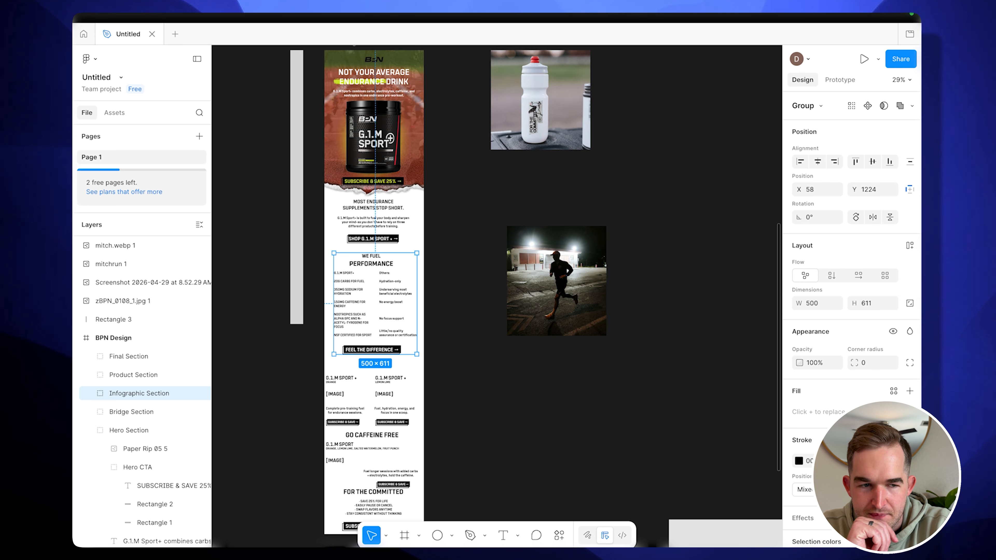
Enlarge the night runner photo to about 977 × 1080 and place it in the email frame at about X -158, Y 836.
left_click(583, 313)
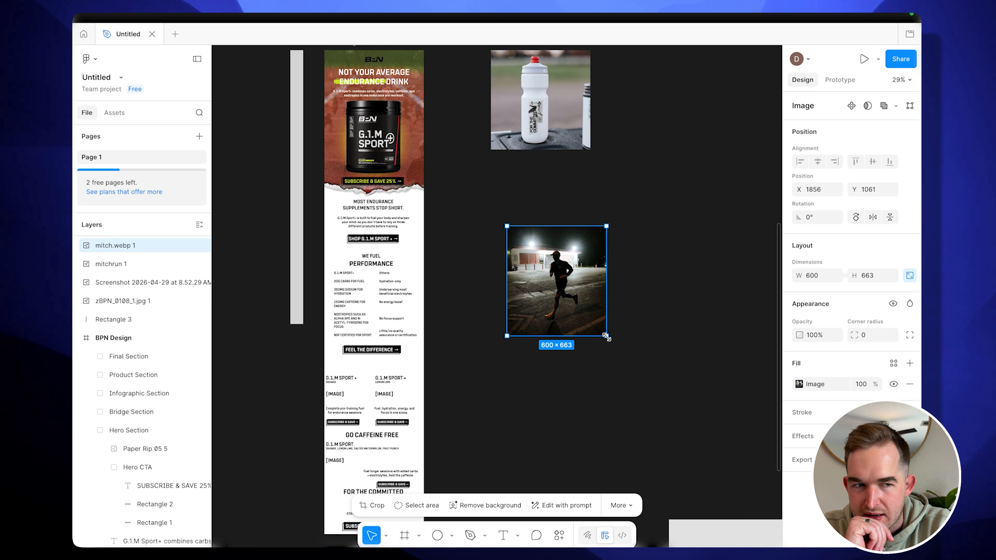
left_click_drag(607, 336, 668, 405)
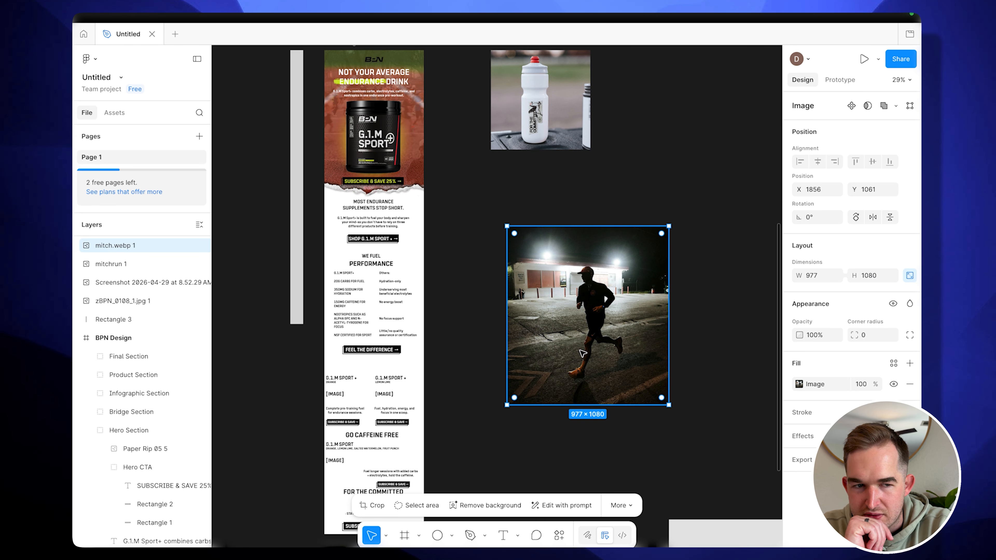
left_click_drag(585, 345, 376, 307)
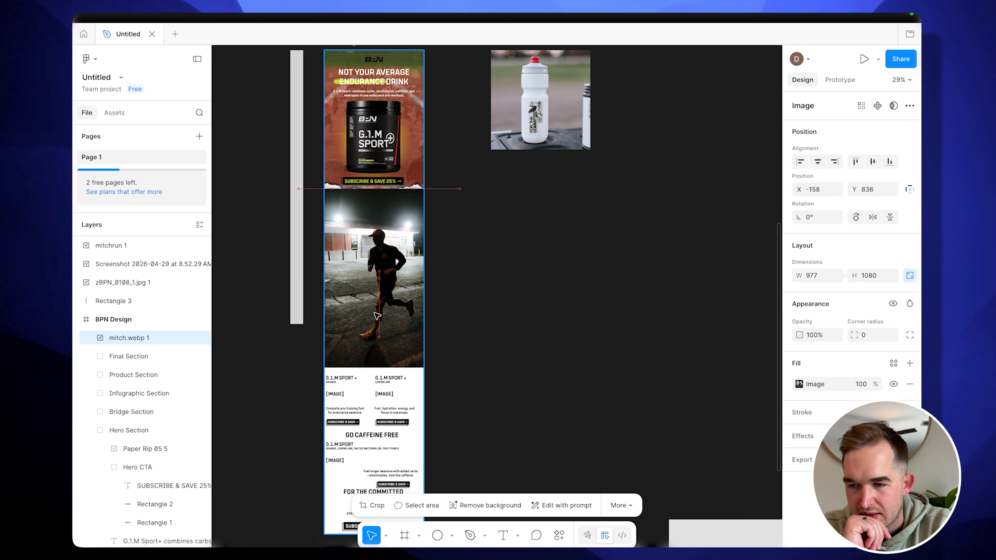
Bring the Hero Section and Bridge Section in front of the runner photo, and nest the photo beneath the Bridge CTA in the Bridge Section.
left_click(91, 430)
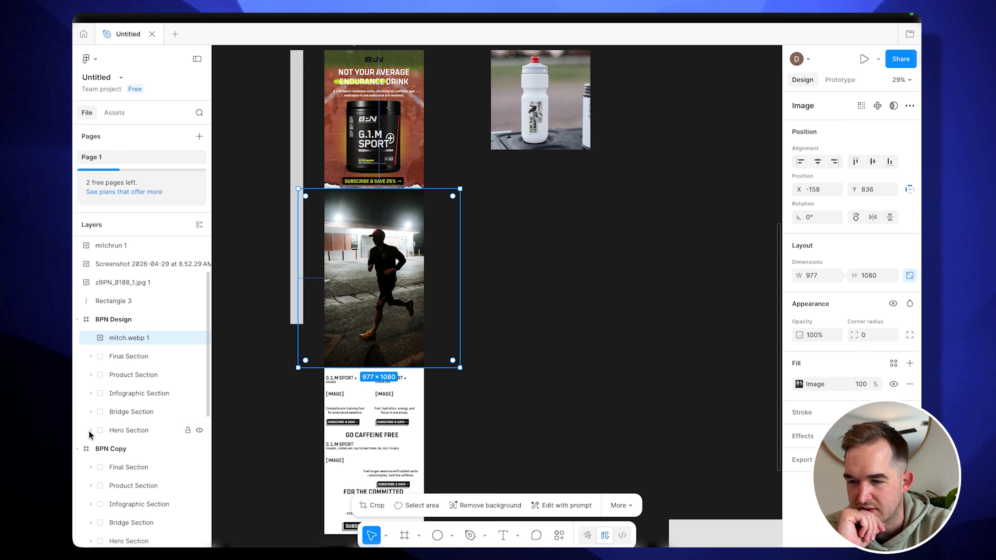
left_click_drag(89, 430, 124, 333)
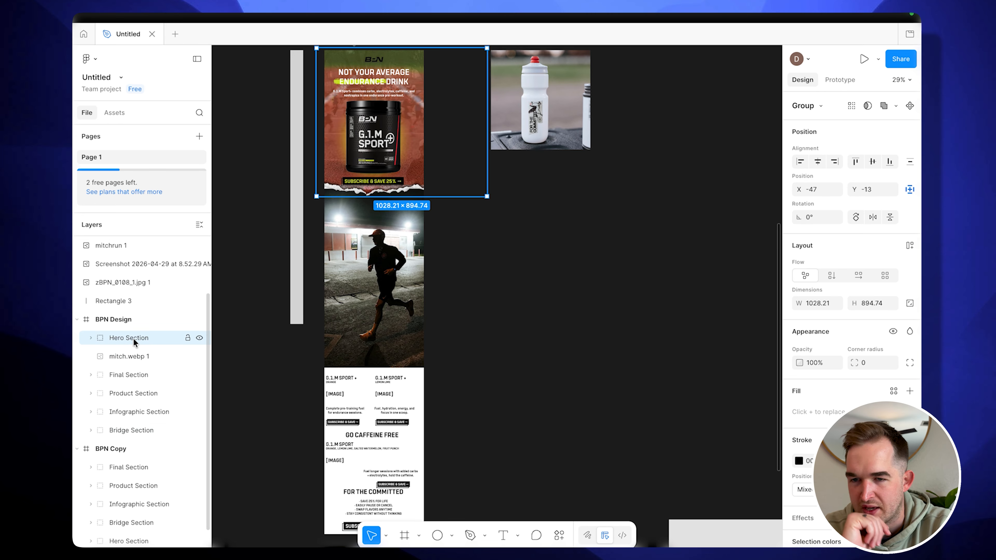
left_click_drag(126, 430, 124, 349)
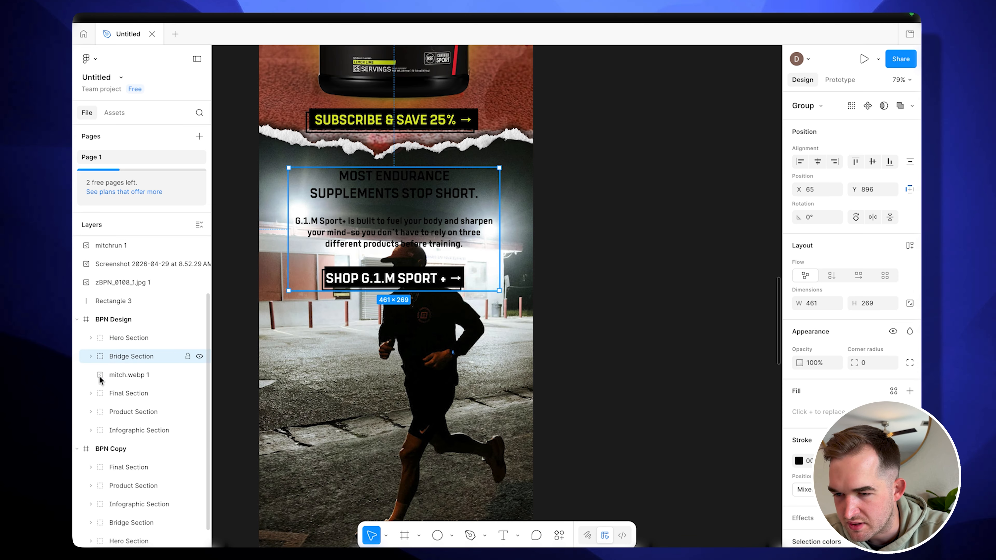
left_click(90, 356)
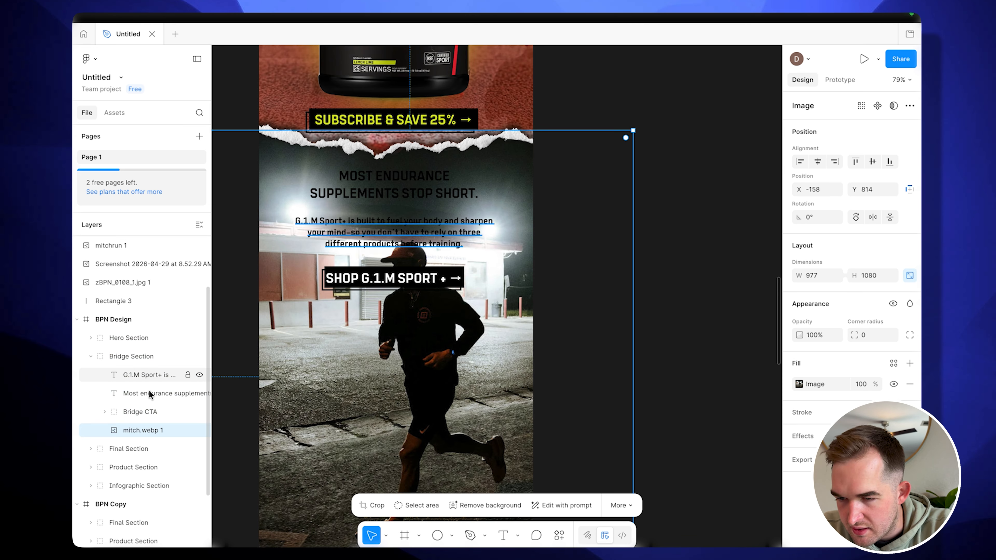
Recolour the Bridge Section's headline and body text to white FFFFFF.
left_click(149, 377)
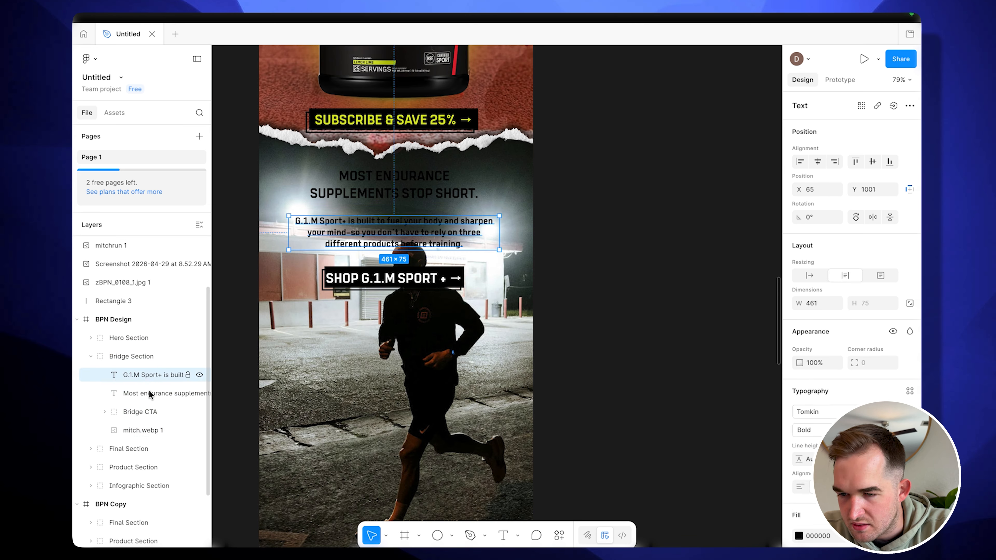
left_click(148, 392, "shift")
scroll(804, 509, "down", 2)
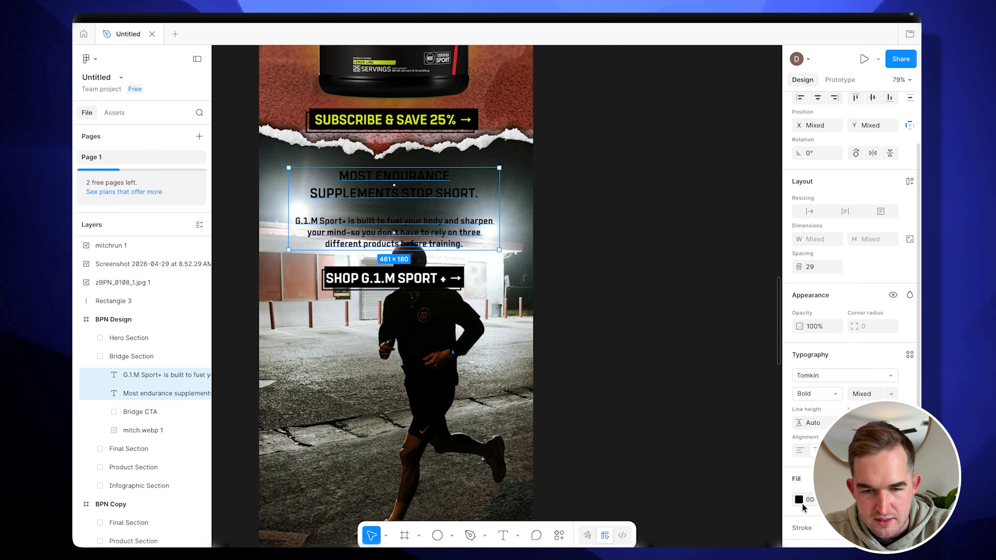
left_click(800, 501)
left_click(672, 519)
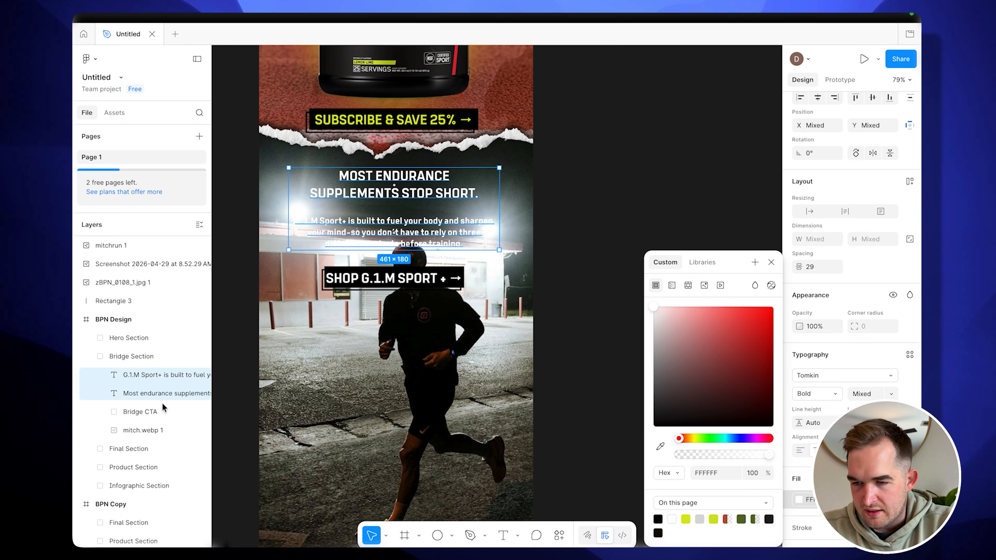
Recolour the Bridge CTA with lime D9EA20 in place of its black and black in place of its white text.
left_click(139, 412)
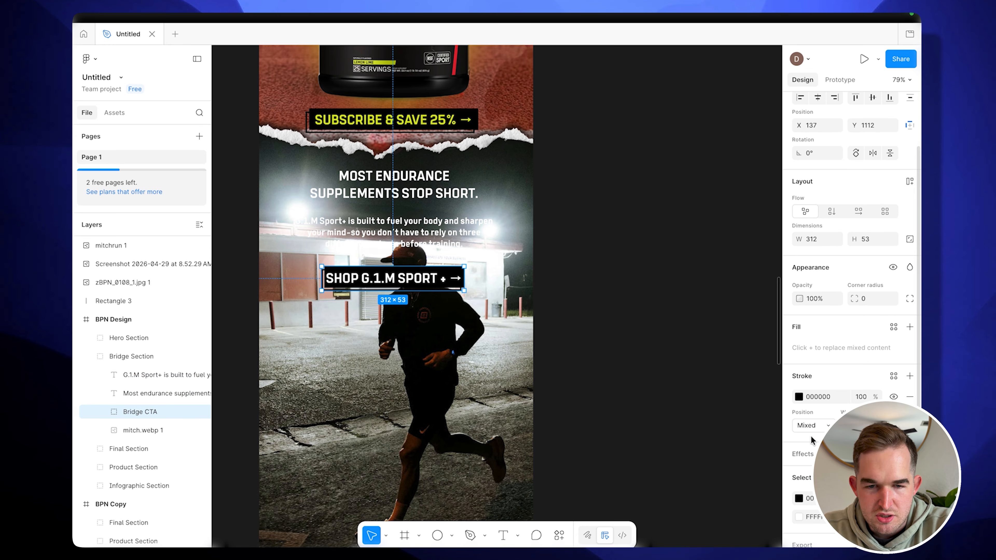
scroll(810, 439, "down", 1)
left_click(799, 468)
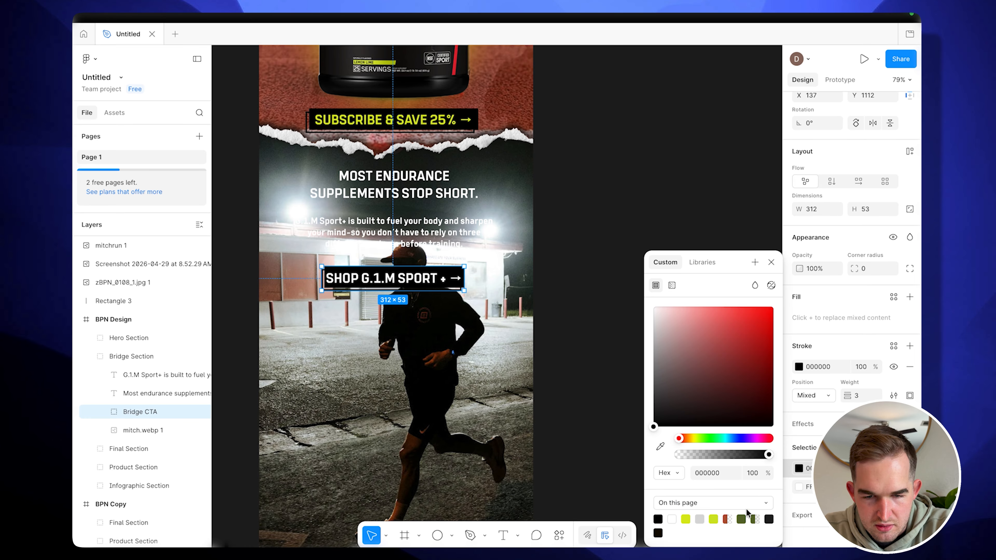
left_click(687, 519)
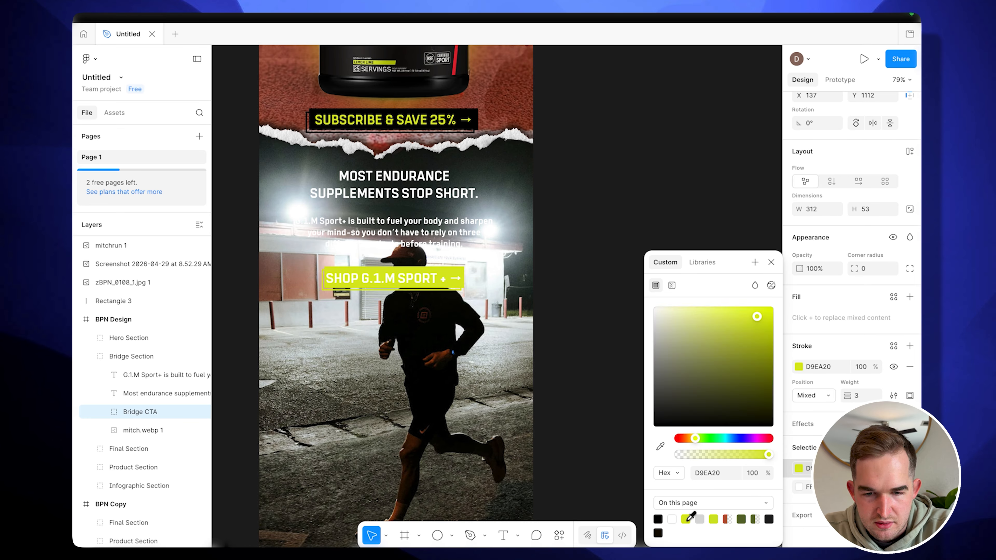
left_click(801, 489)
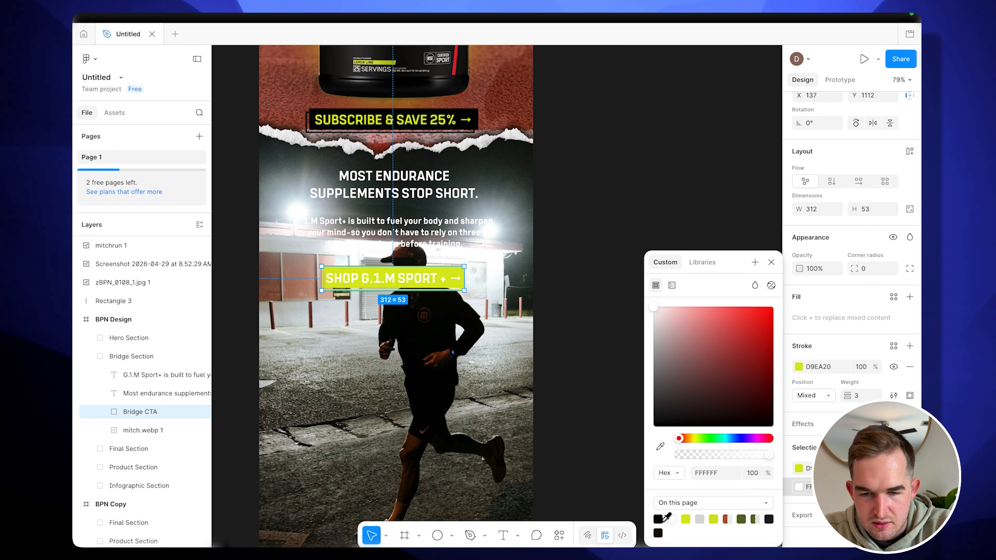
Add a mono noise effect to the runner photo with size 0.25, density 100% and colour 3B3A36.
left_click(447, 379)
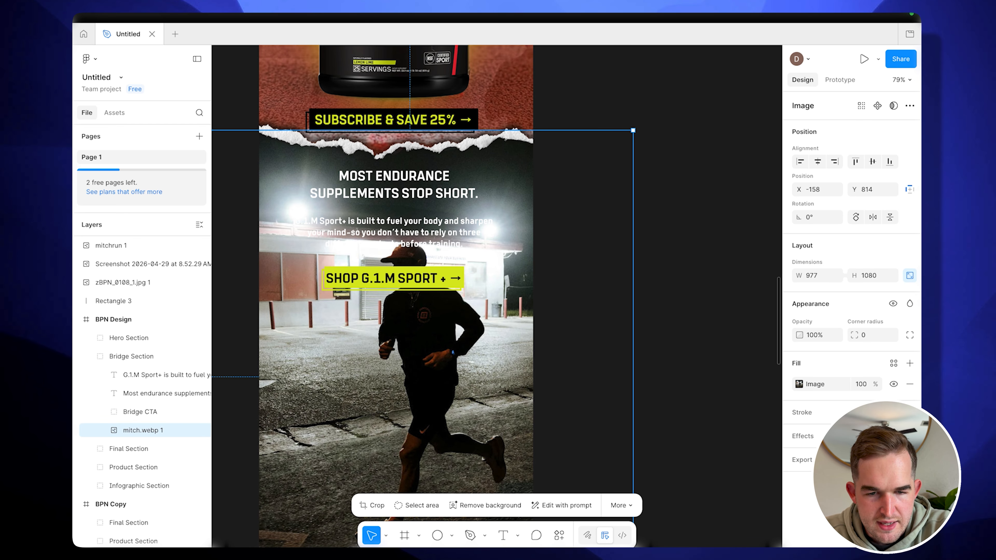
left_click(909, 436)
left_click(690, 401)
left_click(687, 443)
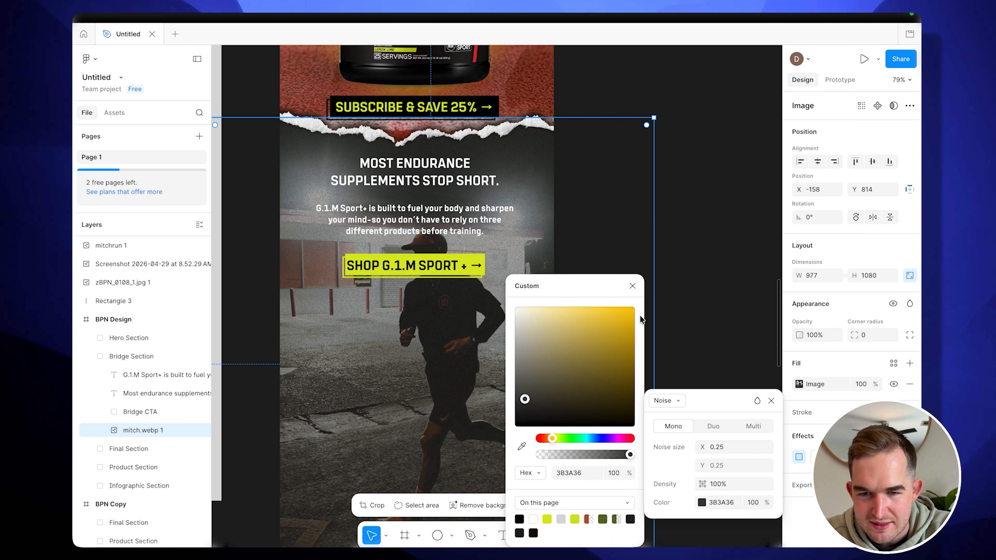
left_click(638, 289)
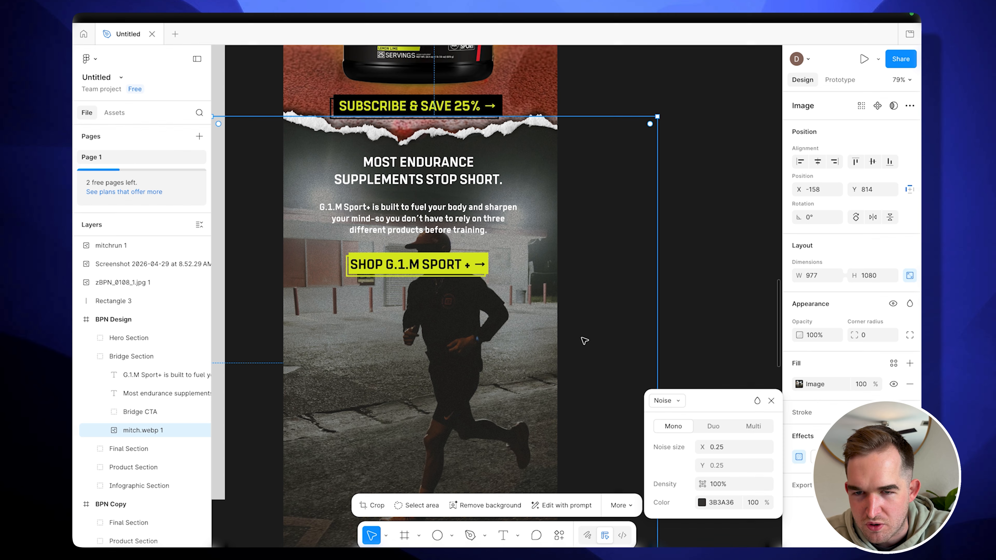
Reposition the runner photo to about X -14, Y 790 so the runner stands near the email's right edge.
scroll(584, 340, "left", 2)
scroll(584, 341, "down", 1)
scroll(585, 341, "left", 2)
scroll(584, 341, "down", 1)
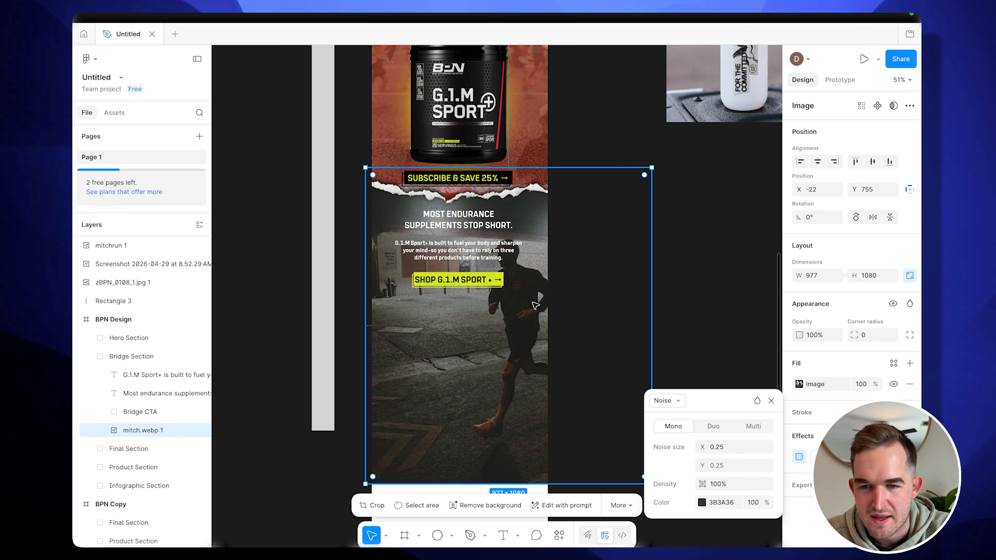
left_click_drag(532, 304, 535, 313)
Duplicate the runner photo, cut out the copy's background with Icons8 Background Remover, and layer the copy above the Bridge CTA.
left_click(381, 14)
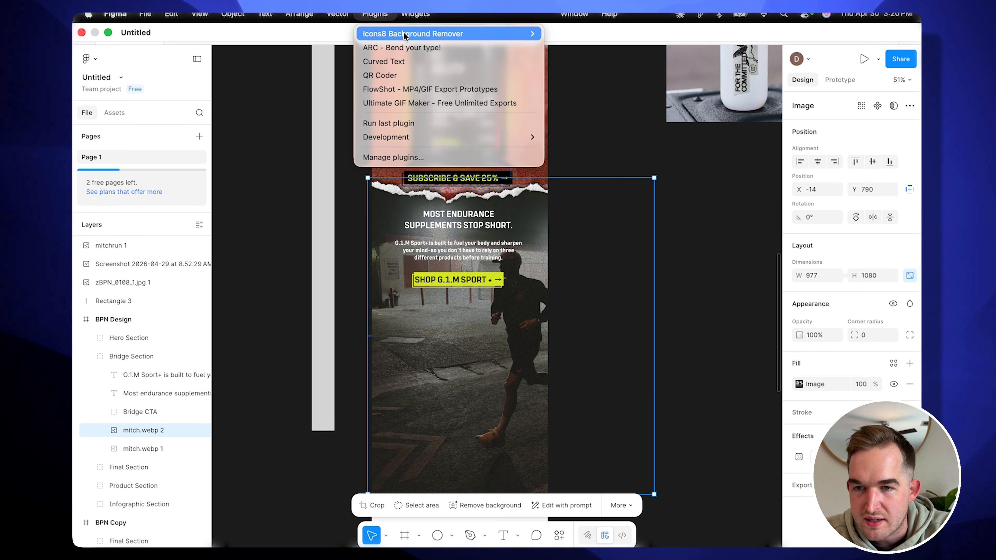
mouse_move(423, 34)
left_click(572, 34)
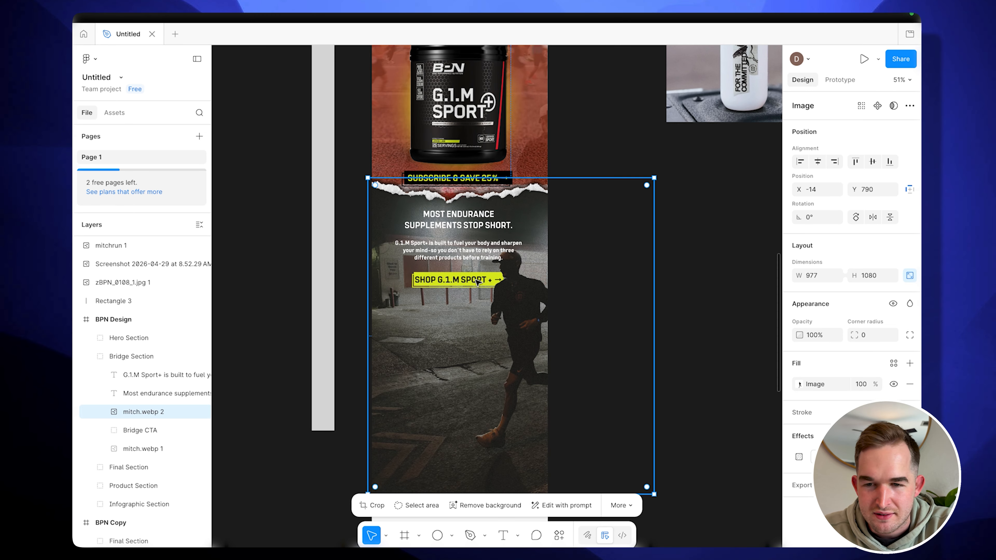
Crop the runner cutout copy to a height of 387 and trim its width to the email's right edge.
scroll(477, 282, "right", 3)
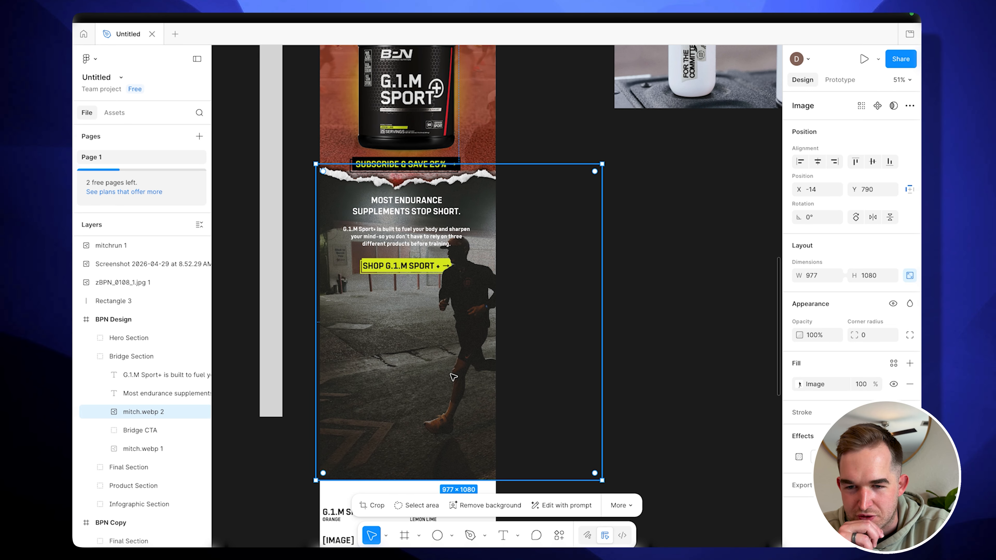
double_click(453, 377)
left_click_drag(460, 476, 459, 277)
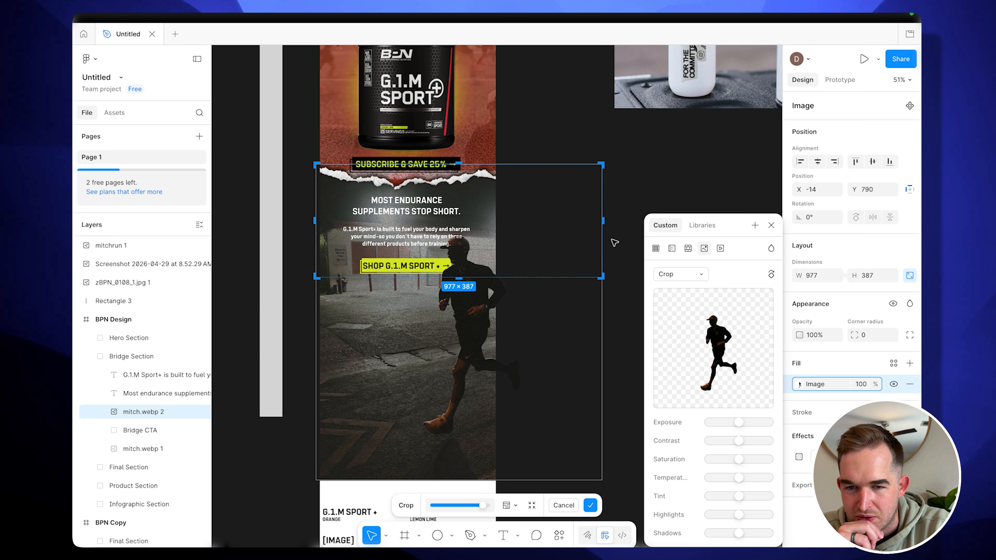
left_click_drag(603, 221, 497, 220)
left_click(559, 223)
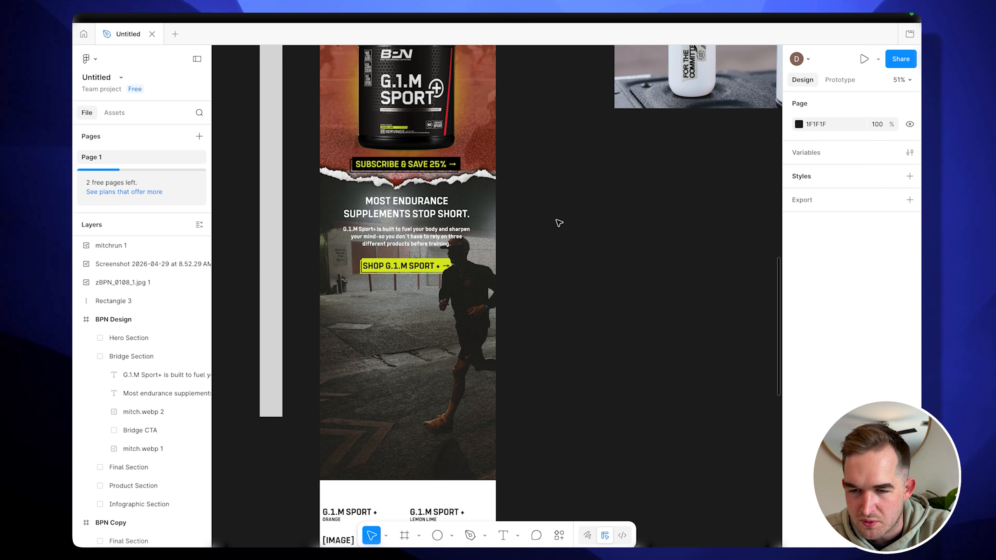
Position the infographic section over the lower runner photo at about X 50, Y 1274.
scroll(559, 223, "down", 1)
scroll(549, 259, "down", 3)
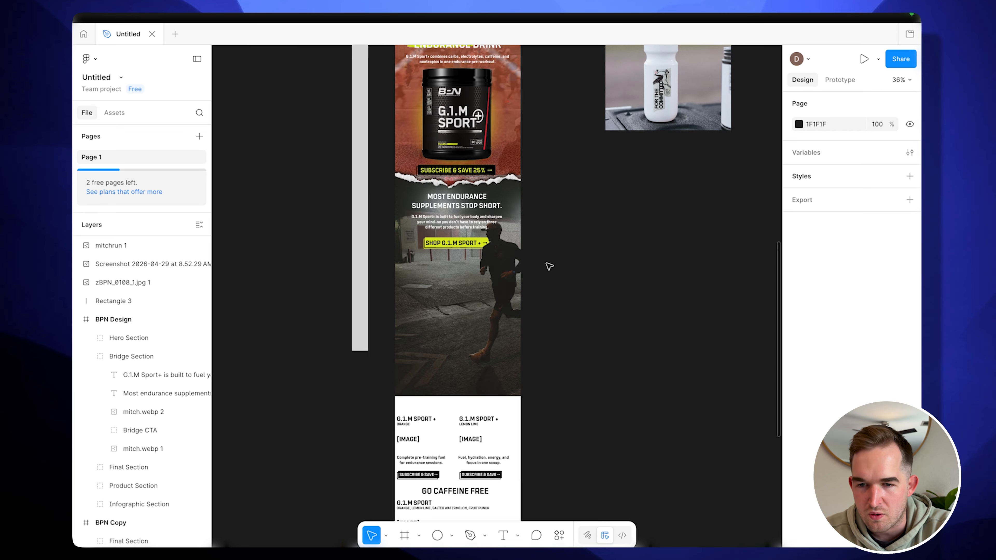
scroll(547, 267, "down", 1)
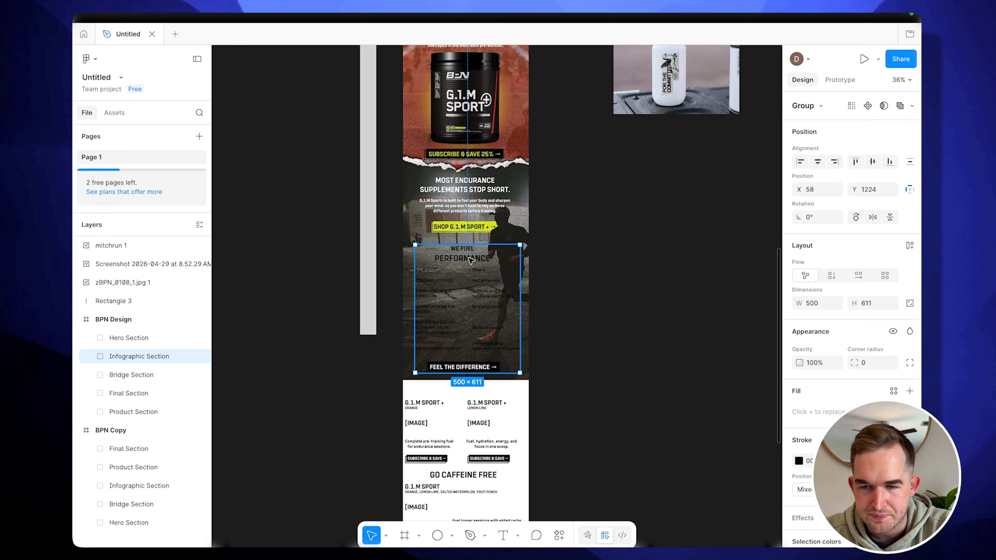
left_click_drag(470, 260, 469, 271)
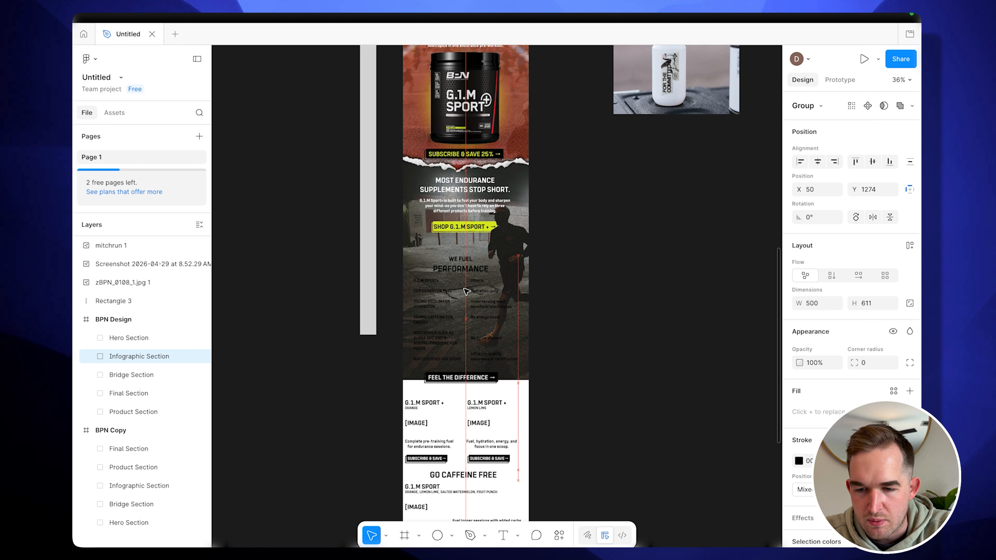
Draw a panel rectangle about 500 × 731 at X 48, Y 1213 and layer it behind the infographic text and CTA.
left_click(451, 536)
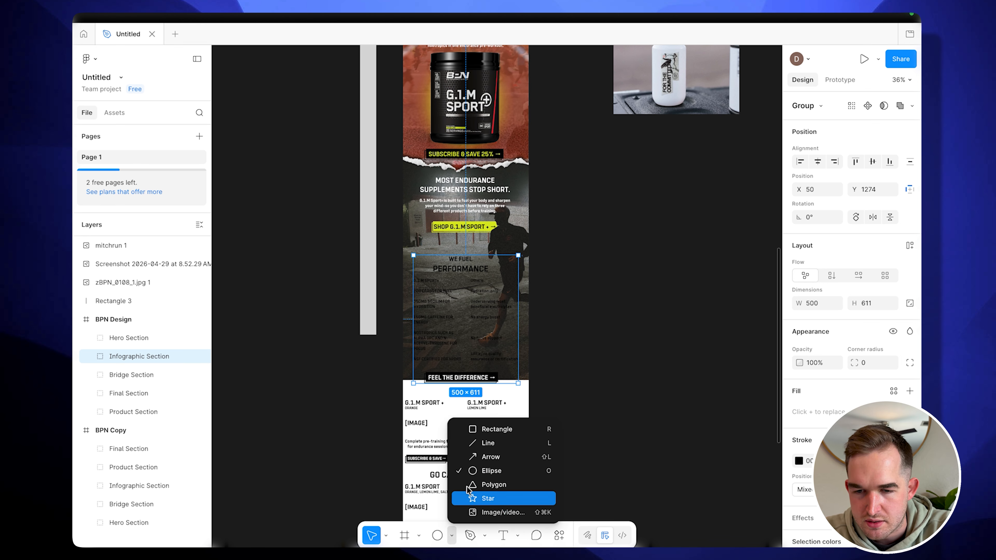
left_click(481, 430)
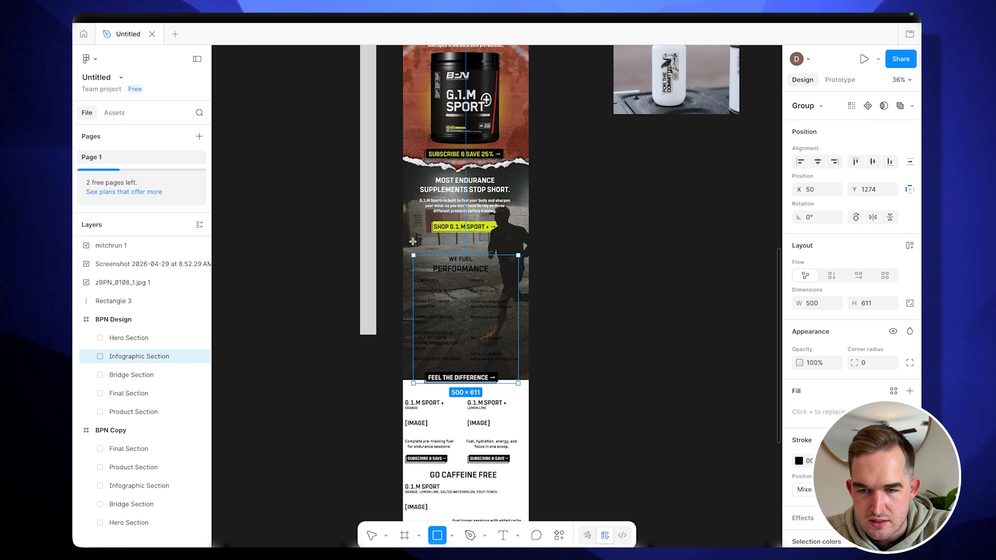
left_click_drag(413, 242, 518, 255)
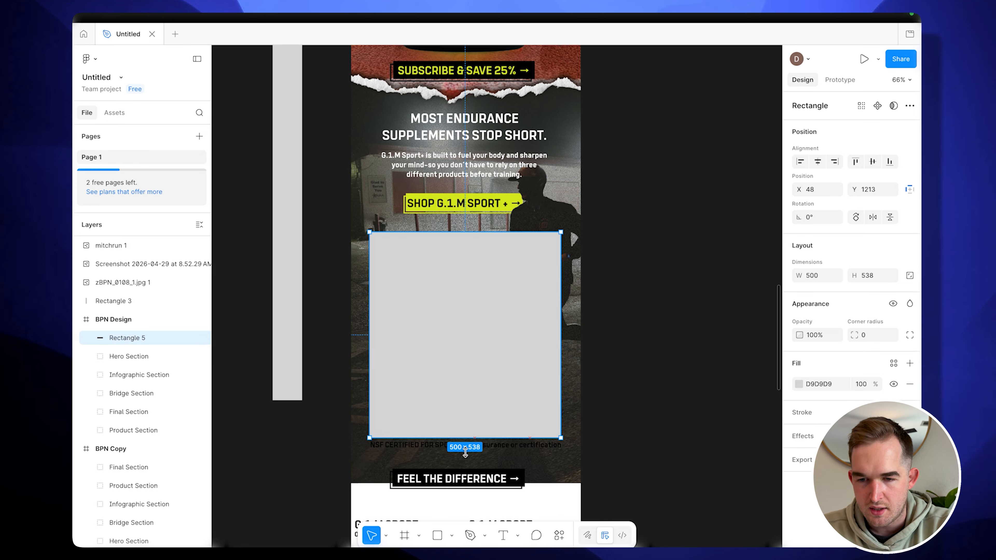
left_click_drag(465, 438, 465, 511)
left_click_drag(127, 337, 136, 446)
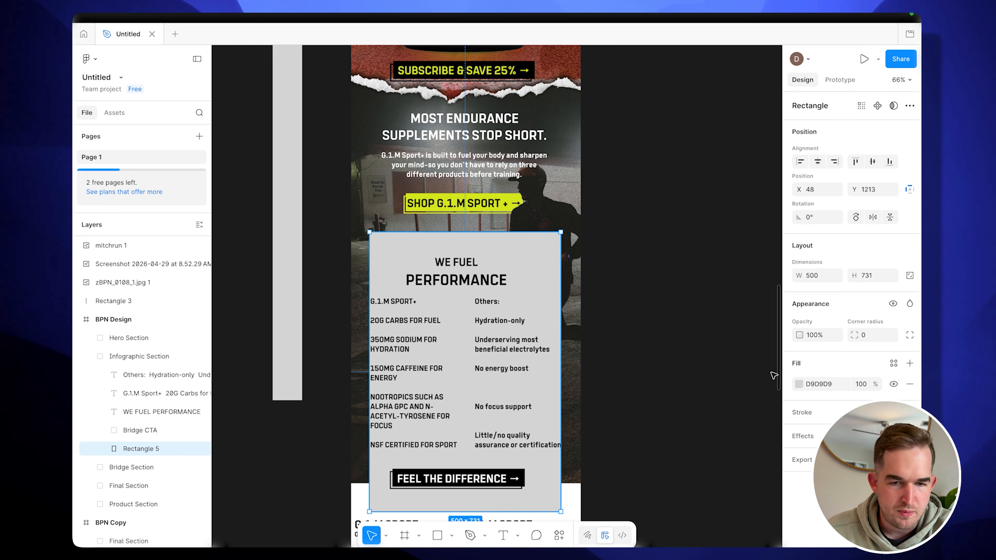
Fill the infographic panel with 3B3A36 at 74% opacity and give it a lime D9EA20 stroke.
left_click(799, 384)
left_click(658, 519)
left_click(714, 519)
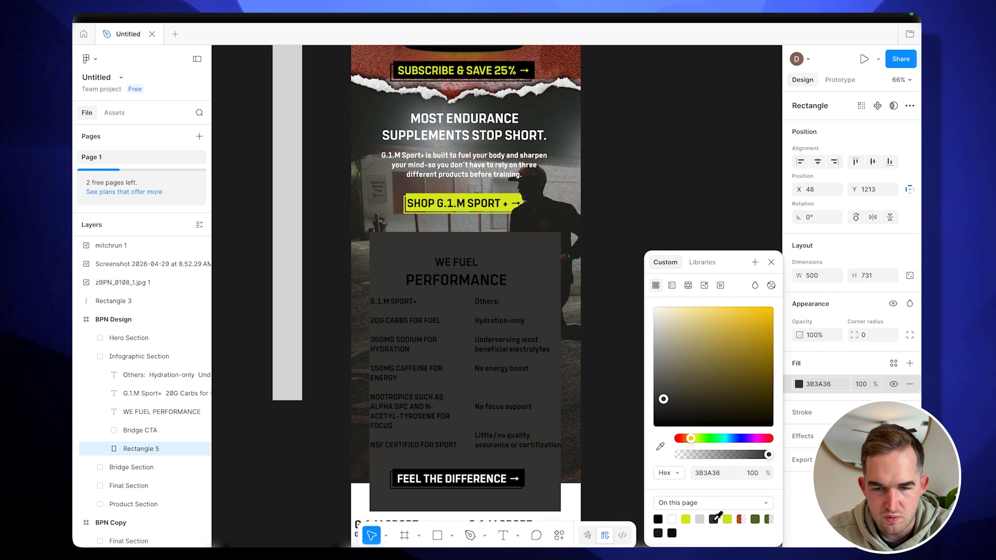
left_click_drag(763, 454, 744, 456)
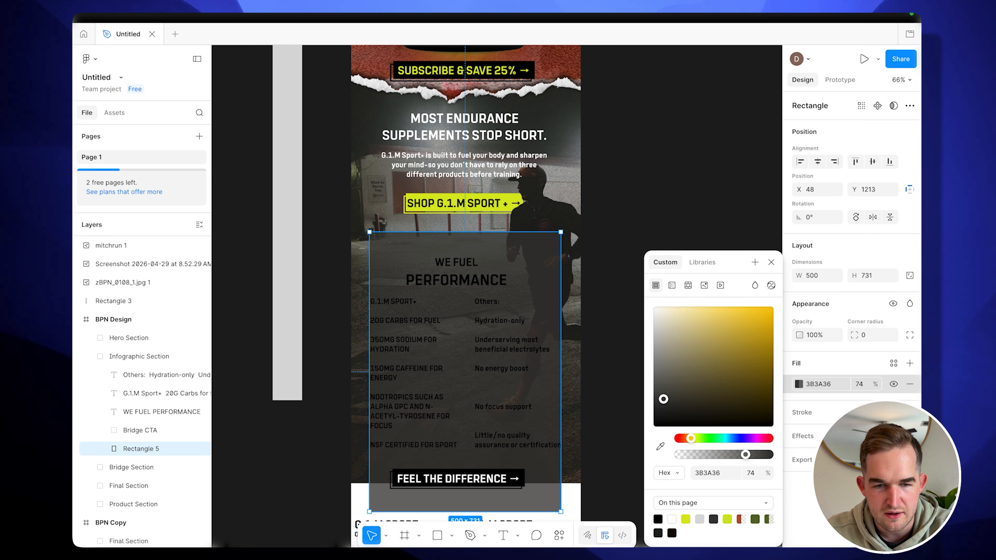
left_click(910, 412)
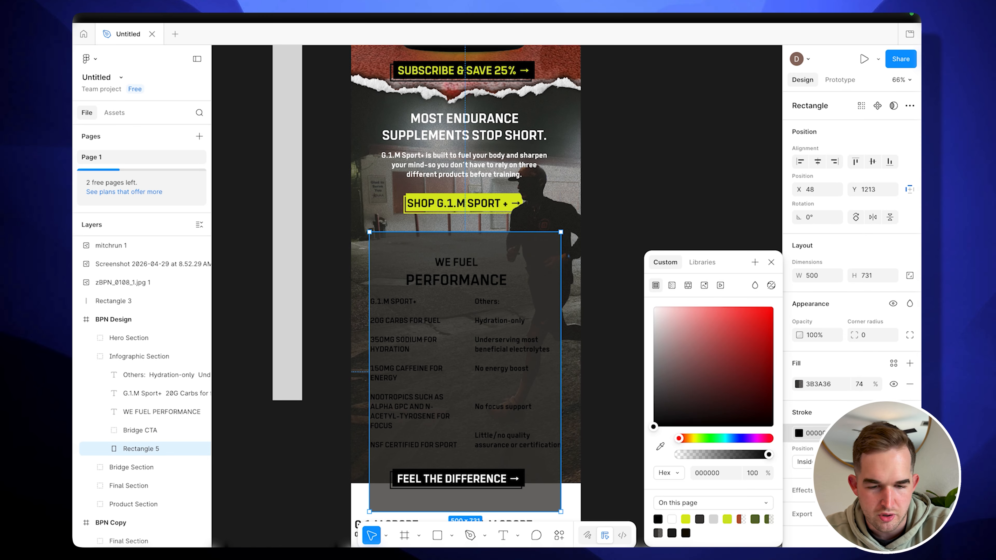
left_click(687, 519)
Restyle the WE FUEL PERFORMANCE heading in white FFFFFF at a larger size near the top of the panel.
left_click_drag(468, 283, 477, 261)
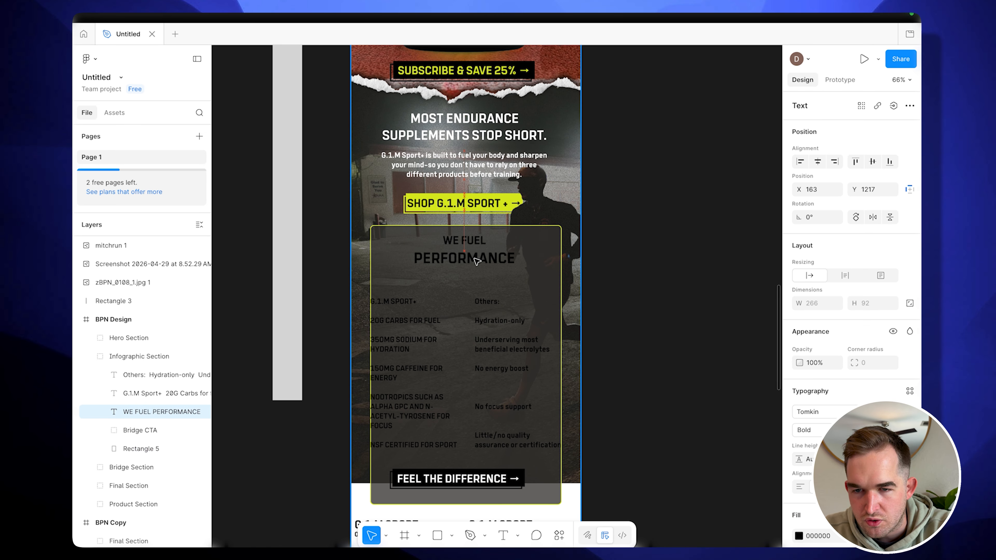
scroll(477, 261, "up", 10)
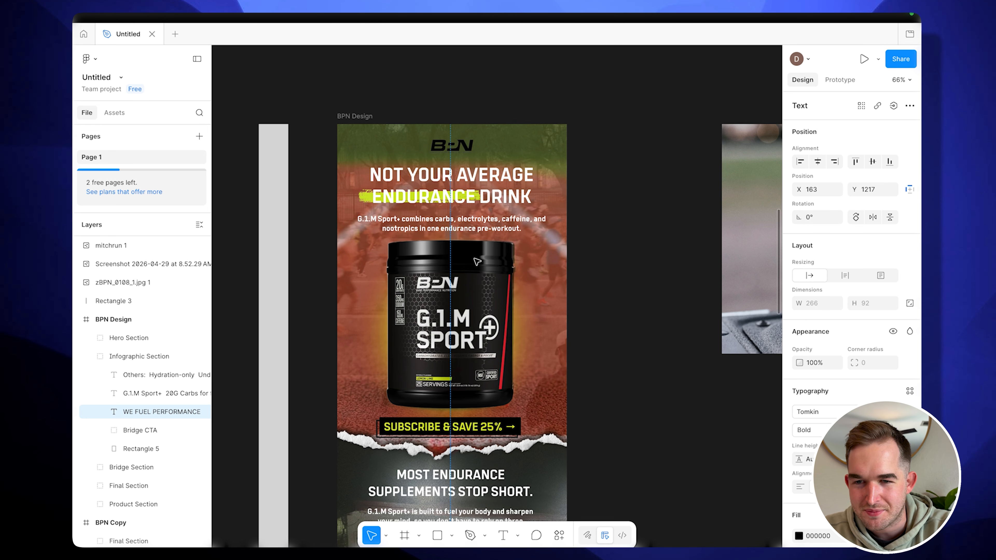
scroll(477, 262, "down", 3)
scroll(476, 261, "down", 2)
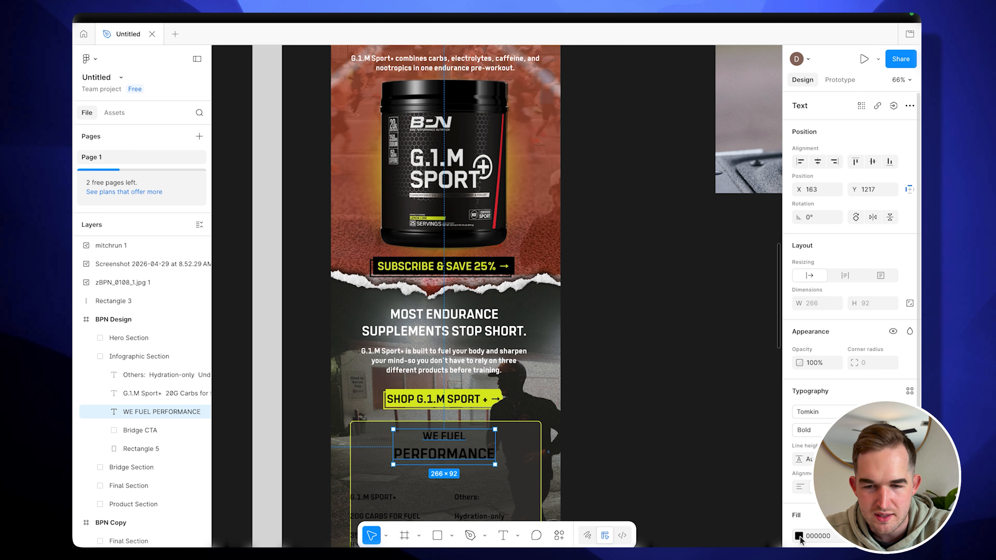
left_click(799, 536)
left_click(672, 519)
scroll(473, 402, "down", 2)
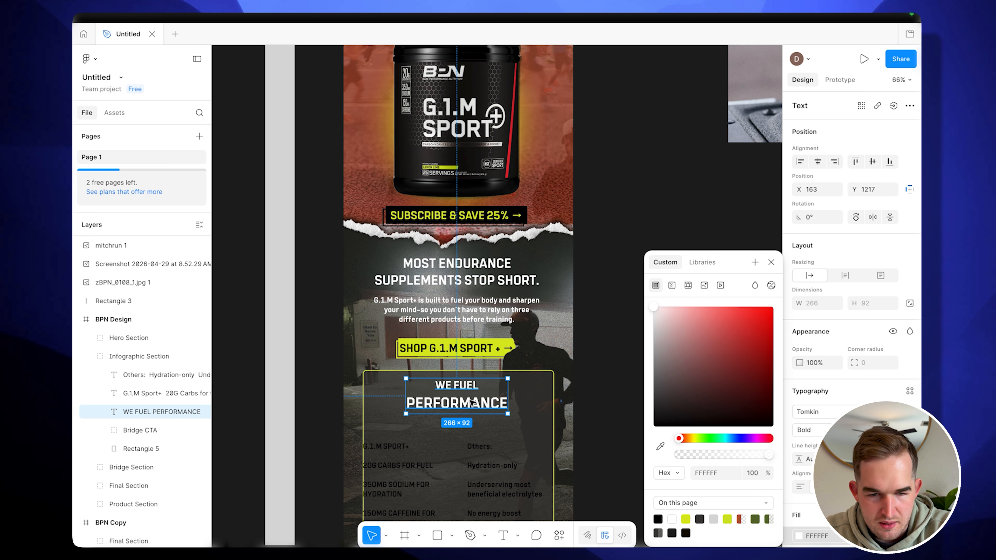
double_click(457, 391)
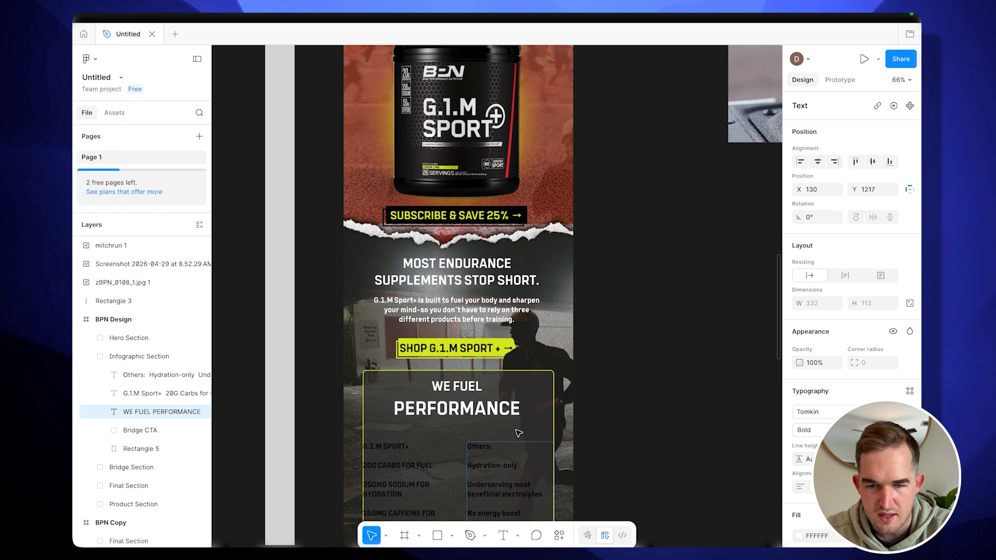
Move the Others comparison text out of the email onto the empty canvas at about X 1569, Y 1284.
scroll(494, 408, "down", 2)
left_click(494, 408)
left_click_drag(493, 408, 681, 369)
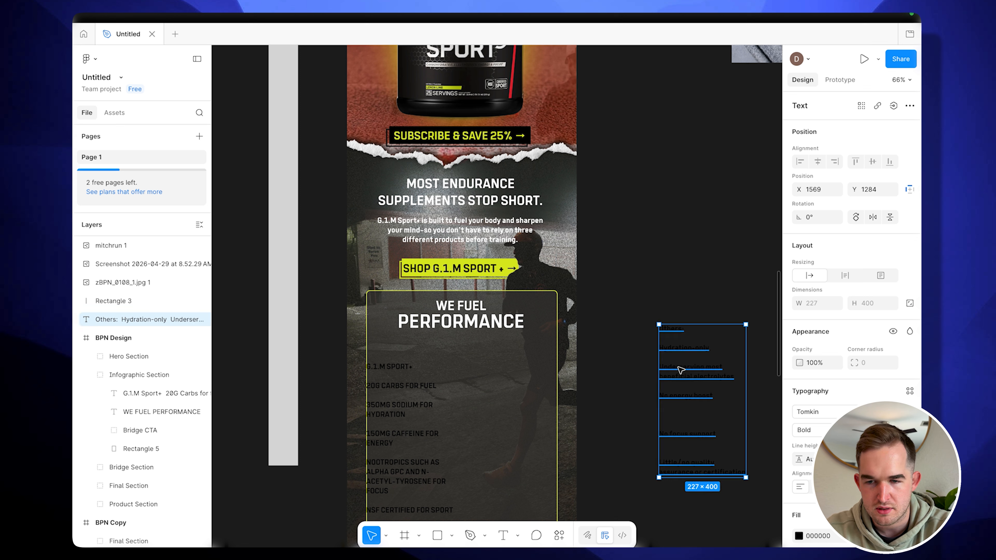
Colour the G.1.M Sport+ benefits list white FFFFFF and increase its G.1.M SPORT+ title line to size 30.
left_click(402, 414)
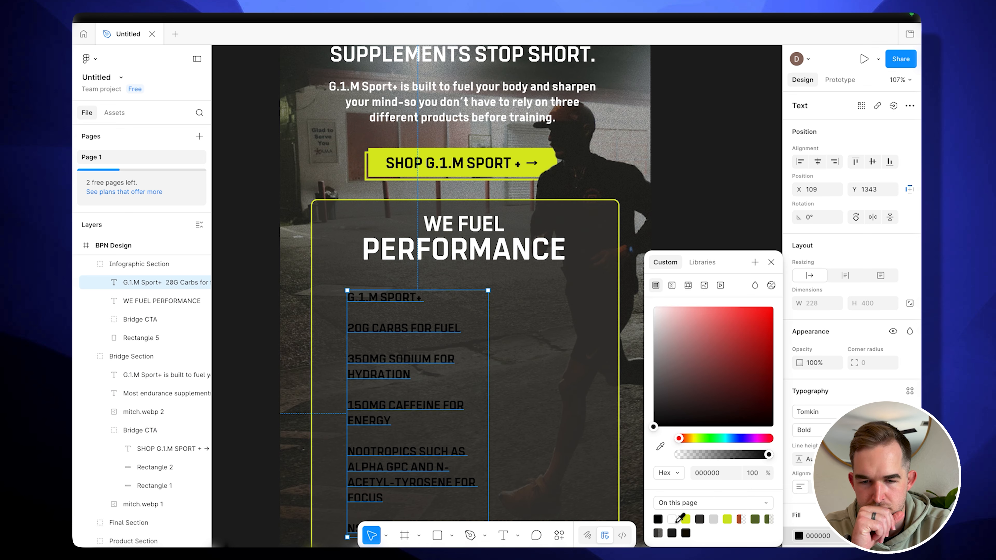
left_click(672, 519)
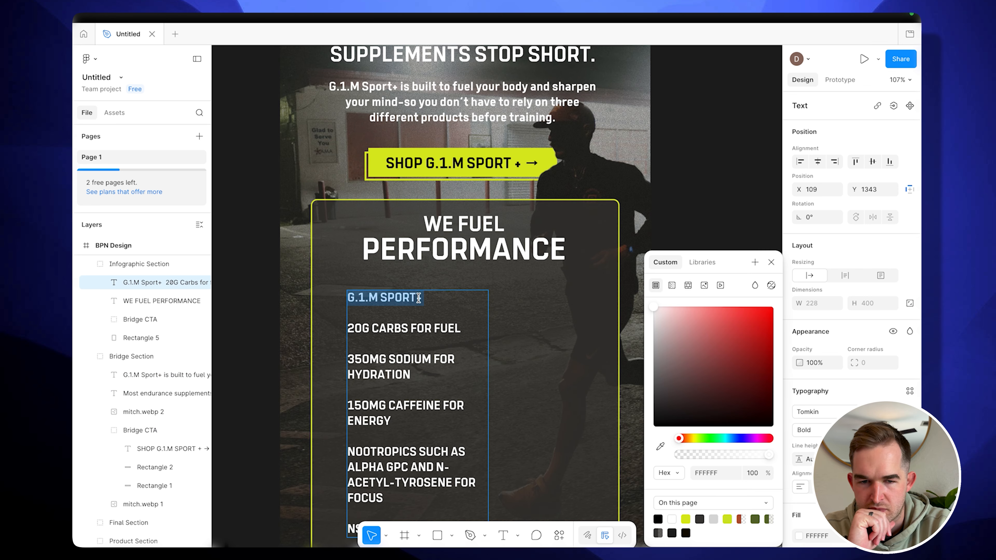
key("Escape")
key("Up")
key("Up")
key("Up")
key("Up")
key("Up")
key("Up")
key("Up")
key("Up")
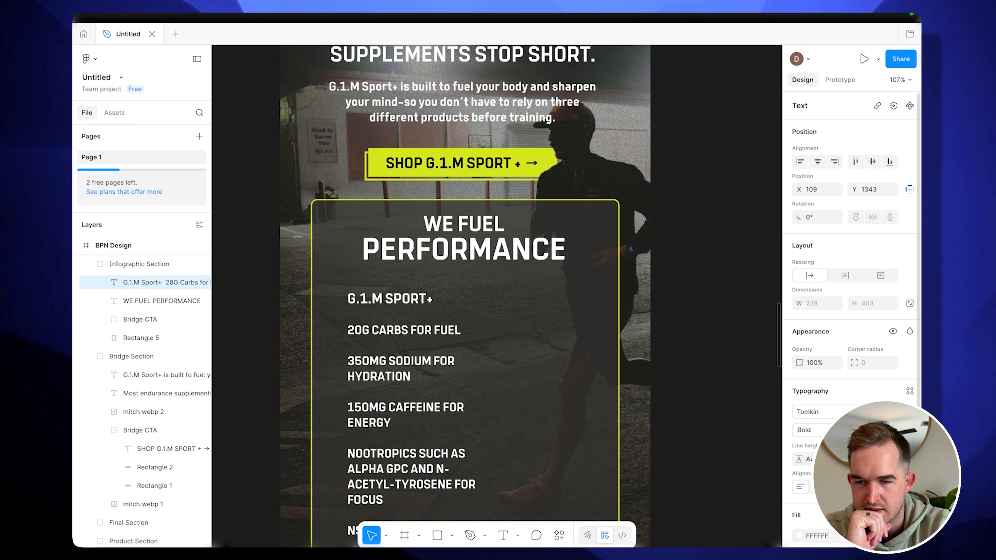
scroll(849, 321, "down", 2)
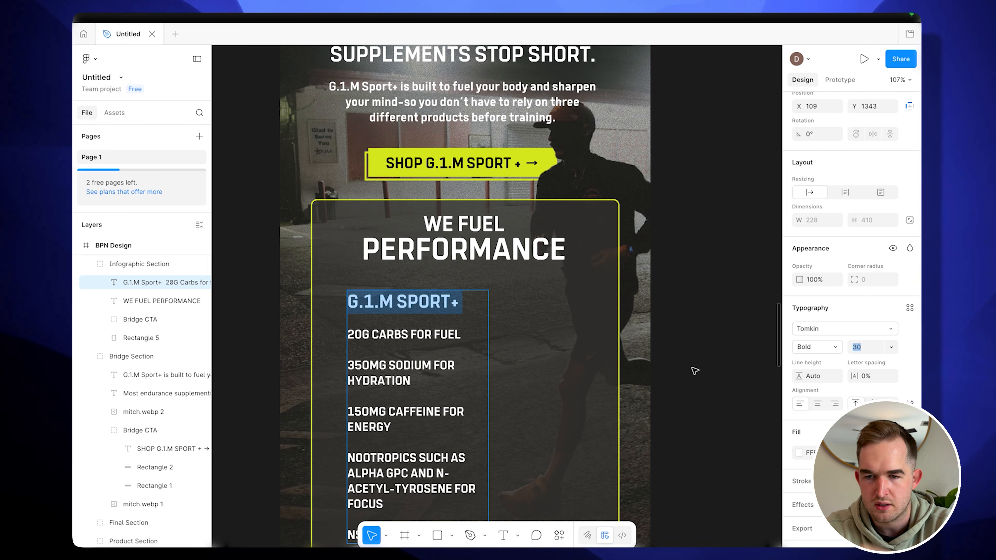
key("Escape")
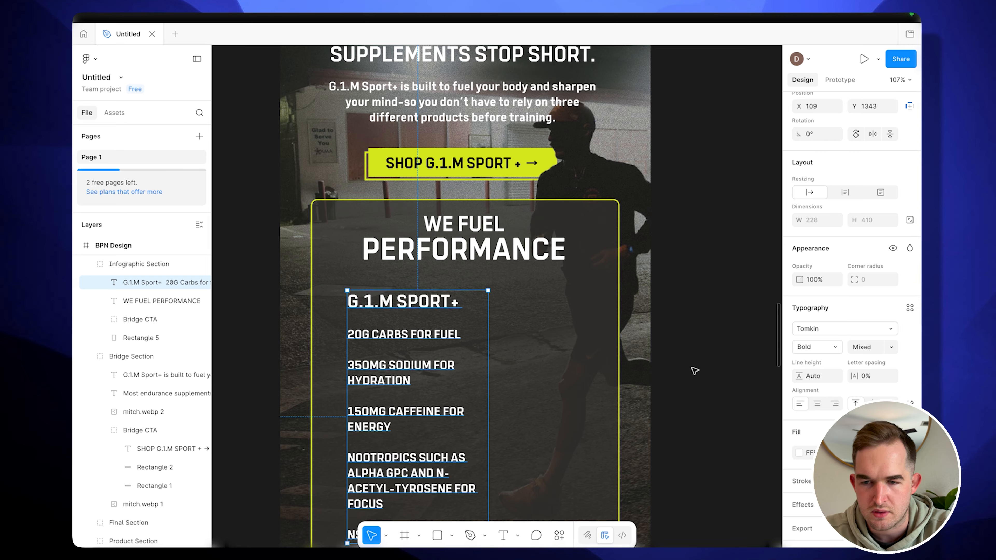
Draw a lime D9EA20 highlight bar about 196 × 16 behind the lower half of the G.1.M SPORT+ title line.
left_click(437, 536)
left_click_drag(343, 304, 464, 314)
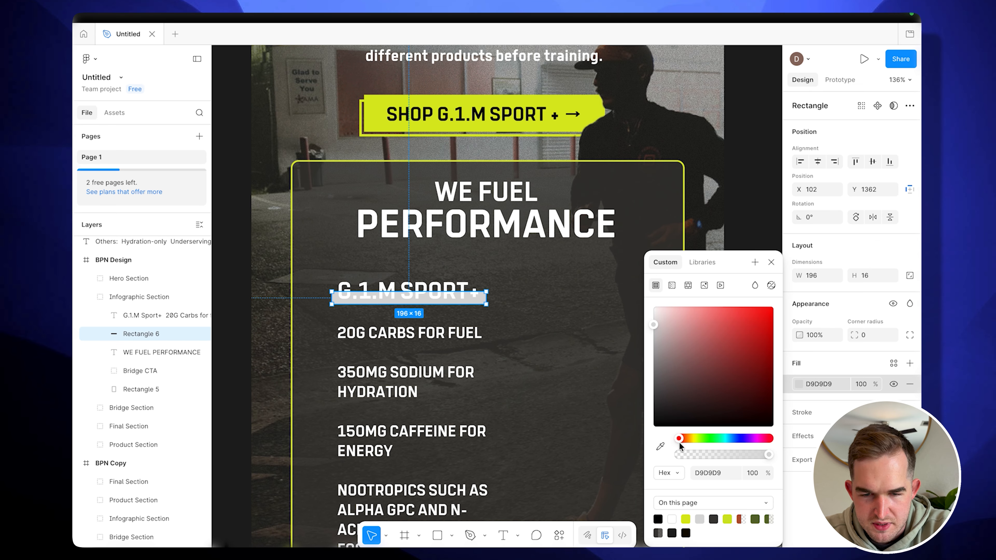
left_click(687, 519)
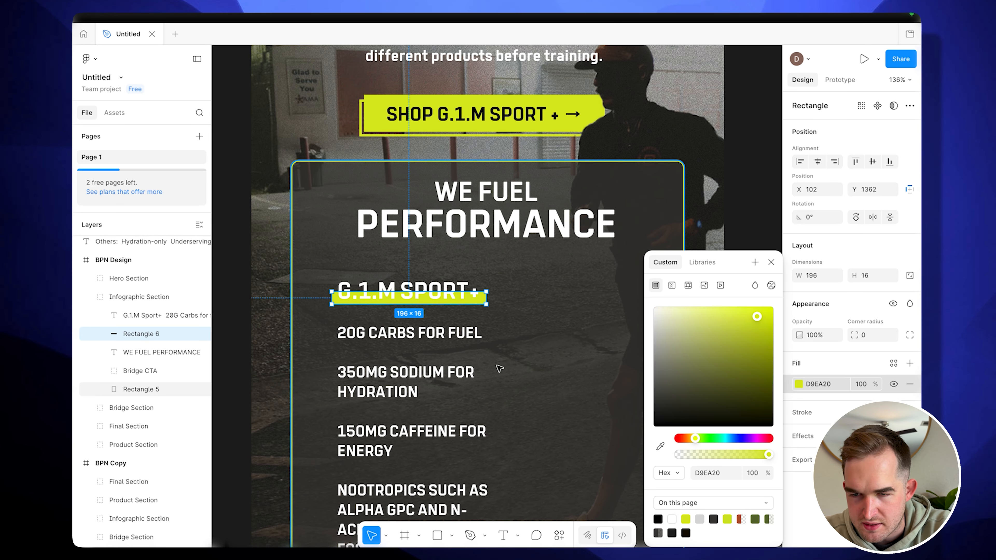
key("Return")
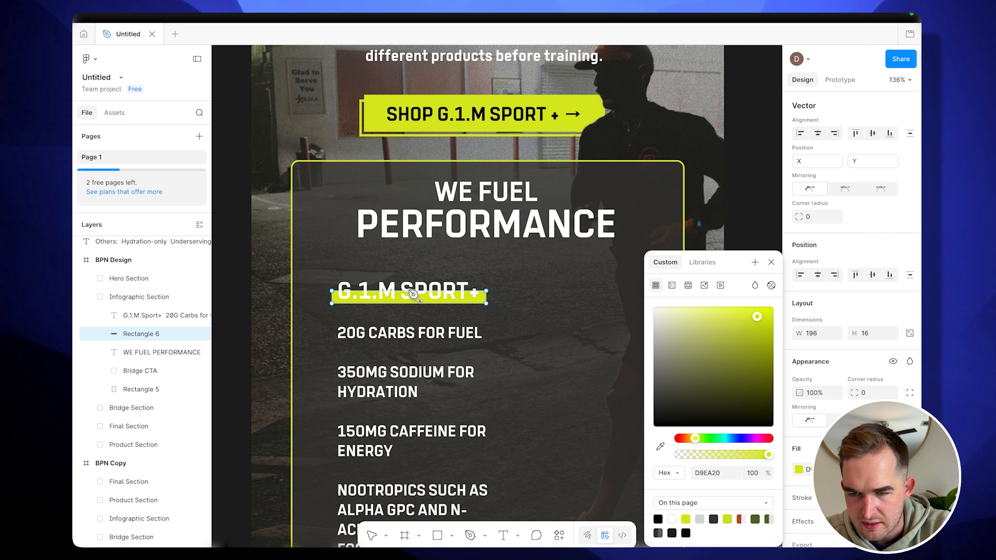
Add a drop shadow with a blur of 7 to the G.1.M Sport+ benefits list text.
left_click(141, 317)
scroll(798, 474, "down", 3)
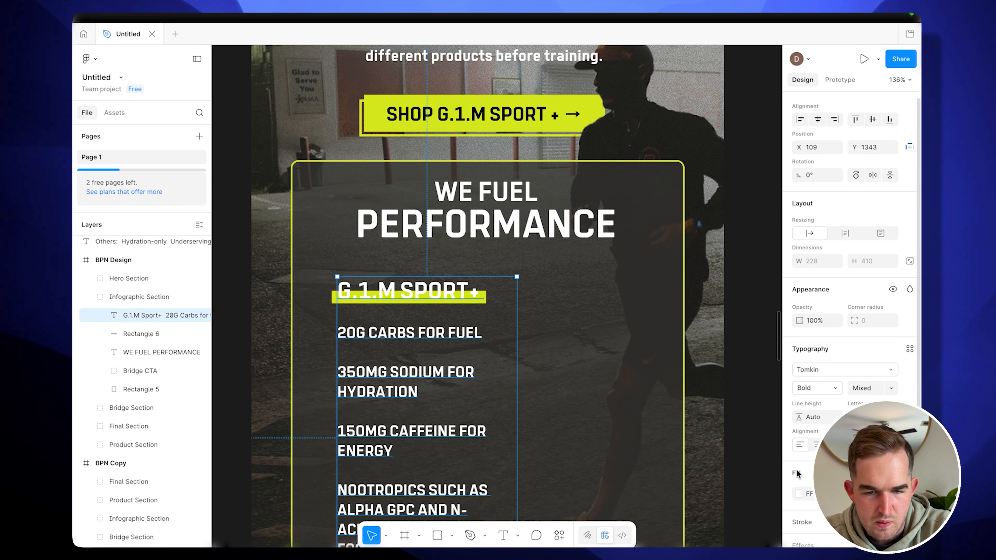
left_click(910, 492)
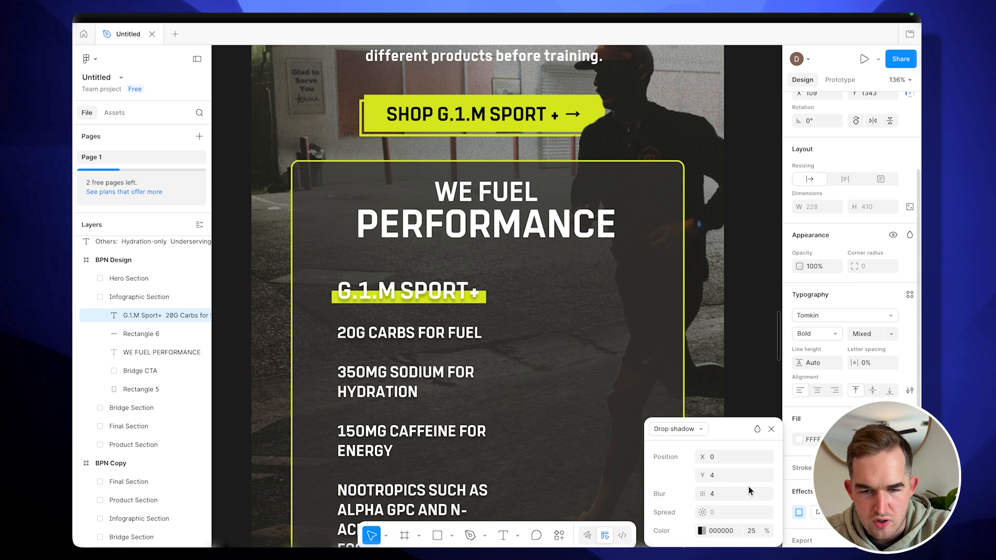
left_click(735, 475)
key("Tab")
type("7")
key("Return")
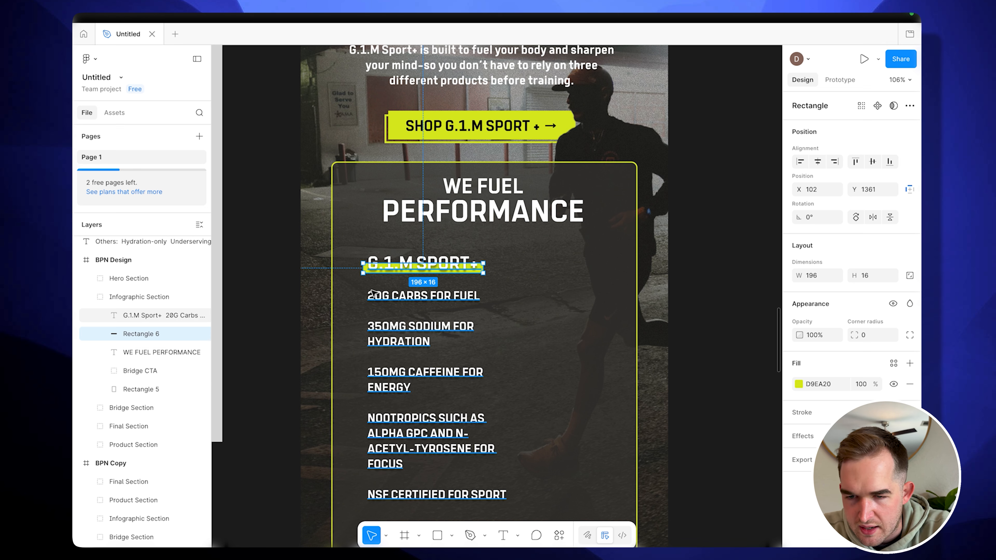
Duplicate the lime highlight bar and move the copy down to Y 1401, behind the 20G CARBS FOR FUEL line.
key("ctrl+d")
key("Down")
key("Down")
key("Down")
key("Down")
key("Down")
key("Down")
key("Down")
key("Down")
key("Down")
key("Down")
key("Down")
key("Down")
key("Down")
key("Down")
key("Down")
key("Down")
key("Down")
key("Down")
key("Down")
key("Down")
key("Down")
key("Down")
key("Down")
key("Down")
key("Down")
key("Down")
key("Down")
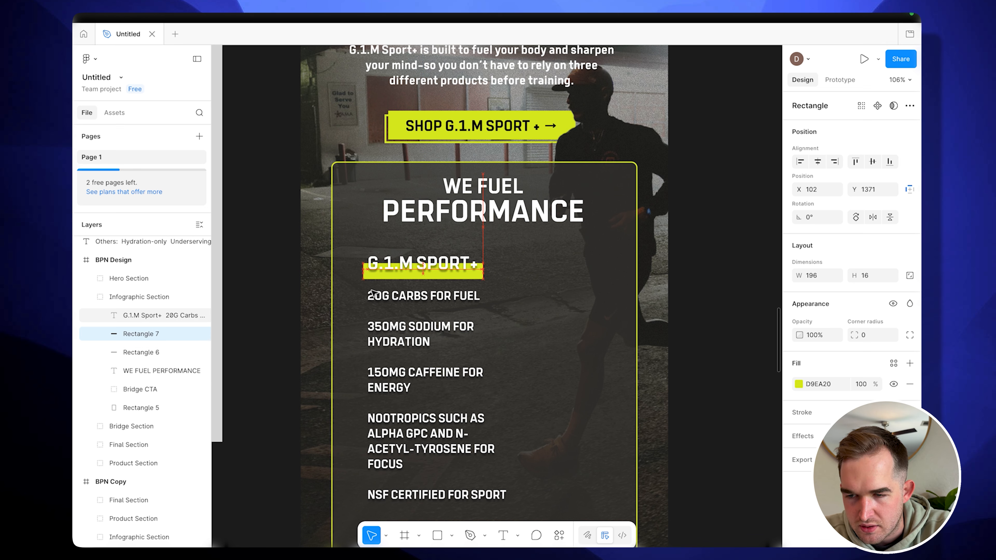
key("Down")
key("Down")
key("Down")
key("Down")
key("Down")
key("Down")
key("Down")
key("Down")
key("Down")
key("Down")
key("Down")
key("Down")
key("Down")
key("Down")
key("Down")
key("Down")
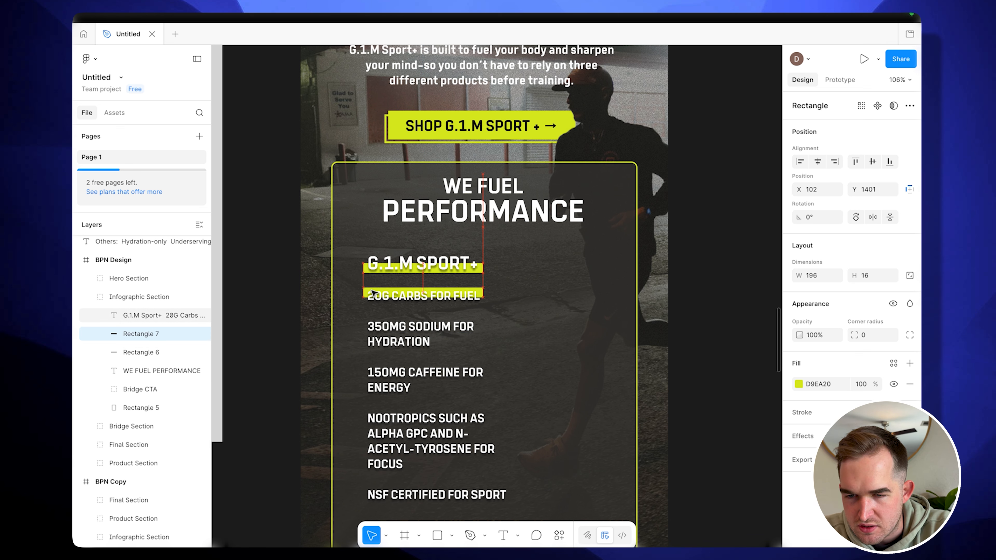
scroll(400, 317, "up", 5)
scroll(400, 317, "up", 4)
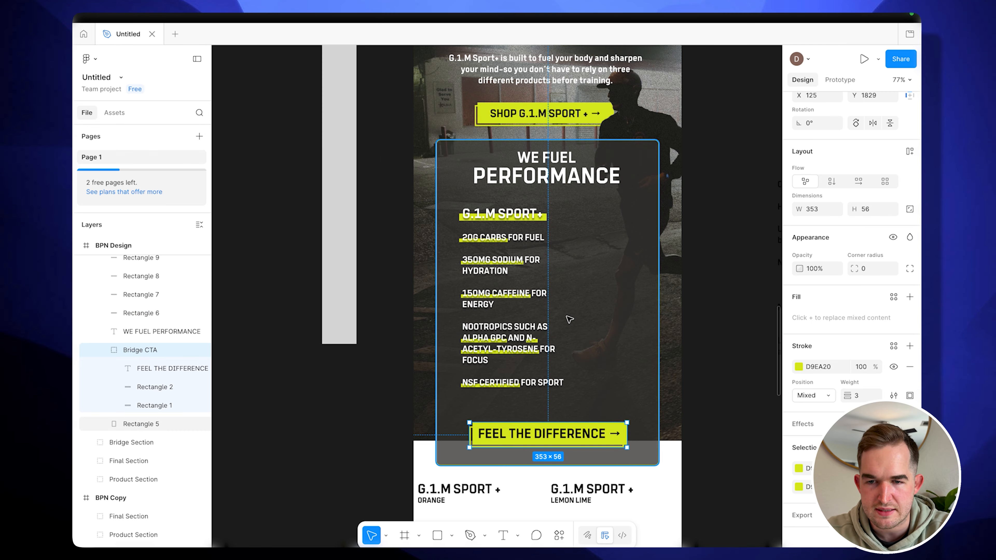
scroll(567, 317, "down", 2)
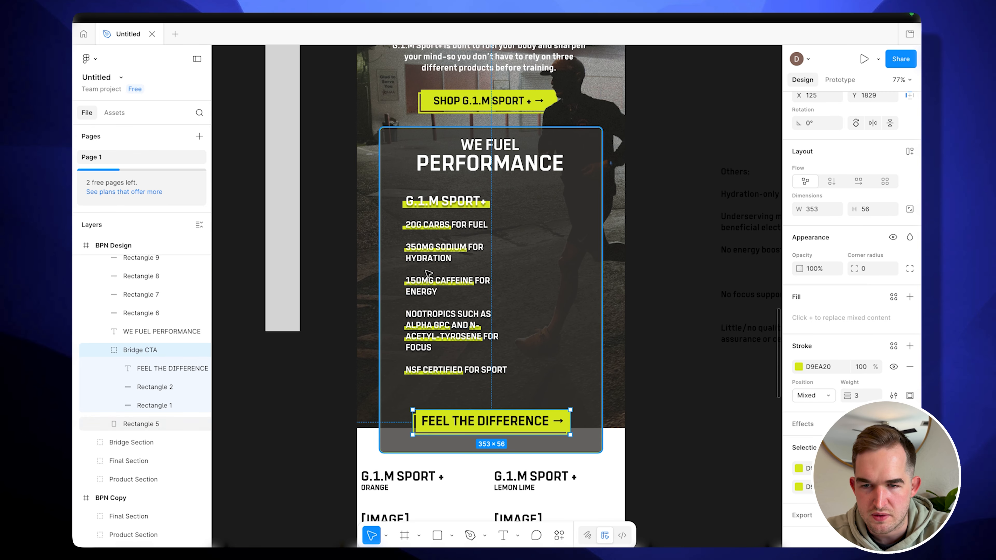
scroll(506, 278, "right", 2)
scroll(506, 278, "down", 2)
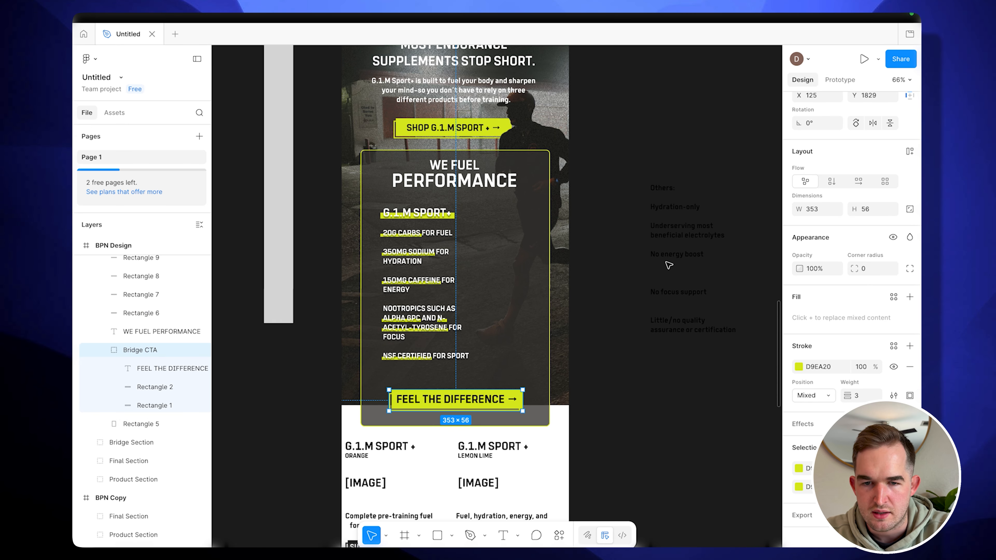
Move the Others comparison text into the panel beside the G.1.M Sport+ benefits list, and group that list with its lime highlight bars.
left_click_drag(667, 237, 492, 266)
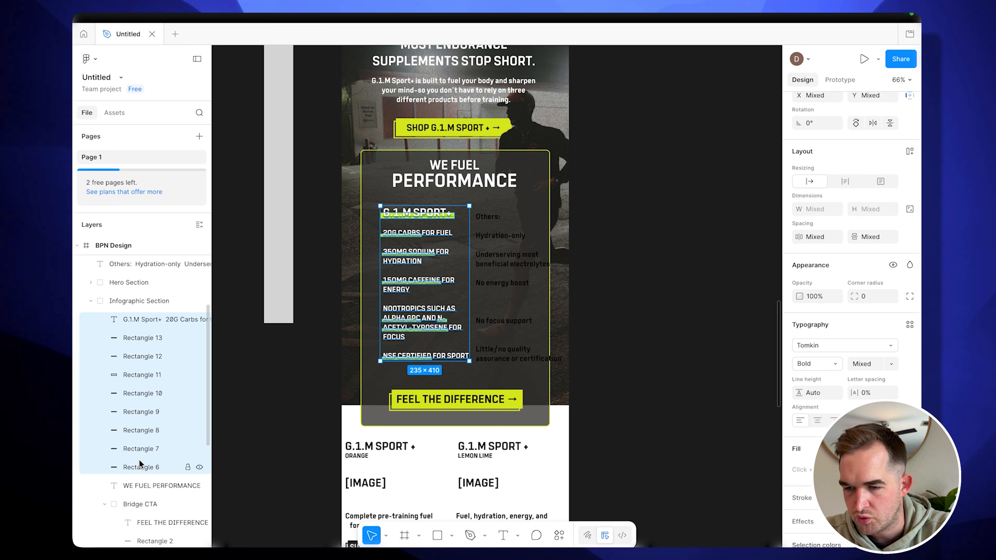
right_click(142, 433)
key("super+g")
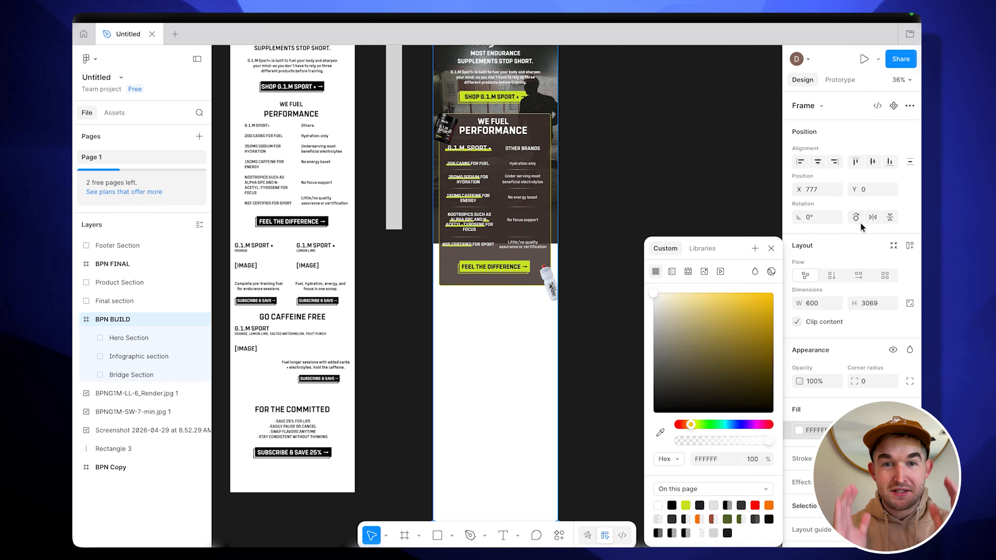
Examine the infographic panel where it overlaps the runner photo and the white background of the BPN BUILD frame.
left_click(770, 248)
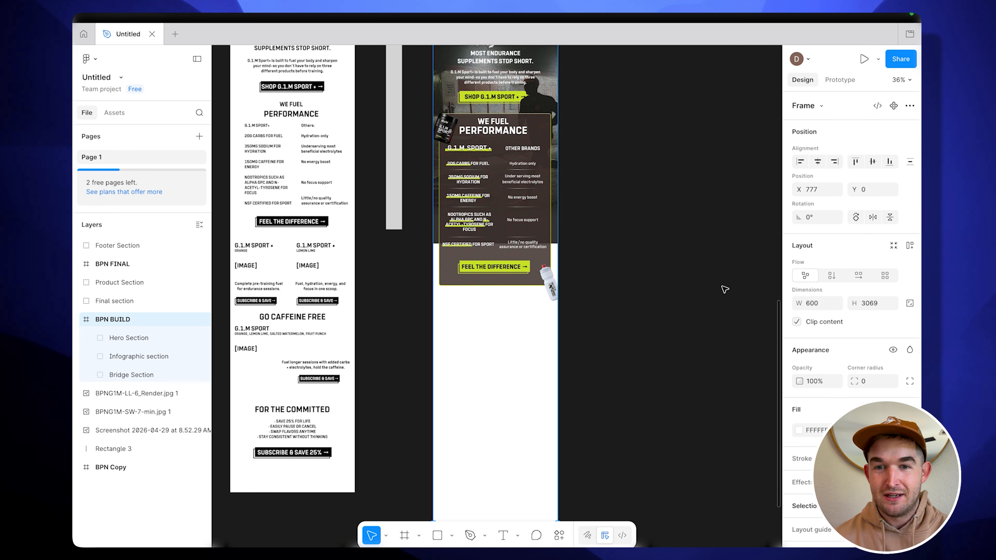
scroll(724, 290, "down", 2)
scroll(725, 290, "up", 2)
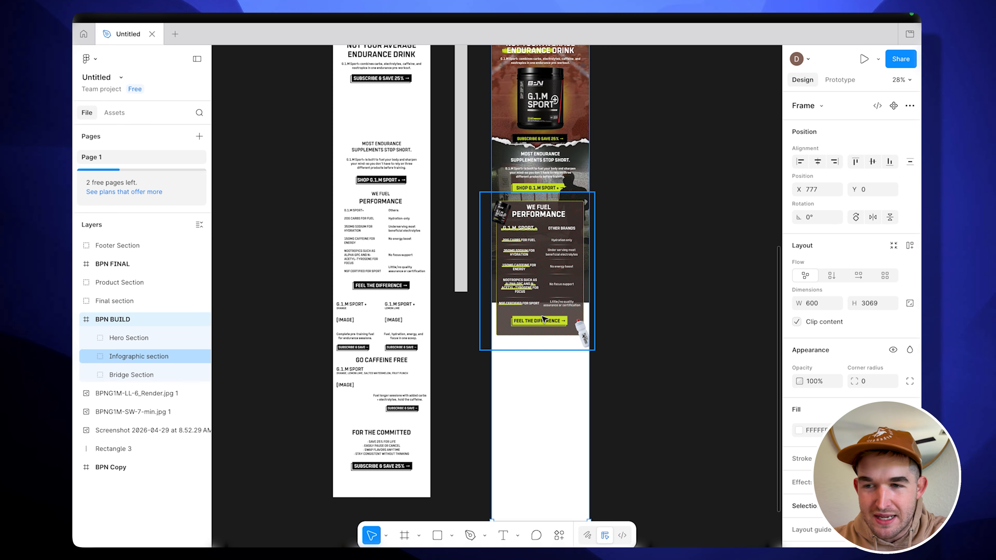
scroll(543, 319, "down", 2)
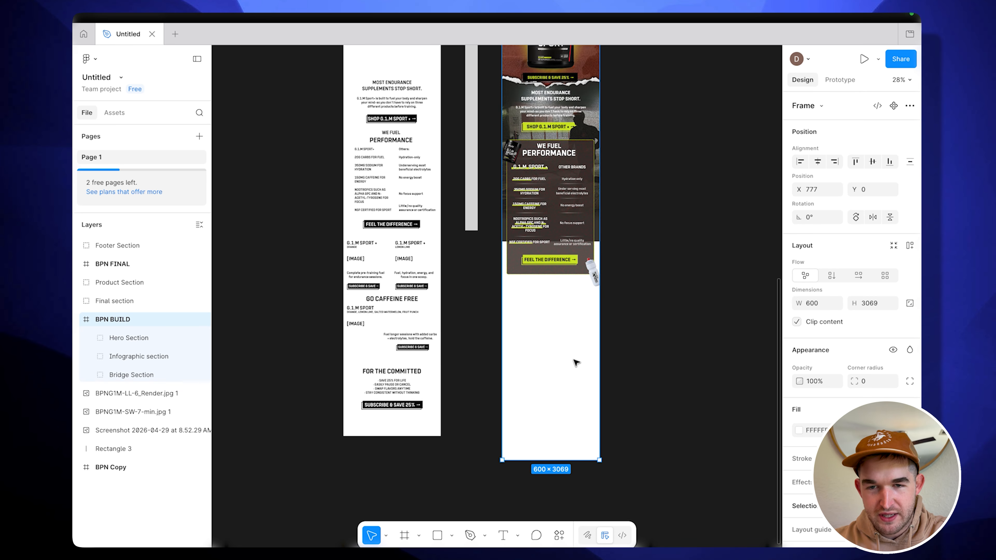
scroll(577, 259, "up", 5)
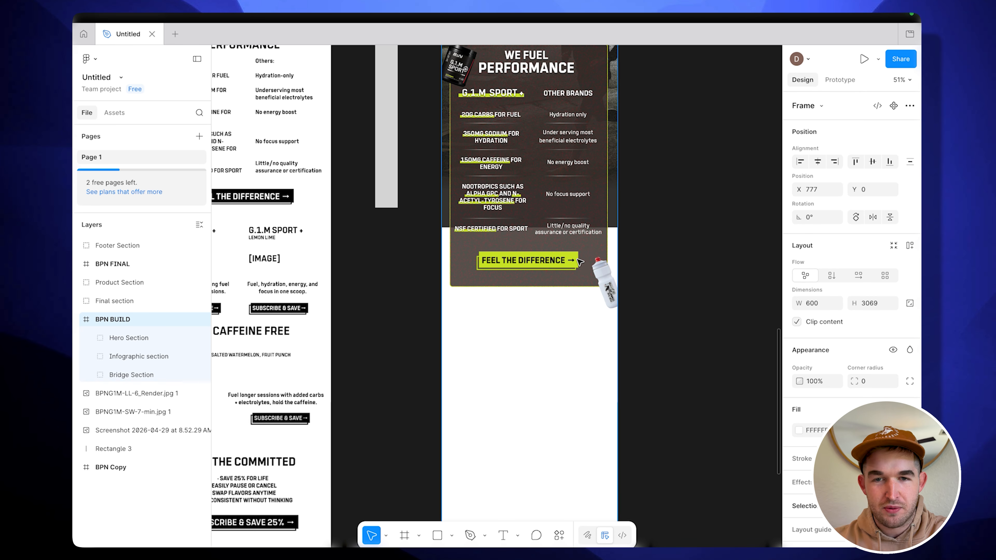
scroll(588, 274, "up", 3)
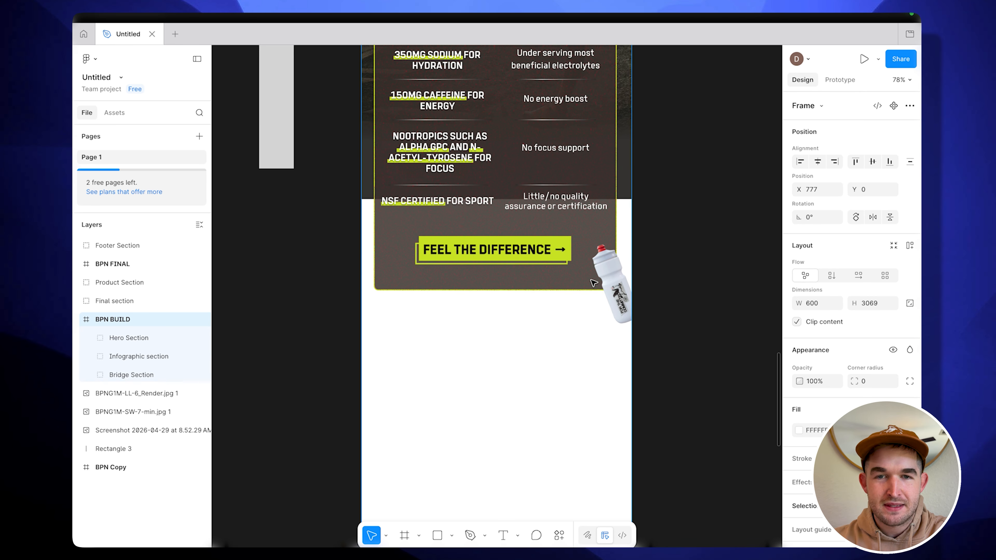
left_click(626, 184)
left_click(669, 278)
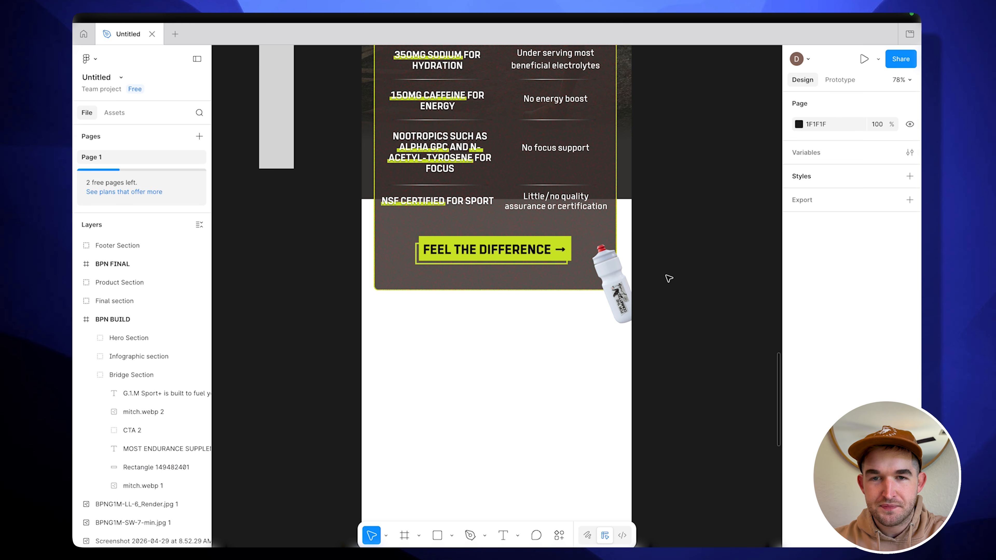
scroll(668, 278, "down", 4)
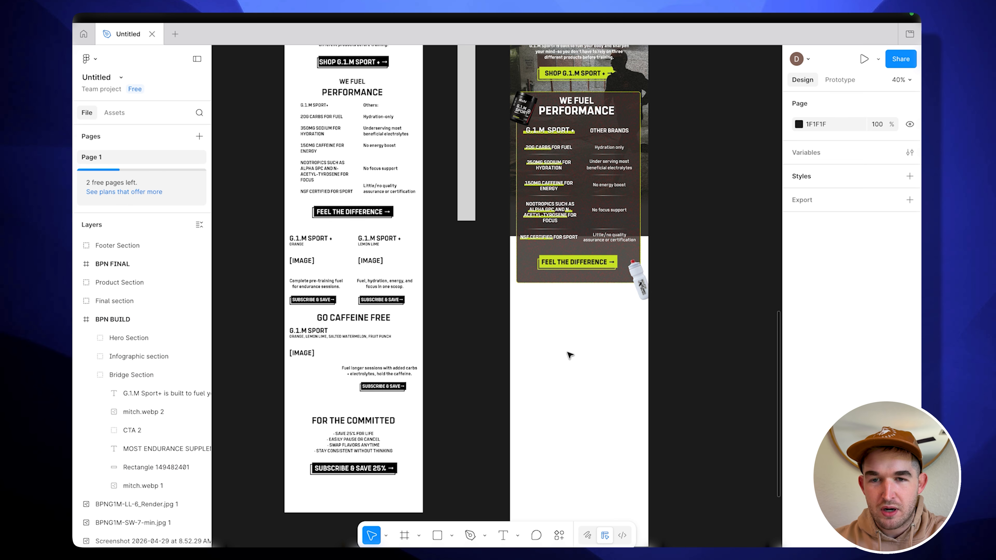
Change the BPN BUILD frame's background fill to the dark grey page colour 3B3A36.
left_click(102, 319)
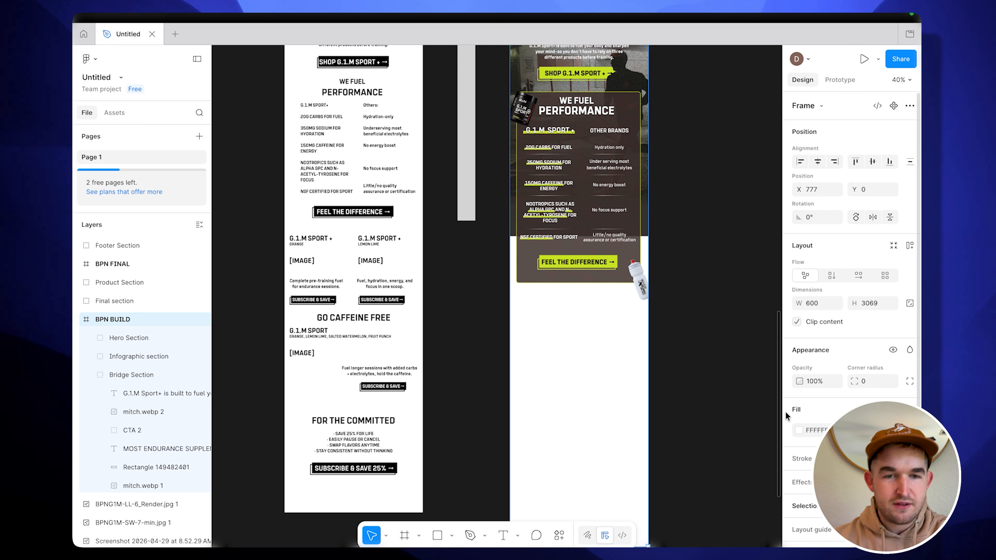
left_click(798, 430)
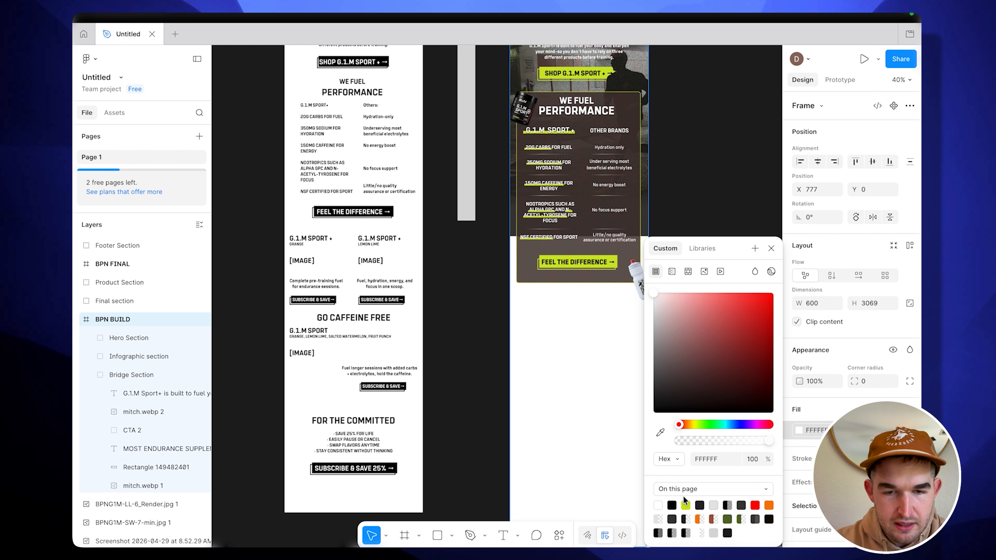
left_click(742, 505)
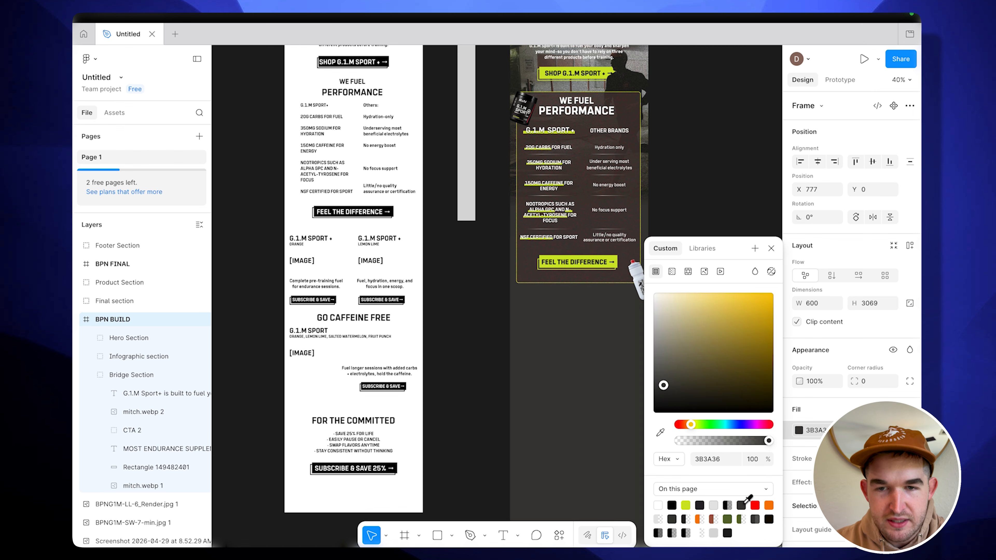
left_click(770, 248)
left_click(617, 277)
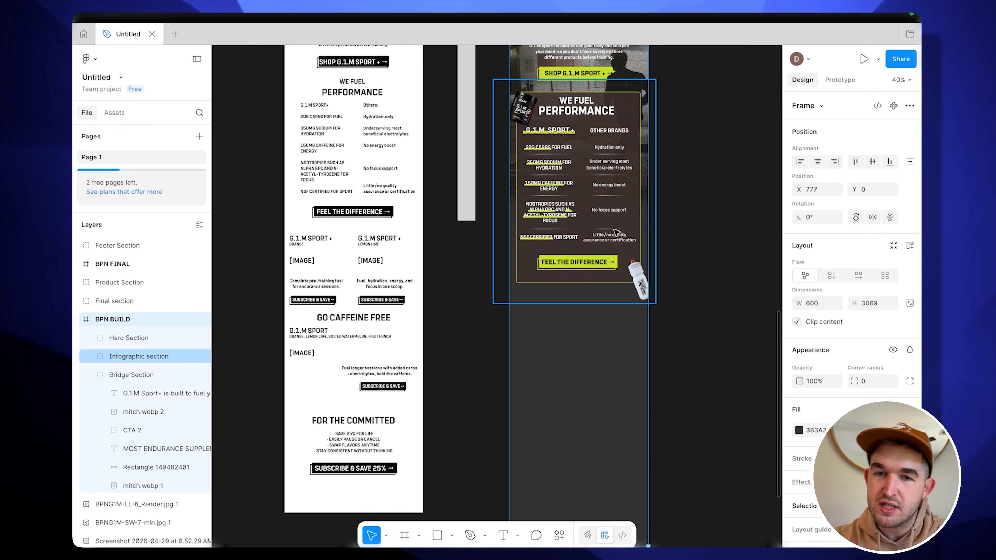
Review the email design from the hero section down to the empty area under the infographic, comparing it with the copy frame.
scroll(617, 232, "up", 2)
left_click(588, 370)
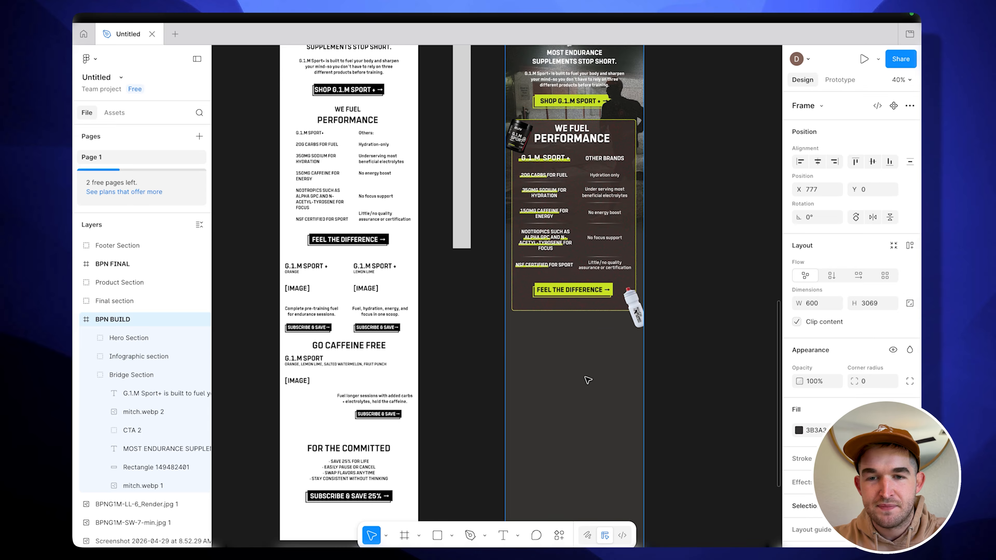
scroll(587, 378, "down", 3)
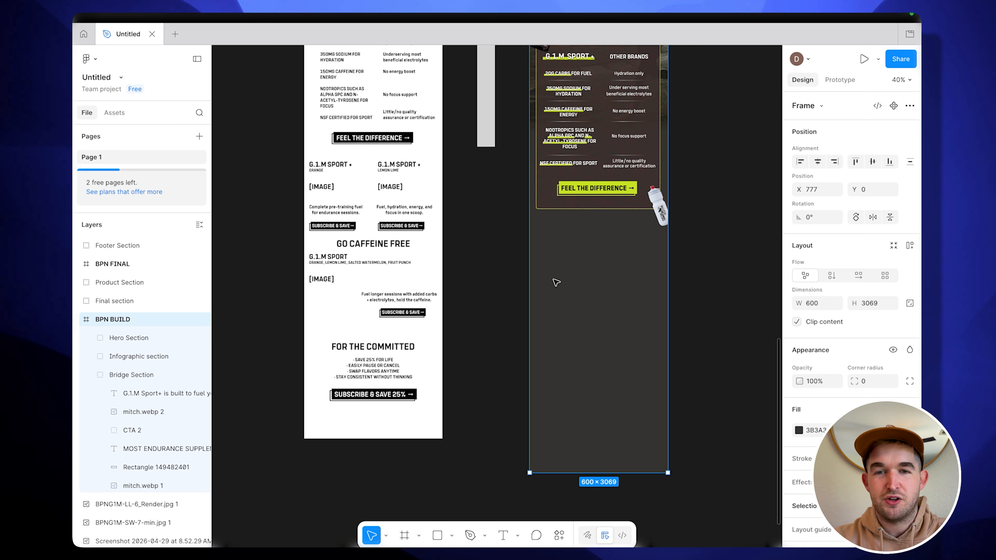
scroll(598, 329, "up", 5)
scroll(600, 329, "up", 3)
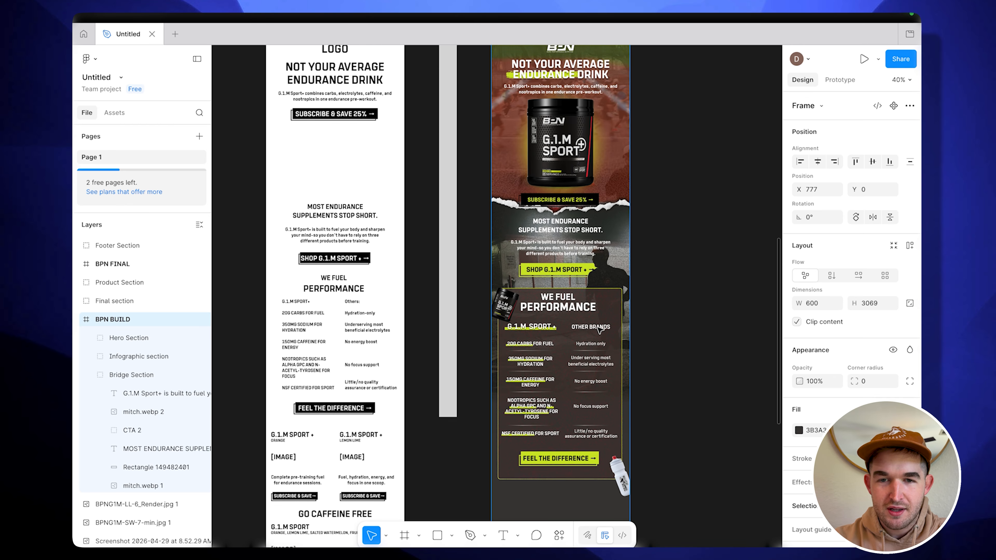
scroll(584, 338, "down", 5)
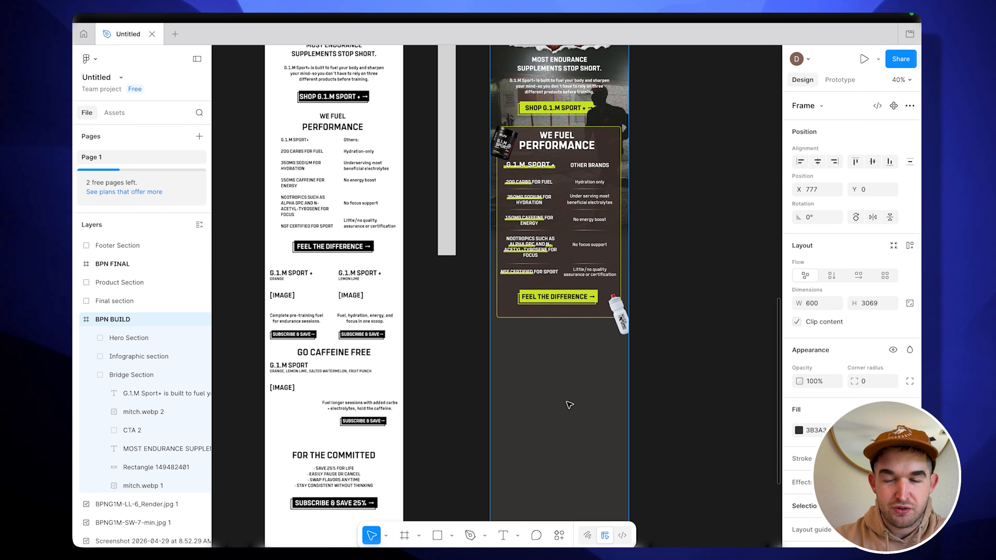
scroll(572, 392, "down", 2)
scroll(572, 349, "up", 3)
scroll(572, 310, "up", 1)
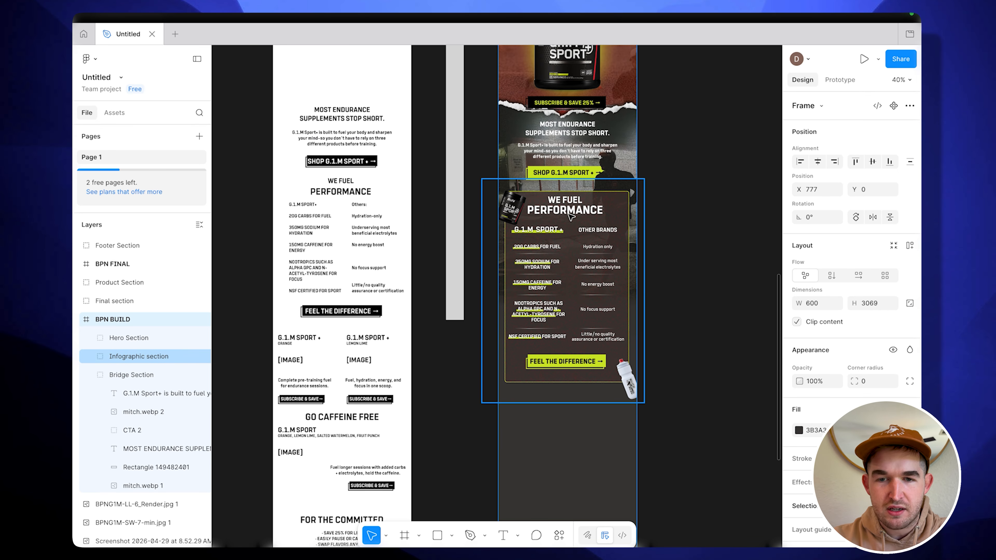
scroll(578, 361, "down", 4)
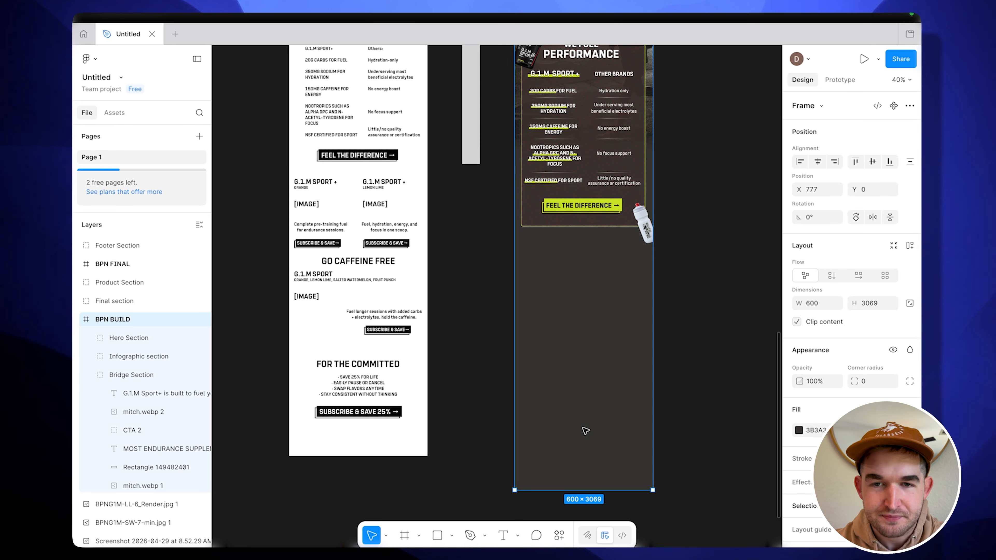
scroll(585, 431, "up", 1)
scroll(586, 430, "right", 1)
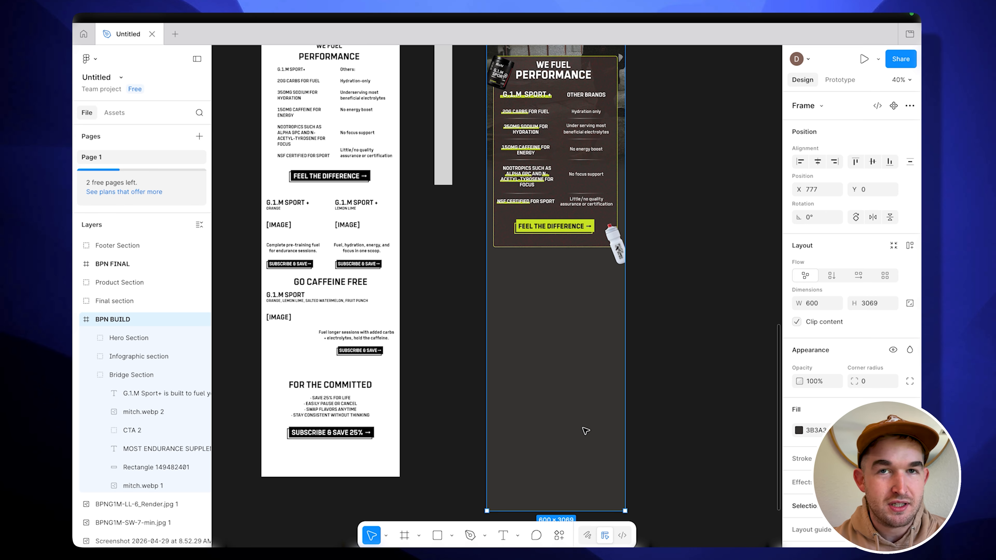
scroll(586, 431, "down", 3)
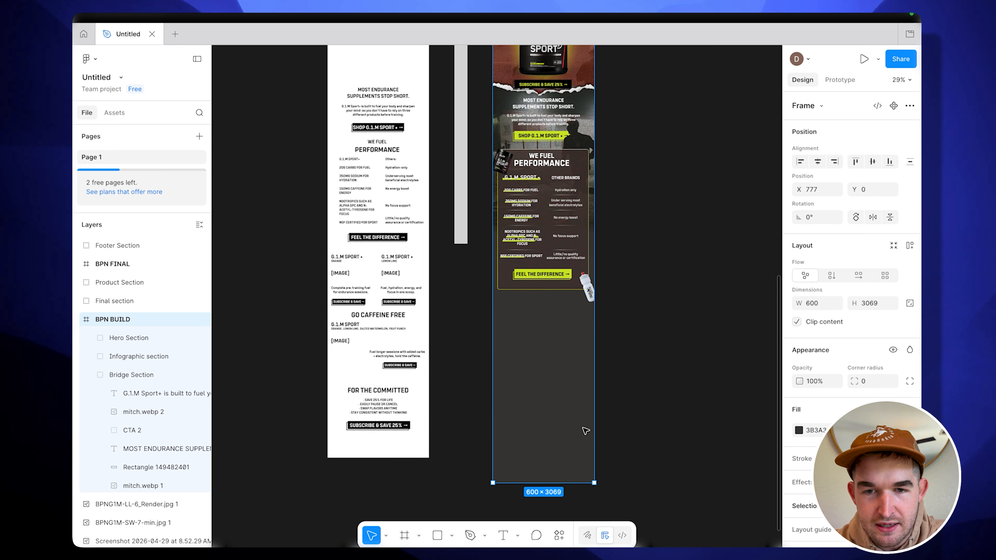
Move the Product Section group into the BPN BUILD frame below the infographic panel and nudge it slightly to the right.
scroll(585, 430, "right", 2)
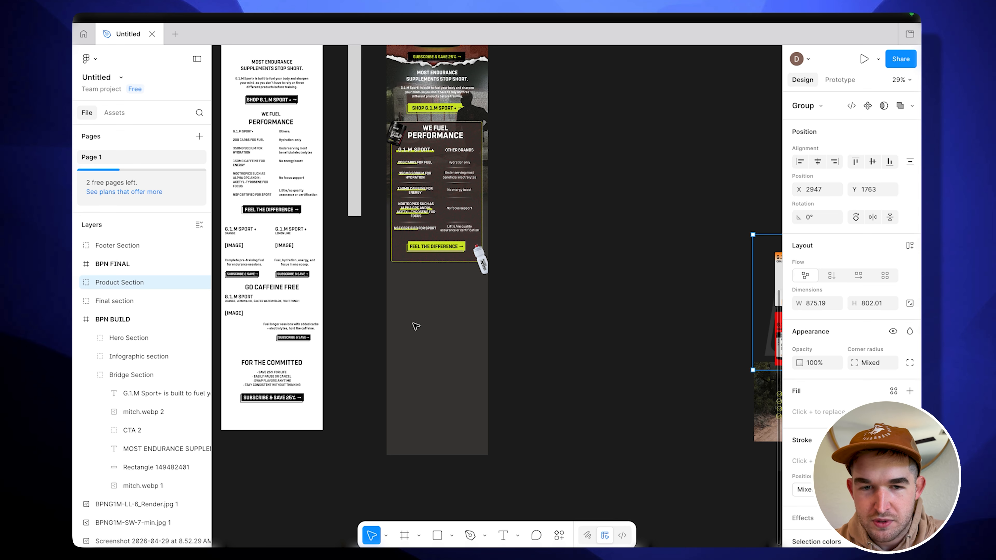
scroll(520, 340, "right", 4)
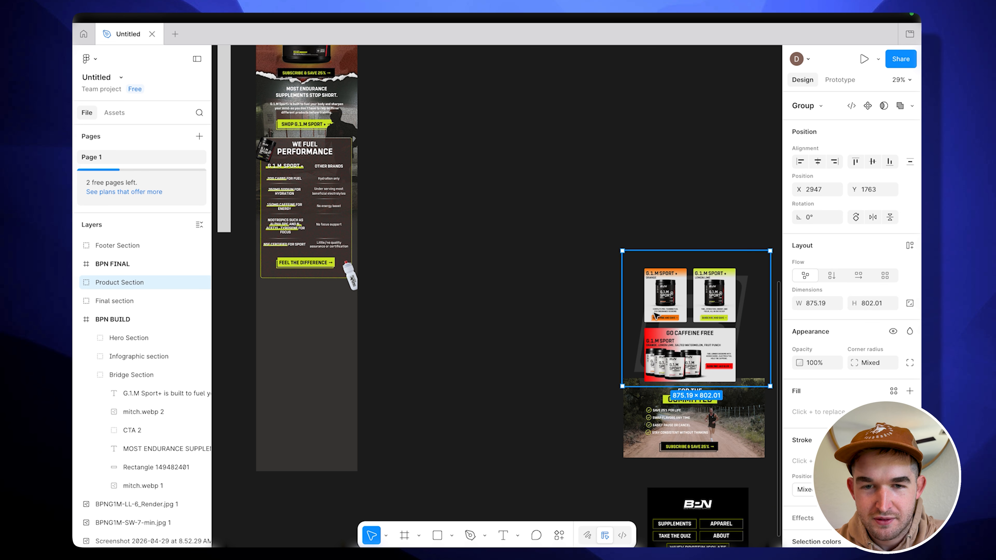
left_click_drag(679, 310, 297, 330)
key("shift+2")
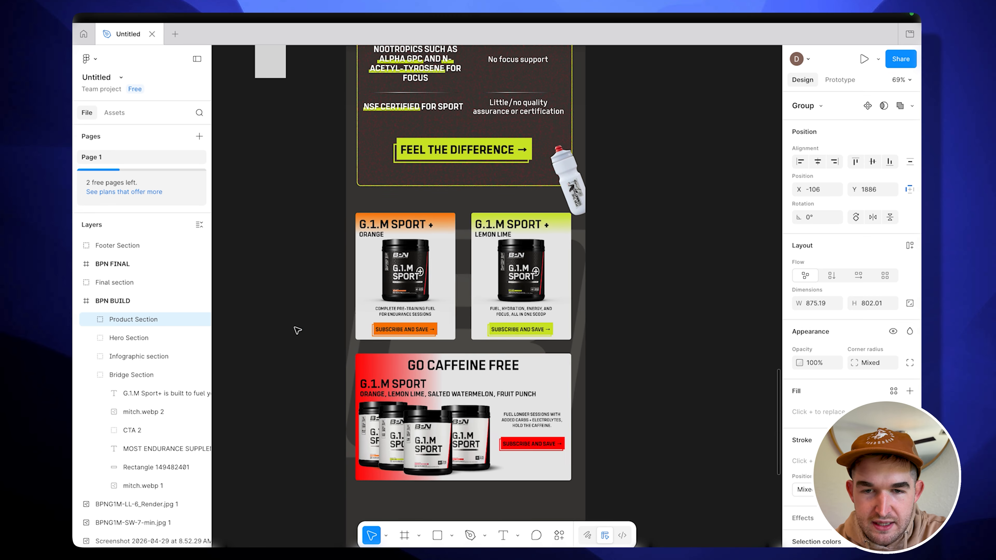
key("Right")
key("Right")
key("Right")
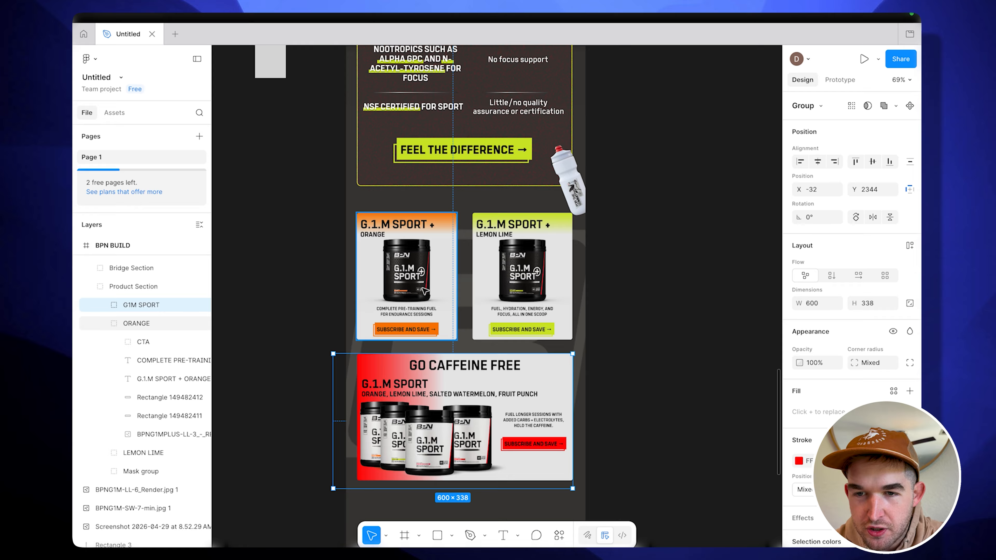
Inspect the image fill of the tub picture in the G.1.M Sport+ Orange product card.
double_click(396, 267)
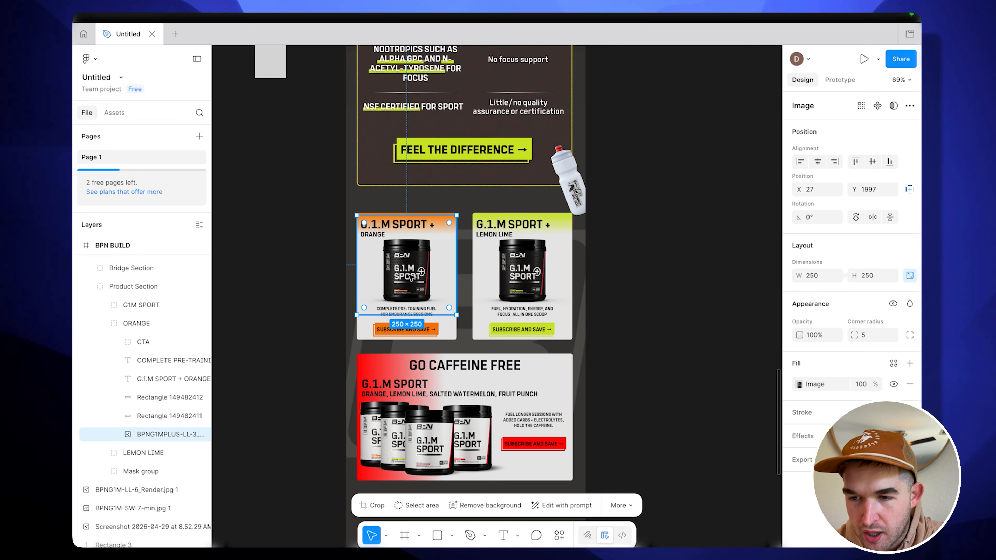
left_click(799, 384)
mouse_move(774, 390)
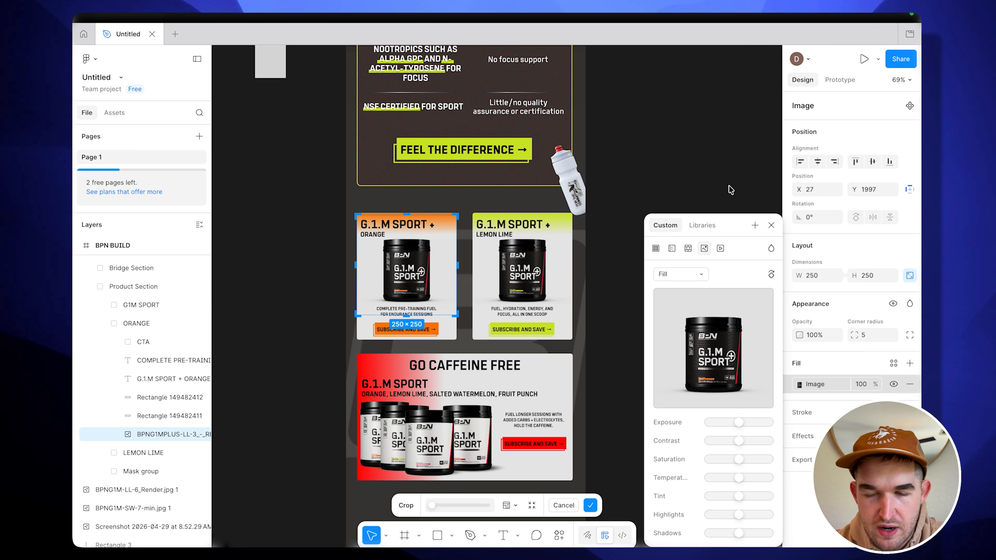
mouse_move(748, 340)
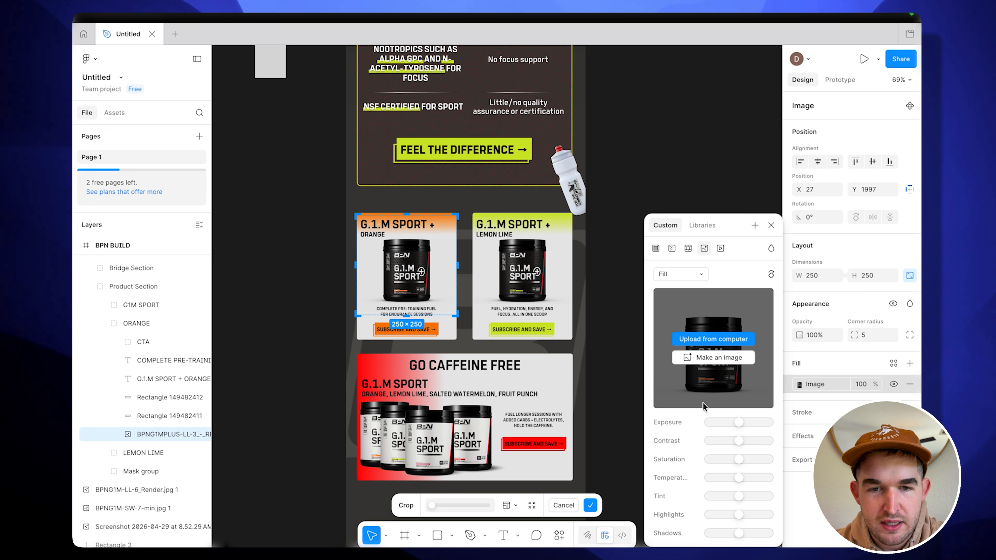
left_click(771, 225)
scroll(391, 259, "up", 5)
scroll(391, 259, "up", 5)
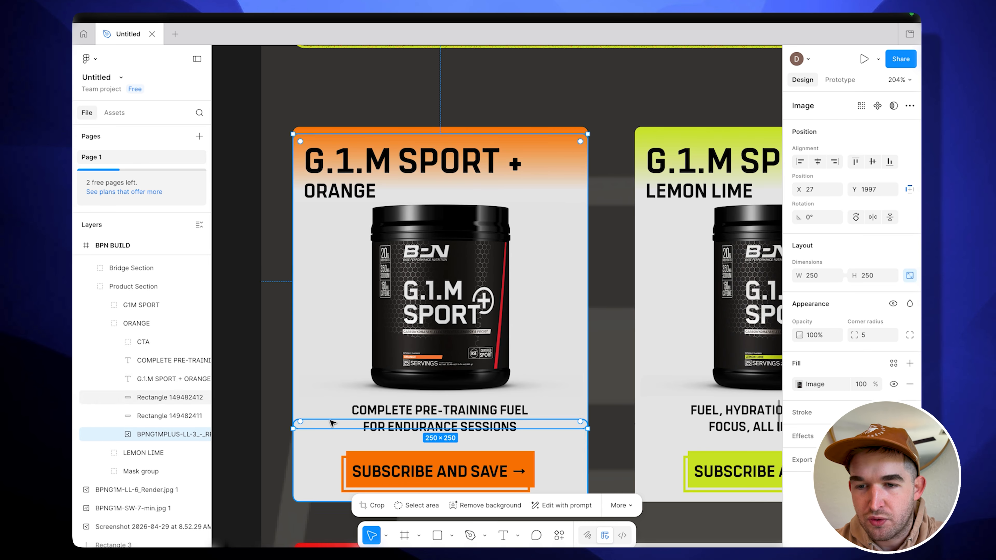
Try moving the orange gradient rectangle off the top of the Orange product card, and undo the move.
left_click(312, 463)
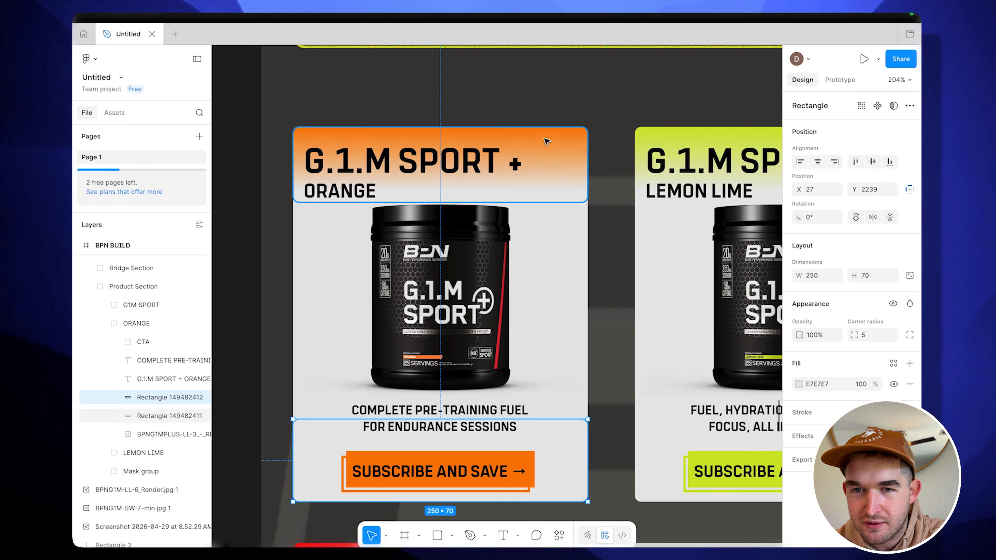
left_click(571, 139)
left_click_drag(567, 158, 563, 85)
key("super+z")
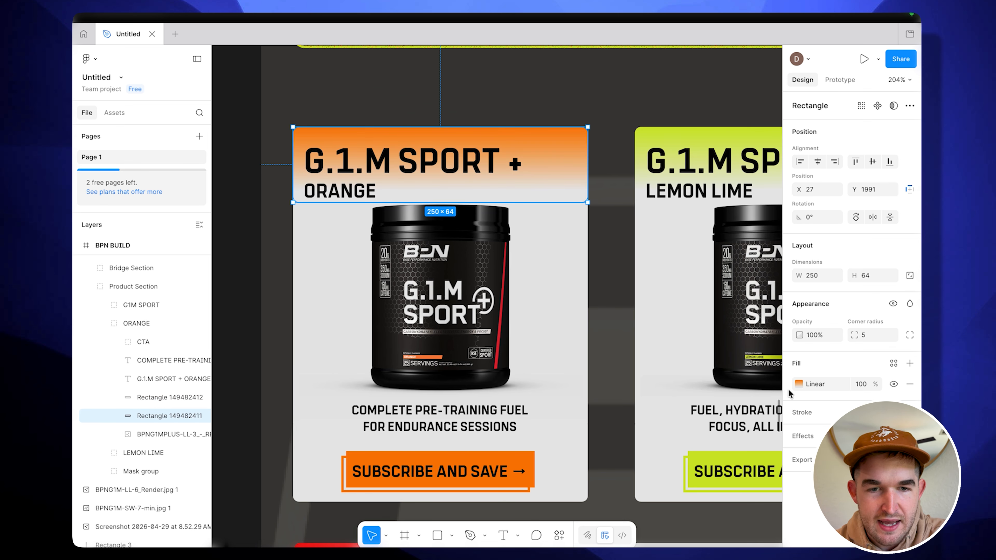
Recolour the 100% gradient stop of the Orange card's header rectangle to F57E3A, sampled from the orange label on the tub.
left_click(800, 385)
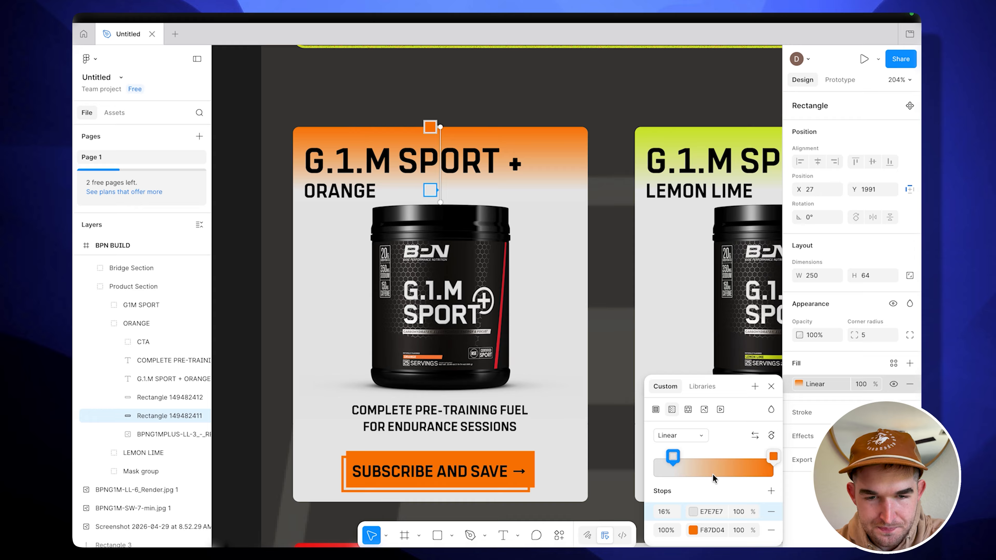
left_click(694, 530)
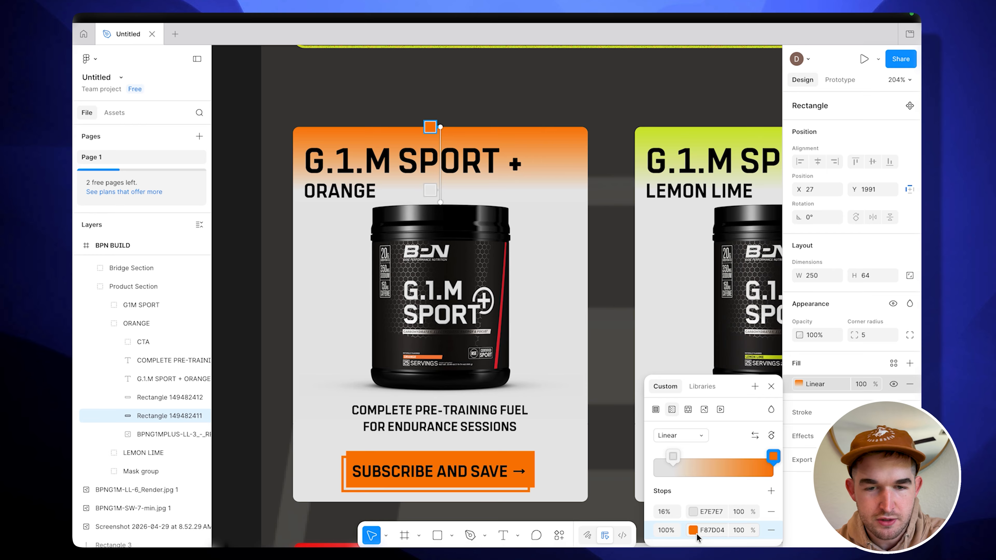
left_click(522, 433)
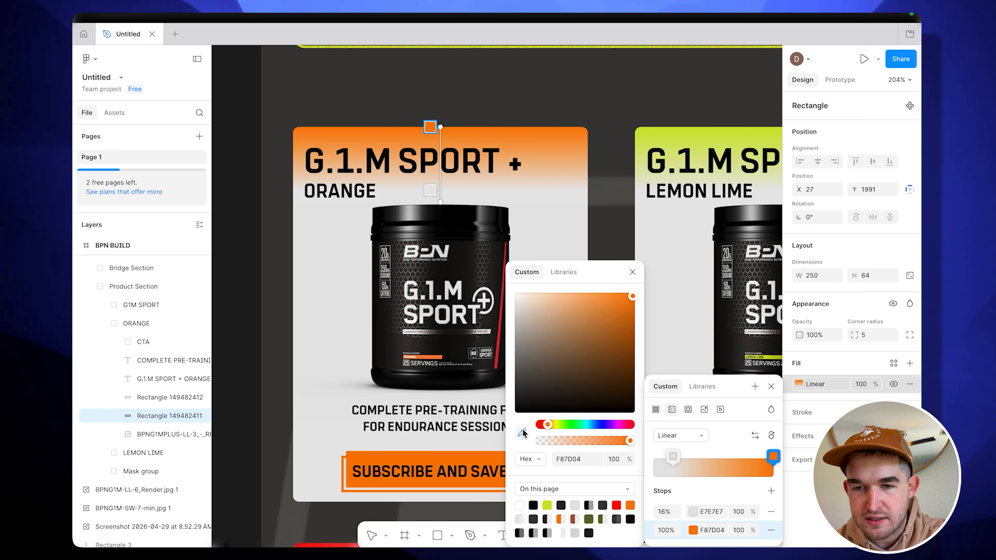
left_click(427, 355)
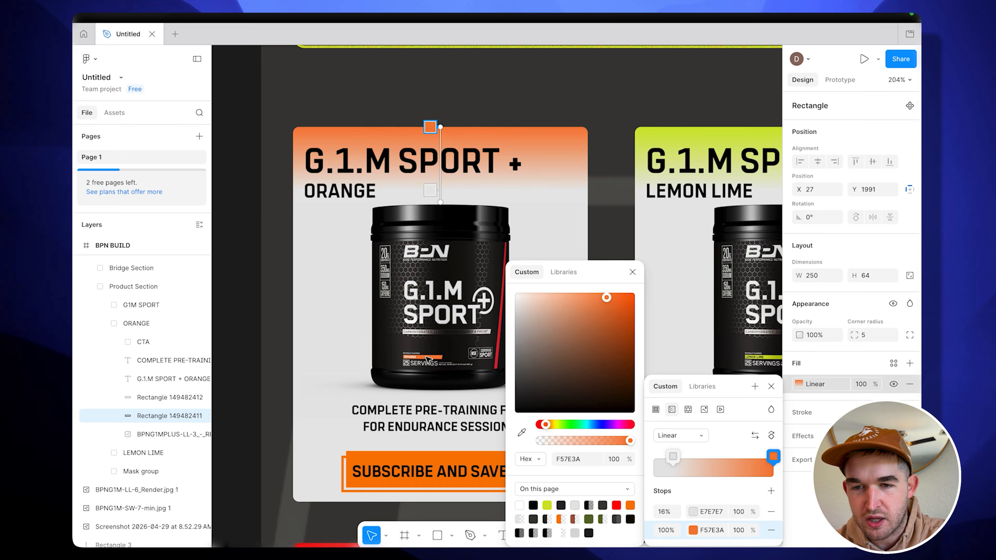
Undo the F57E3A recolouring of the Orange card's header gradient stop and close the colour picker.
key("super+z")
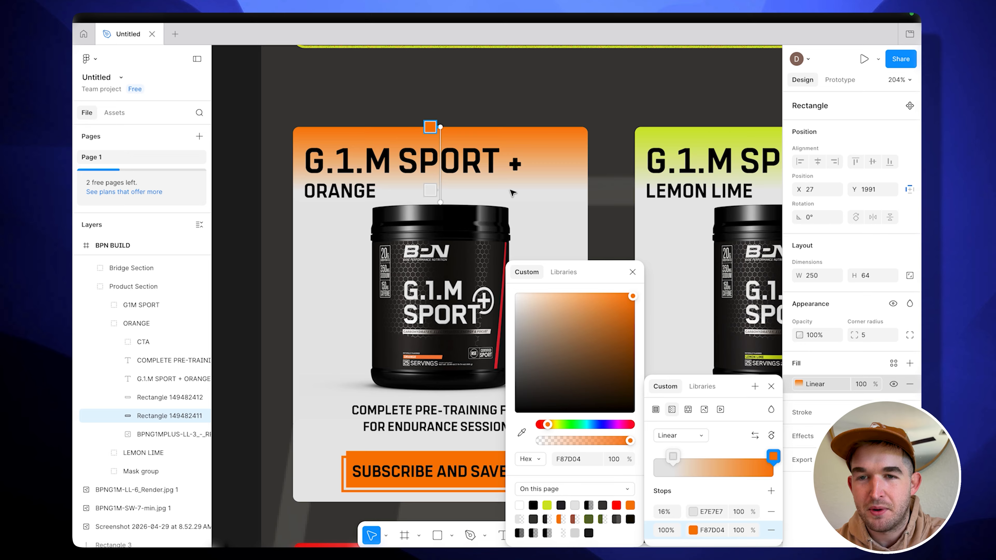
left_click(633, 271)
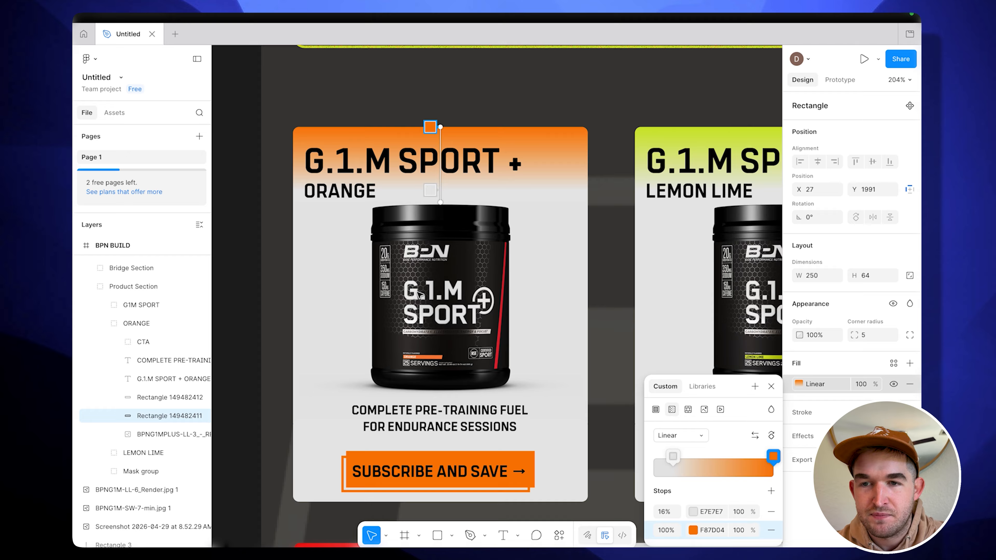
Review the Product Section copy in ChatGPT, return to Figma and compare it with the text on the Orange and Lemon Lime cards.
key("ctrl+Left")
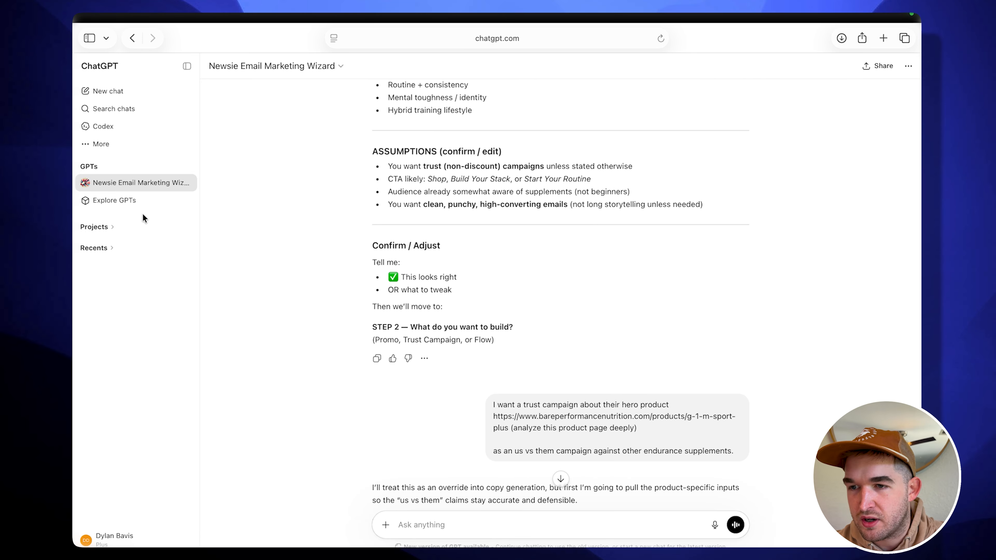
scroll(414, 186, "up", 7)
scroll(415, 186, "down", 15)
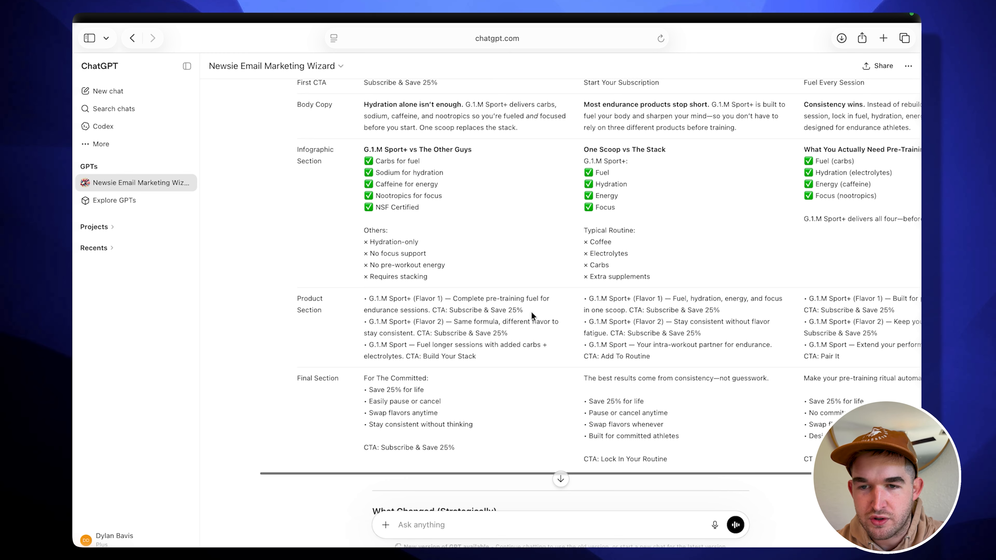
key("ctrl+Right")
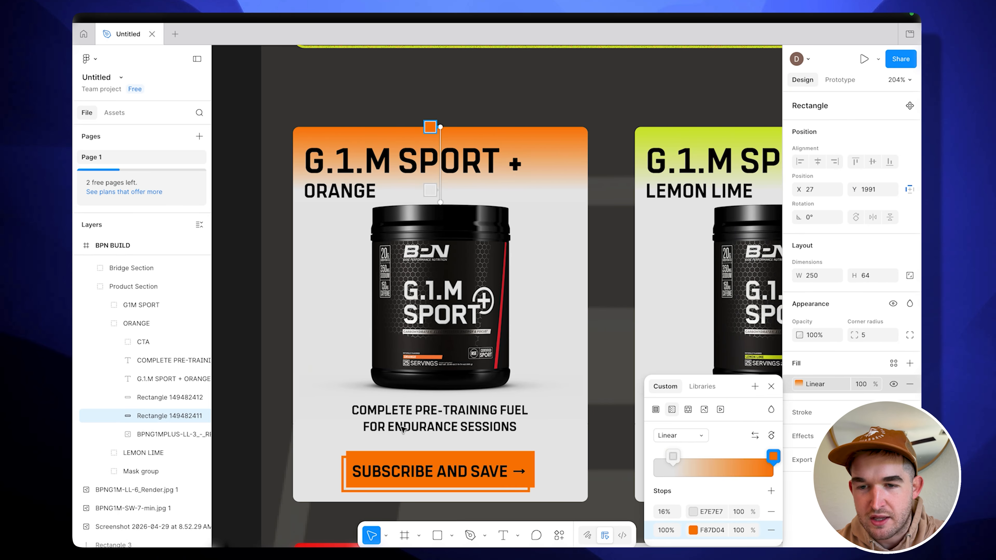
scroll(425, 427, "down", 3)
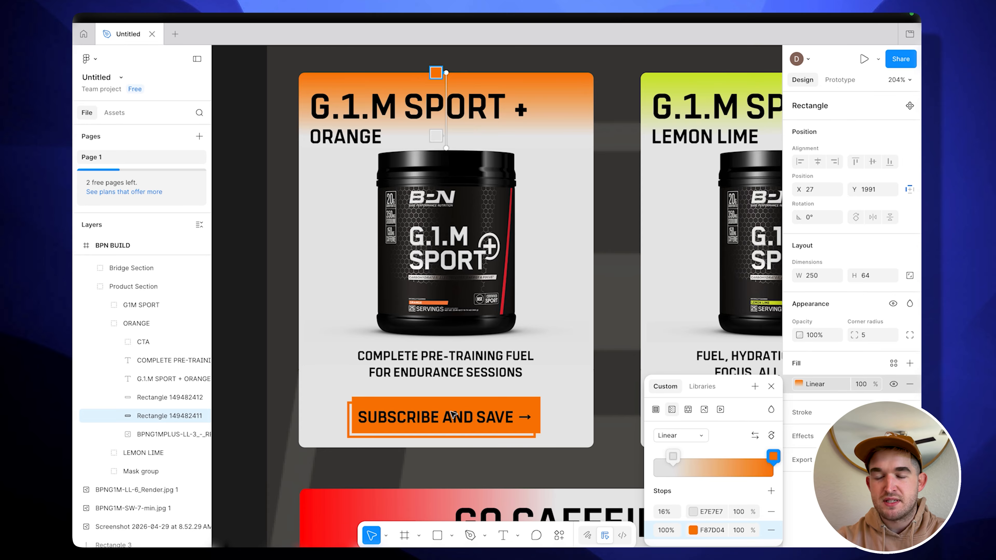
scroll(453, 415, "down", 5)
key("Escape")
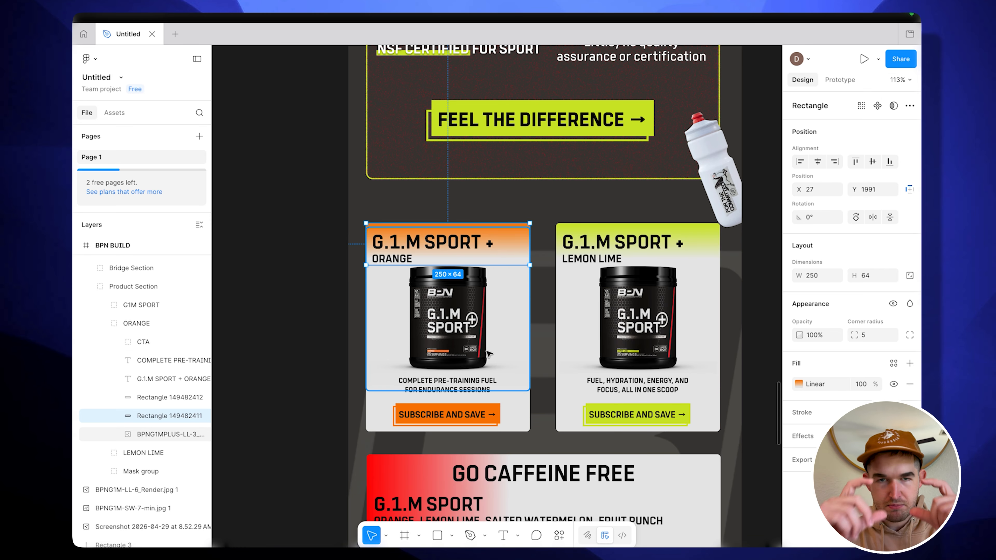
scroll(445, 387, "up", 2)
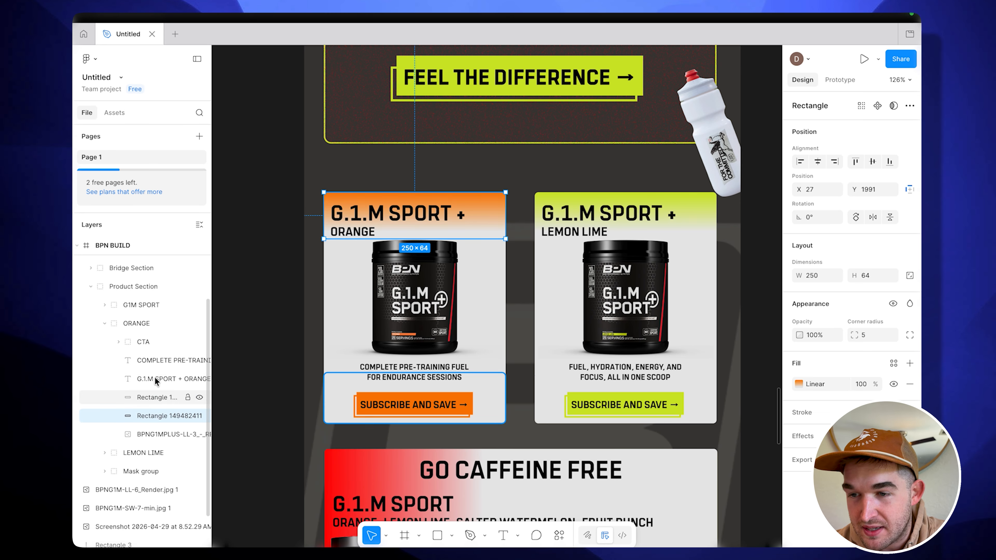
Ungroup the ORANGE card group in the Product Section and group its six elements again.
left_click(103, 324)
left_click(122, 325)
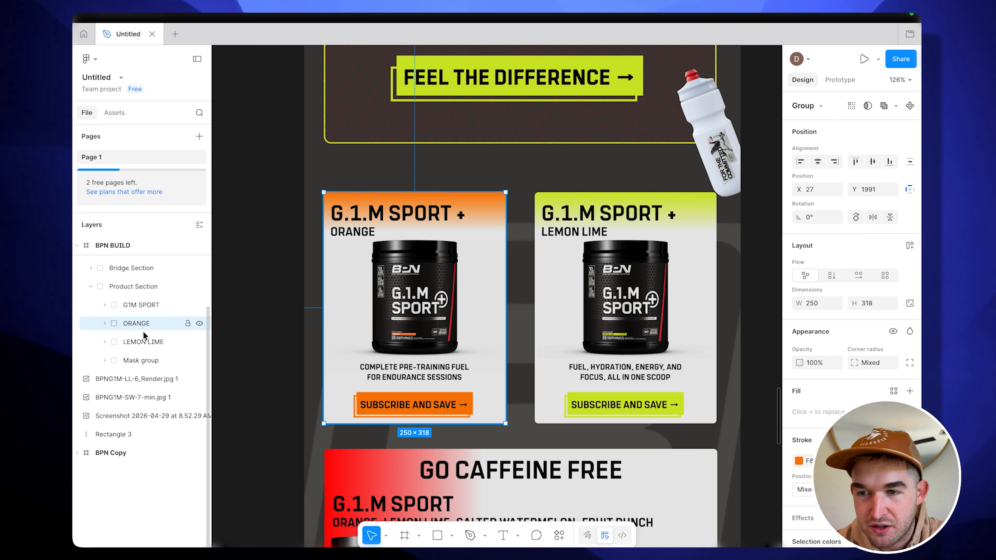
right_click(140, 323)
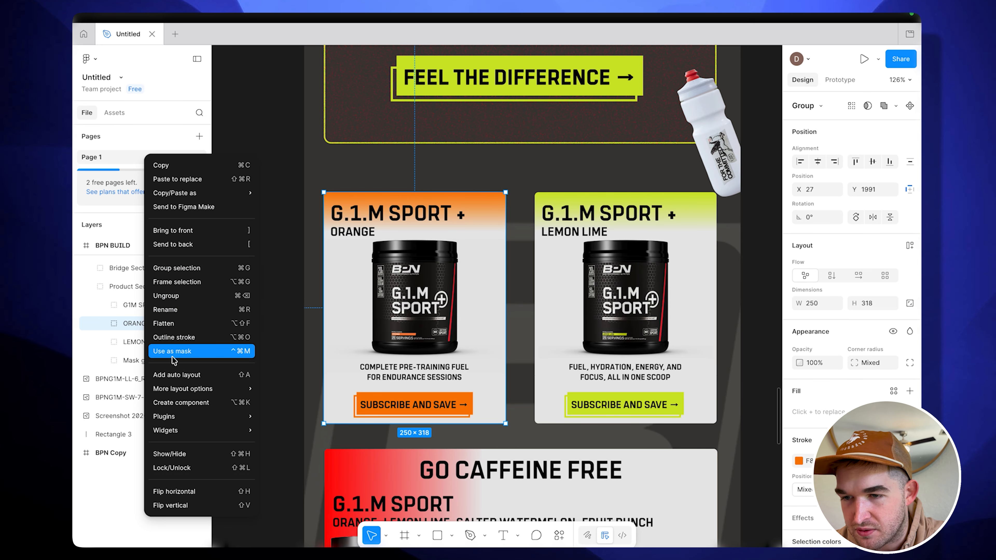
left_click(176, 297)
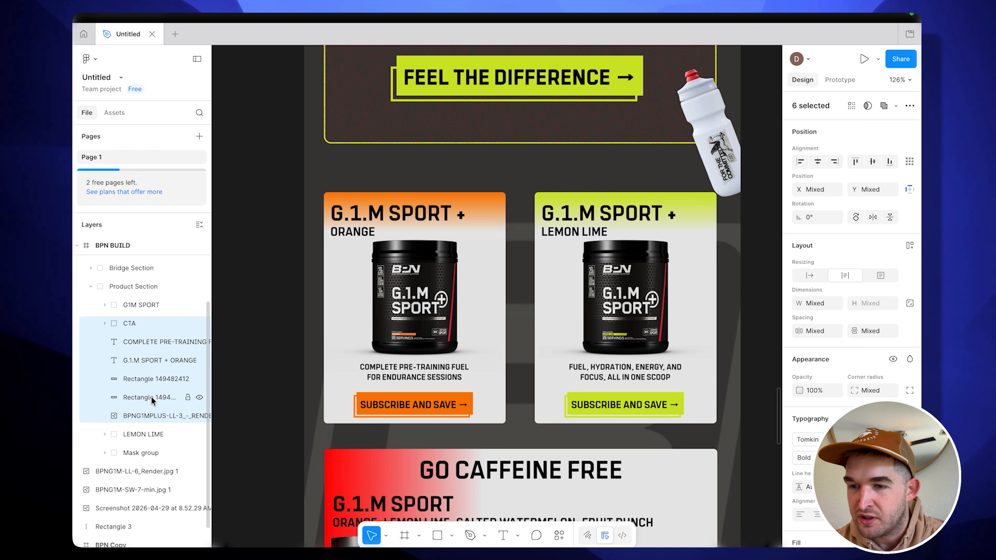
right_click(147, 351)
left_click(188, 267)
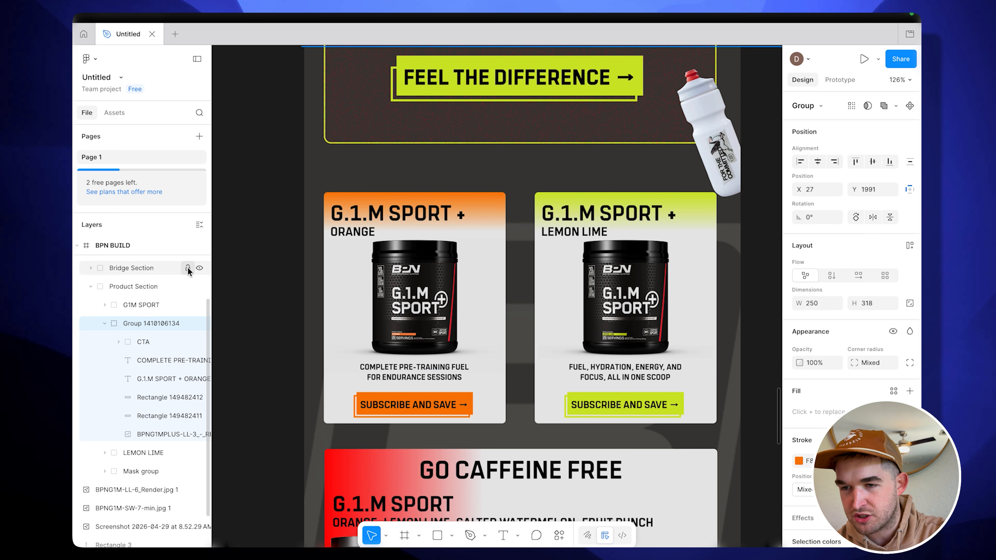
Rename the regrouped Orange card layer to ORANGE and collapse it in the layer list.
double_click(158, 321)
type("O")
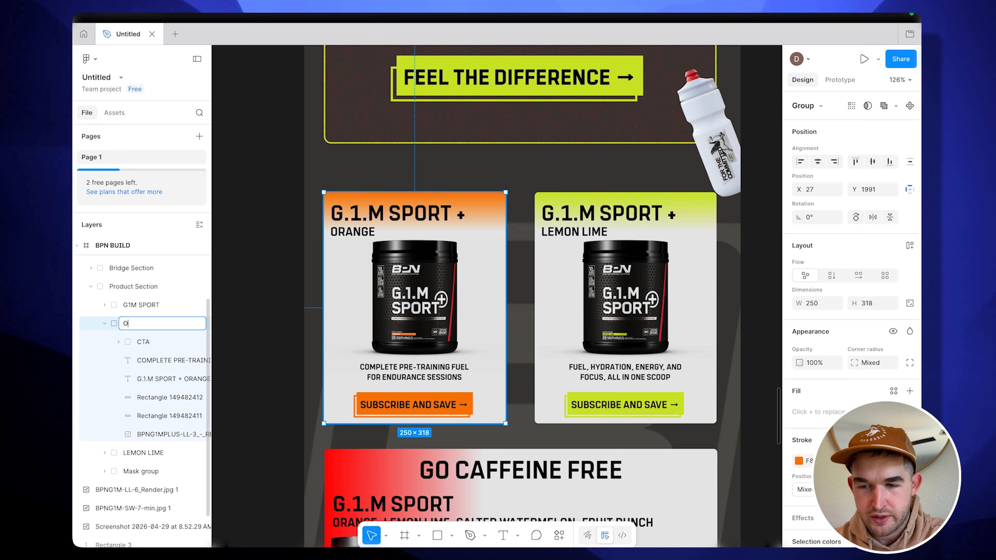
type("RANGE")
key("Return")
left_click(104, 323)
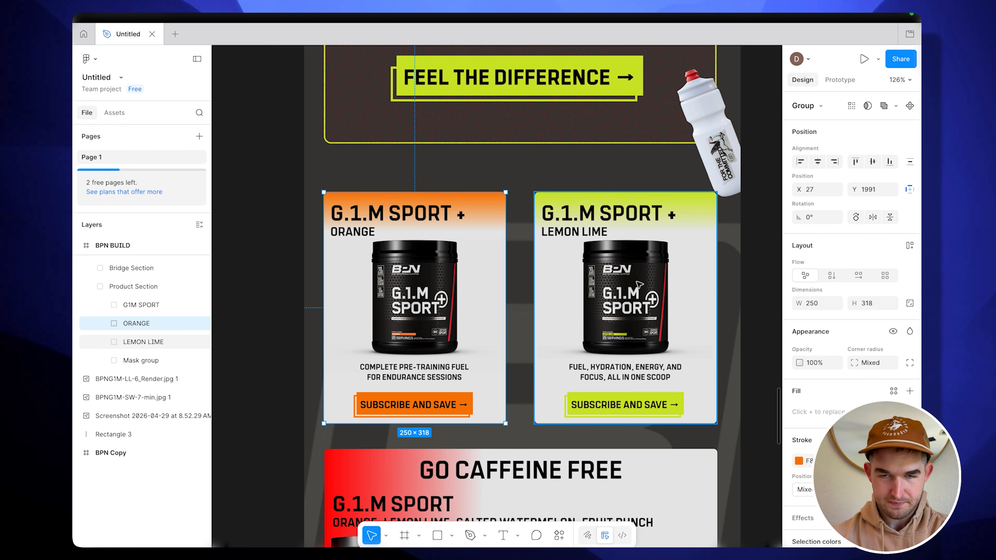
Inspect the image fill of the Lemon Lime card's tub picture and its upload option without replacing the image.
scroll(639, 284, "right", 2)
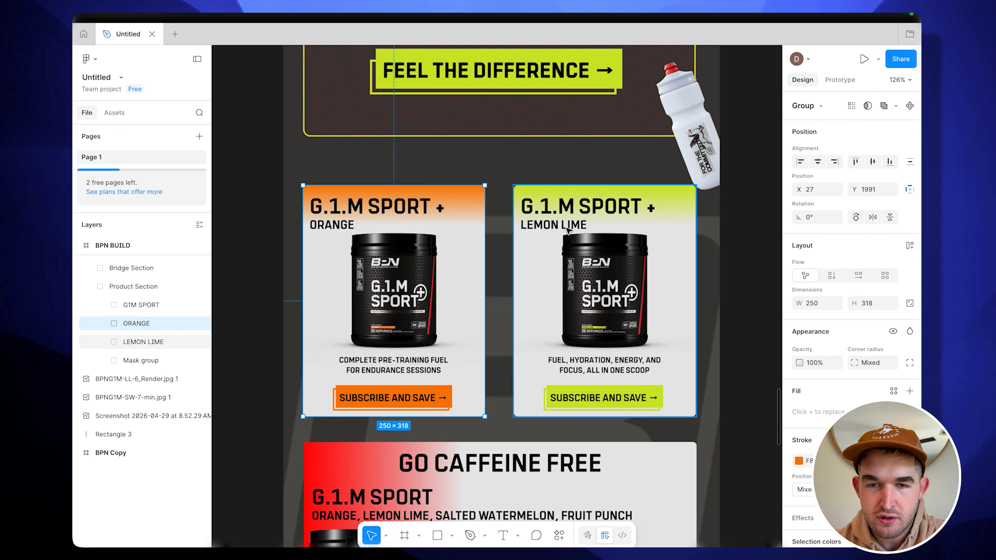
double_click(592, 271)
left_click(799, 385)
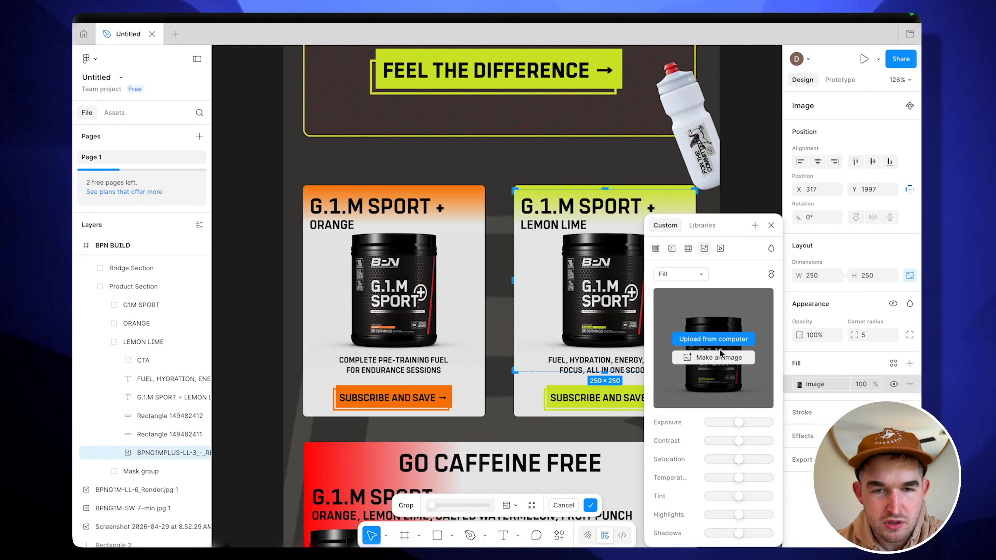
left_click(719, 341)
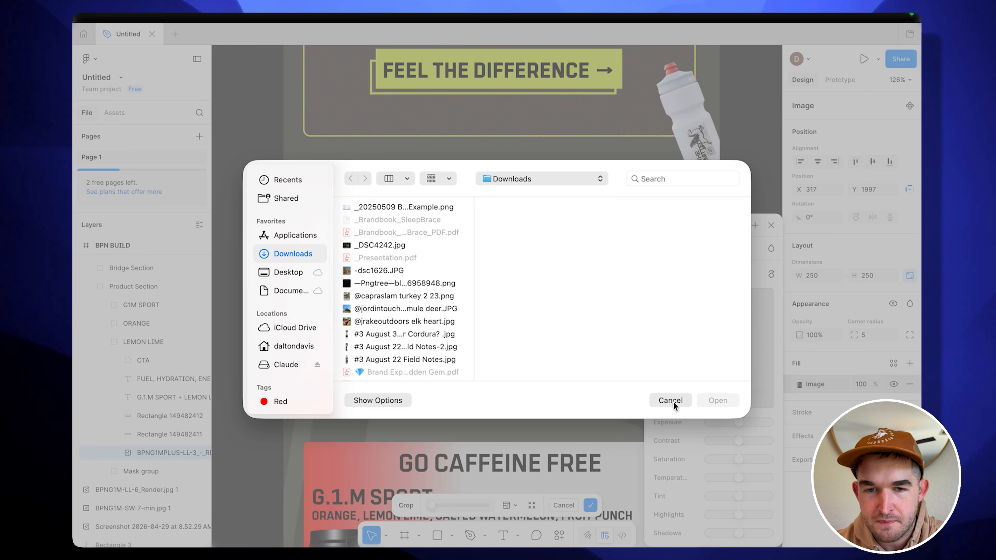
left_click(671, 400)
left_click(771, 226)
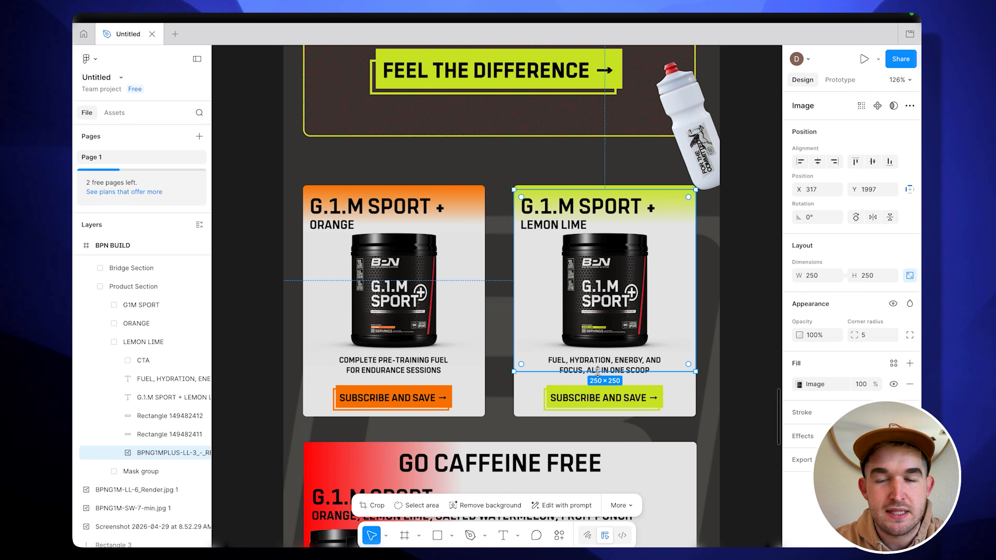
Examine the Go Caffeine Free card below the two product cards, including its separate overlapping tub images.
scroll(638, 409, "down", 5)
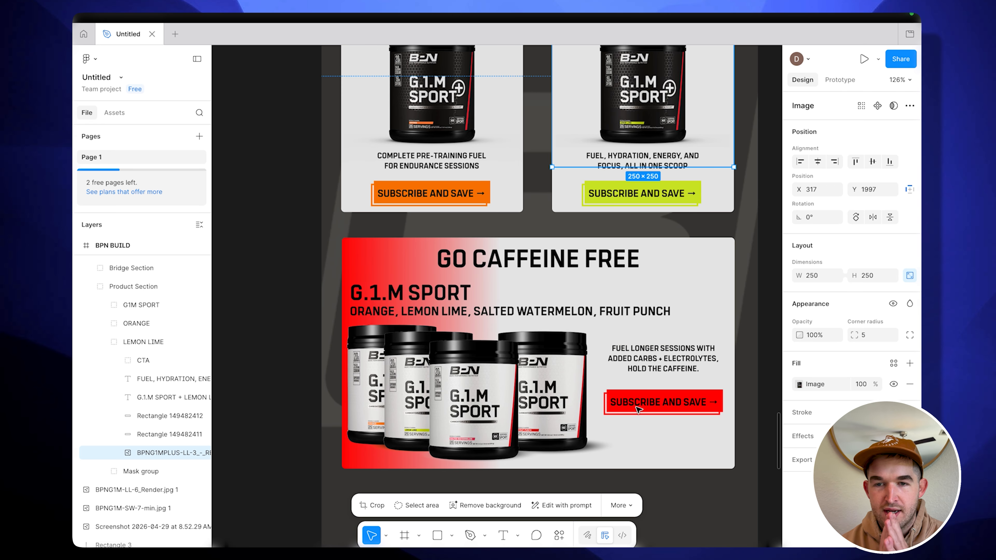
scroll(594, 352, "down", 5)
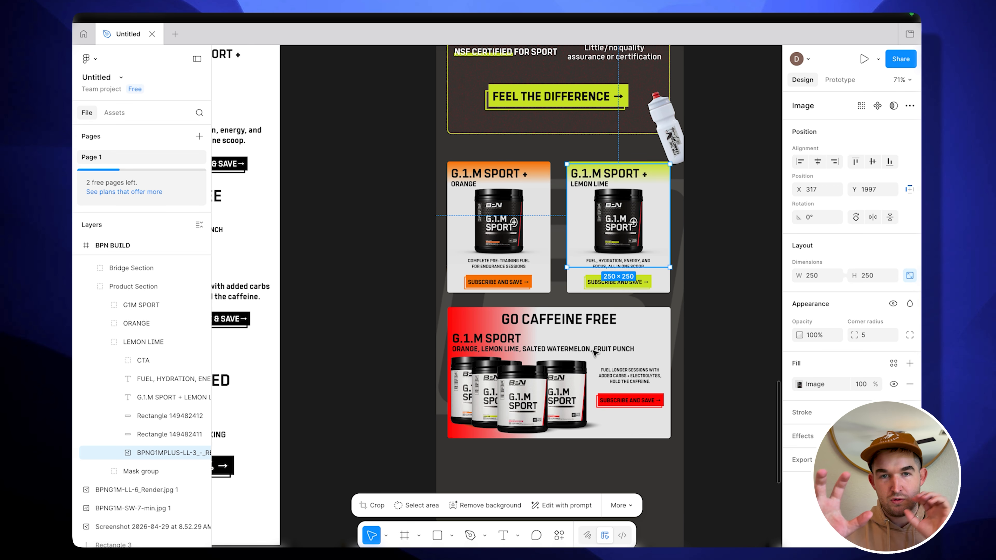
scroll(593, 352, "up", 3)
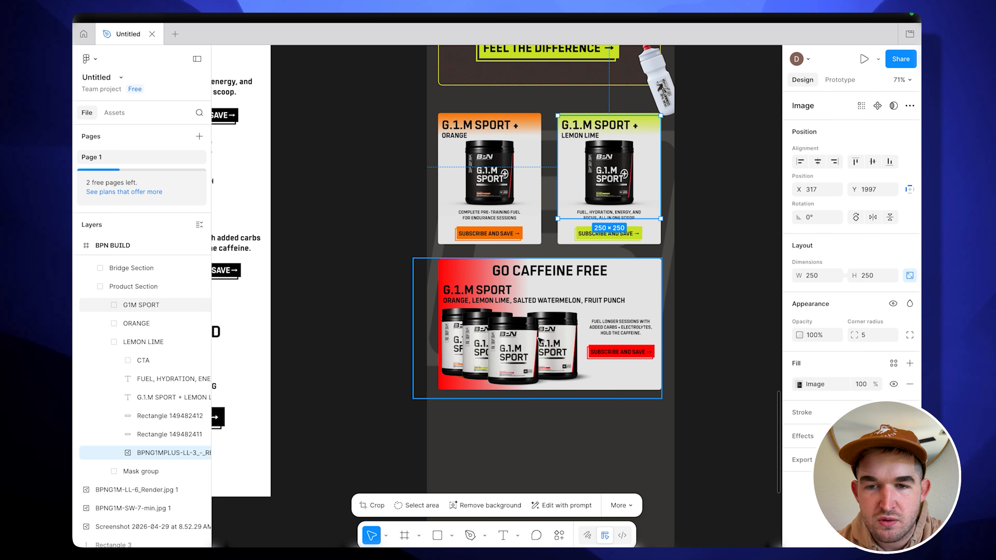
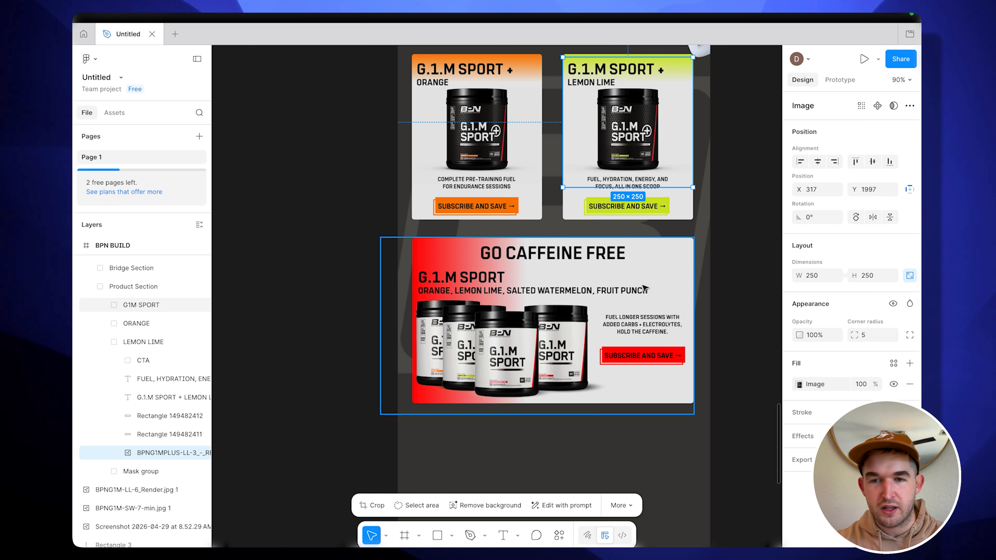
scroll(514, 380, "up", 5)
left_click(510, 365)
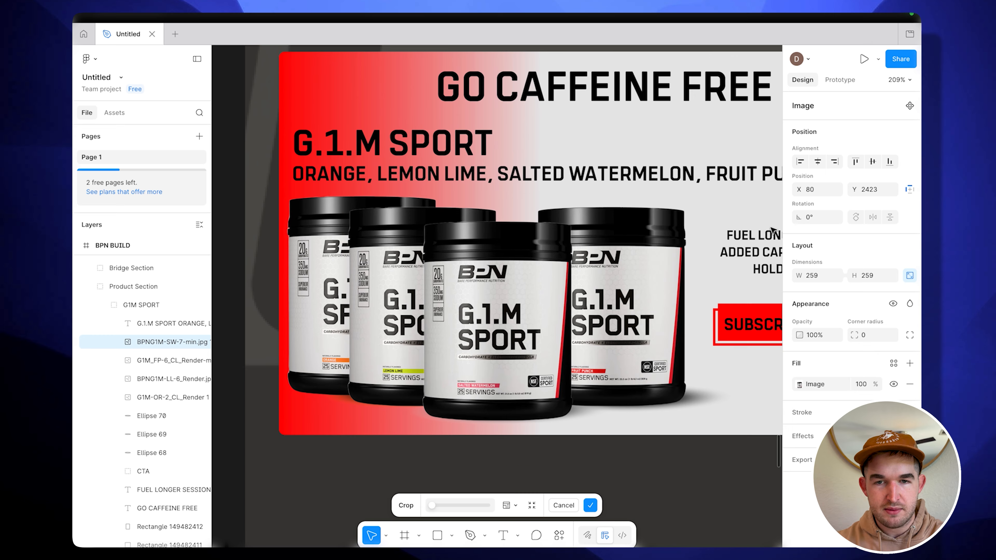
left_click(355, 374)
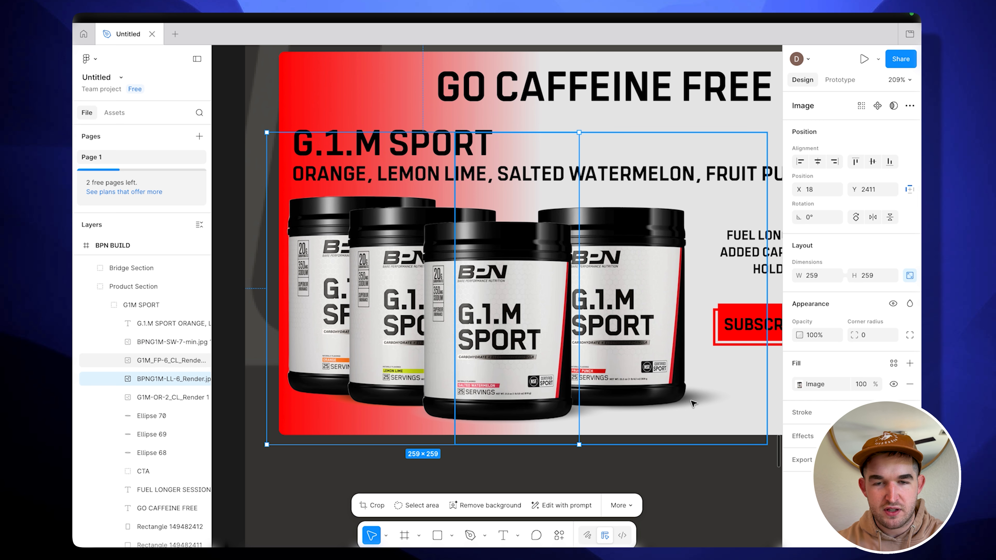
left_click(697, 489)
scroll(696, 489, "down", 3)
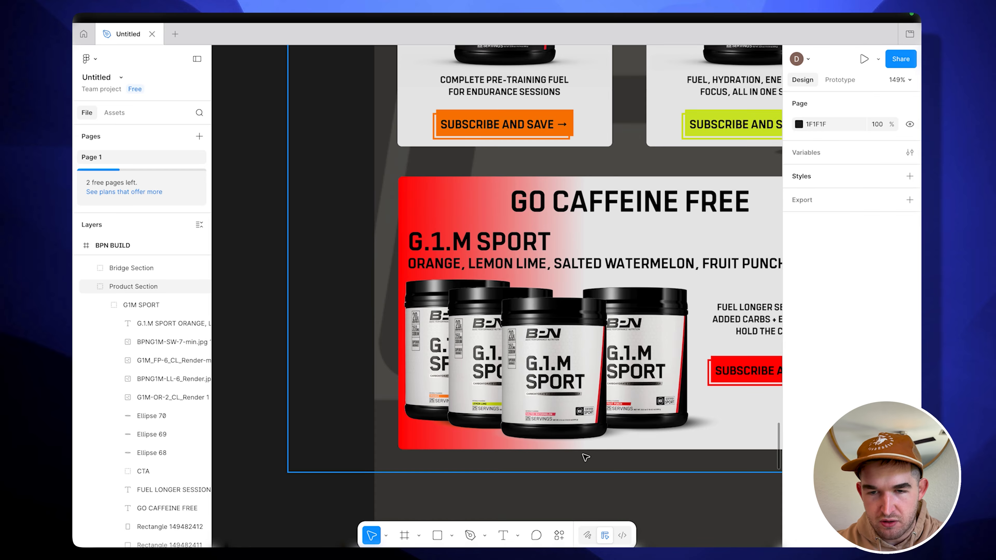
scroll(580, 426, "down", 5)
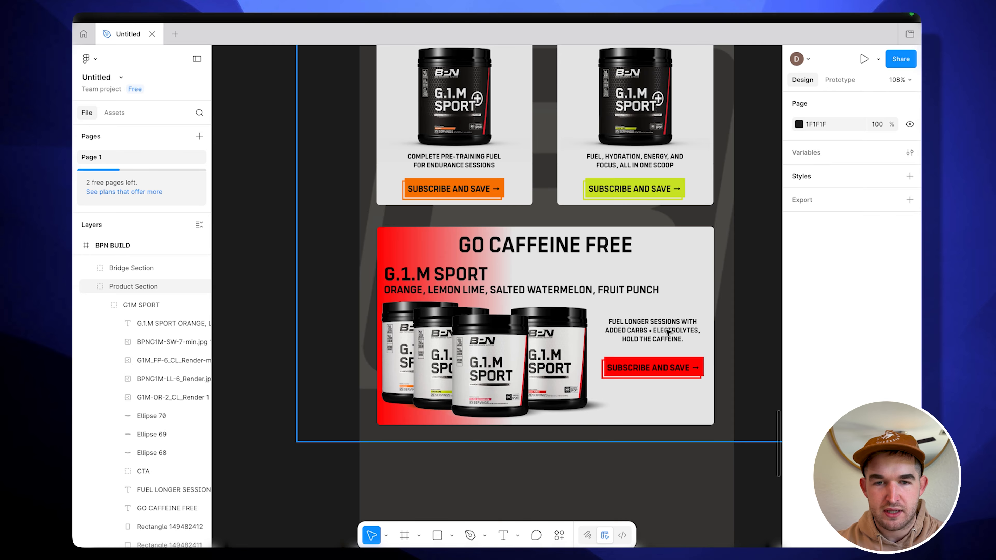
Highlight "Fuel longer sessions with added carbs + electrolytes" in ChatGPT, return to Figma and compare it with the Go Caffeine Free card's text.
key("ctrl+Left")
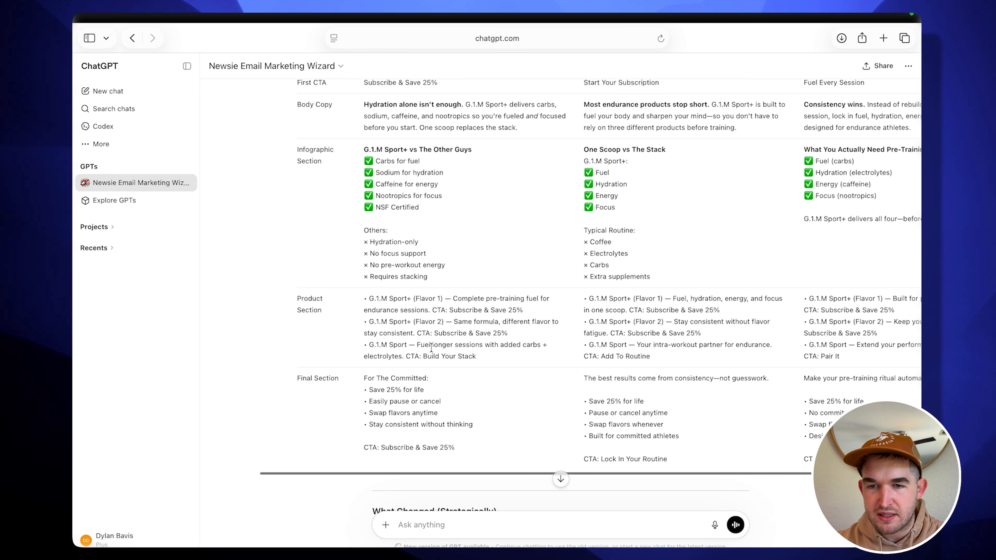
mouse_move(417, 345)
left_mouse_down()
mouse_move(431, 344)
mouse_move(403, 356)
left_mouse_up()
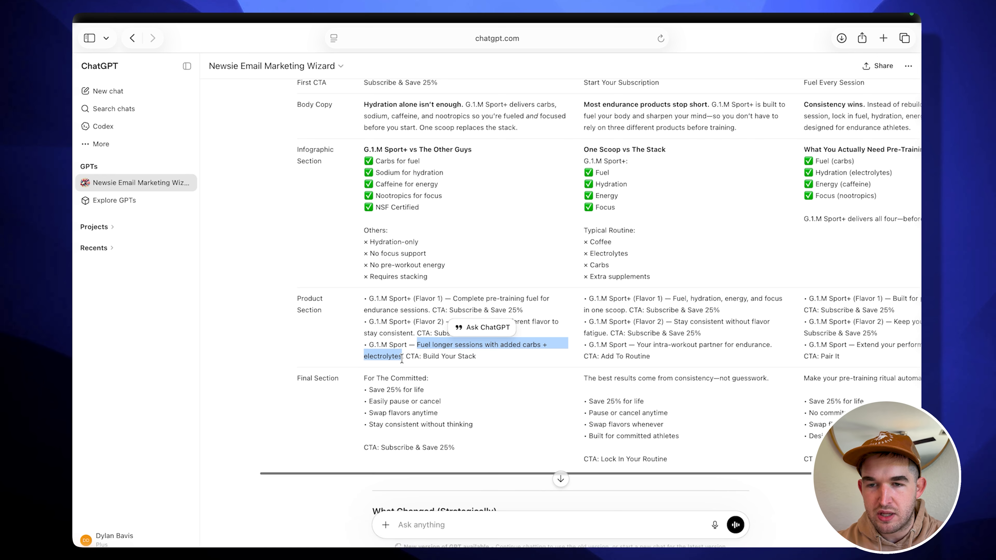
key("ctrl+Right")
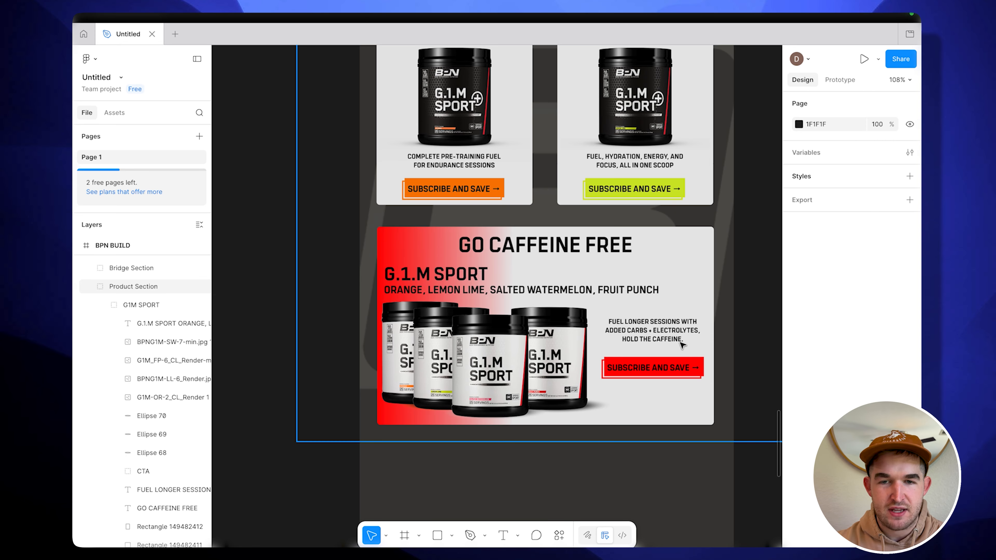
scroll(636, 369, "down", 5)
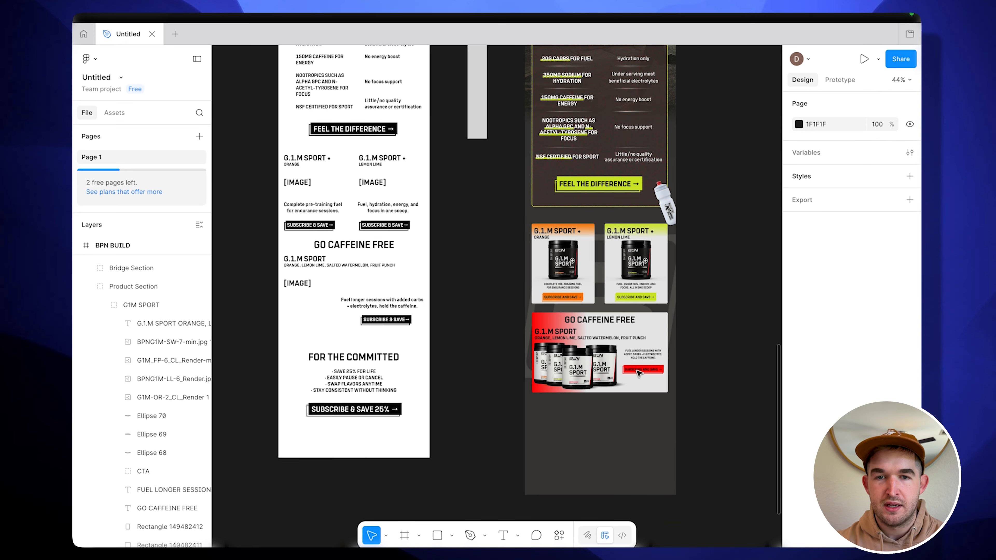
scroll(672, 301, "up", 3)
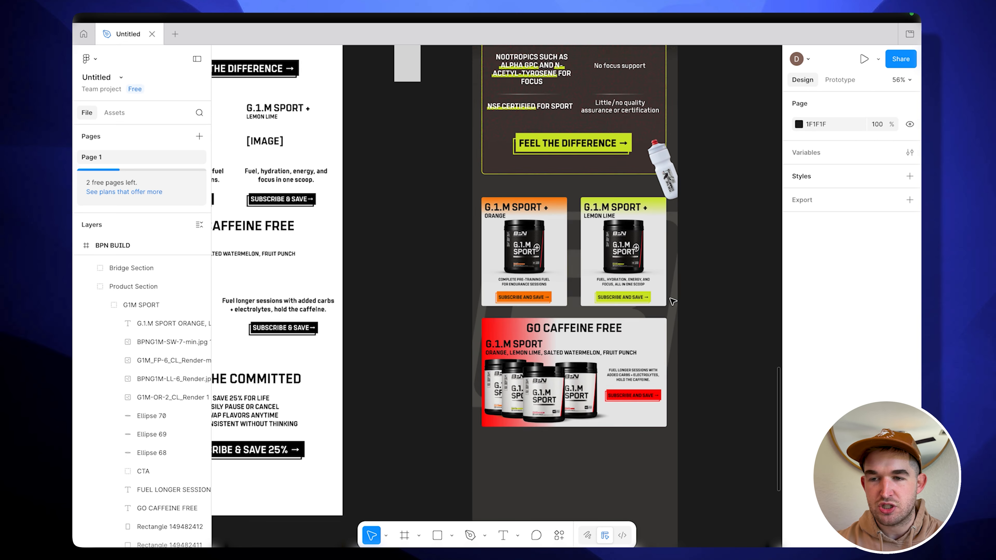
Collapse the G1M SPORT and LEMON LIME groups in the layer list and review the email design from the product cards up to the hero.
left_click(104, 304)
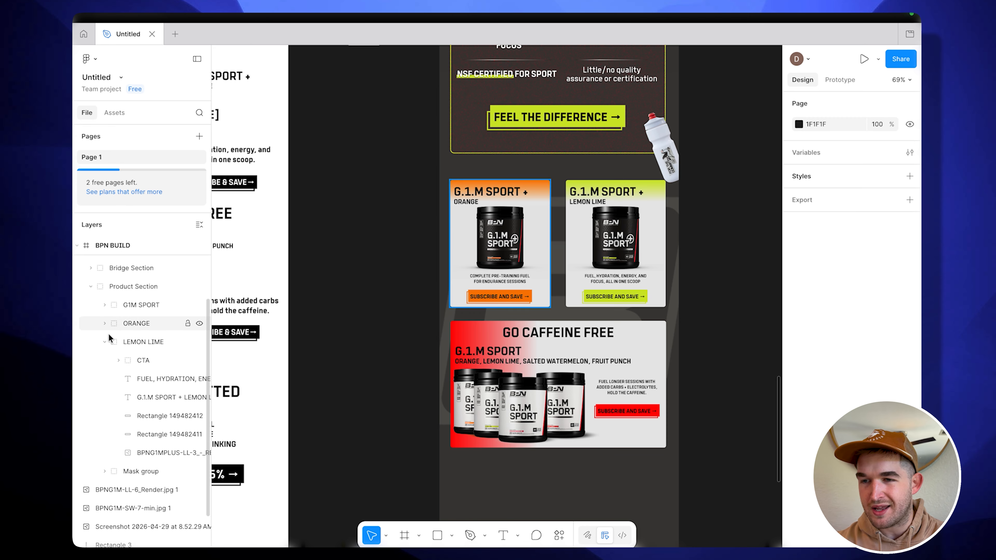
left_click(104, 342)
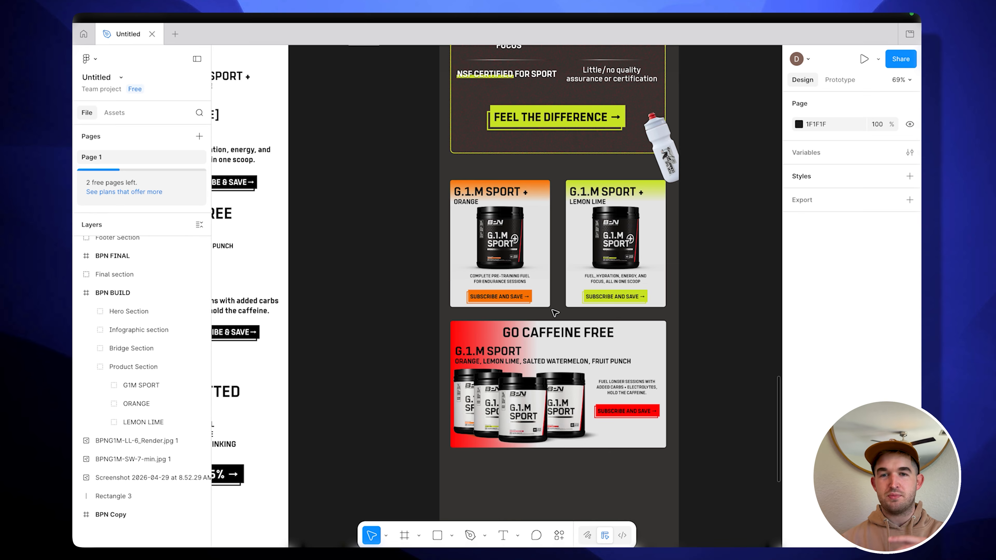
scroll(555, 313, "up", 15)
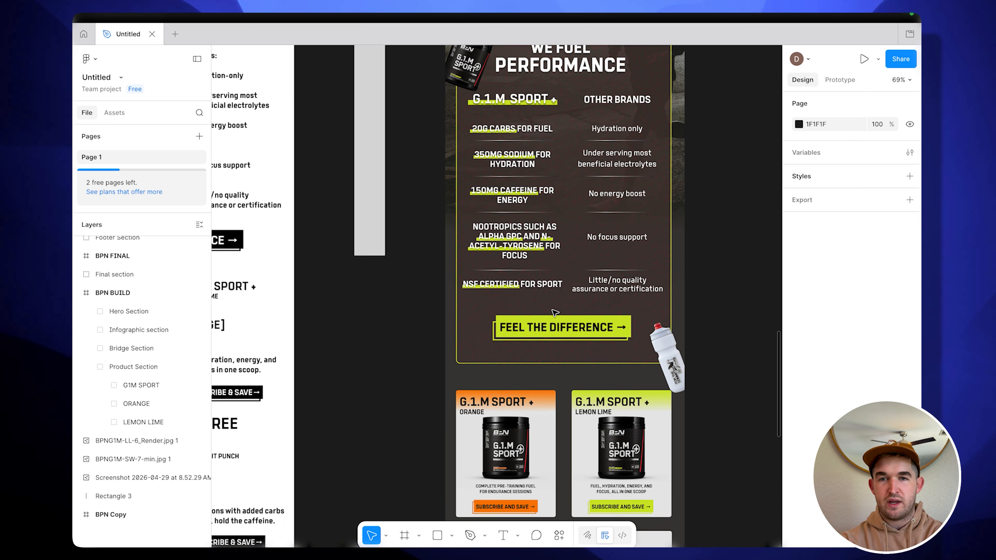
scroll(551, 181, "up", 8)
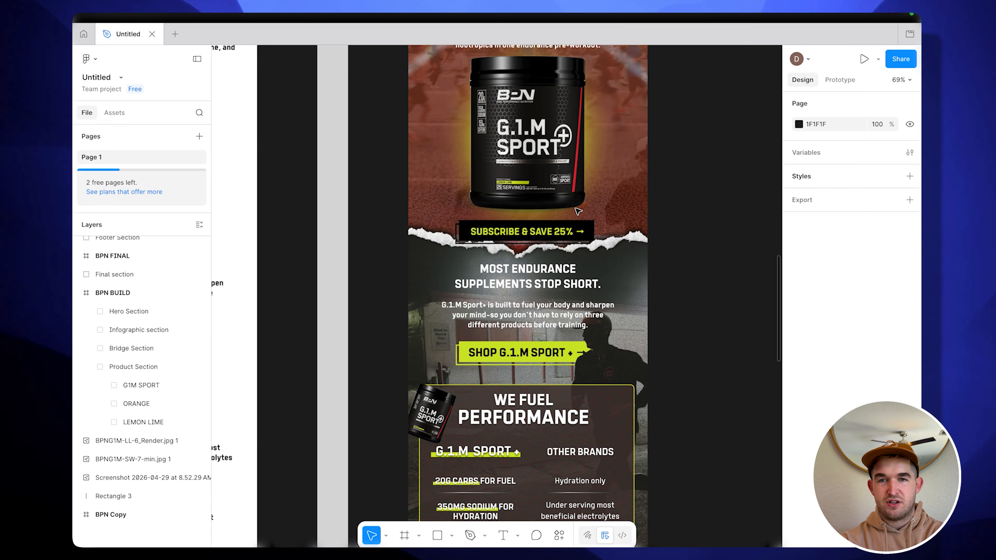
Add the BPN logo mask group at 12% opacity behind the product cards in the Product Section.
scroll(529, 203, "up", 6)
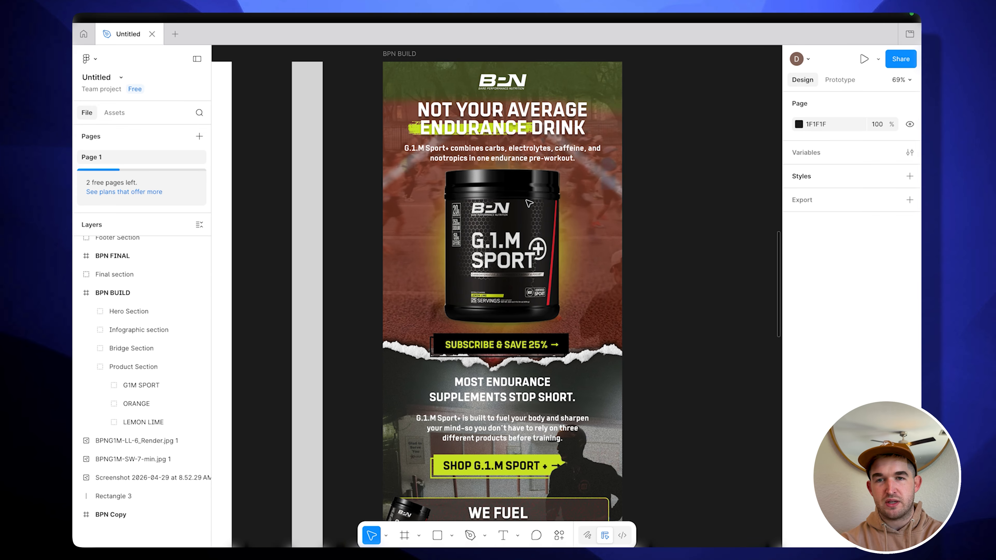
scroll(529, 203, "down", 5)
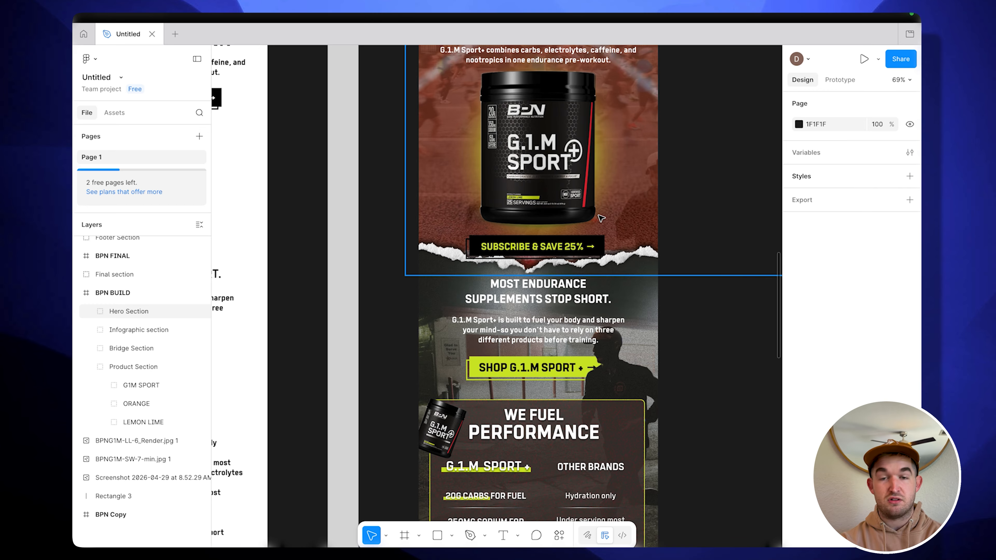
scroll(601, 218, "up", 5)
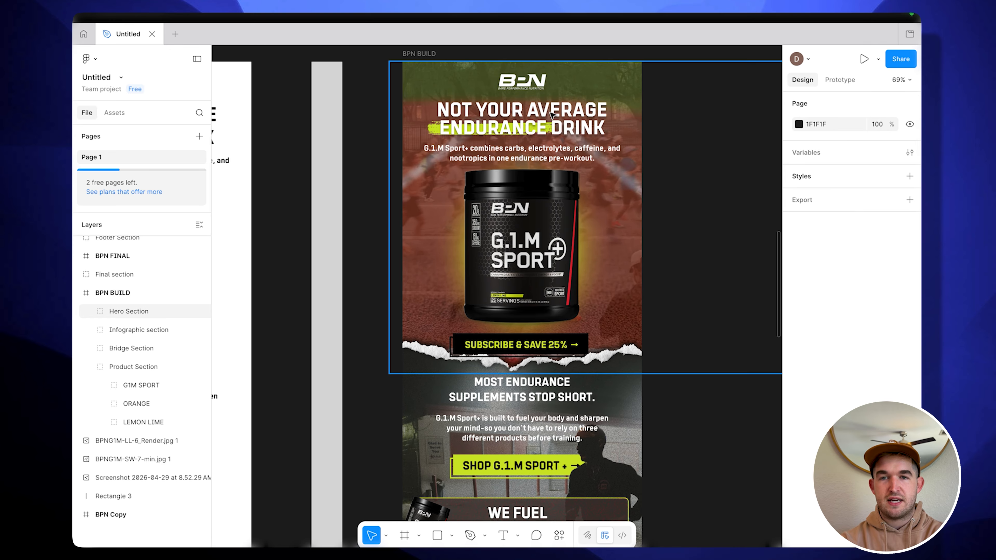
scroll(528, 274, "down", 20)
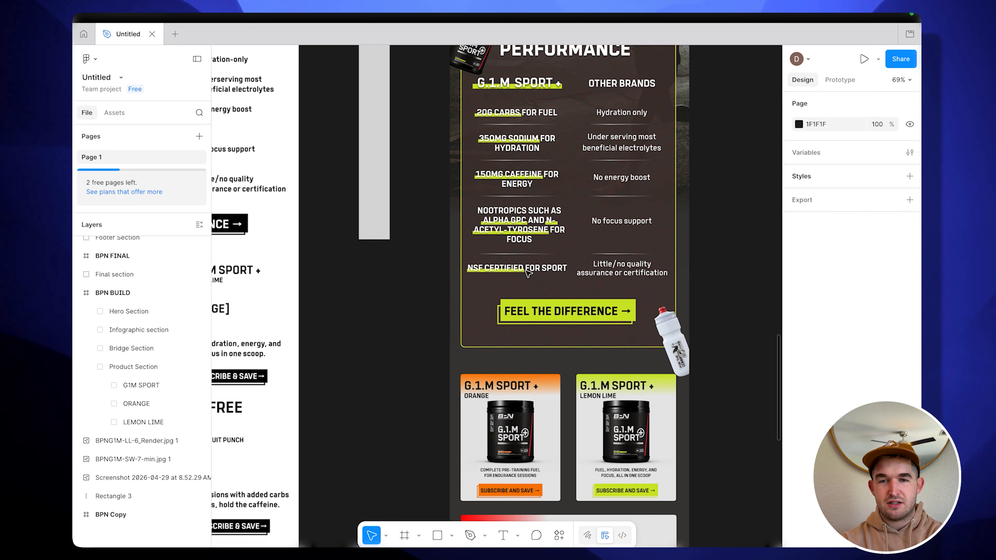
scroll(536, 408, "down", 5)
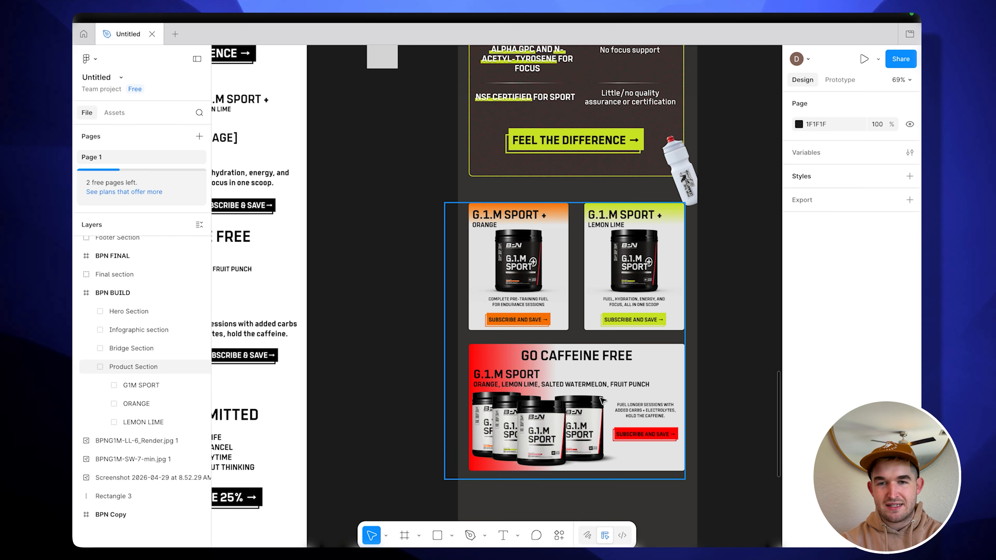
left_click(596, 362)
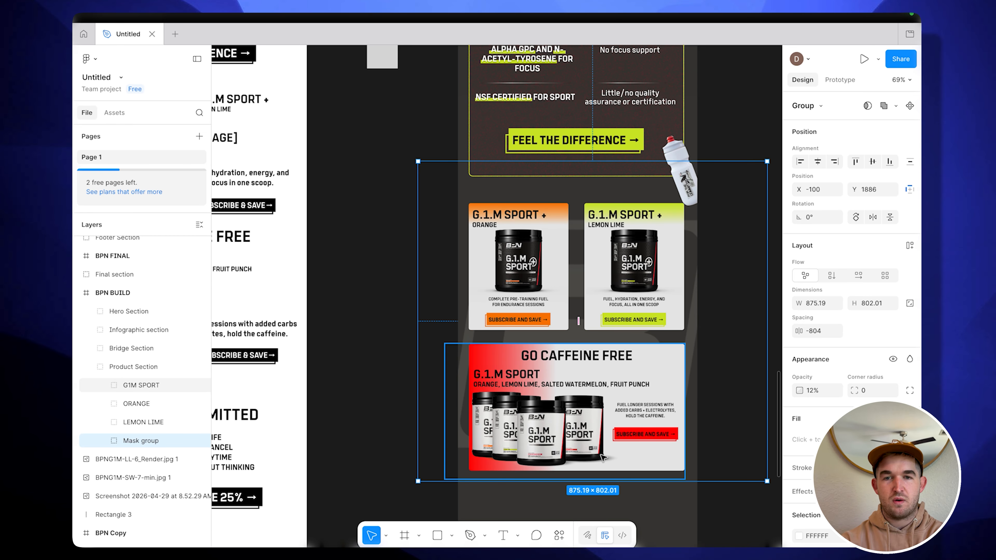
Inspect the image fill of the BPFN_Logo 1 layer inside the mask group without changing it, and deselect it.
left_click(104, 440)
left_click(144, 478)
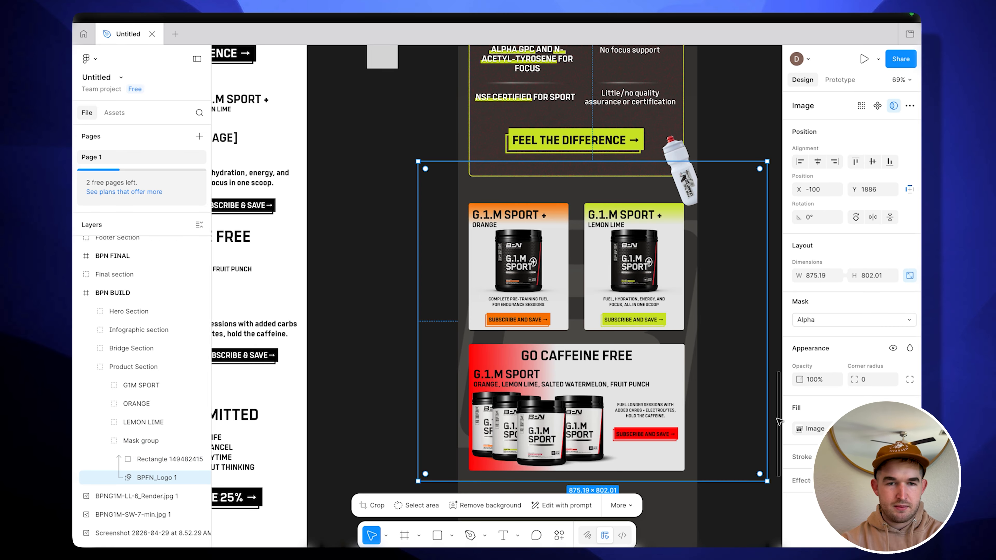
left_click(799, 430)
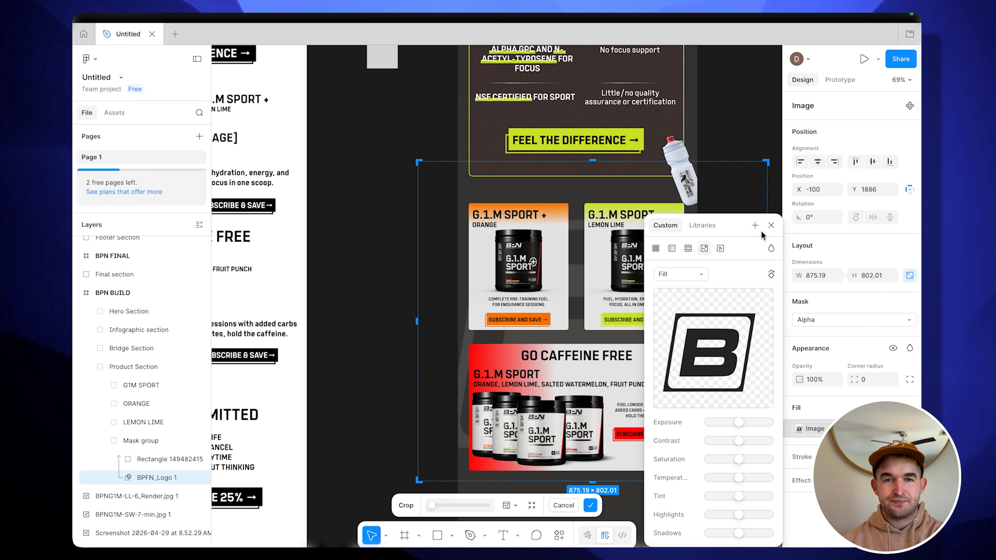
left_click(770, 225)
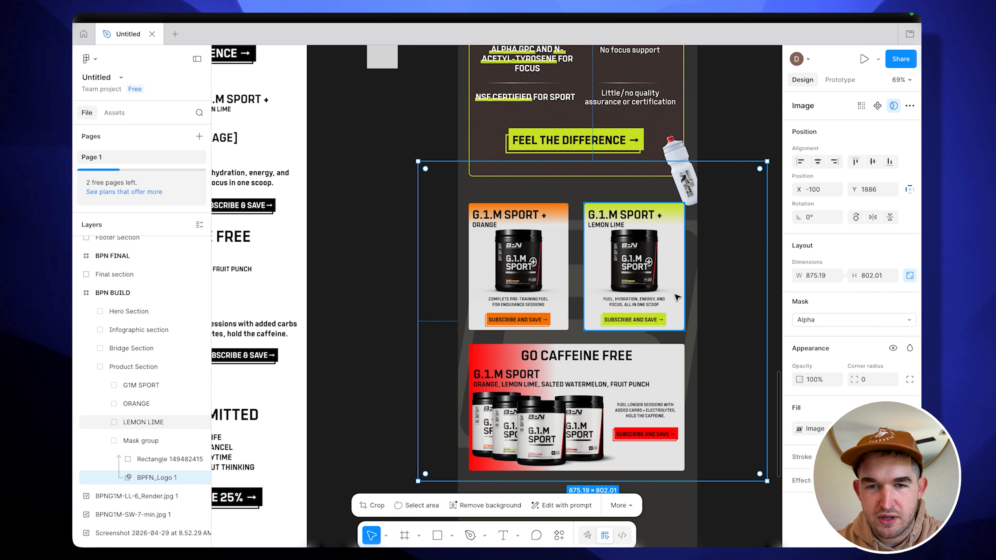
scroll(700, 294, "down", 3)
scroll(700, 293, "right", 5)
left_click(700, 293)
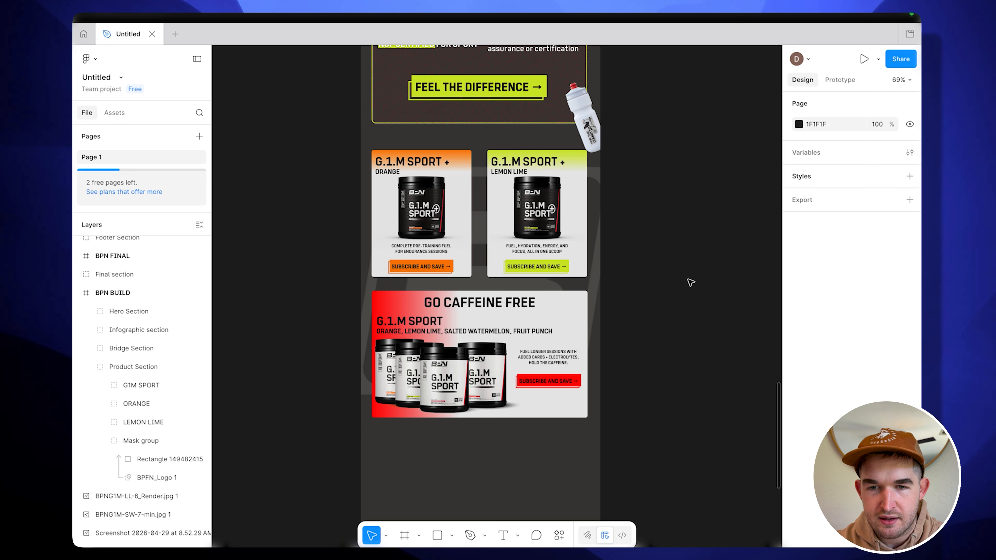
Inspect the tilted tub and water bottle images overlapping the We Fuel Performance card, including the bottle's image fill.
scroll(690, 282, "down", 4)
scroll(688, 281, "up", 5)
scroll(688, 281, "right", 1)
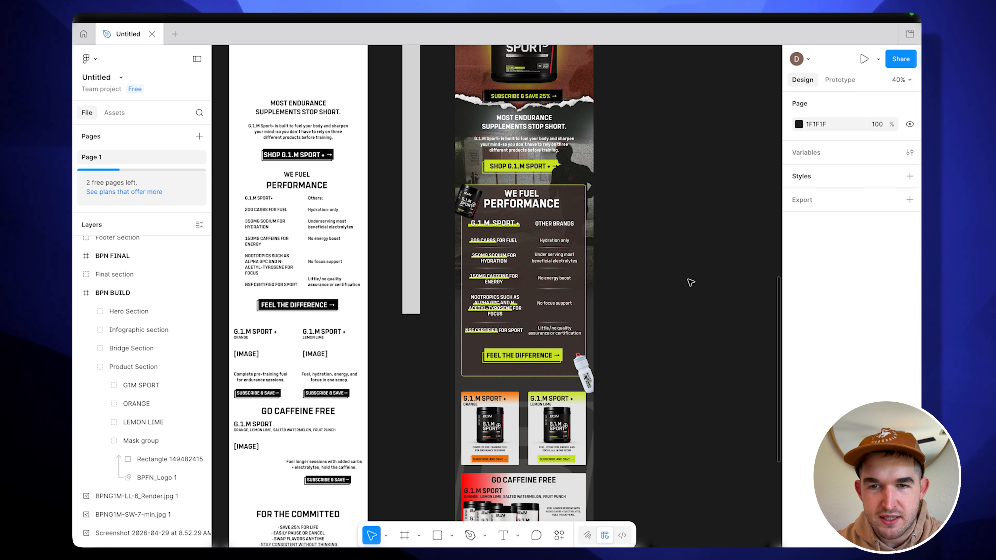
double_click(471, 235)
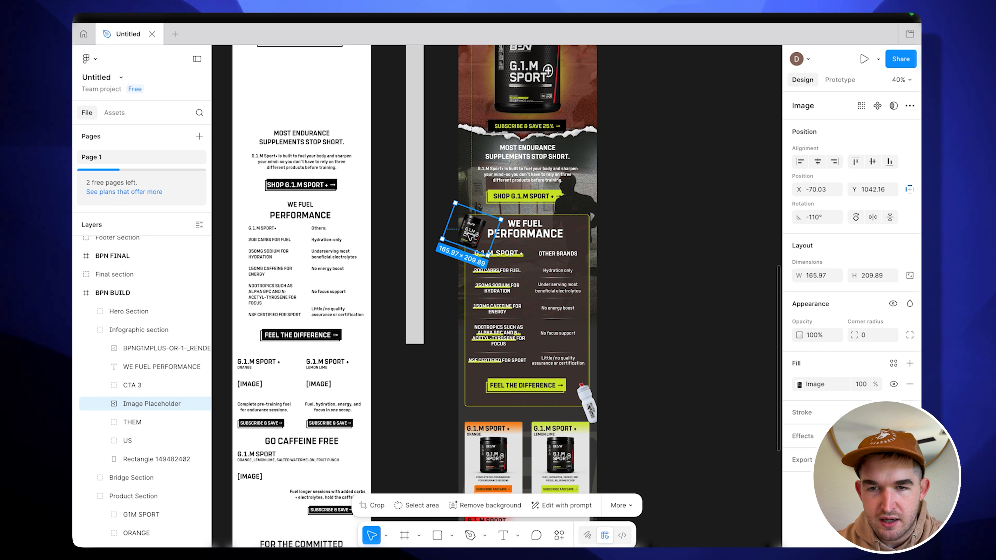
left_click(587, 401)
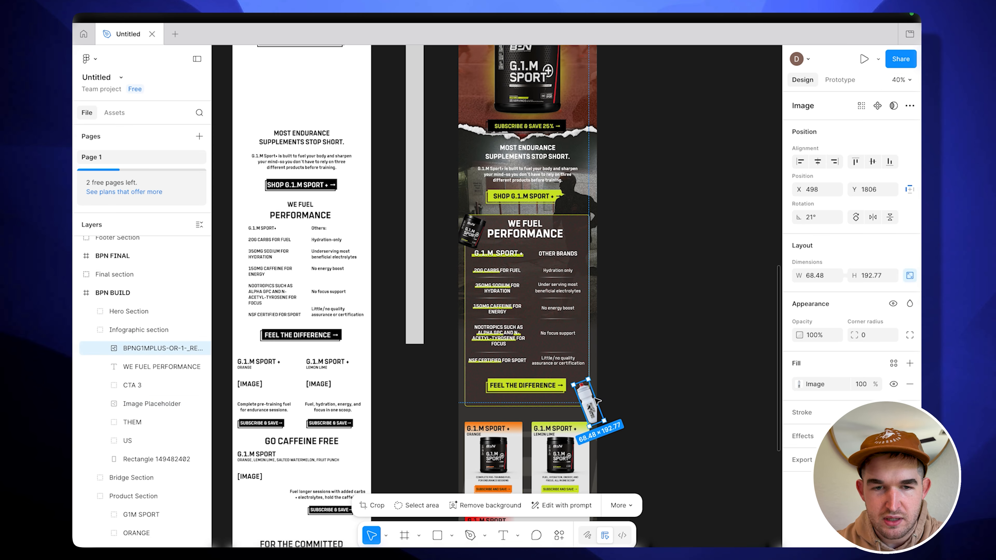
left_click(799, 384)
mouse_move(720, 375)
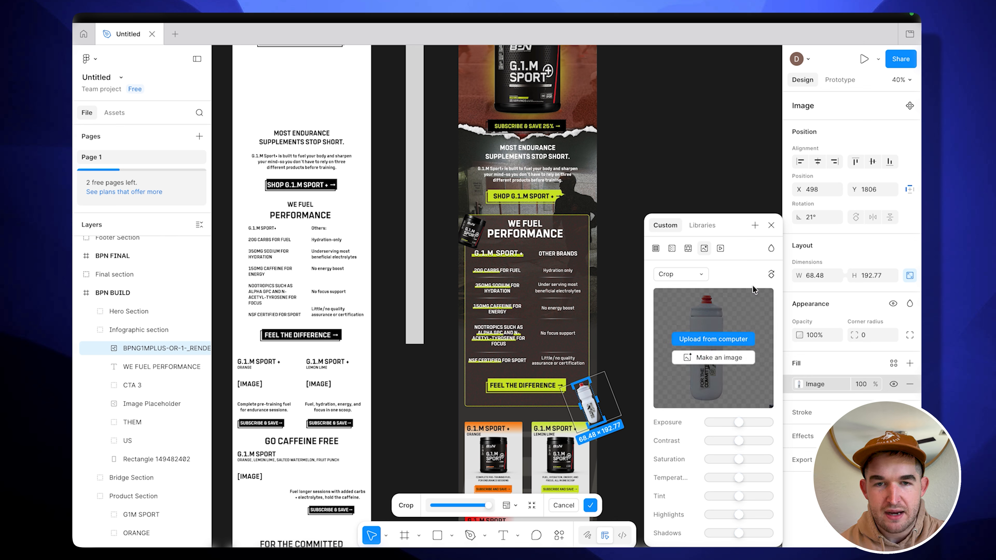
left_click(771, 225)
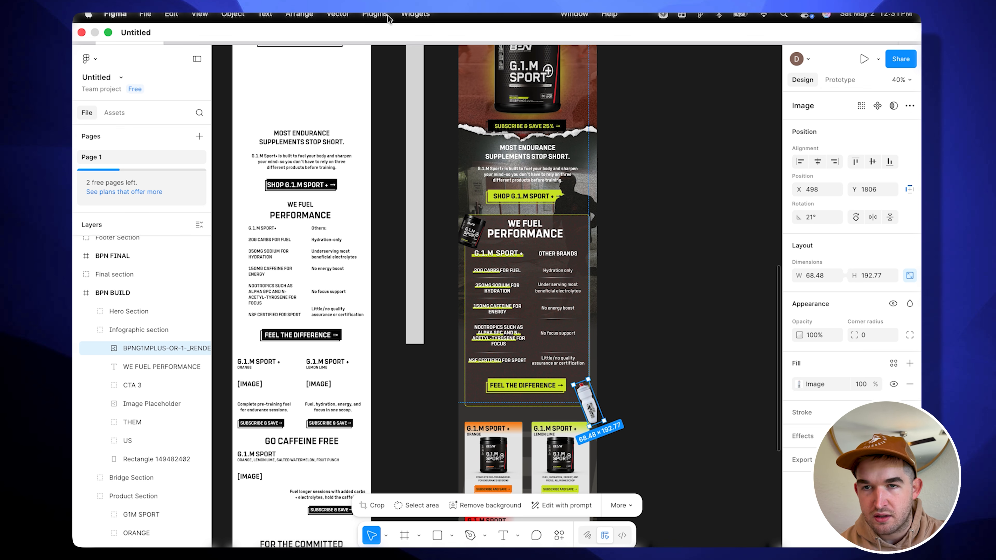
View the Icons8 Background Remover plugin's options with the water bottle image selected, without running it.
left_click(375, 14)
mouse_move(404, 38)
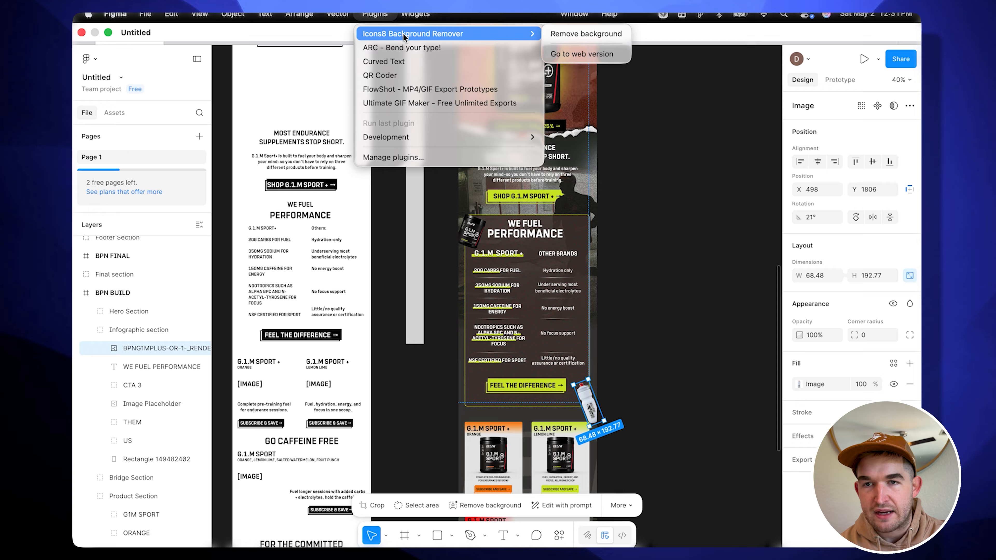
left_click(573, 37)
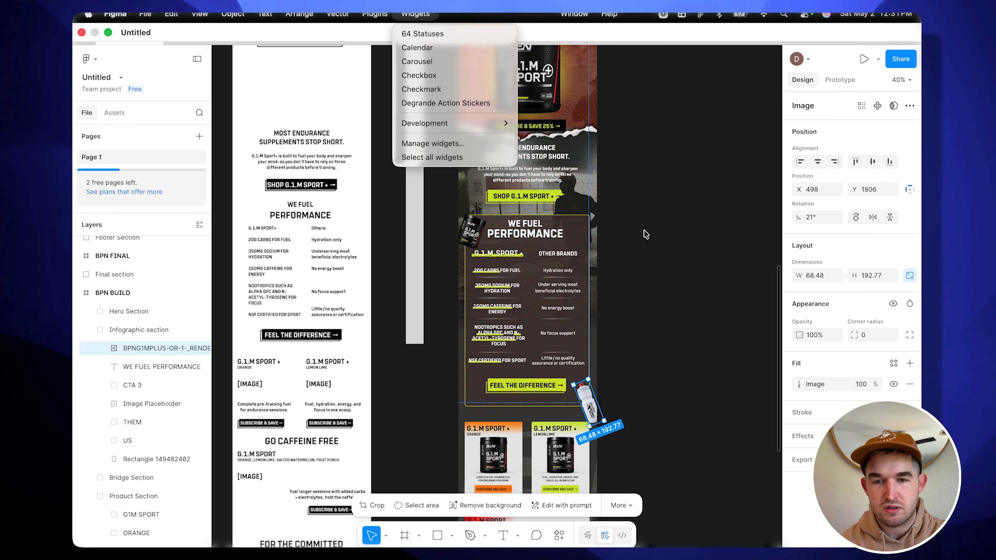
Search the plugins and widgets for "BACKGROUND RE", then clear the search and close the plugin list.
left_click(559, 536)
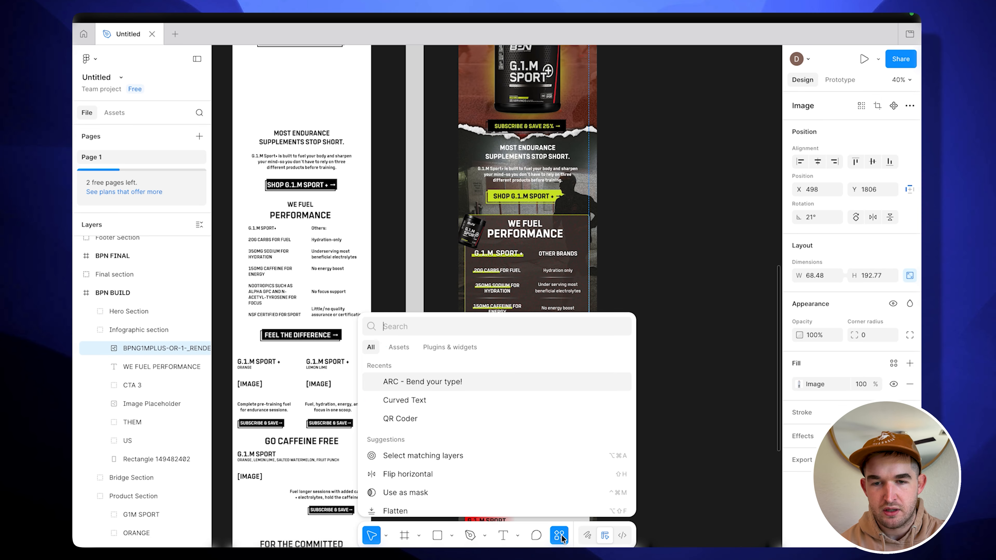
left_click(426, 348)
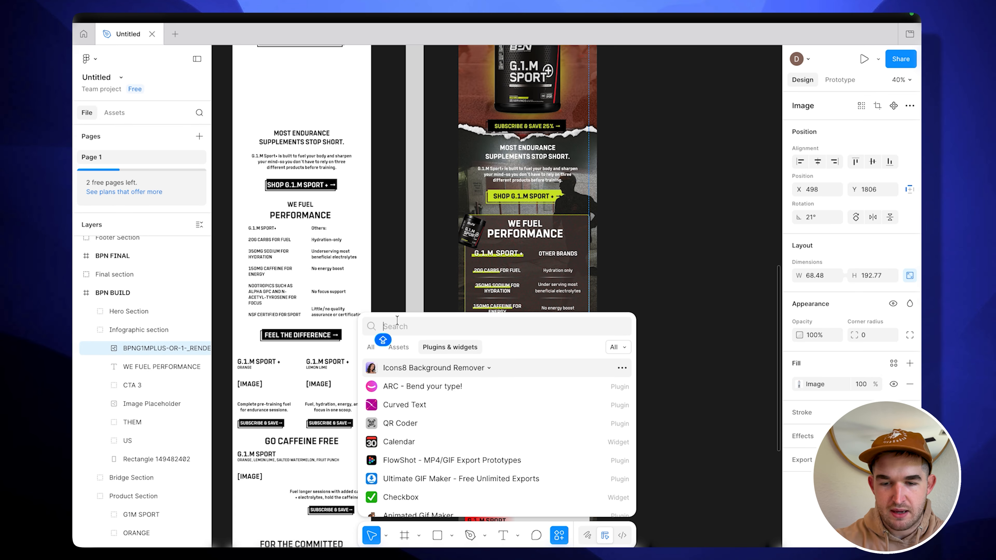
type("BACKGROUND ")
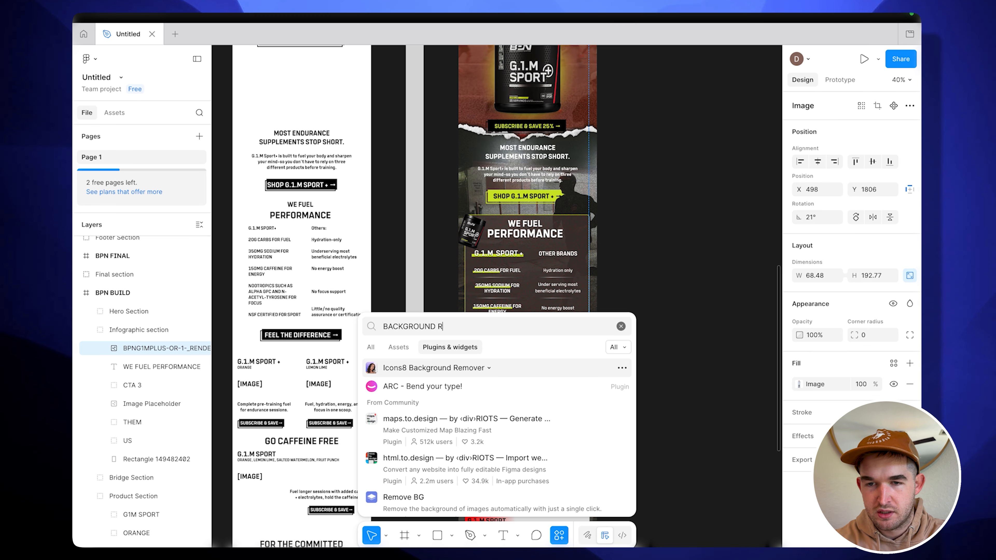
type("RE")
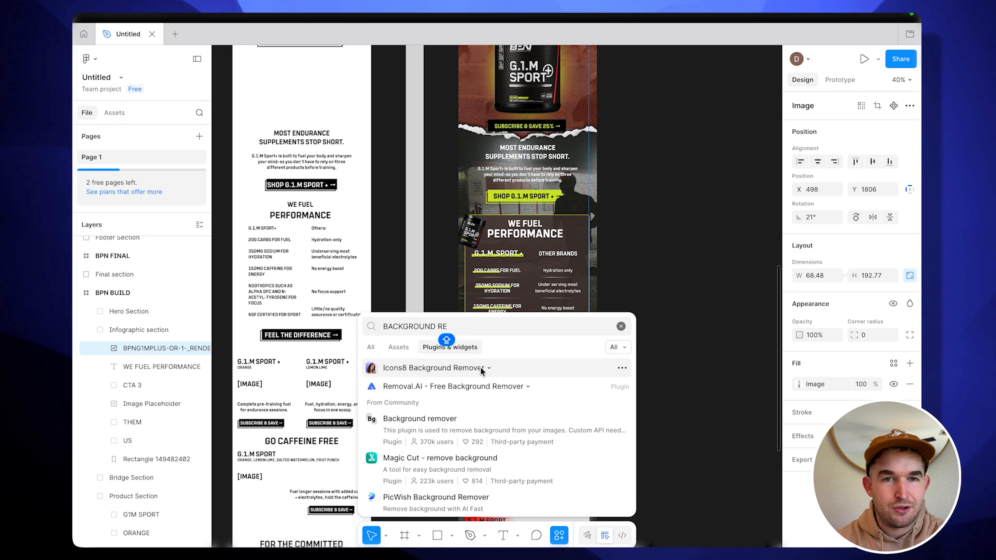
left_click(621, 326)
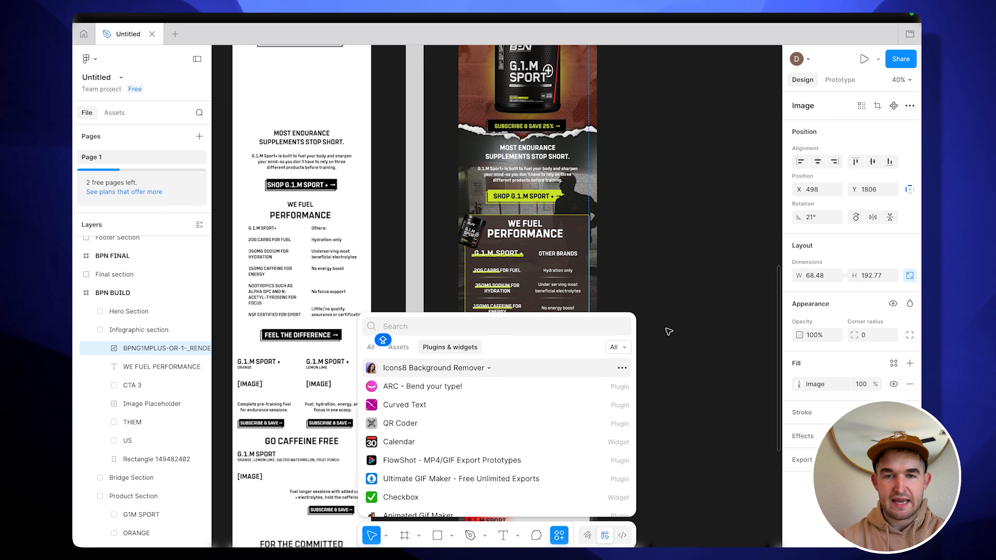
left_click(668, 331)
left_click(560, 538)
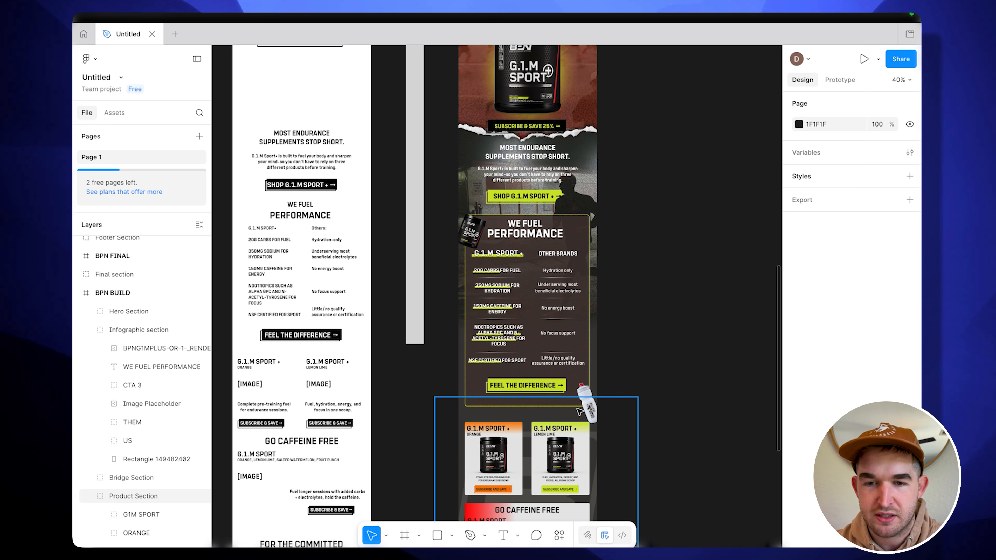
Move the For the Committed section below the Go Caffeine Free card in BPN BUILD and fit the frame to 600 × 3147.
scroll(579, 411, "down", 5)
scroll(579, 411, "down", 5)
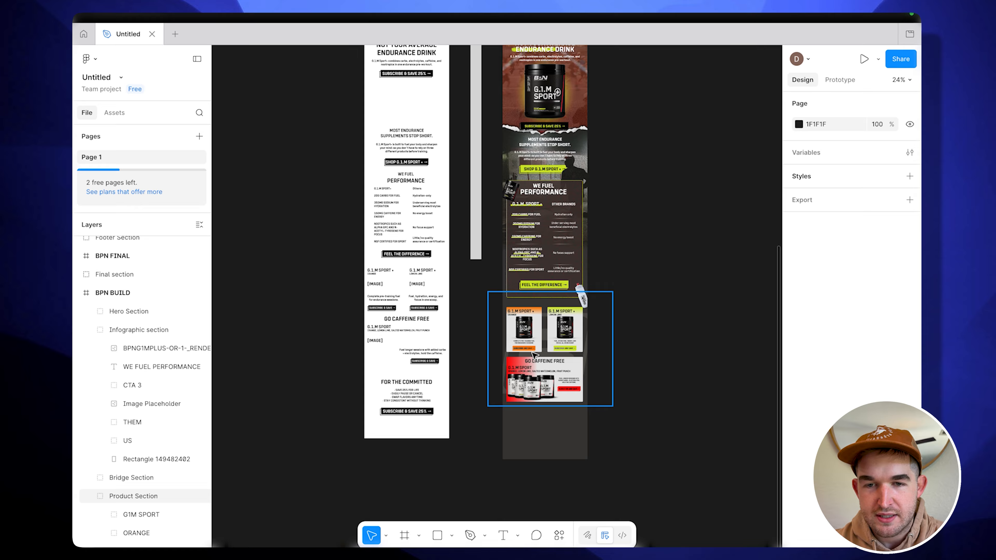
scroll(535, 355, "right", 5)
scroll(534, 352, "down", 3)
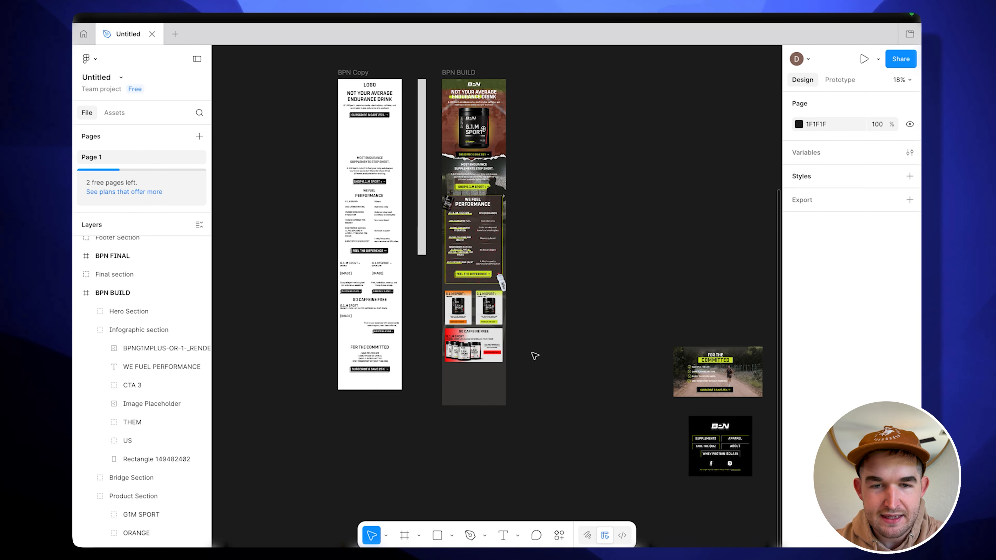
left_click(713, 365)
left_click_drag(743, 369, 536, 382)
scroll(536, 383, "up", 10)
scroll(425, 365, "down", 5)
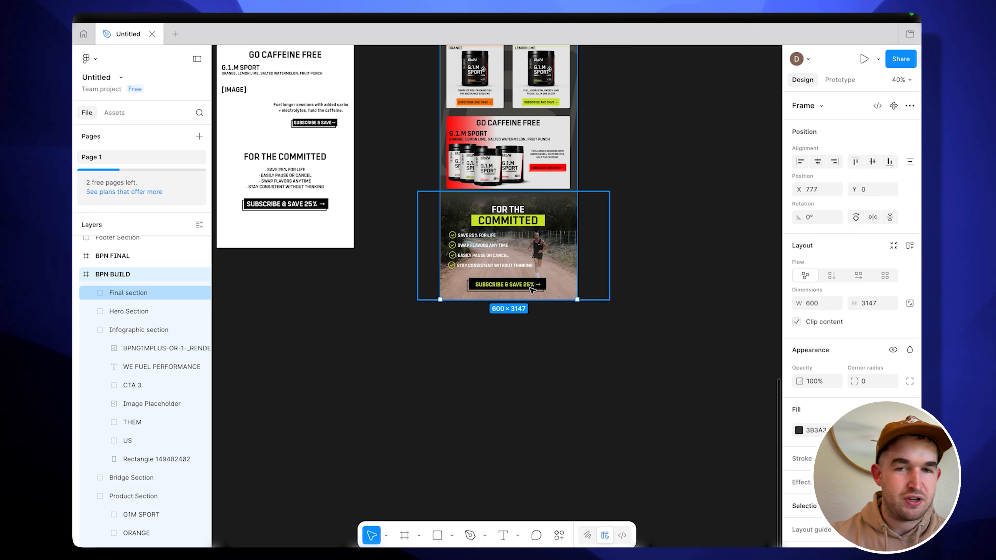
Inspect the For the Committed section's top gradient rectangle and the runner background photo's image fill without changing them.
scroll(549, 316, "up", 5)
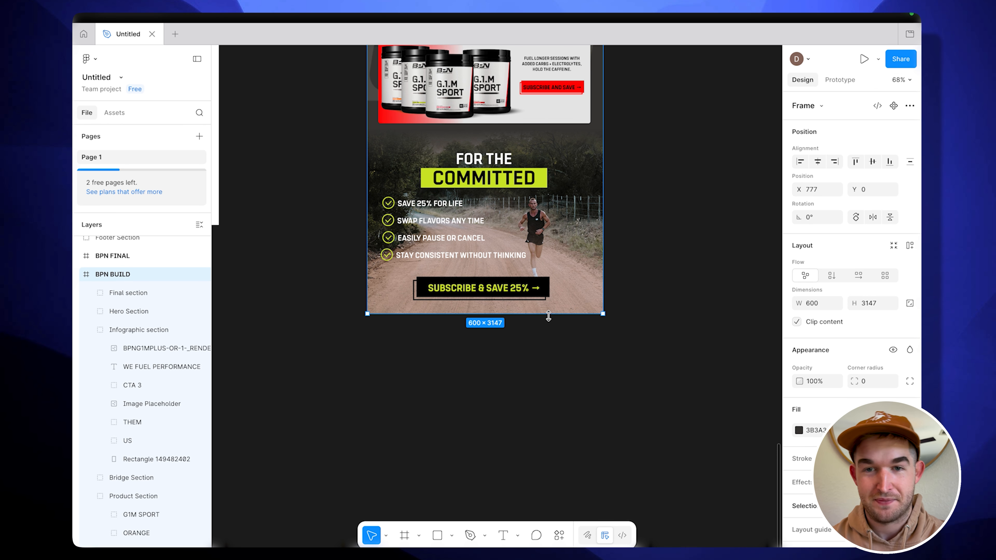
scroll(521, 189, "up", 2)
double_click(522, 189)
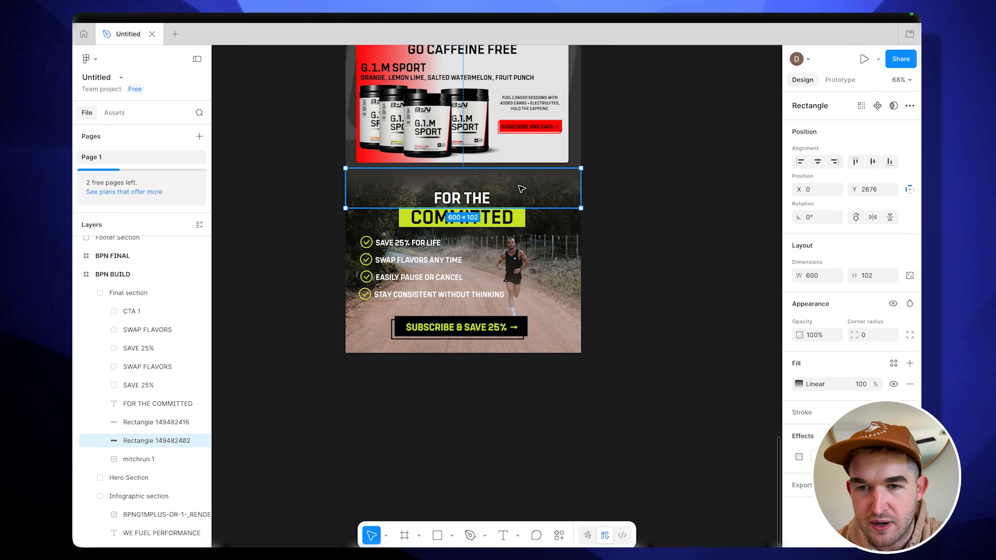
left_click(656, 235)
double_click(560, 255)
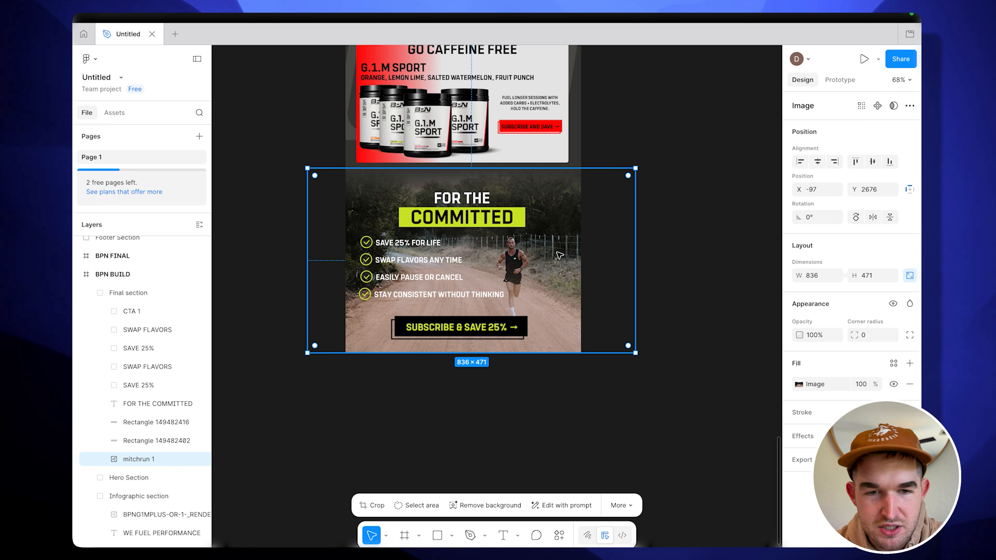
left_click(799, 384)
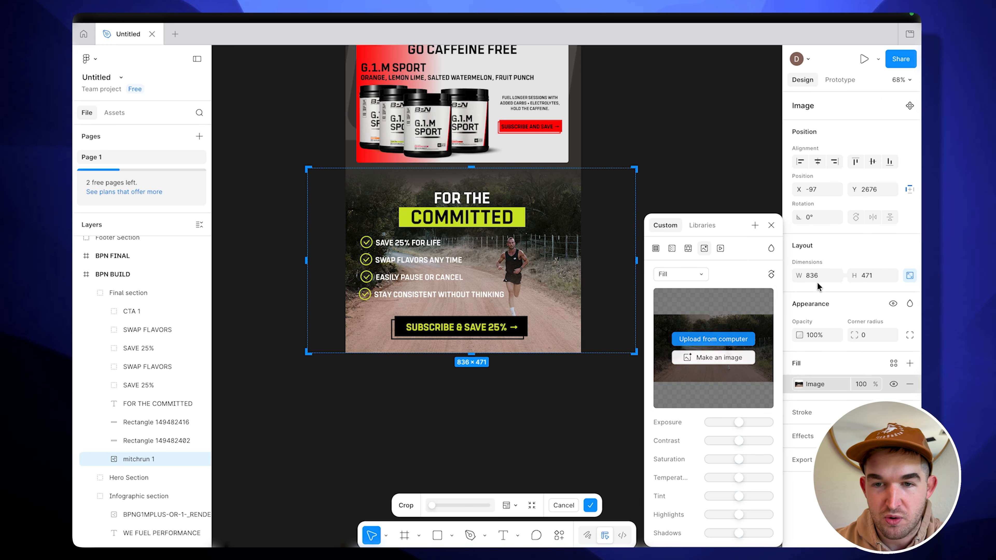
left_click(771, 225)
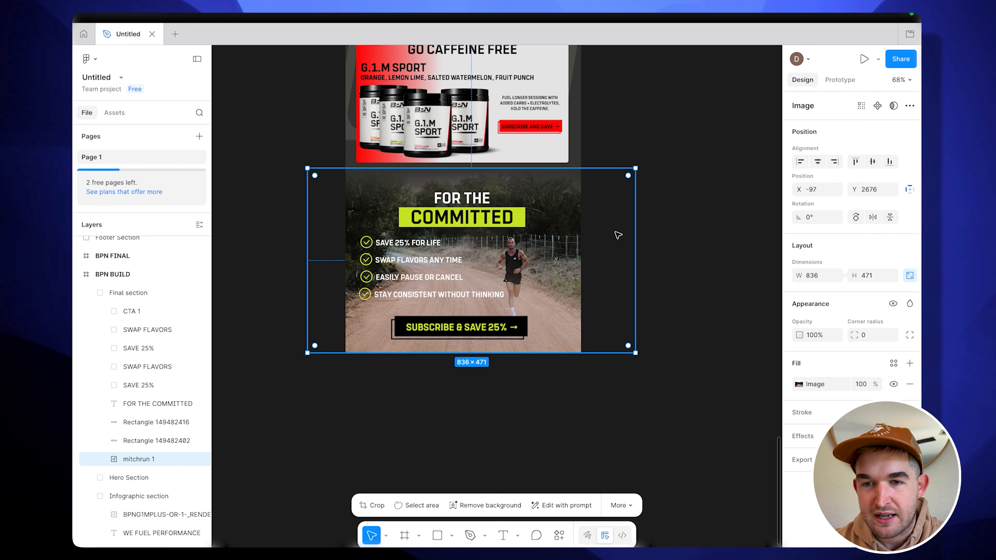
Compare the For the Committed section with the matching text in the BPN Copy frame and review its fit below the product cards.
left_click(674, 245)
scroll(676, 245, "left", 2)
scroll(675, 245, "down", 5)
scroll(671, 242, "left", 3)
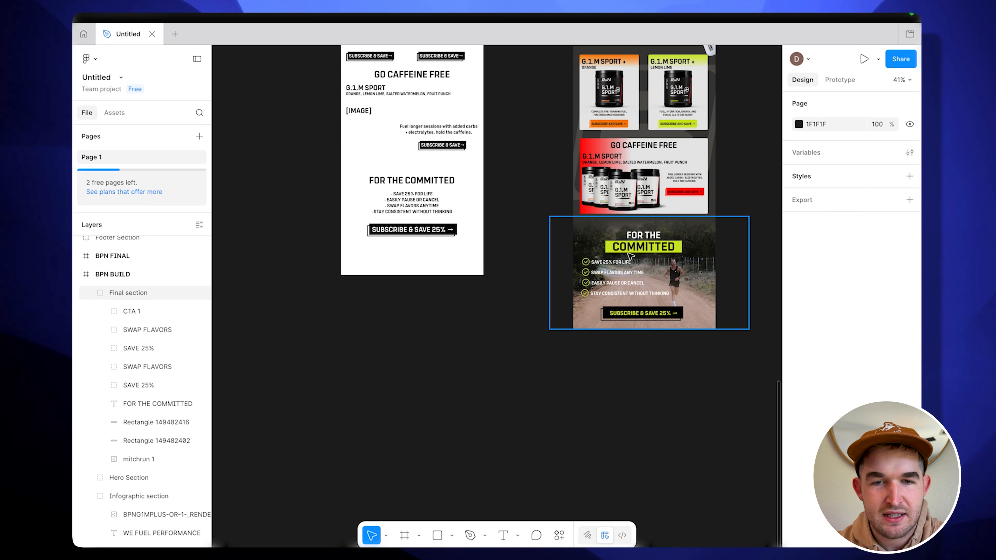
scroll(630, 256, "down", 2)
scroll(630, 256, "up", 5)
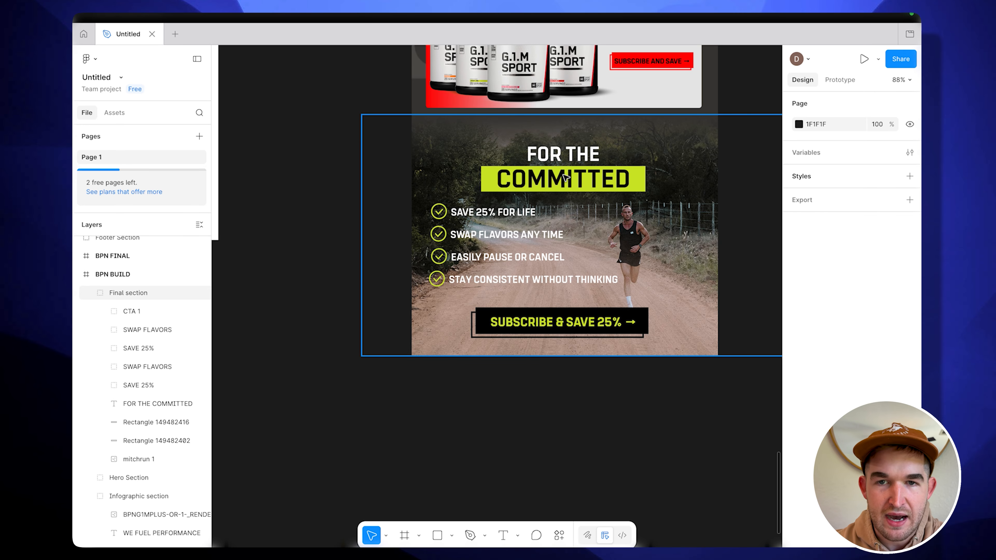
scroll(565, 177, "down", 3)
scroll(564, 177, "down", 2)
scroll(566, 177, "up", 5)
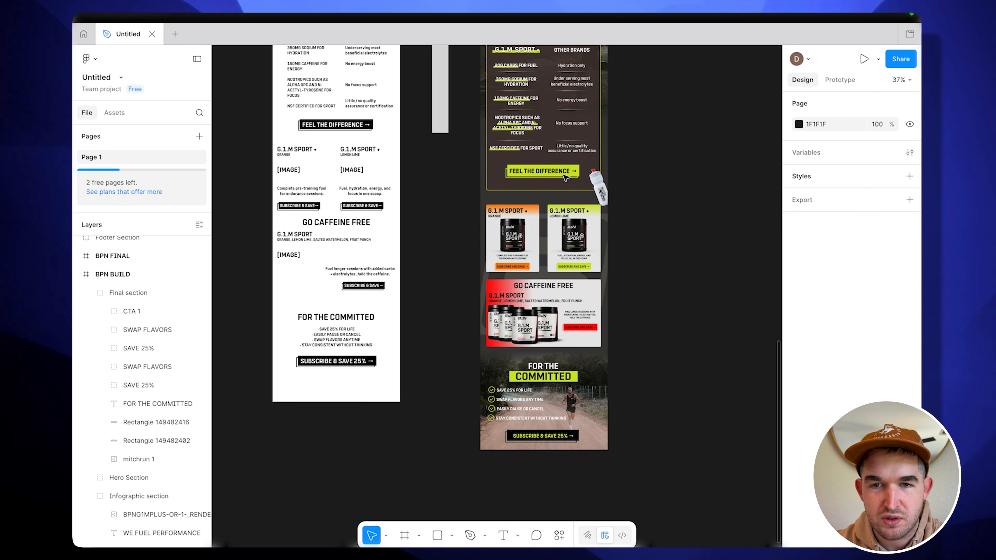
Select the green brush-stroke highlight behind "ENDURANCE" in the hero headline to examine it.
scroll(564, 175, "up", 1)
scroll(542, 220, "up", 10)
scroll(490, 117, "up", 5, "ctrl")
double_click(415, 116)
scroll(637, 228, "down", 6)
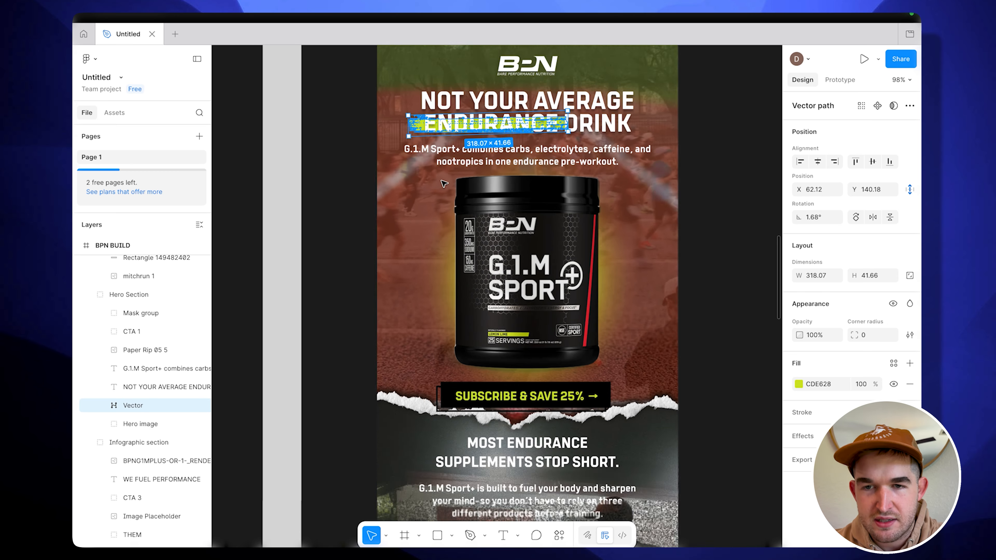
Nudge the "STAY CONSISTENT WITHOUT THINKING" row 4 px right to align its check icon with the rows above.
left_click(637, 227)
scroll(637, 227, "down", 10)
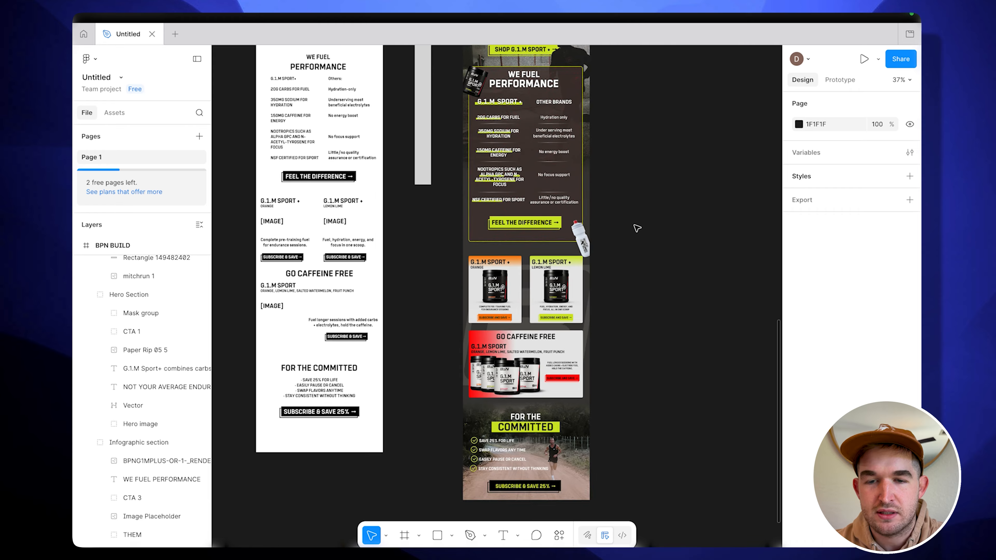
scroll(553, 230, "up", 5, "ctrl")
scroll(553, 230, "up", 1, "ctrl")
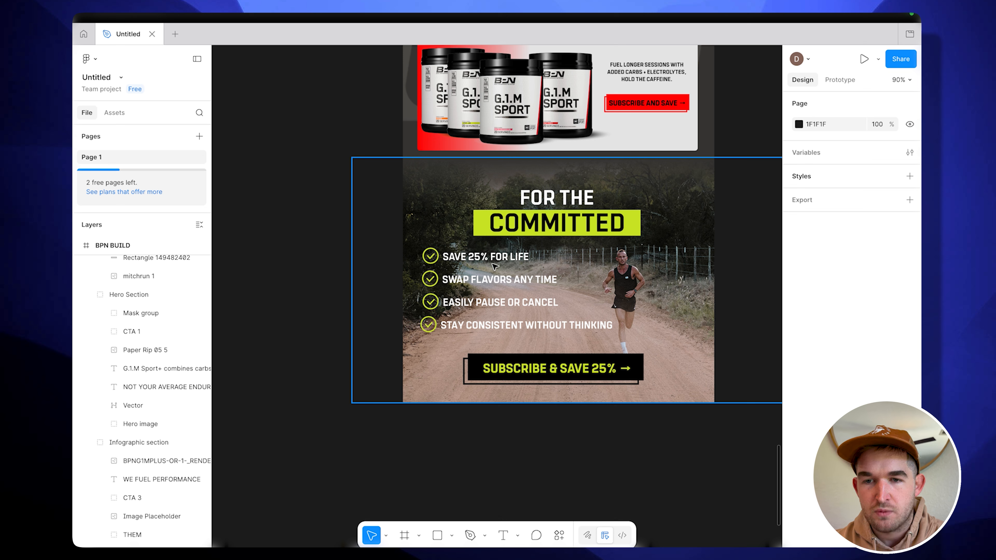
left_click(473, 331)
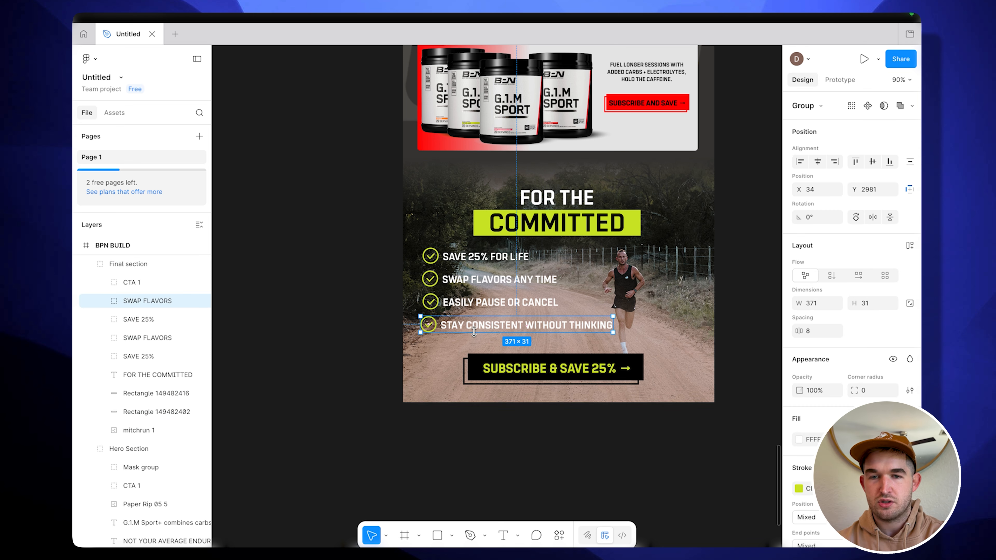
key("Right")
key("Right")
key("Right")
key("Right")
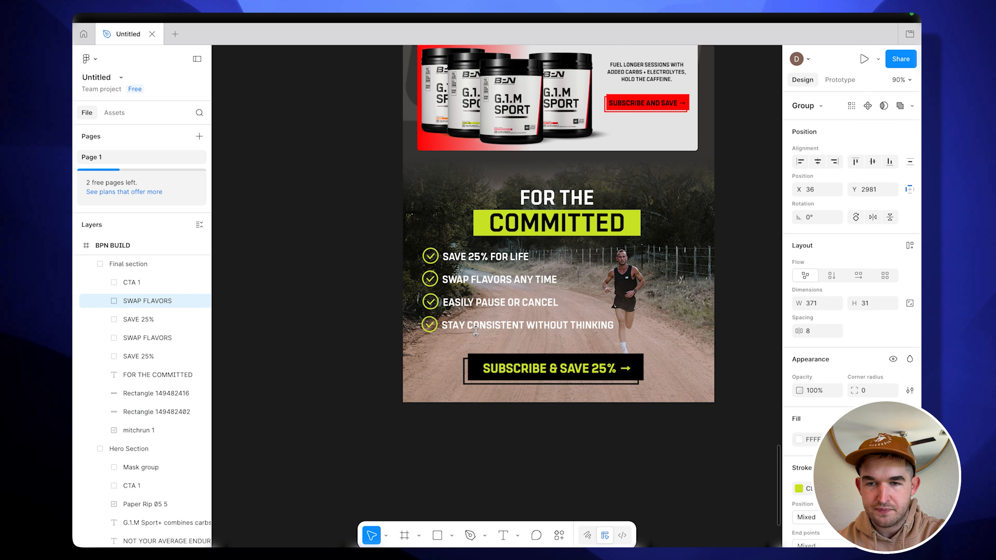
left_click(345, 307)
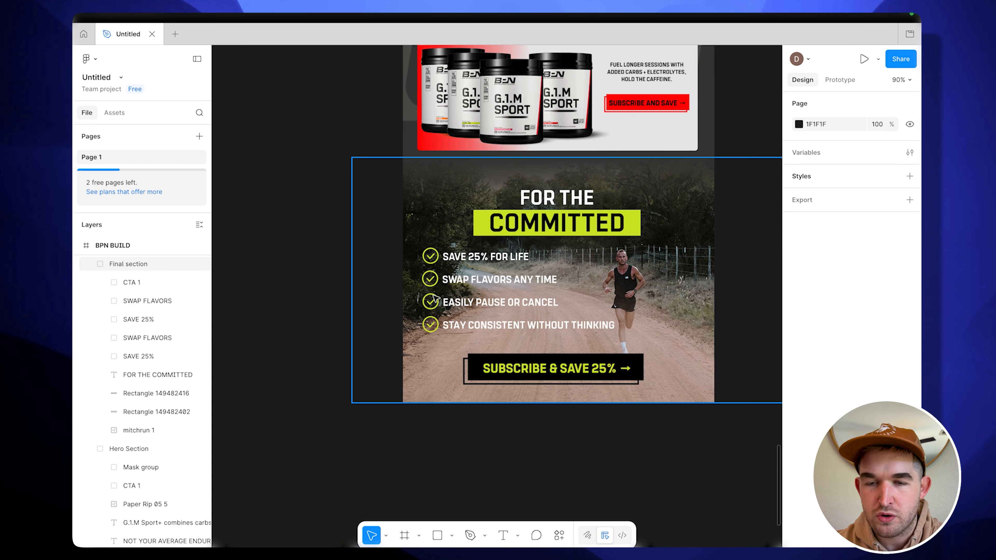
Select the check icon beside "SAVE 25% FOR LIFE", switch to Safari and search the Noun Project's icons for "check mark".
left_click(431, 257)
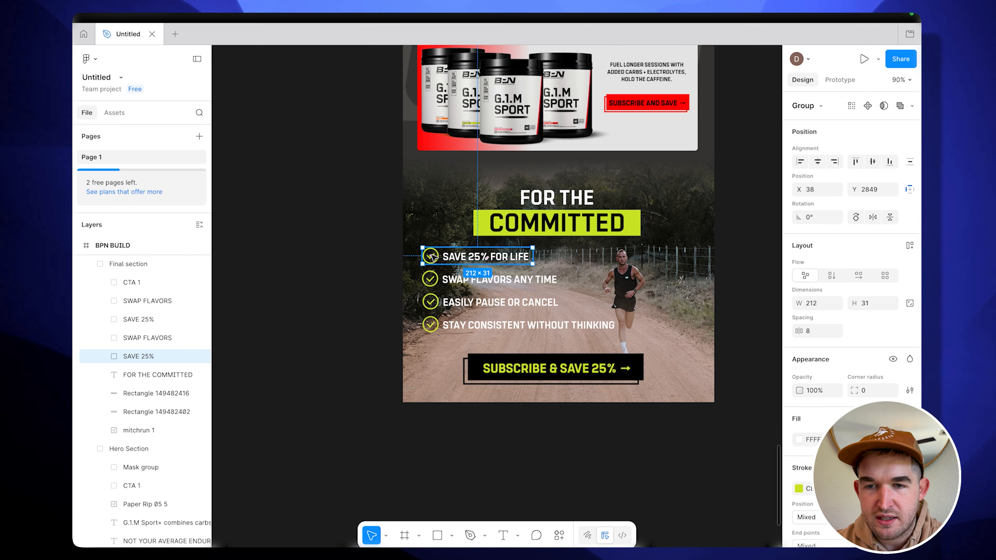
double_click(431, 257)
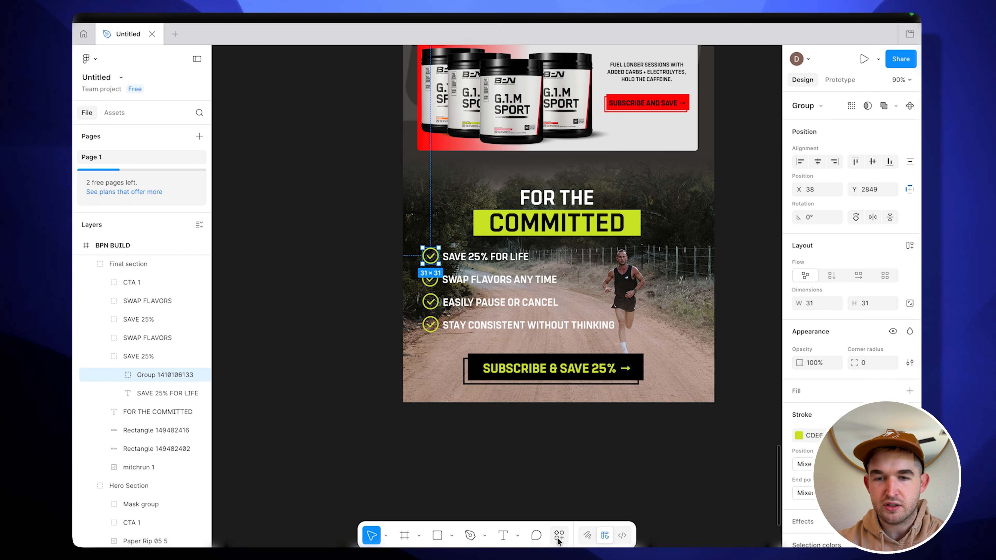
key("ctrl+Left")
left_click(883, 38)
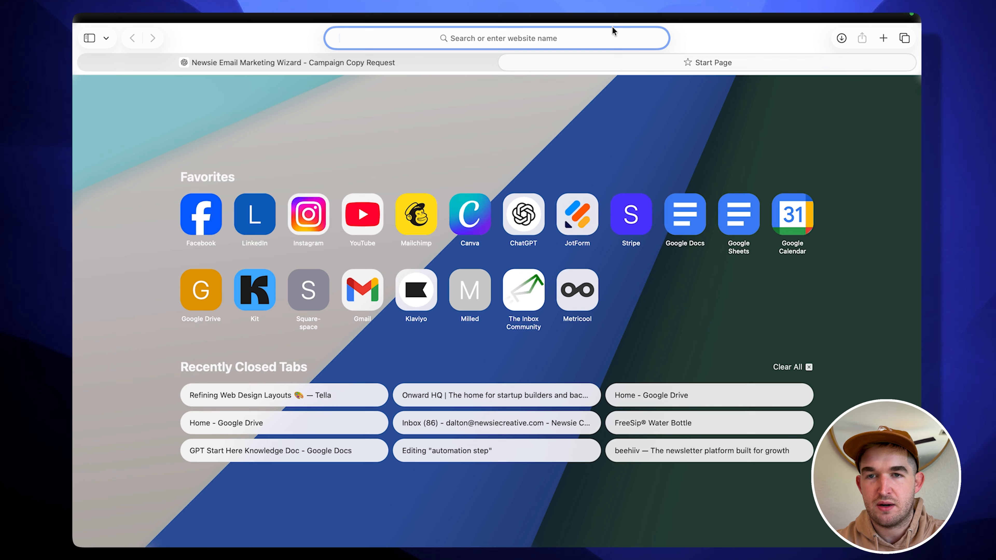
type("NOUNPROJ")
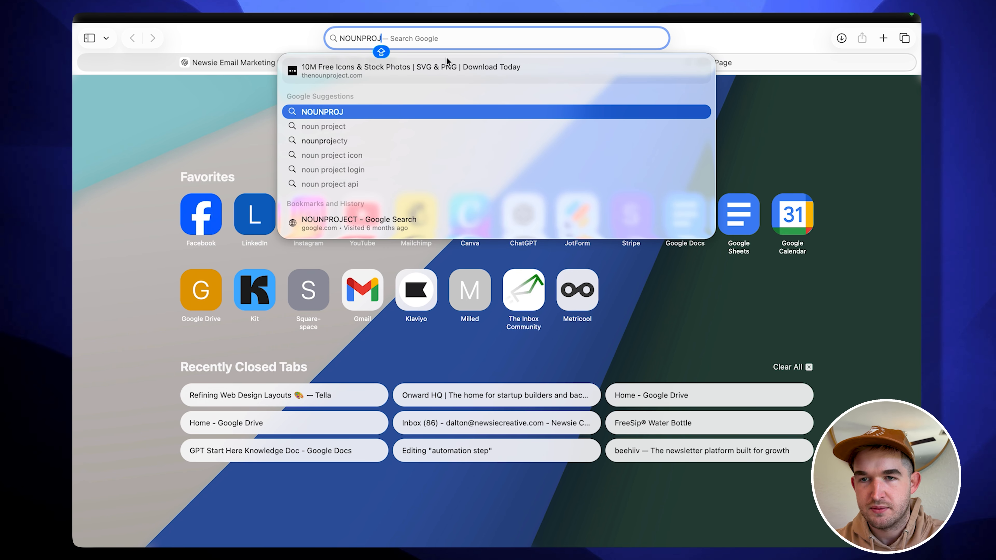
left_click(450, 65)
type("check mark")
key("Return")
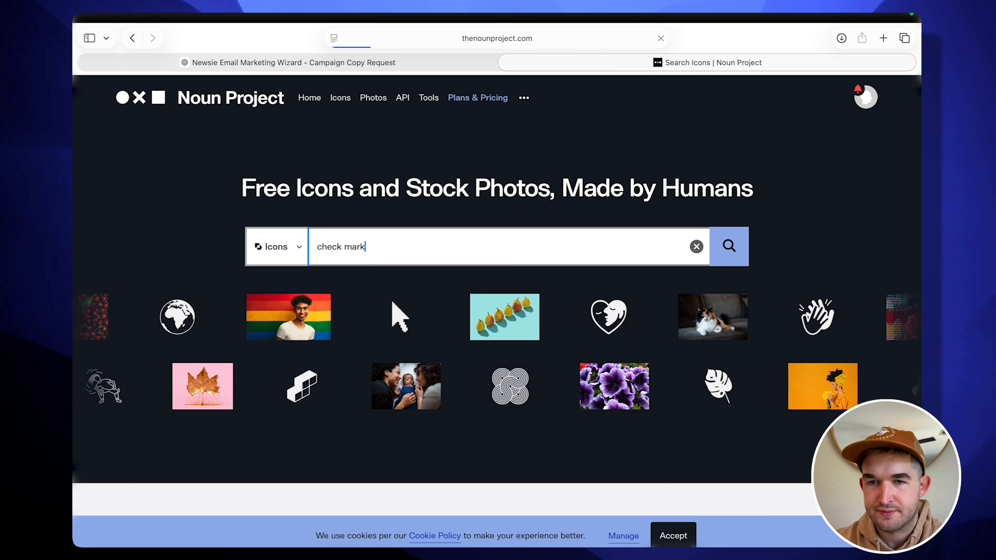
scroll(341, 330, "down", 3)
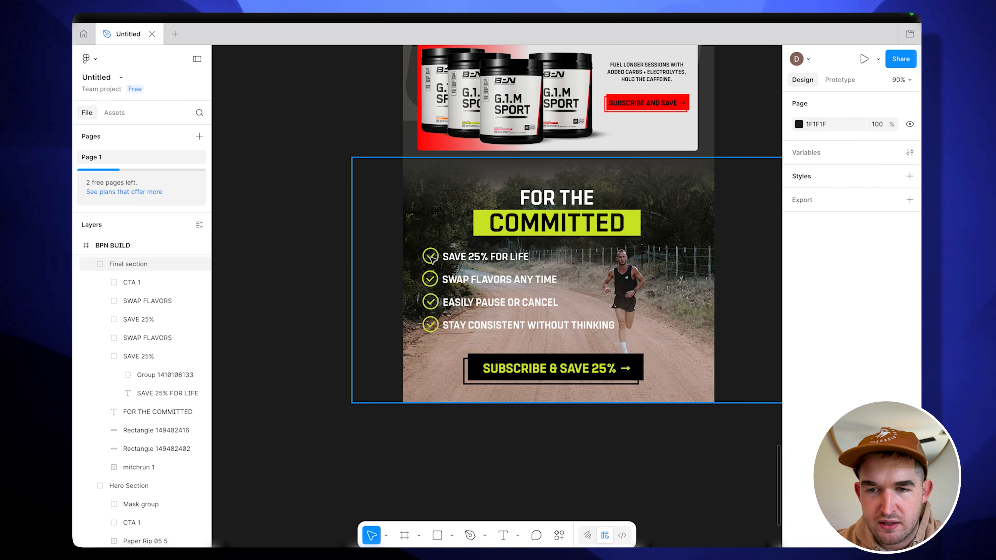
Switch back to Figma and inspect the check icon group inside the "SAVE 25% FOR LIFE" row.
double_click(437, 257)
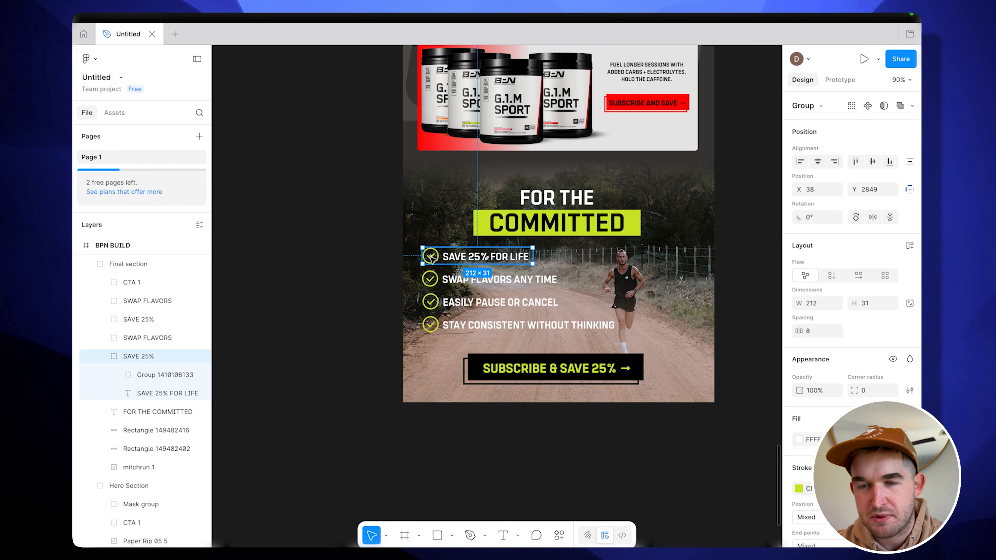
left_click(385, 259)
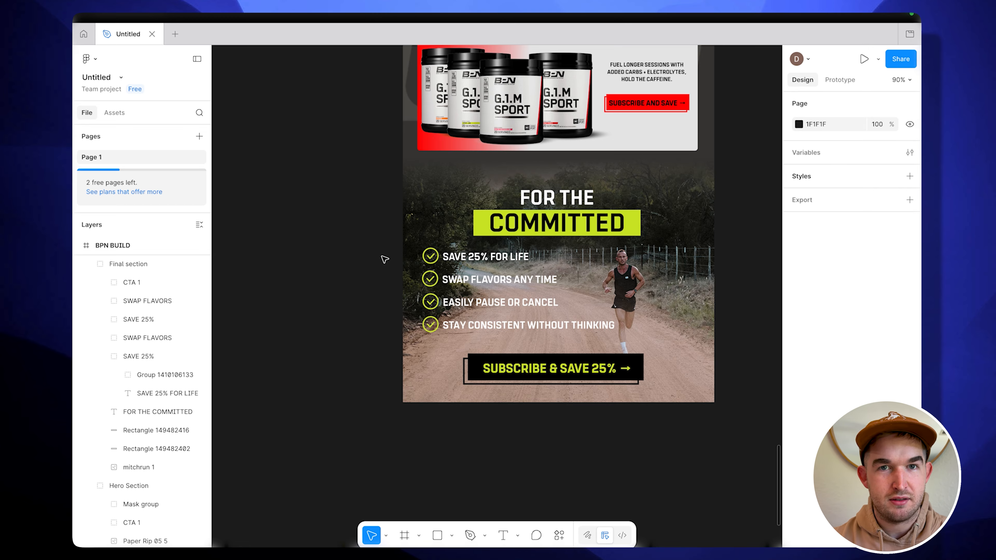
scroll(384, 258, "up", 3)
left_click(453, 258)
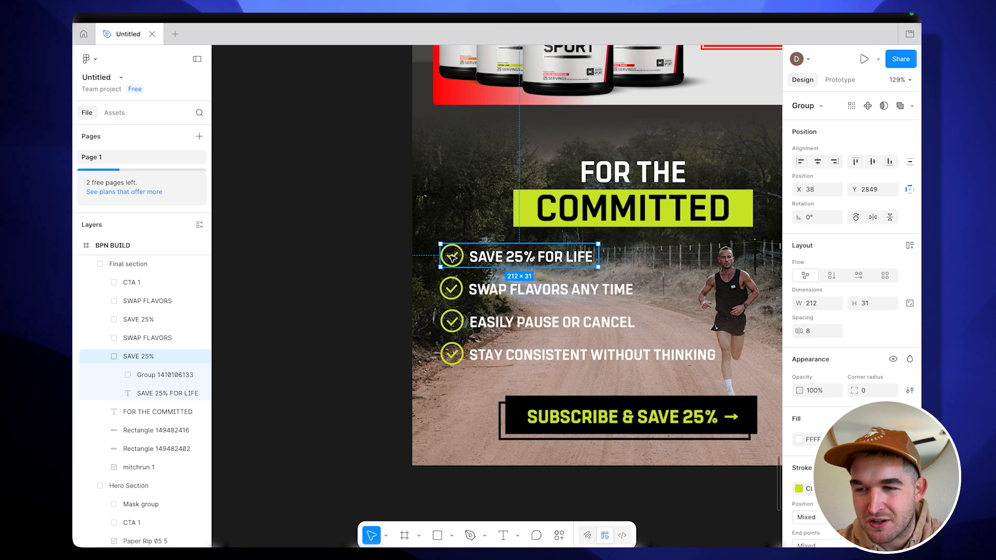
double_click(453, 258)
left_click(119, 374)
left_click(117, 376)
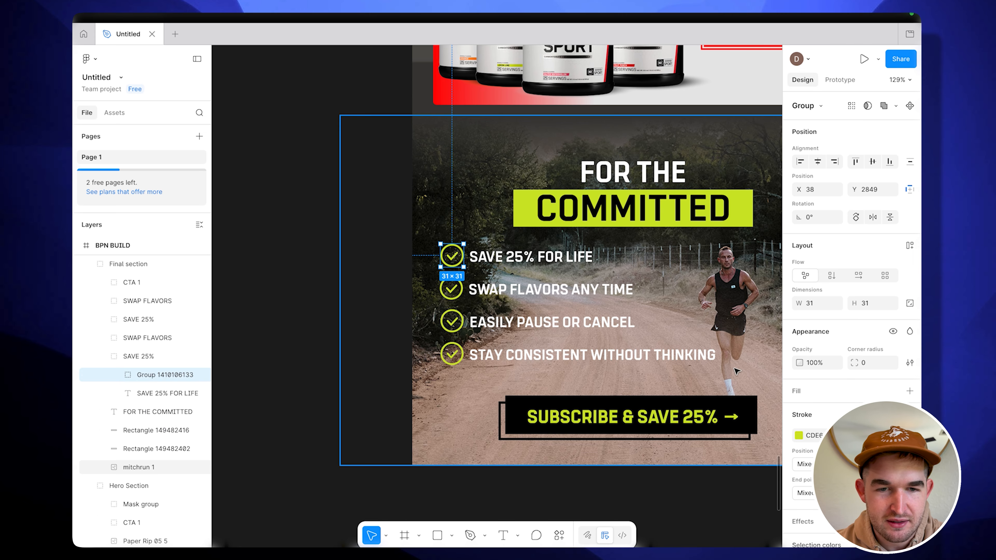
Review the For the Committed section's checklist, runner photo and call-to-action together with the Go Caffeine Free card above it.
left_click(327, 338)
scroll(327, 338, "right", 1)
scroll(327, 338, "down", 1)
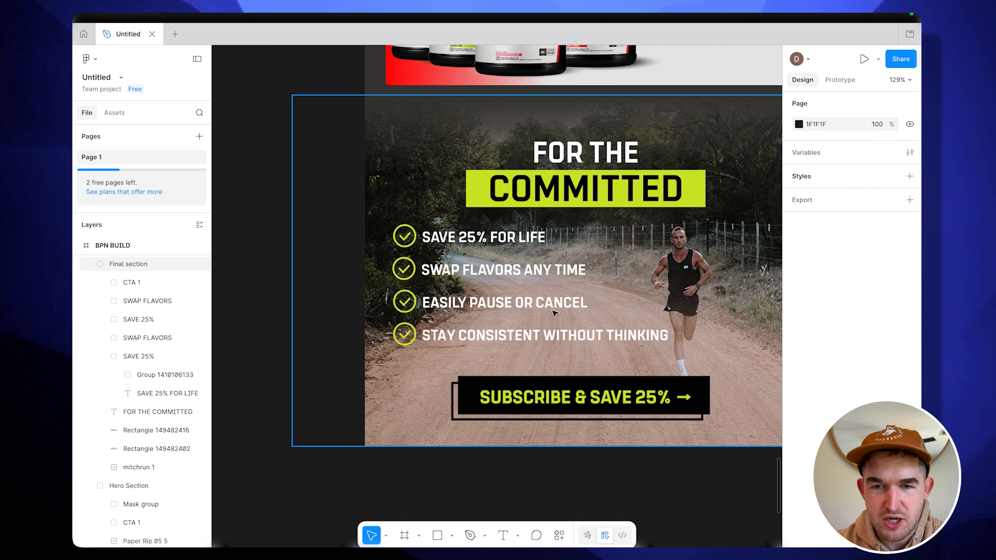
scroll(636, 343, "right", 1)
scroll(636, 343, "down", 1)
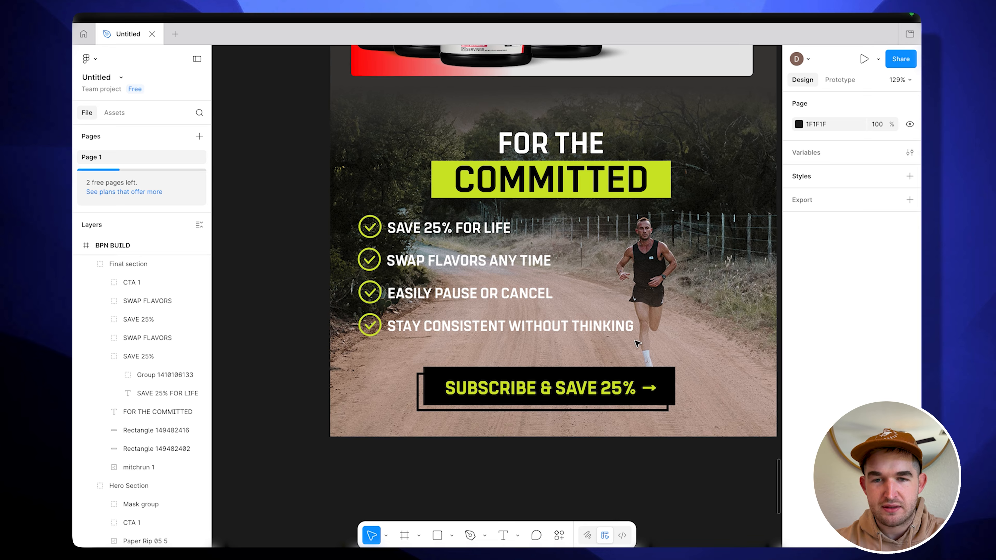
scroll(633, 344, "down", 5)
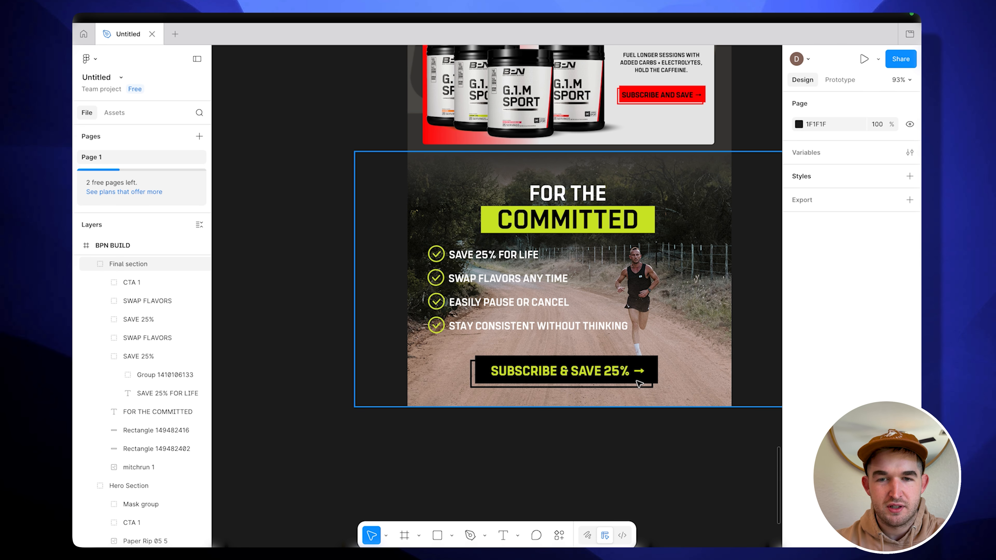
scroll(639, 383, "down", 2)
scroll(639, 383, "right", 1)
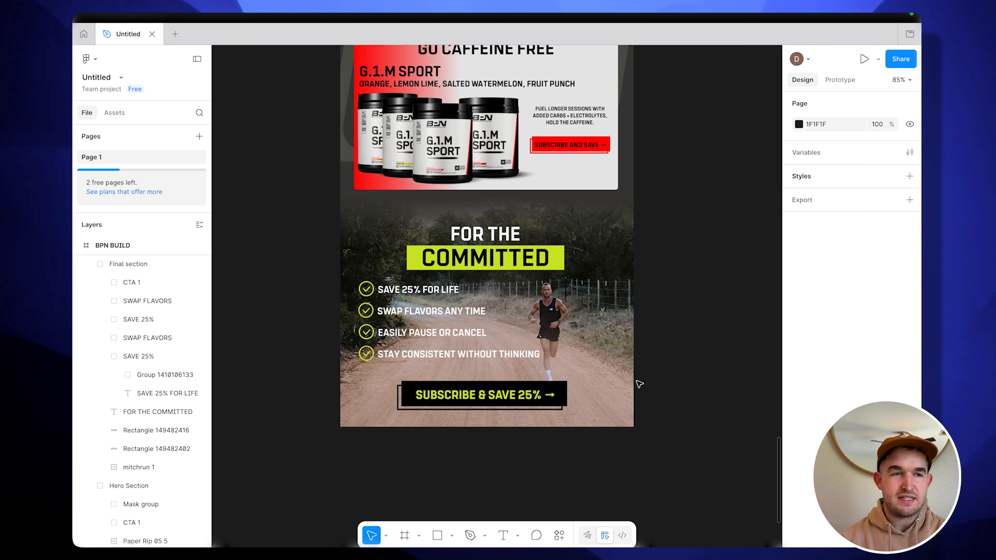
scroll(639, 384, "up", 1)
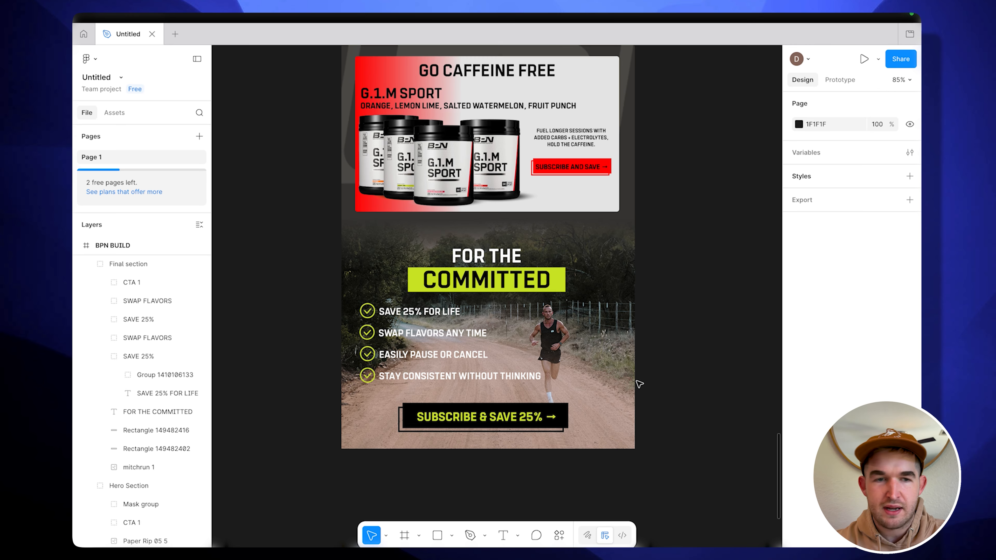
scroll(656, 379, "down", 6)
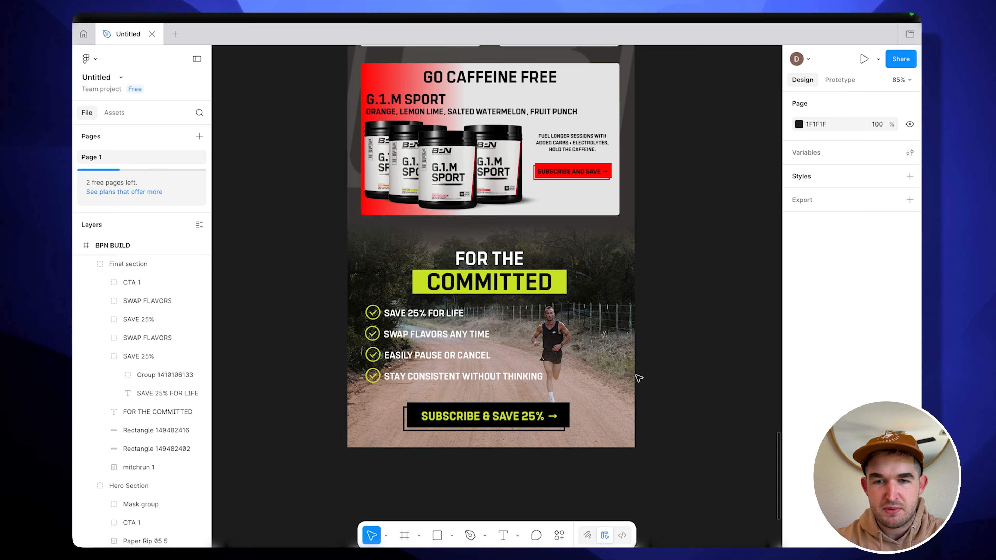
scroll(639, 378, "down", 3)
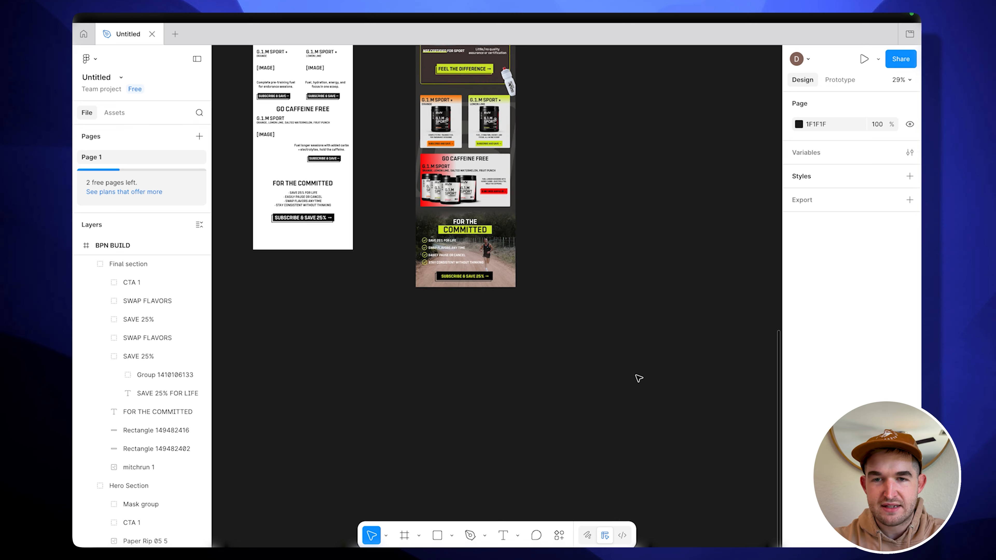
Place the black BPN Footer Section directly beneath the For the Committed section, aligned with the email's width.
left_click_drag(744, 321, 519, 331)
scroll(520, 331, "up", 4)
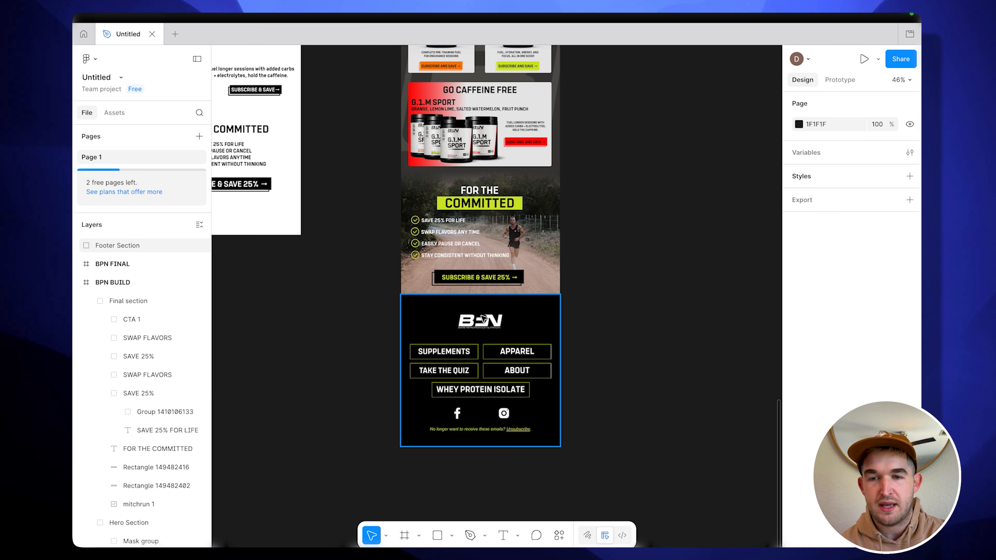
Review the complete email from the hero through the comparison chart, product cards and For the Committed section to the footer links.
scroll(486, 306, "up", 15)
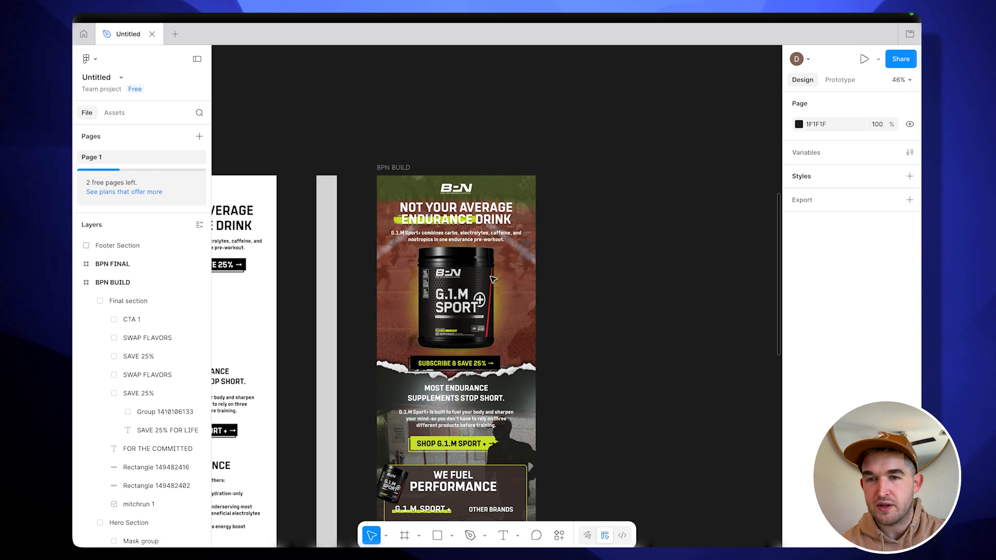
scroll(494, 299, "down", 4)
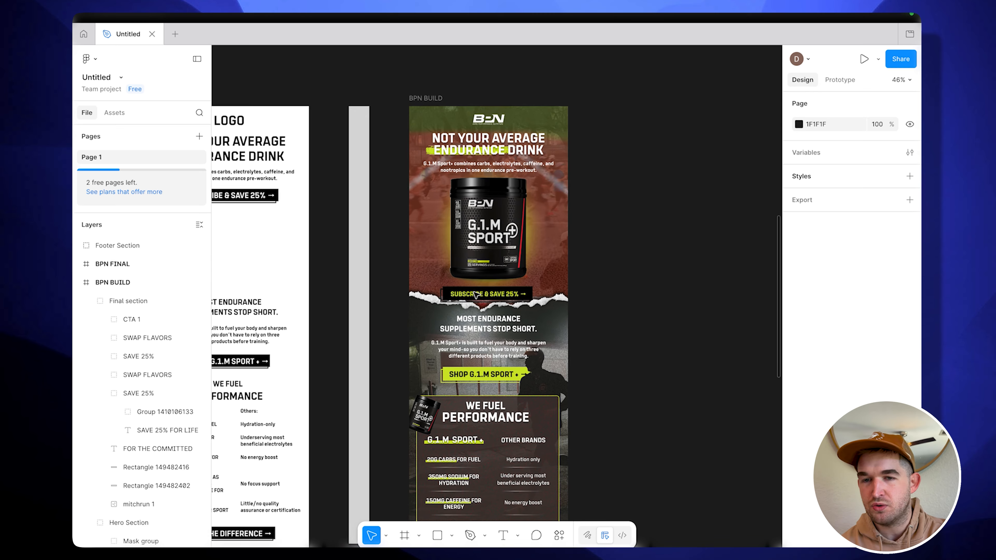
scroll(491, 320, "down", 3)
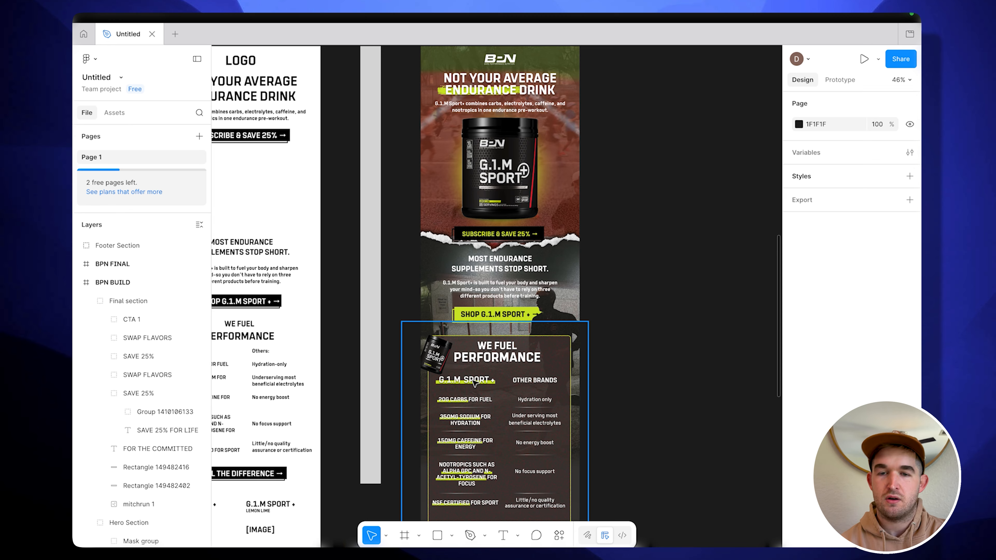
scroll(476, 419, "down", 4)
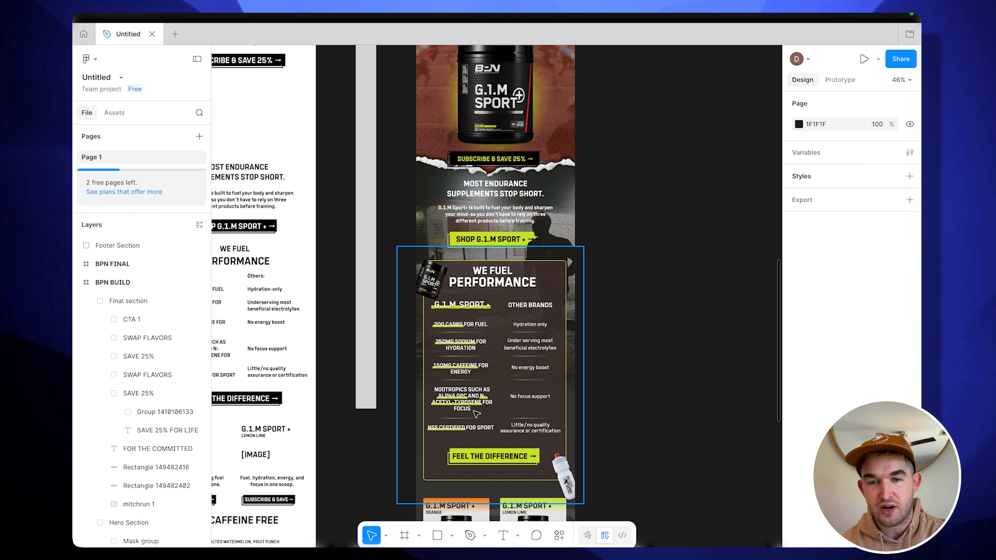
scroll(547, 390, "down", 8)
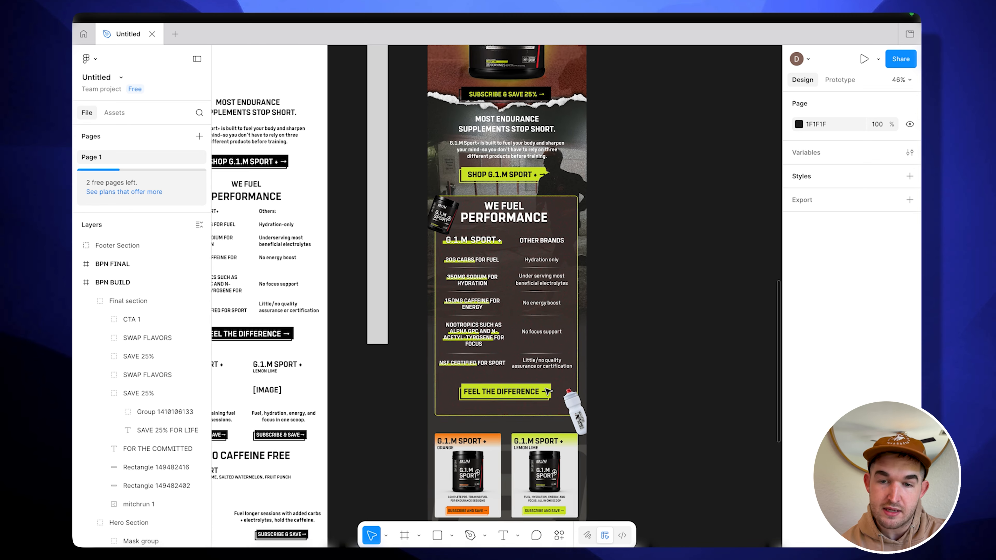
scroll(547, 391, "down", 2)
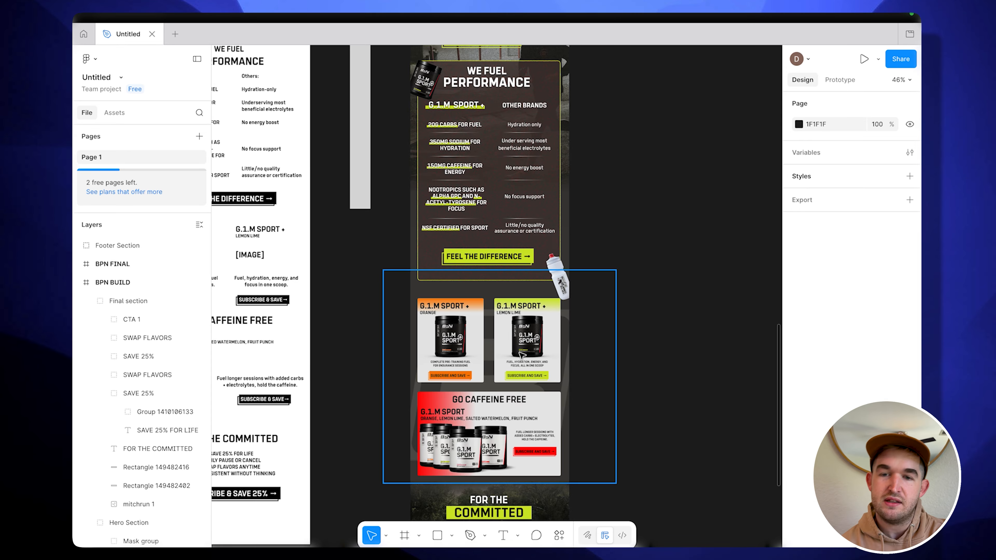
scroll(497, 418, "down", 6)
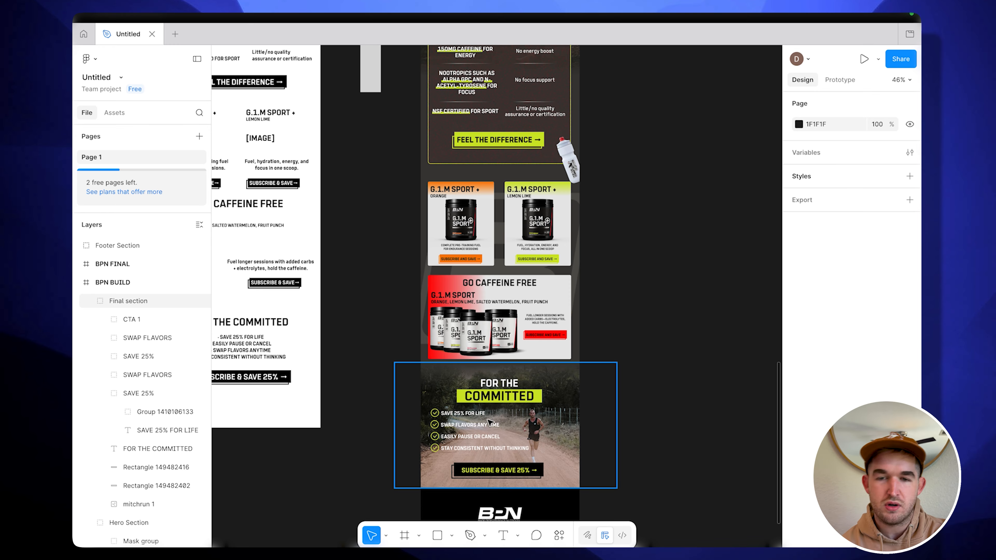
scroll(631, 424, "down", 1)
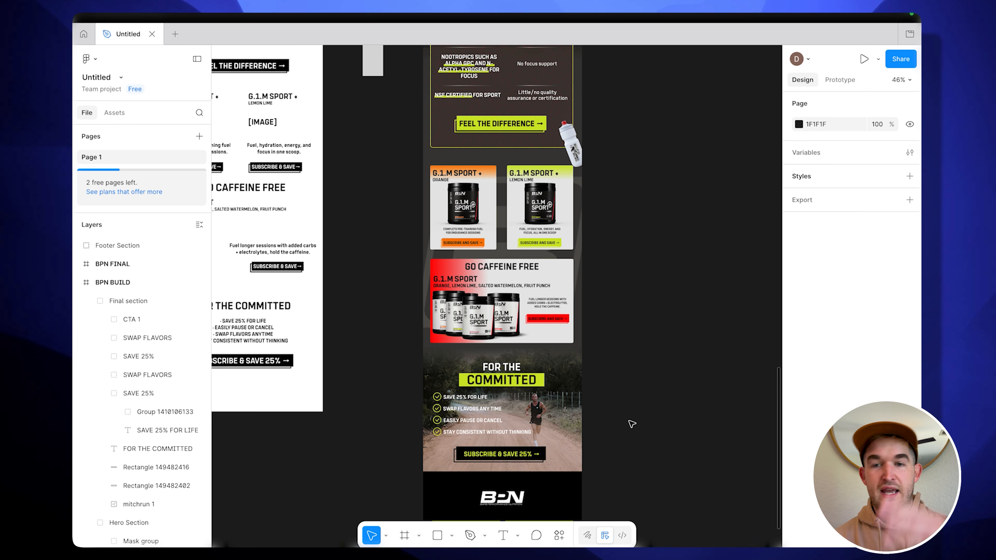
scroll(629, 422, "down", 6)
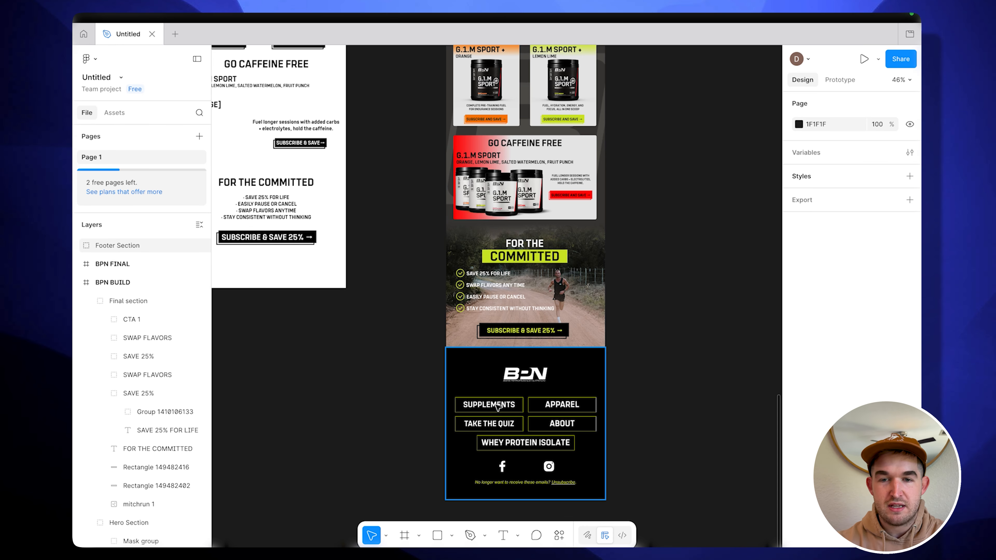
scroll(498, 408, "up", 2)
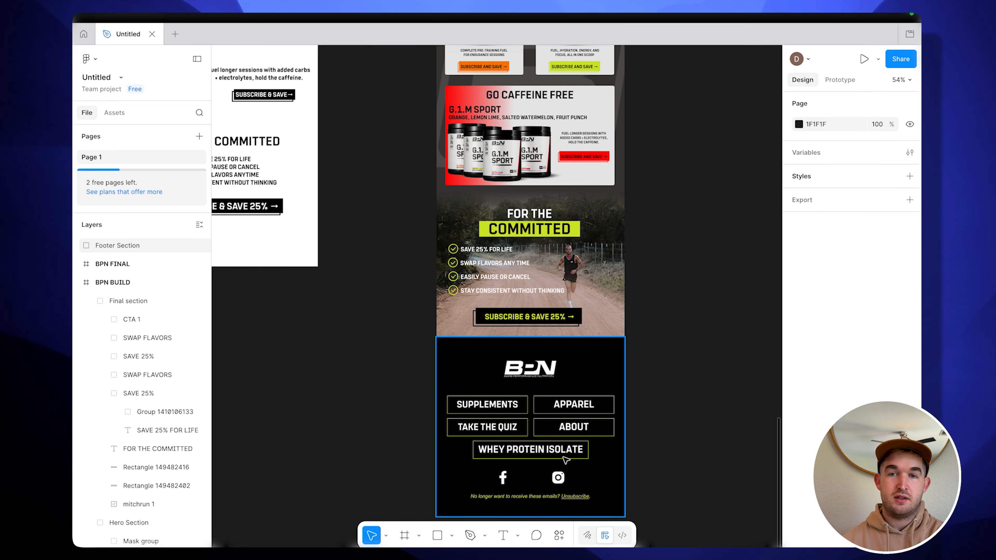
scroll(566, 461, "up", 6)
scroll(494, 360, "down", 5)
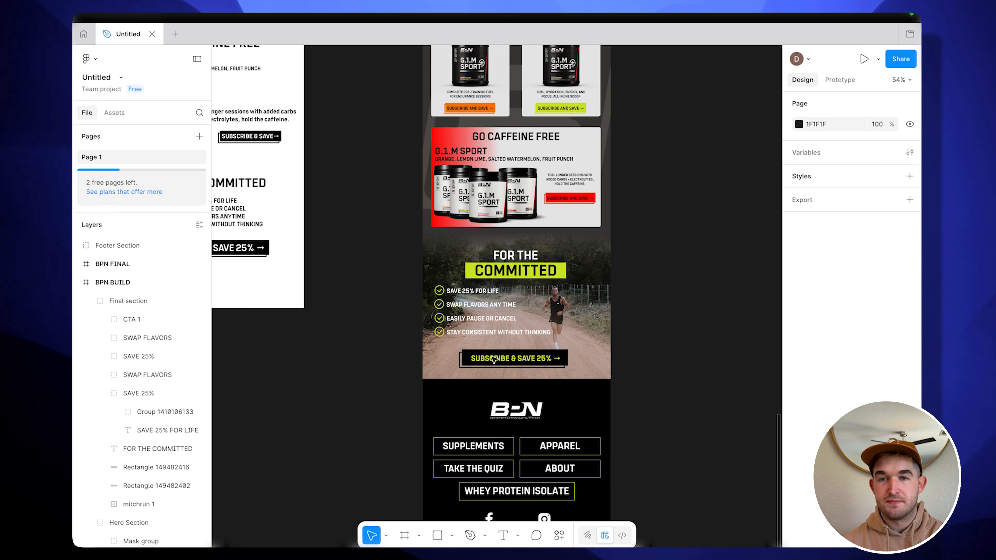
scroll(482, 412, "down", 2)
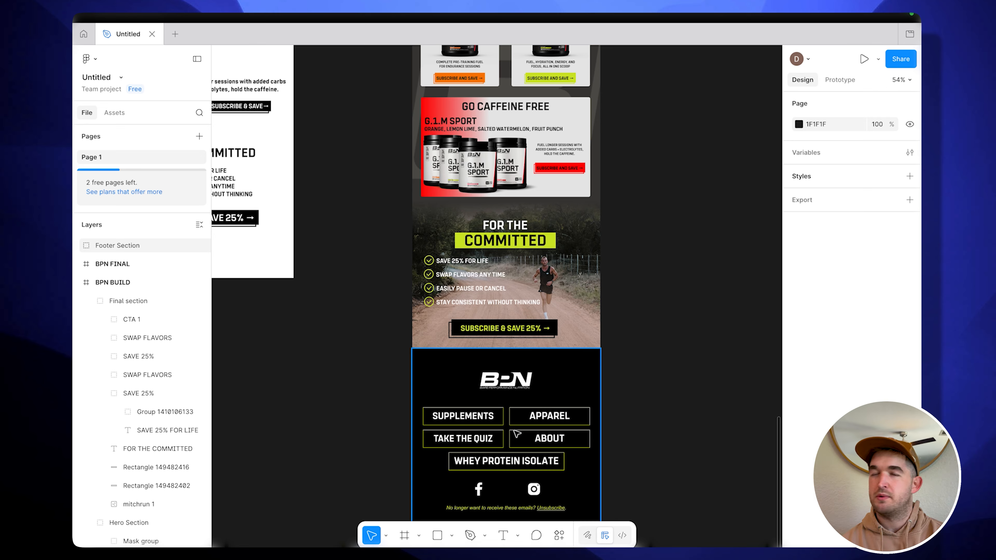
Collapse the Final, Hero, Infographic and Product section layer groups inside the BPN BUILD frame.
scroll(517, 433, "down", 2)
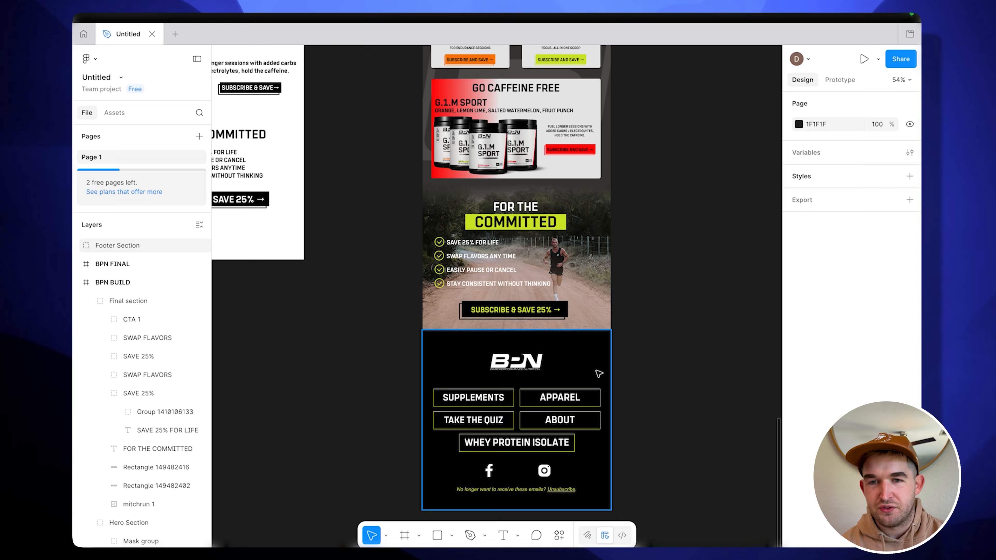
scroll(596, 374, "up", 4)
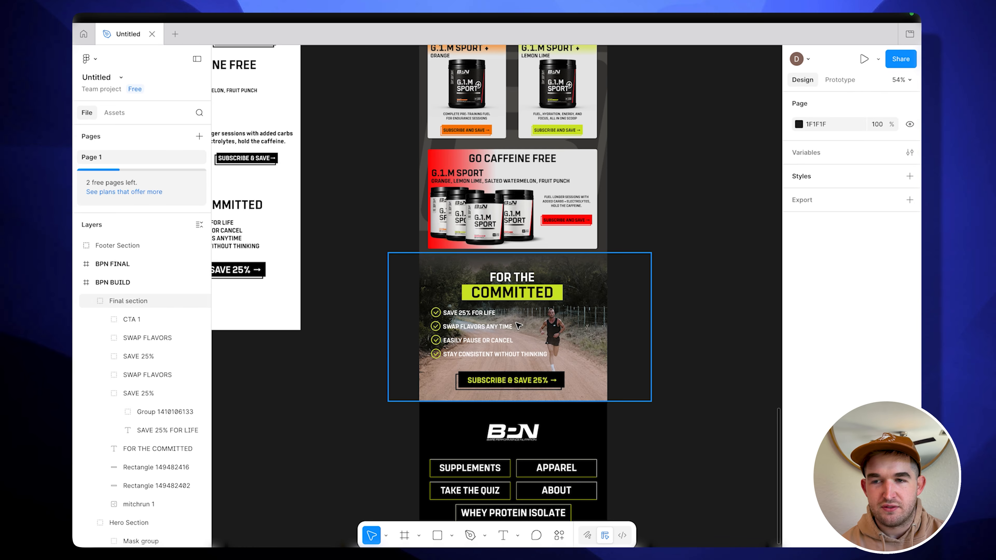
left_click(89, 301)
left_click(91, 319)
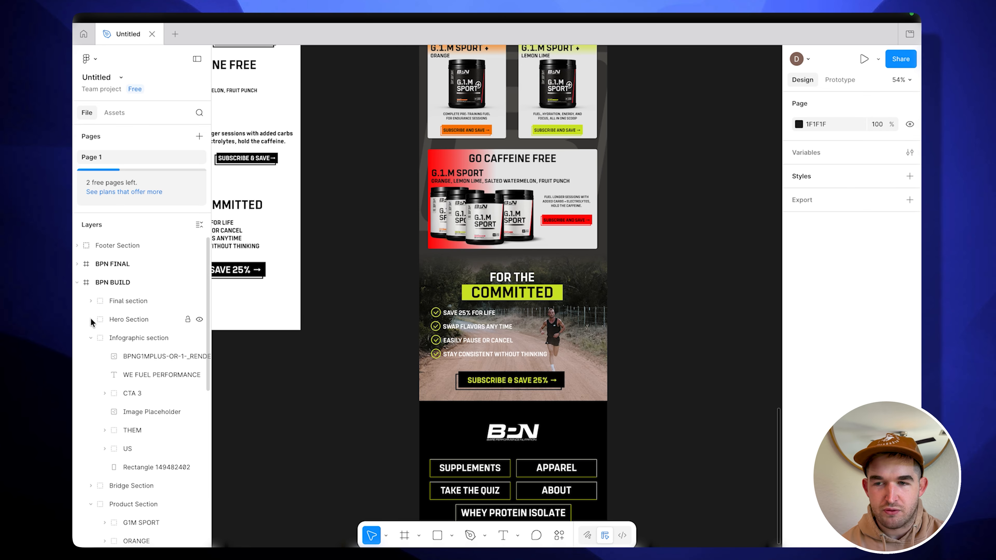
left_click(90, 337)
left_click(91, 375)
Review the email upward from the product cards to the hero, and inspect the hero's subheading text layer.
scroll(458, 300, "up", 5)
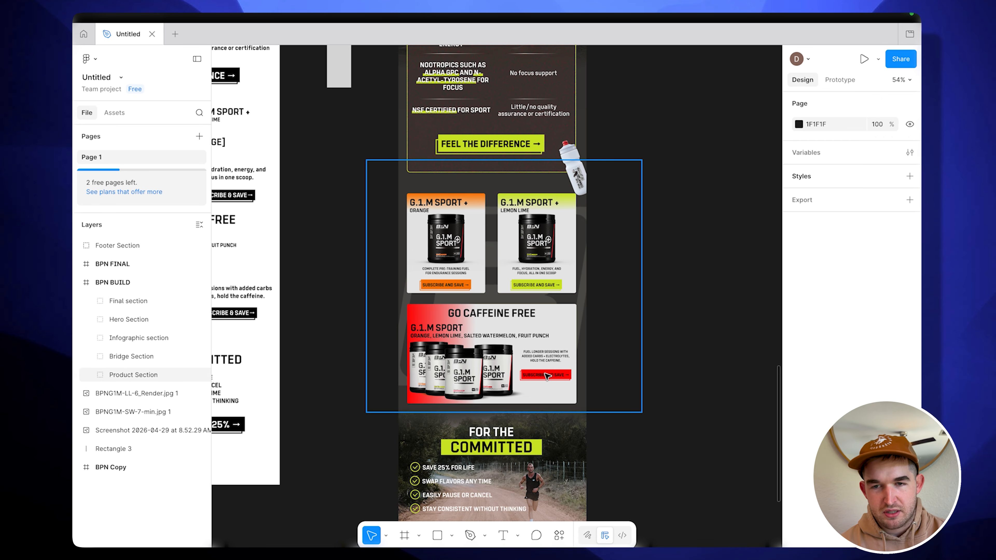
scroll(544, 298, "up", 6)
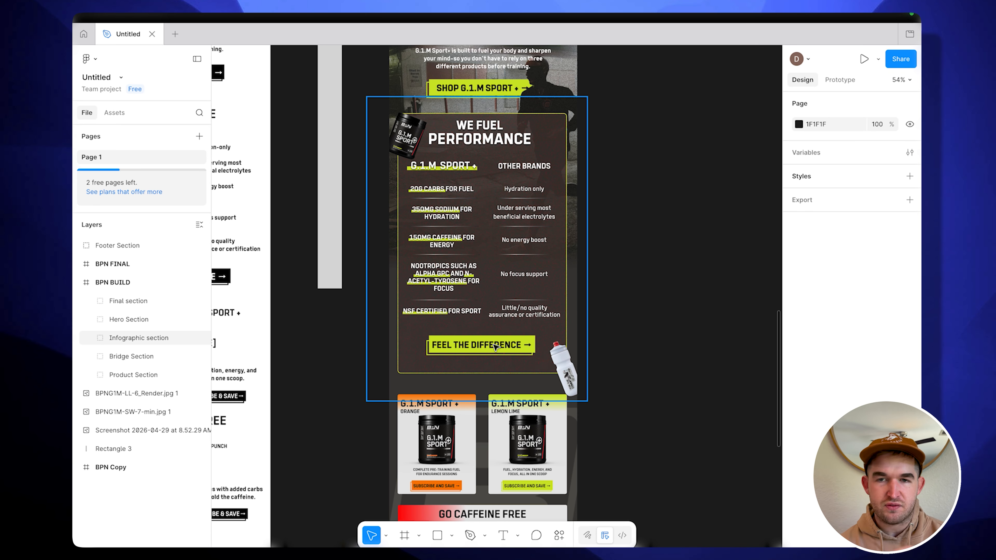
scroll(496, 347, "up", 15)
scroll(481, 282, "up", 5)
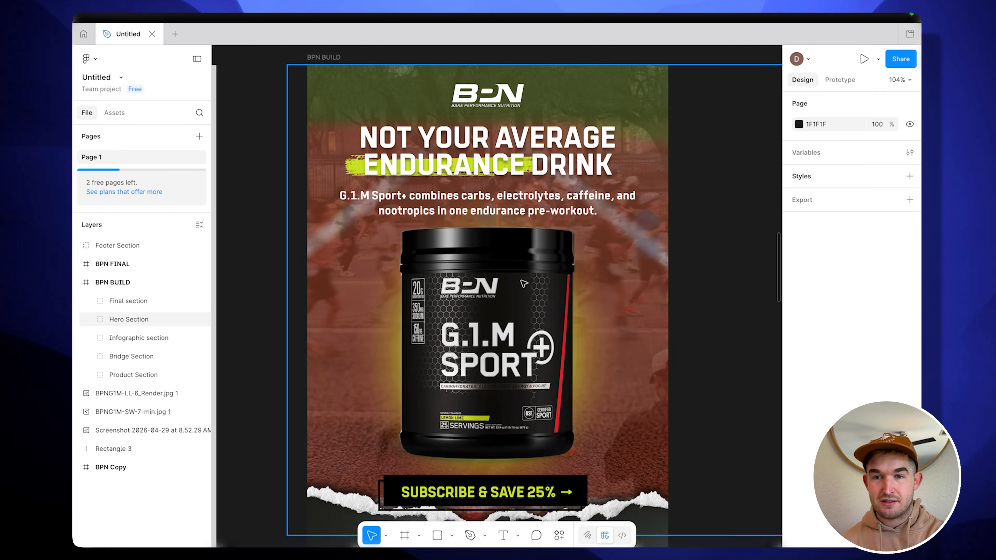
double_click(434, 208)
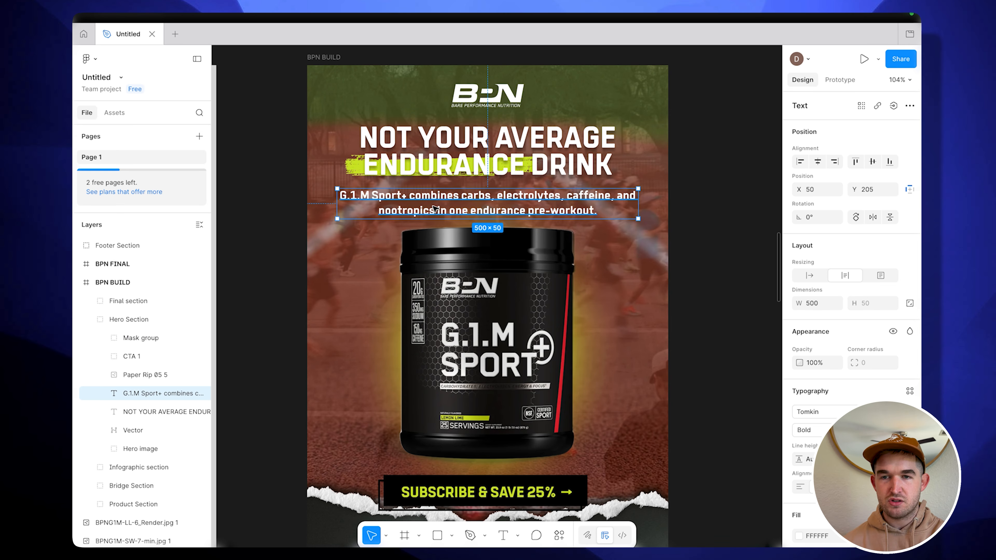
left_click(268, 279)
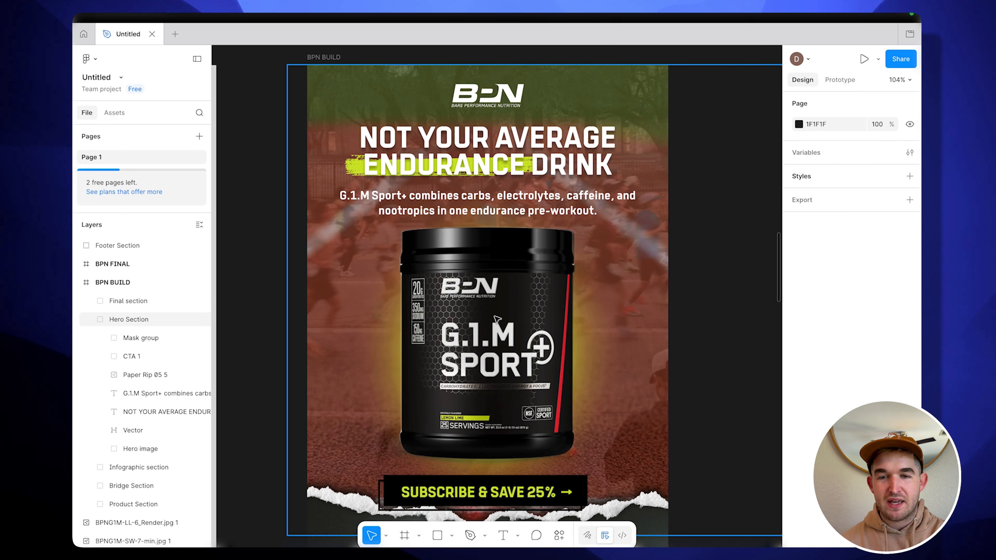
Examine the hero's headline, product tub and call-to-action, and the paper-rip transition into the "Most Endurance Supplements Stop Short" section.
scroll(513, 225, "down", 1)
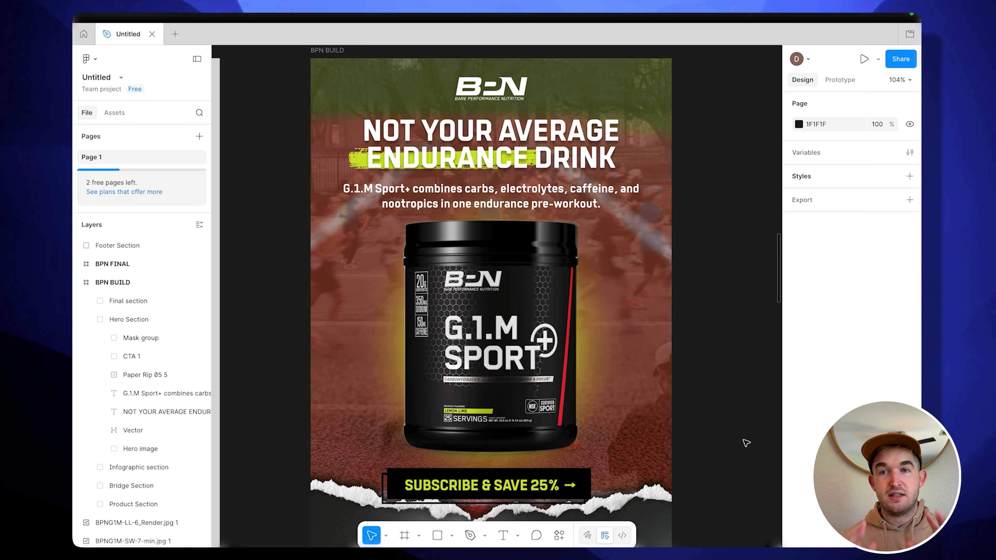
scroll(689, 517, "down", 5)
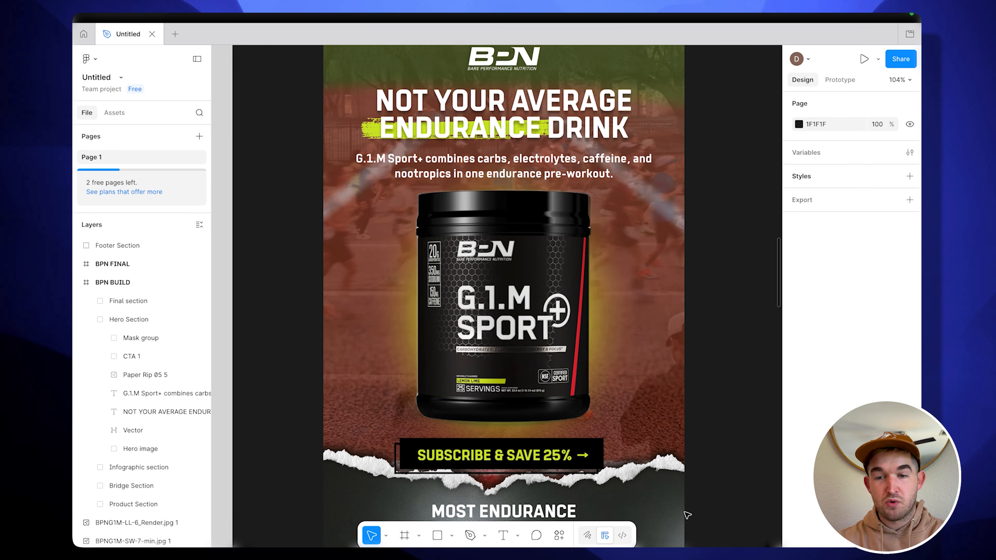
scroll(688, 515, "down", 2)
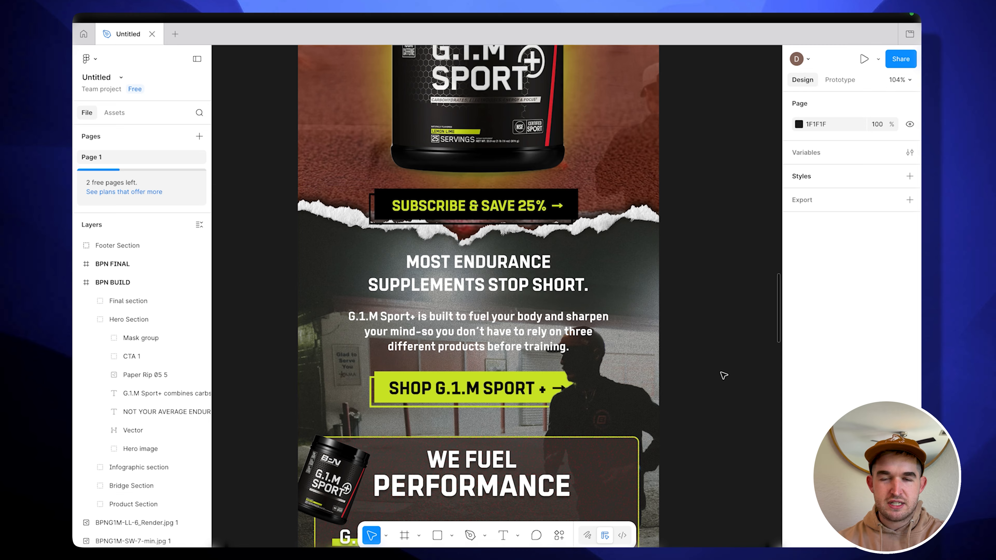
scroll(738, 375, "up", 1)
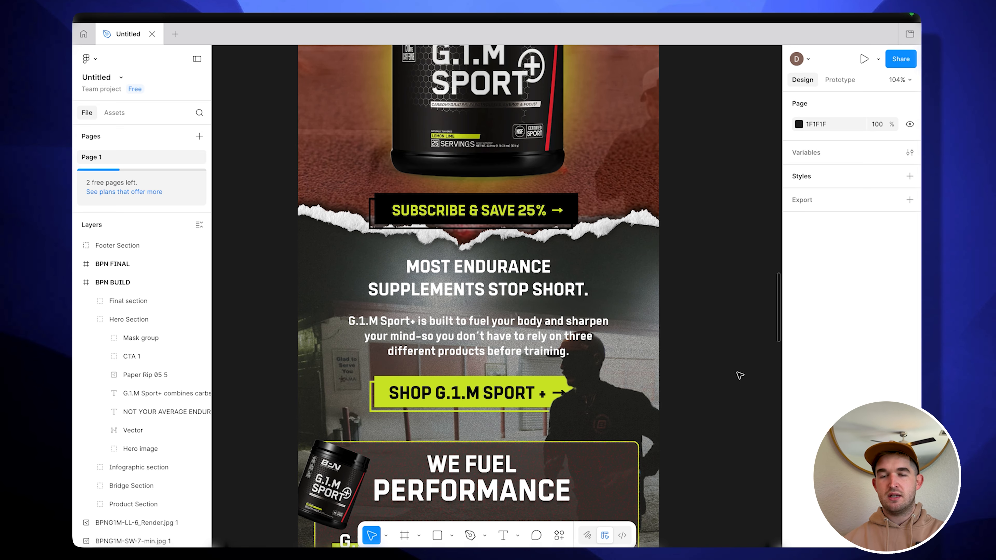
scroll(738, 375, "up", 10)
scroll(739, 375, "down", 3)
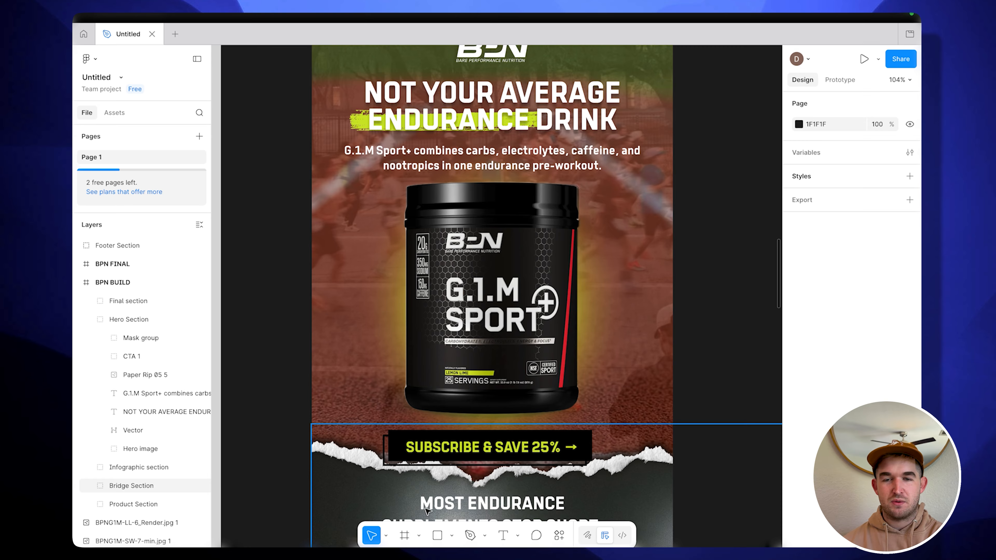
scroll(431, 510, "down", 5)
scroll(437, 506, "down", 2)
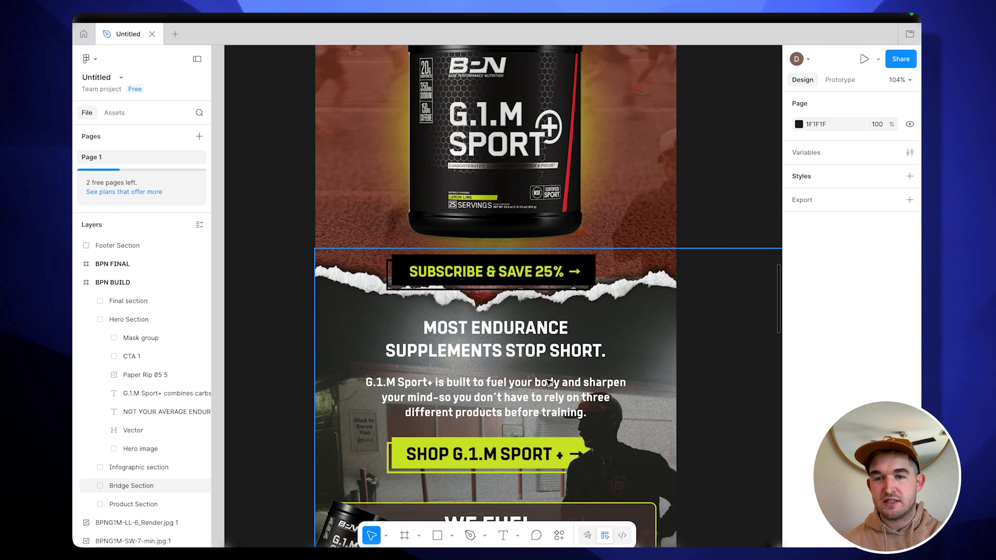
scroll(510, 382, "down", 2)
scroll(510, 382, "right", 1)
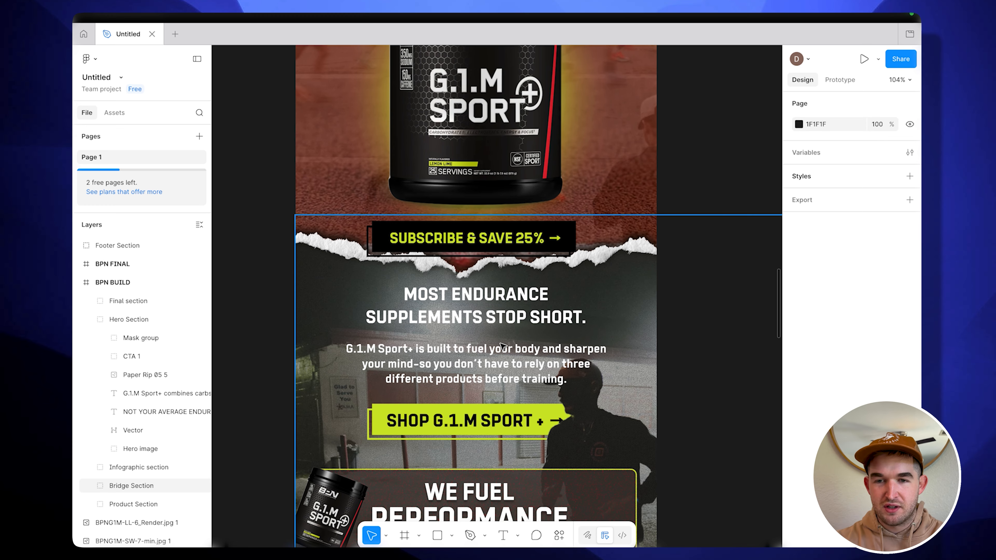
Examine how the bridge section with the silhouetted figure leads into the We Fuel Performance comparison chart.
scroll(502, 345, "down", 3)
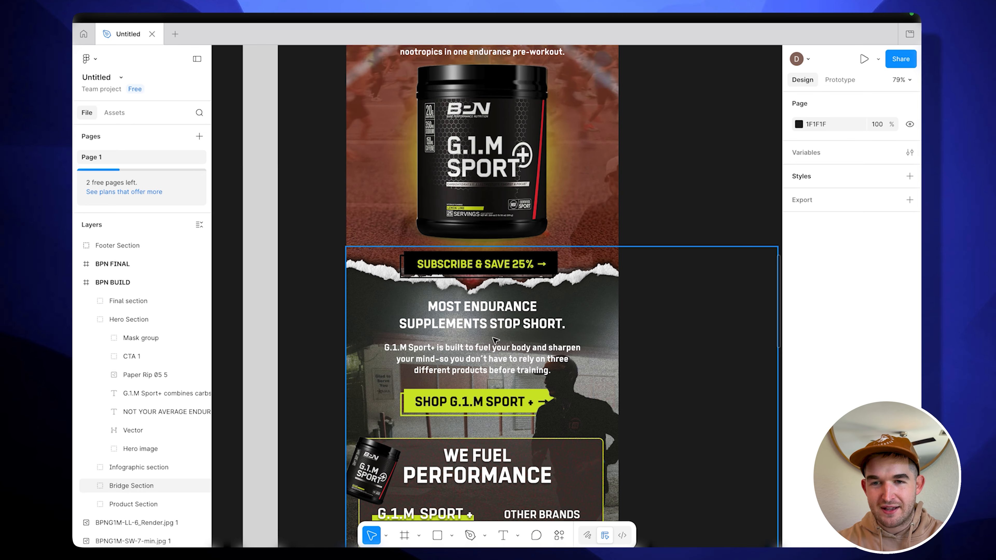
scroll(483, 355, "down", 3)
scroll(483, 355, "left", 1)
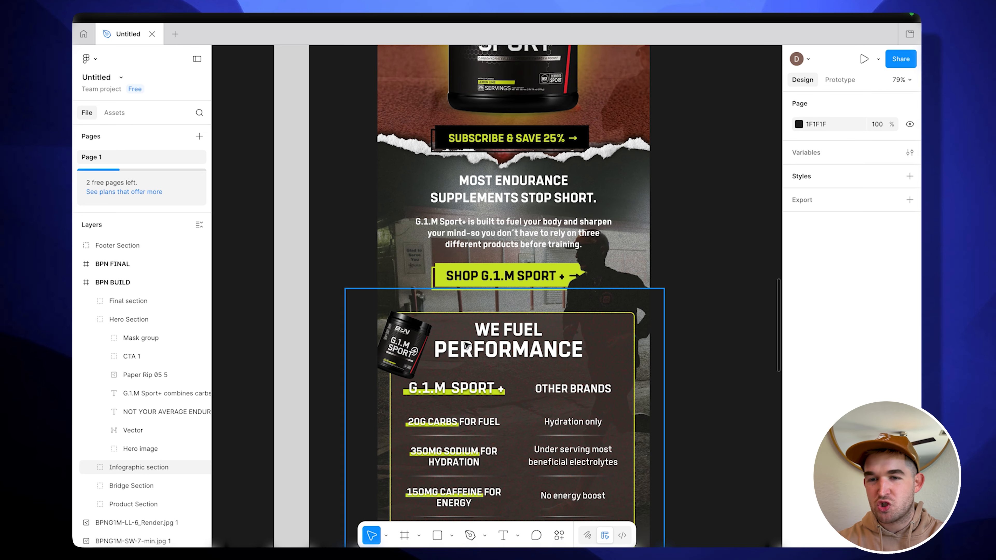
scroll(527, 357, "down", 5)
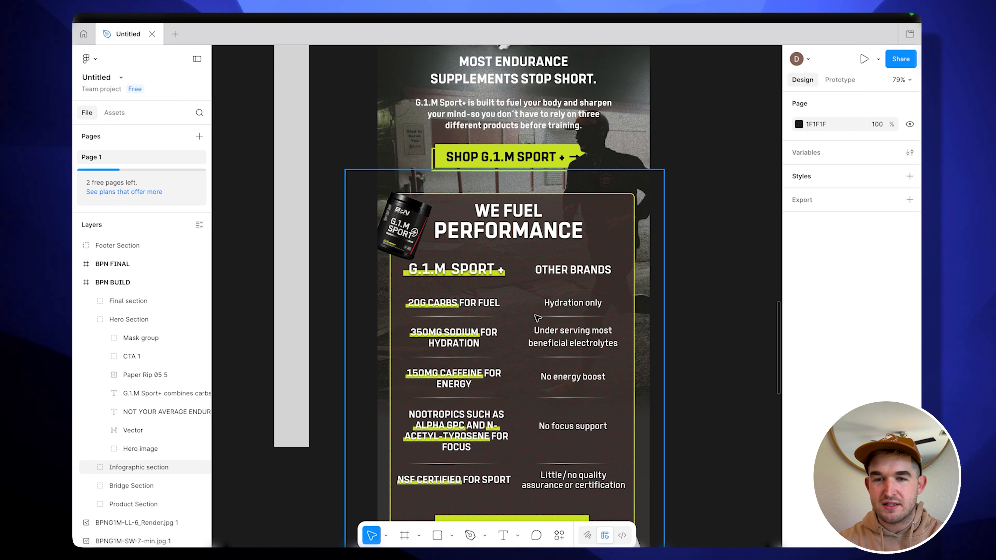
scroll(521, 339, "down", 2)
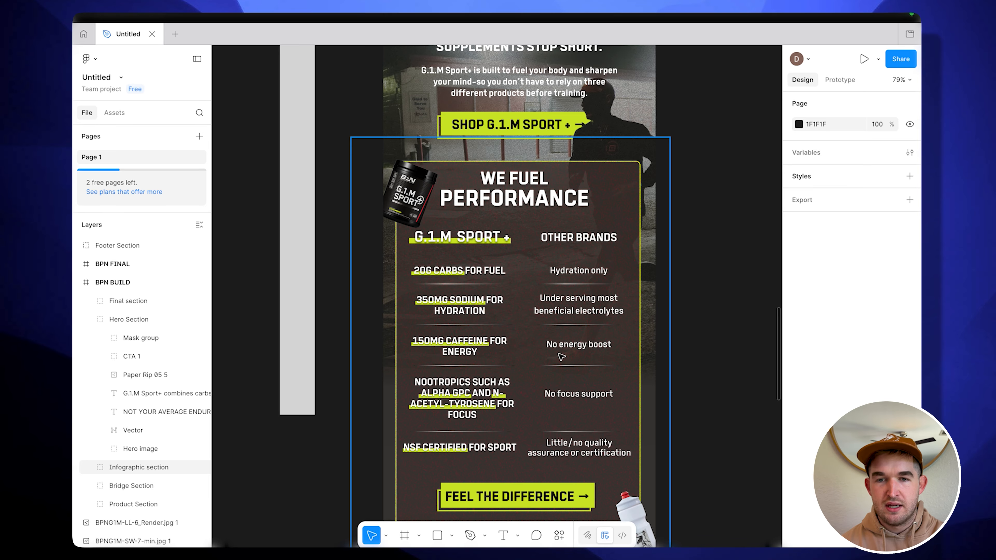
scroll(561, 356, "up", 4)
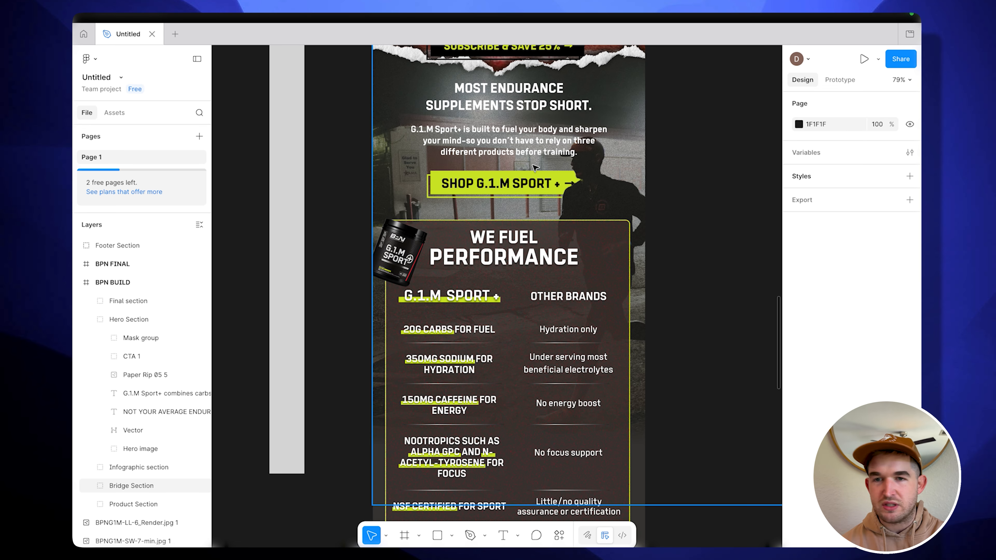
scroll(502, 315, "down", 2)
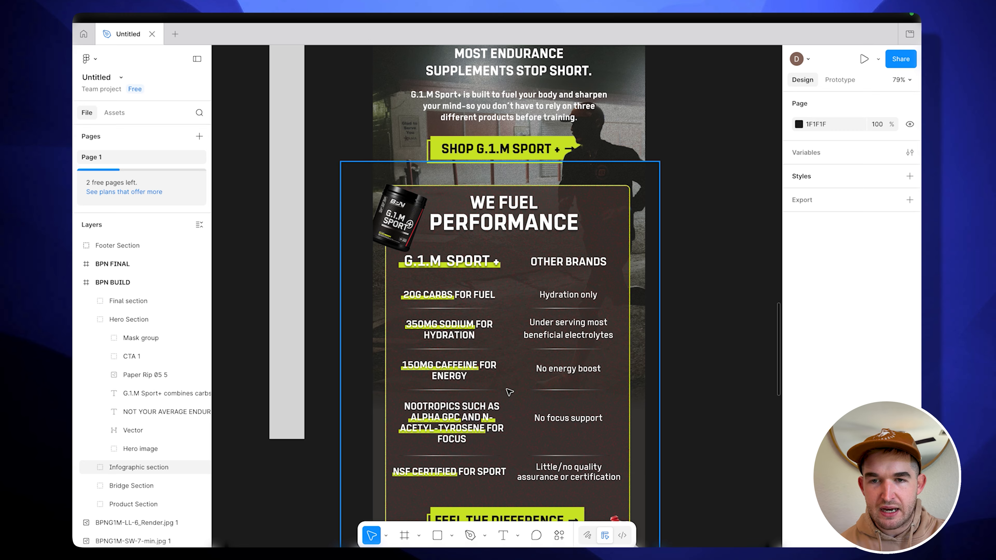
scroll(509, 392, "down", 5)
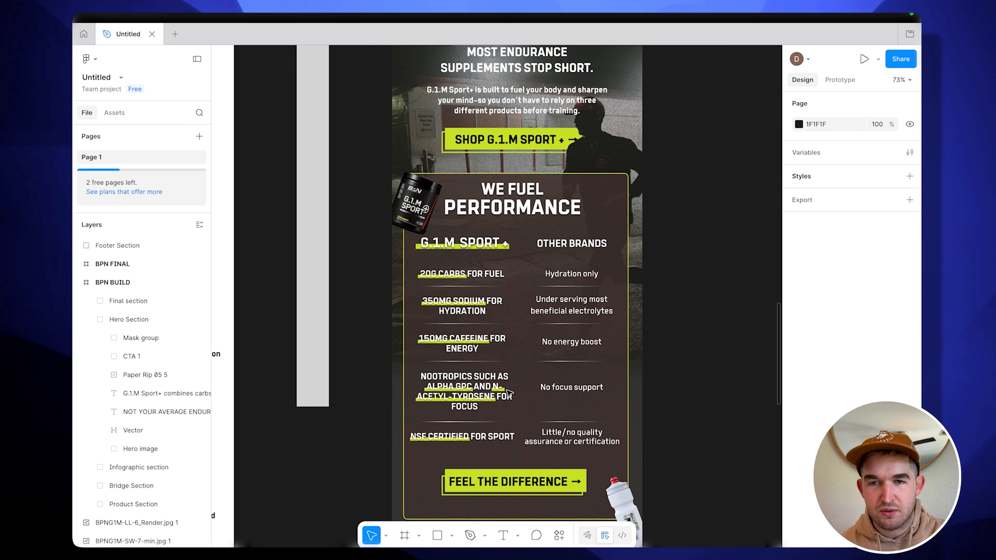
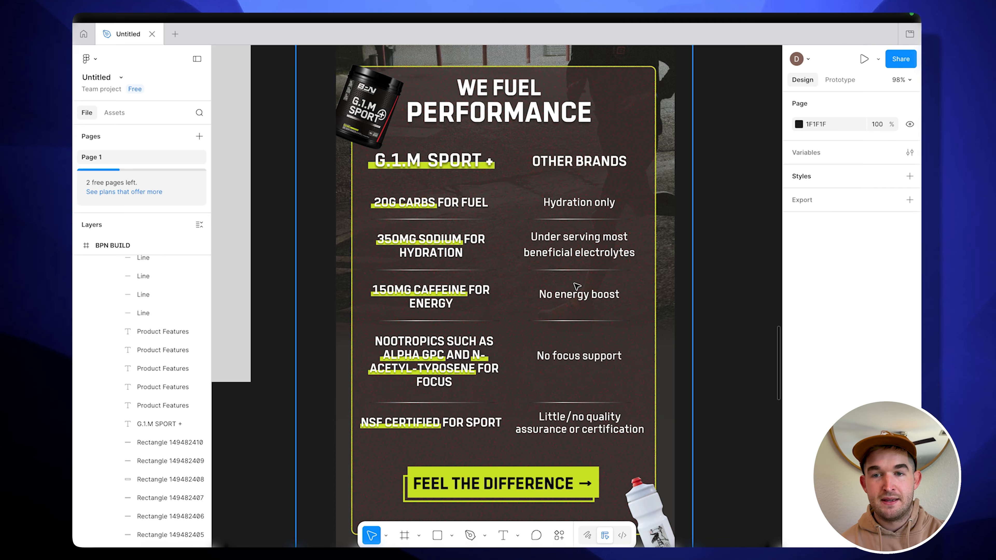
Examine the comparison chart's highlighted feature rows, divider lines, Feel the Difference button and overlapping tub and bottle images.
scroll(576, 285, "down", 2)
scroll(577, 285, "up", 2)
scroll(576, 286, "right", 1)
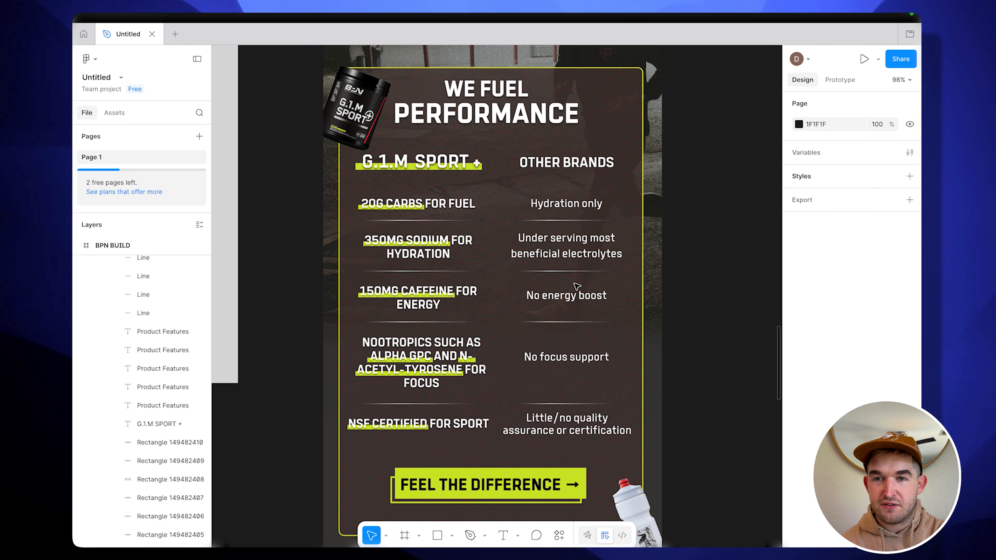
scroll(576, 286, "down", 10)
scroll(576, 285, "right", 2)
scroll(424, 233, "up", 5)
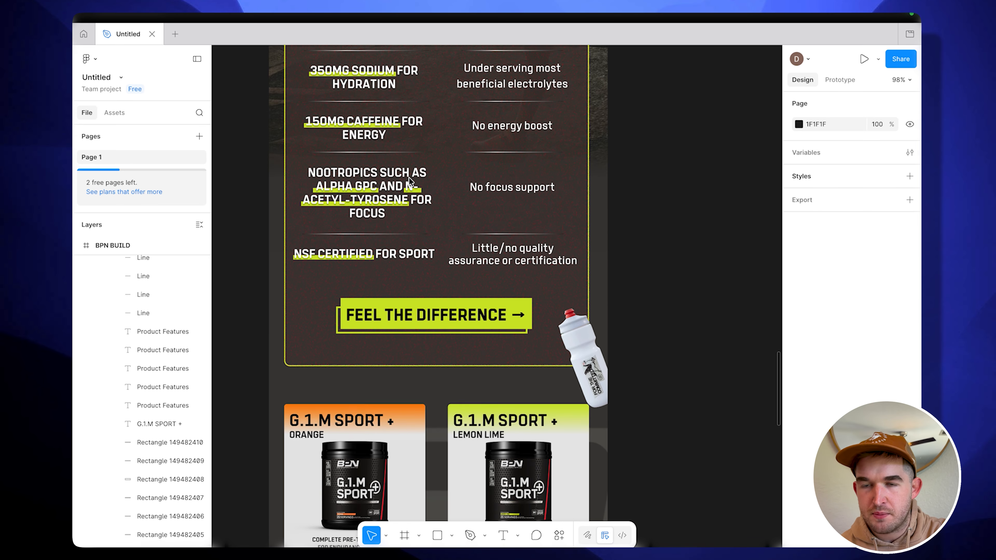
scroll(423, 236, "down", 4)
scroll(425, 222, "up", 8)
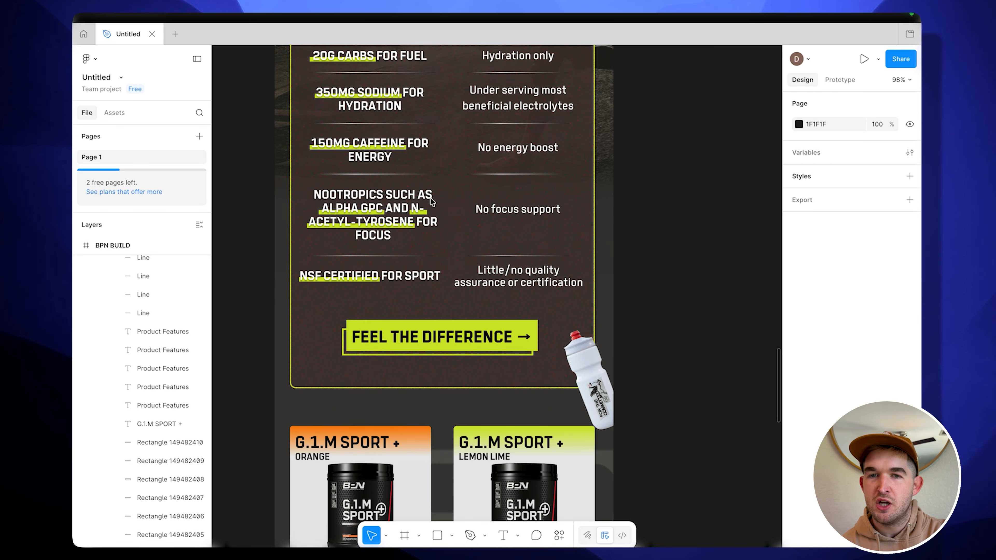
scroll(432, 202, "down", 3)
scroll(431, 202, "left", 1)
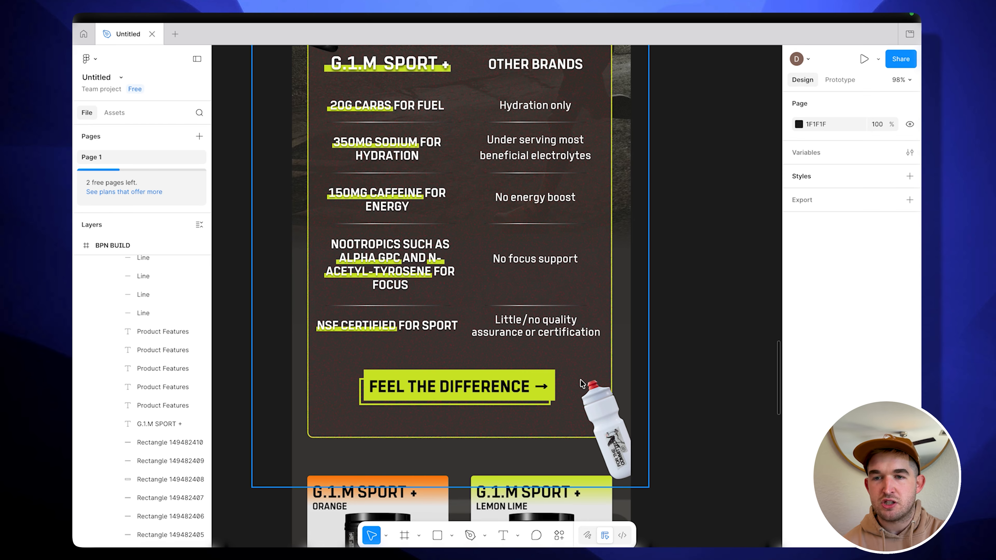
scroll(462, 349, "up", 3)
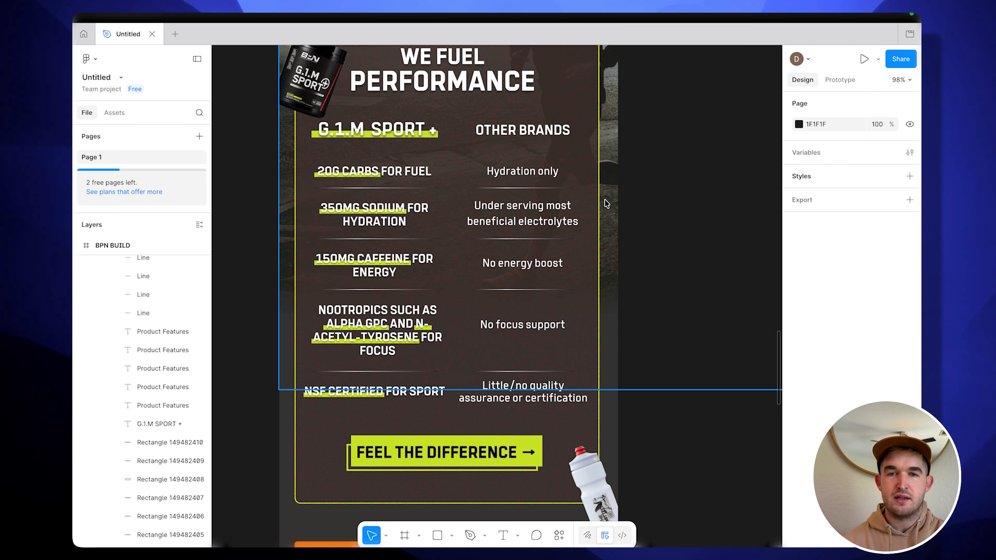
scroll(608, 319, "down", 5)
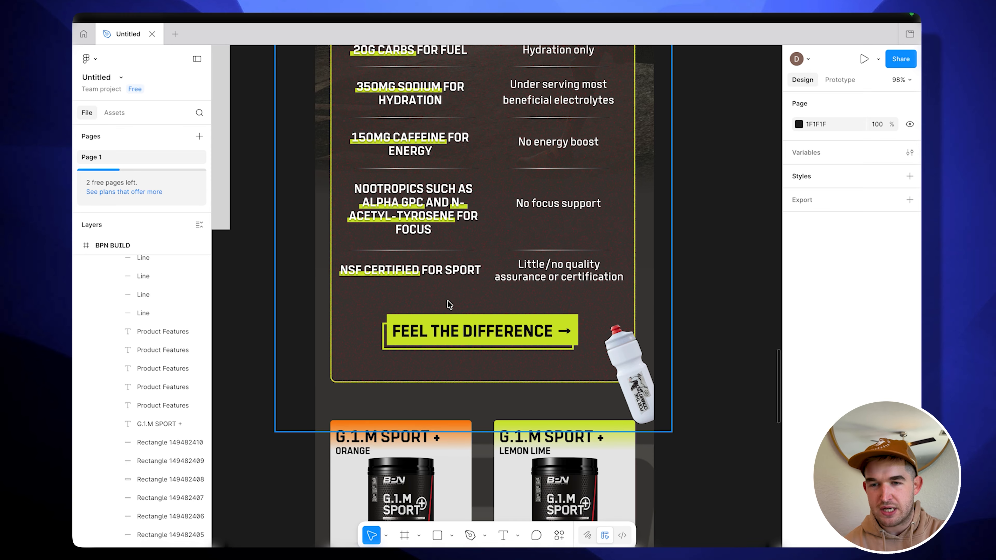
Review the Orange, Lemon Lime and Go Caffeine Free product cards and the For the Committed section beneath them.
scroll(447, 301, "down", 5)
scroll(434, 321, "down", 5)
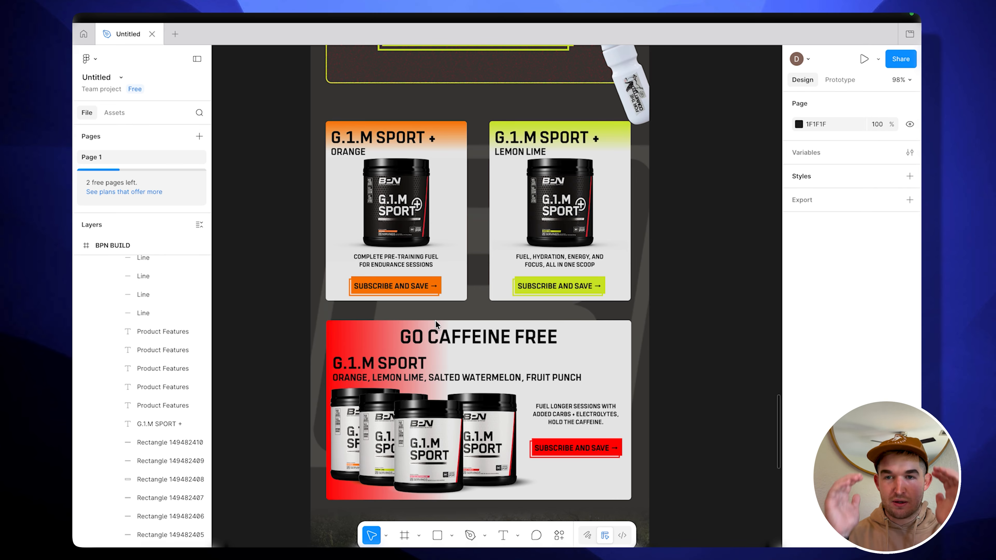
scroll(434, 321, "down", 3)
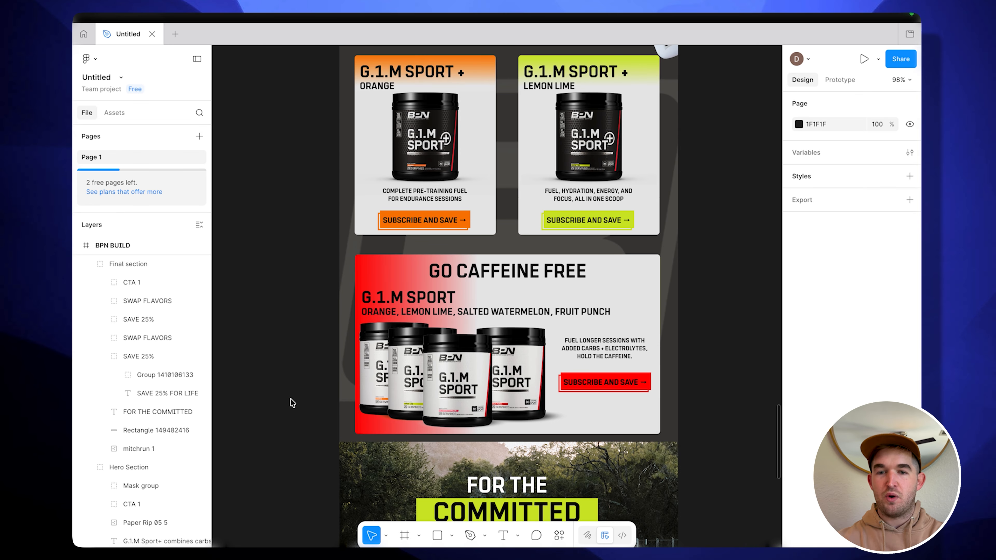
scroll(291, 399, "up", 2)
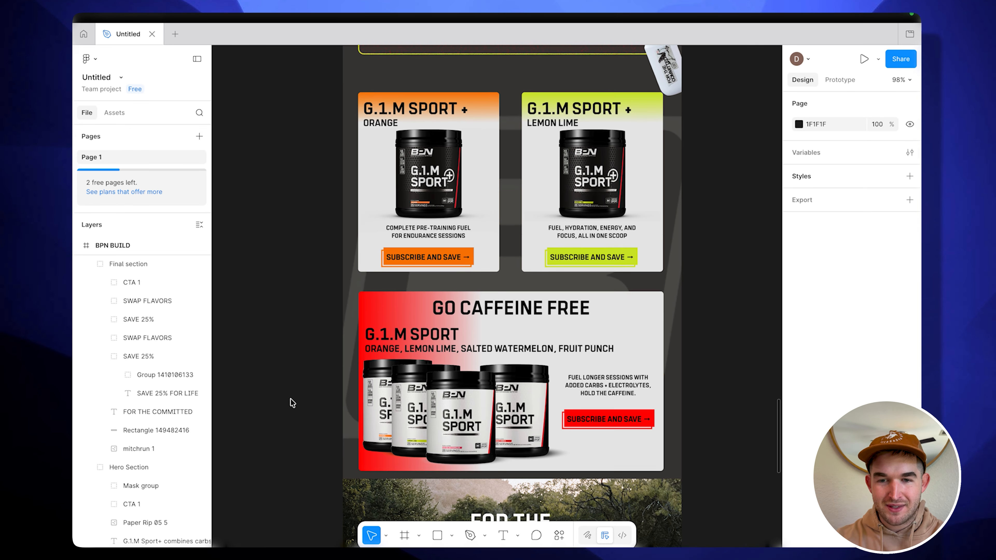
scroll(290, 399, "down", 1)
scroll(296, 402, "down", 9)
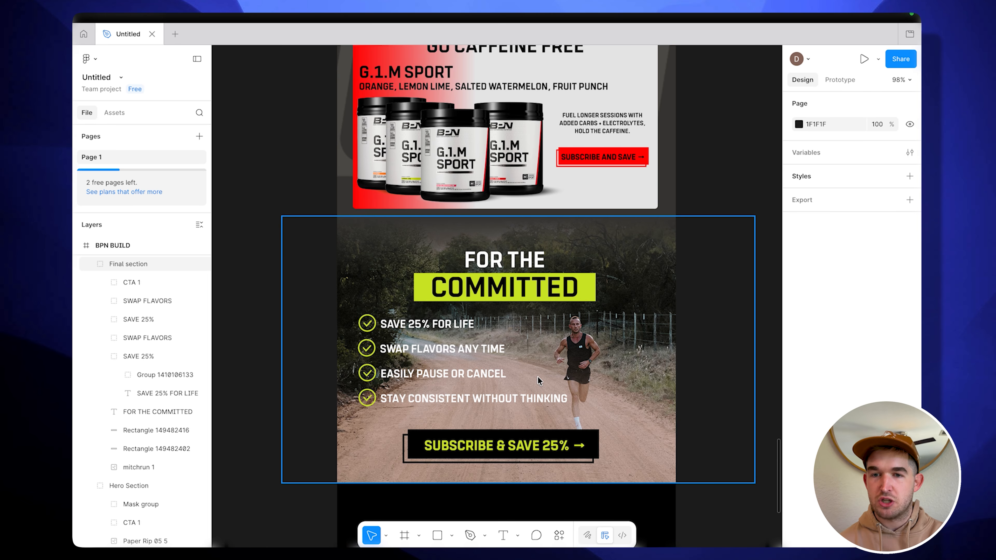
Add a 1x PNG export setting to the page.
scroll(538, 377, "down", 5)
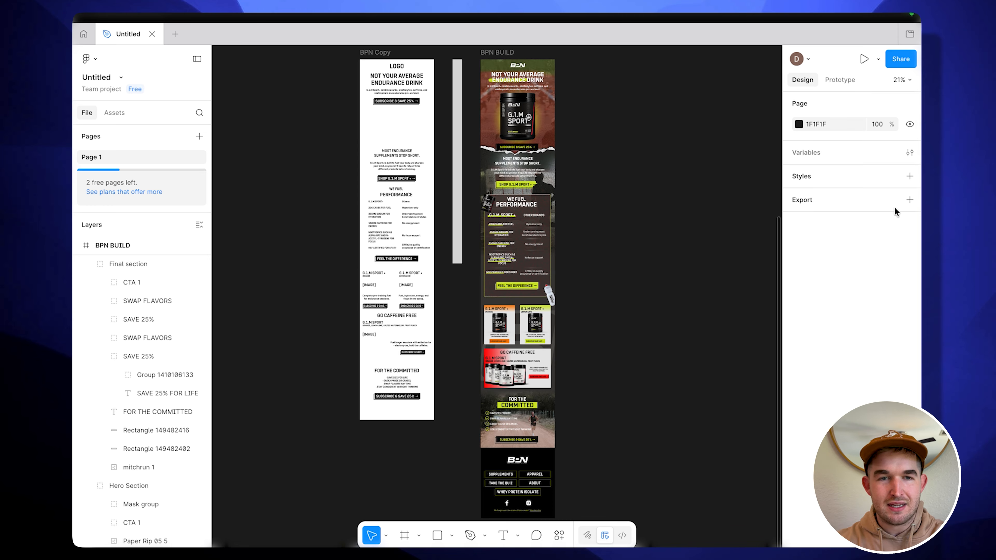
left_click(910, 200)
scroll(526, 306, "up", 5)
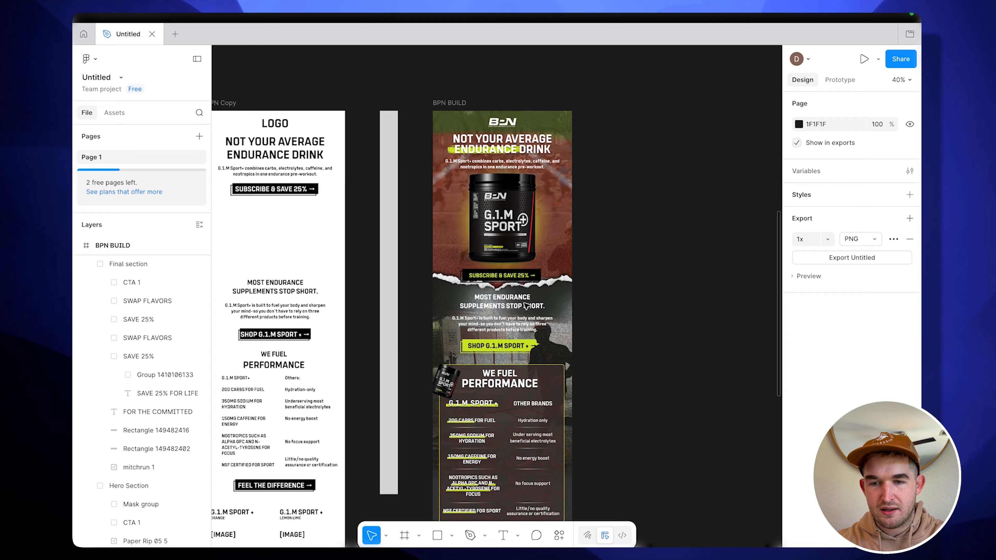
Slice the logo header at the top of the BPN BUILD frame to 600 × 100.
key("s")
scroll(444, 125, "up", 5)
left_click_drag(423, 101, 624, 133)
scroll(638, 140, "right", 3)
Give the header slice a 2x JPEG export setting, preview it and export it as BPN 1.
left_click(909, 304)
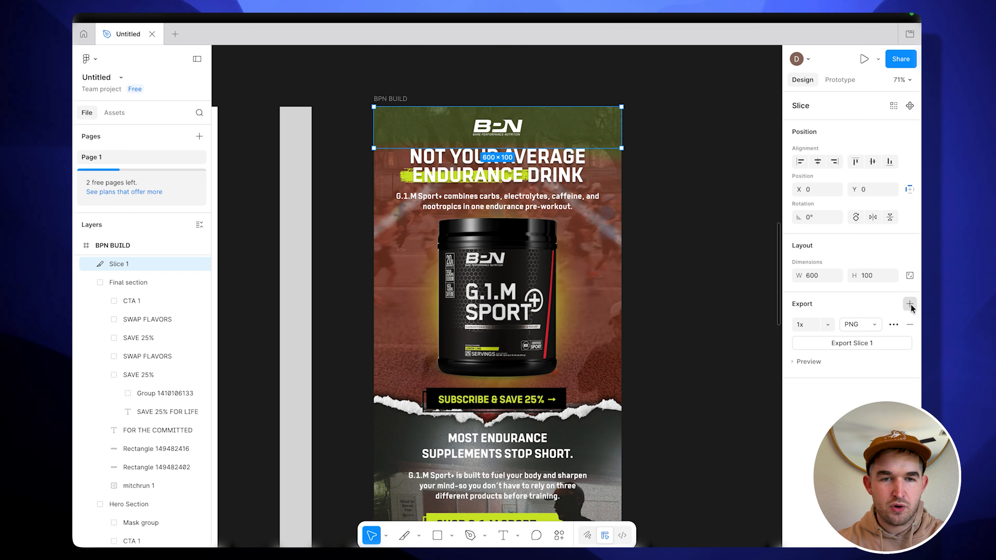
left_click(825, 328)
left_click(810, 400)
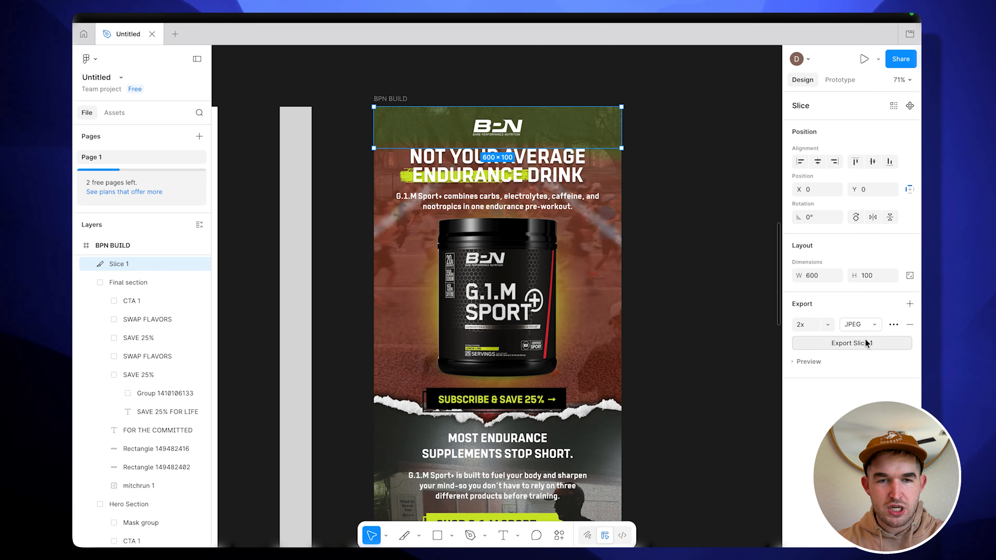
left_click(807, 364)
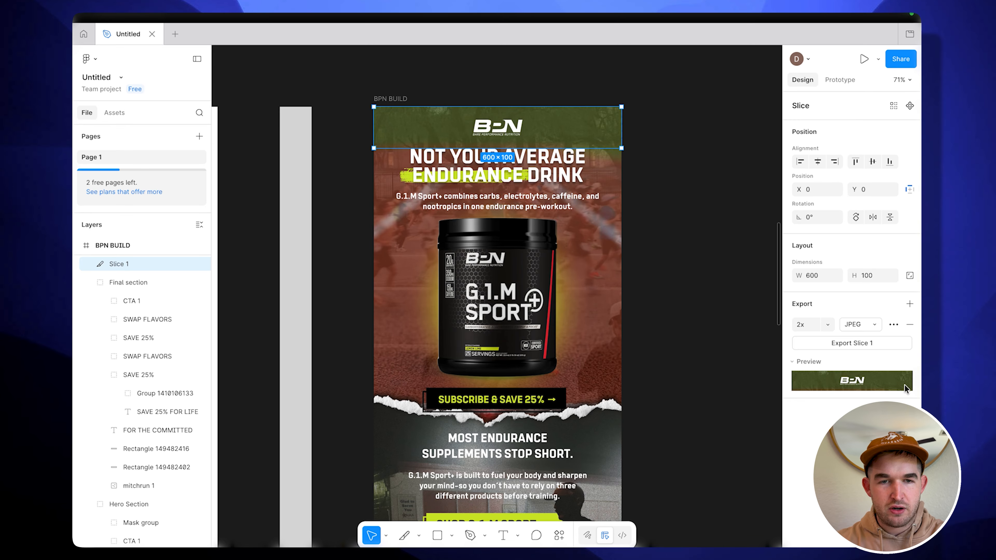
left_click(872, 342)
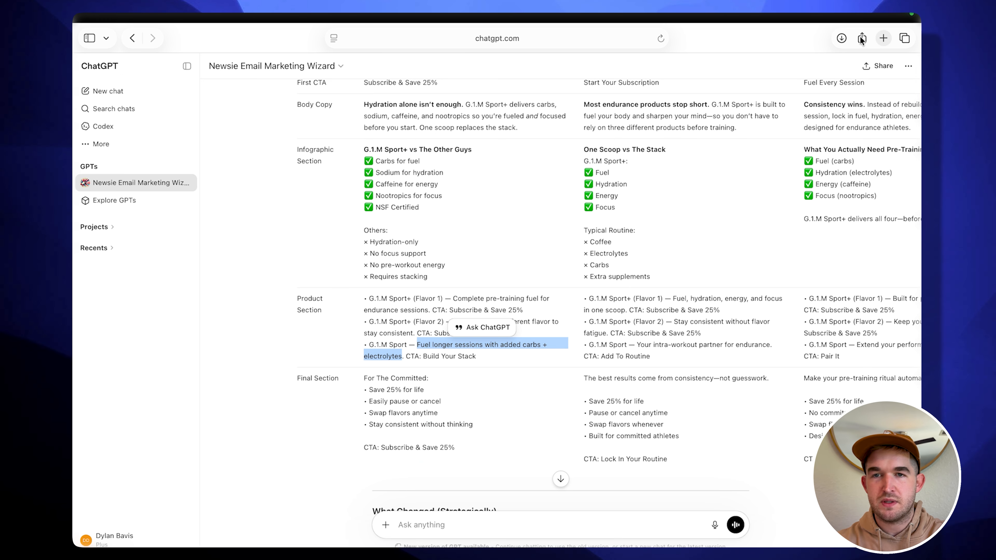
Open iLoveIMG in a new browser tab and start selecting images for its Compress IMAGE tool.
key("super+t")
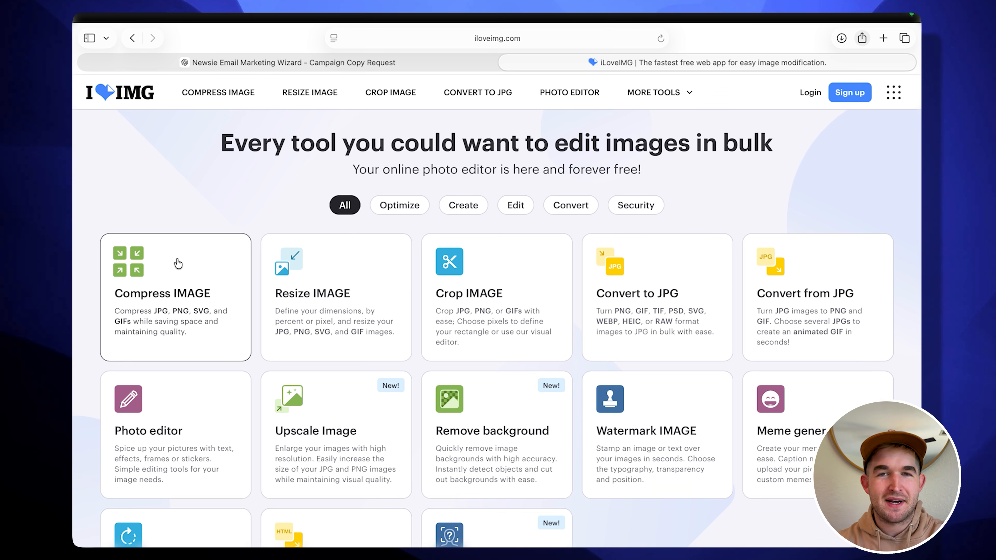
left_click(178, 264)
left_click(497, 225)
Upload BPN 1.jpg from the Downloads folder for compression.
left_click(296, 167)
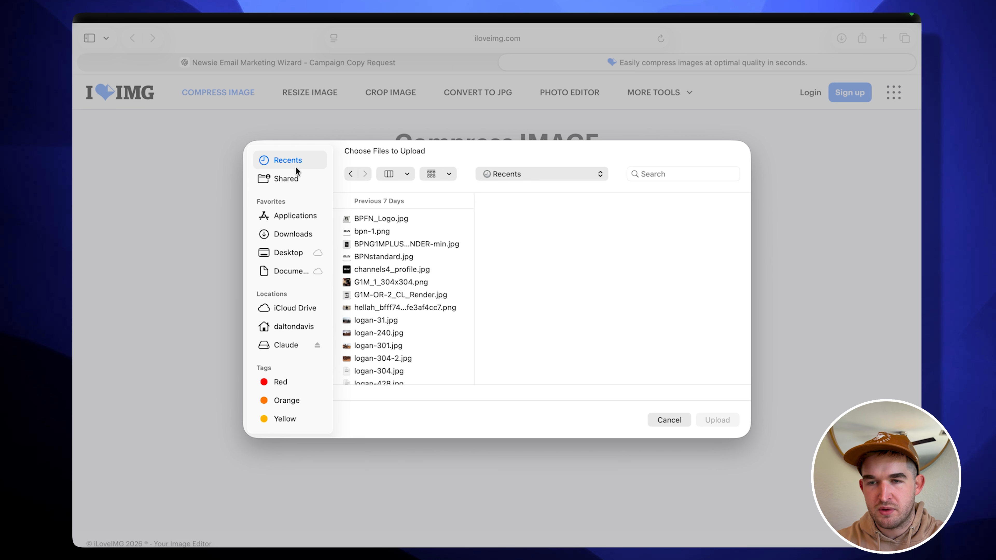
left_click(293, 234)
key("p")
key("n")
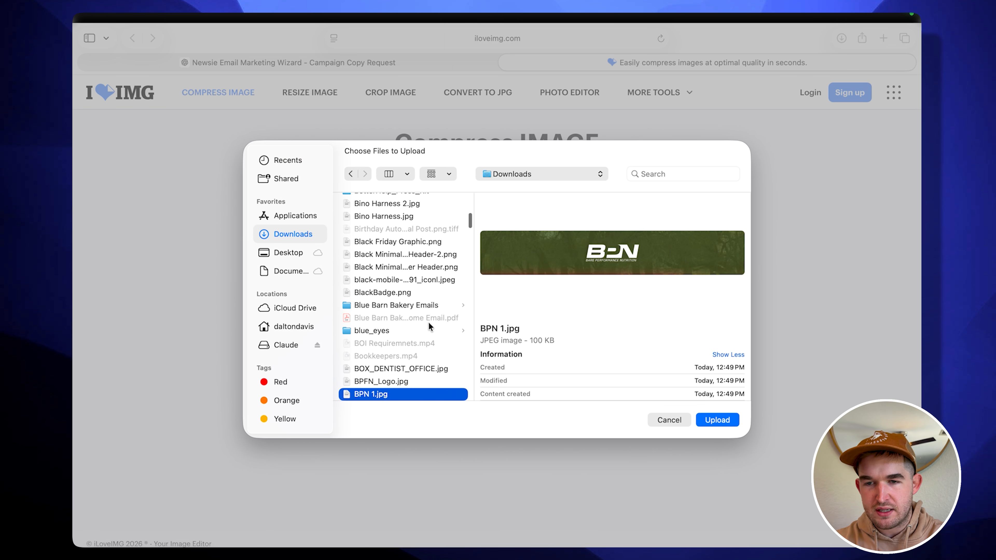
key("Return")
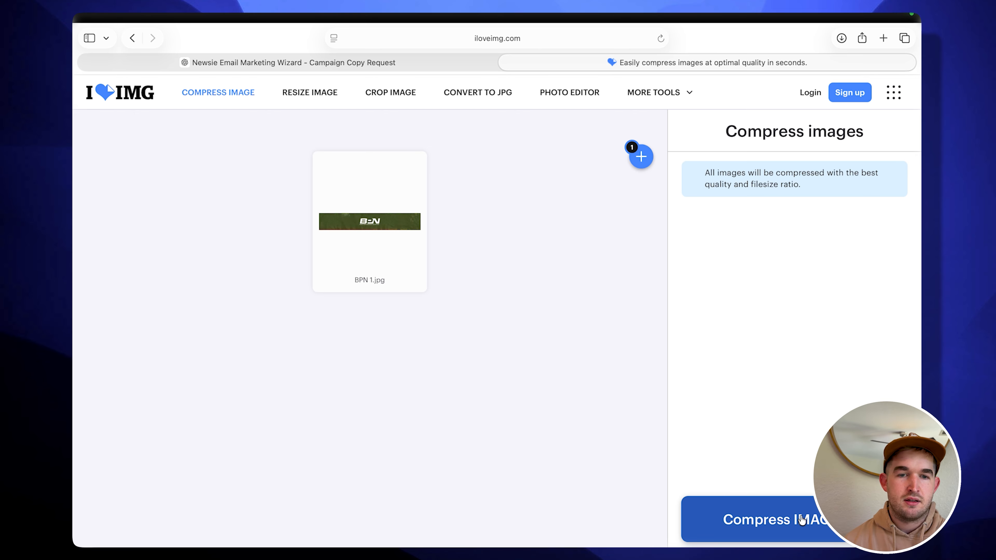
Check the uploaded header's file size, compress the image, close the BPN 1-2.jpg preview and return to the browser.
mouse_move(354, 224)
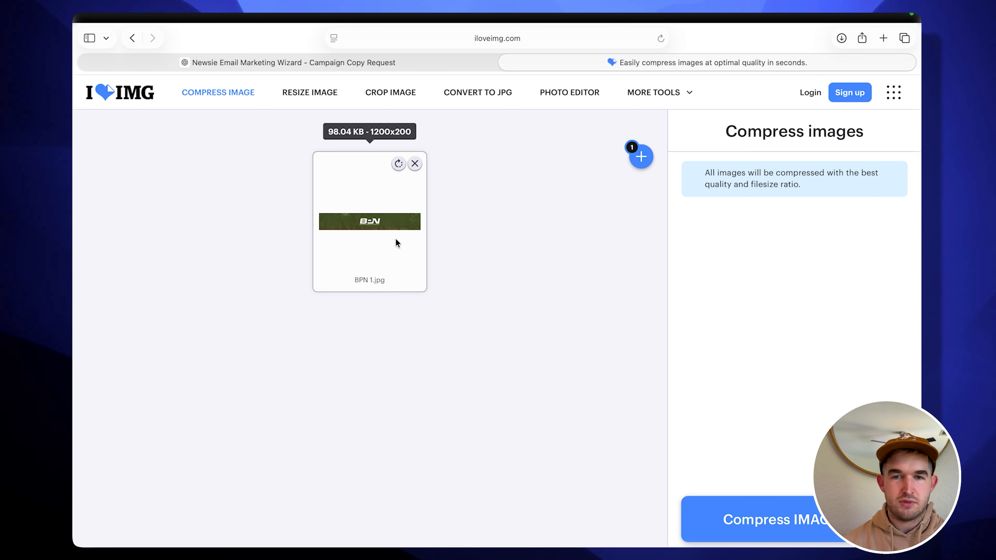
left_click(819, 513)
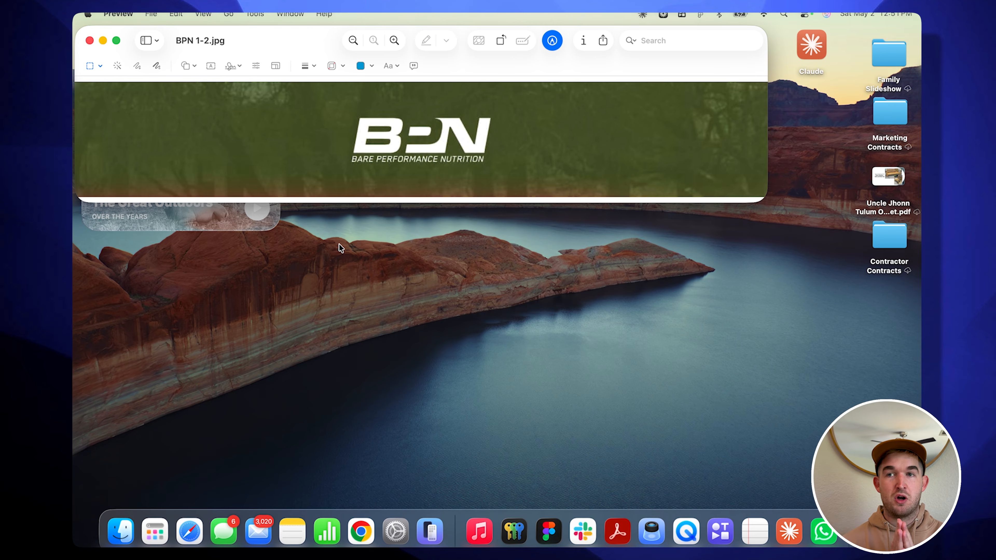
left_click(89, 40)
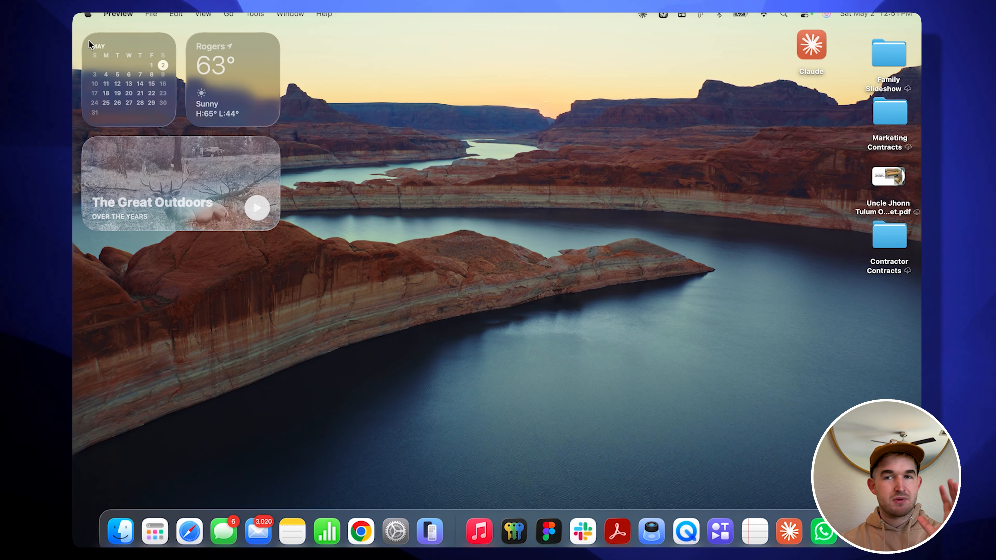
key("ctrl+Right")
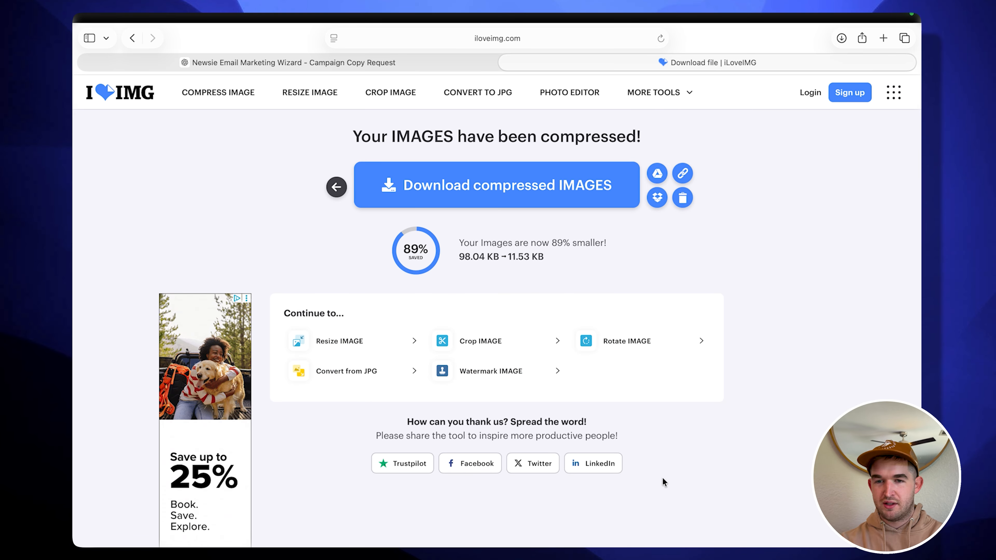
Look over the image tools on the iLoveIMG home page and reopen the Compress IMAGE tool.
scroll(663, 478, "down", 4)
left_click(120, 92)
scroll(348, 278, "down", 5)
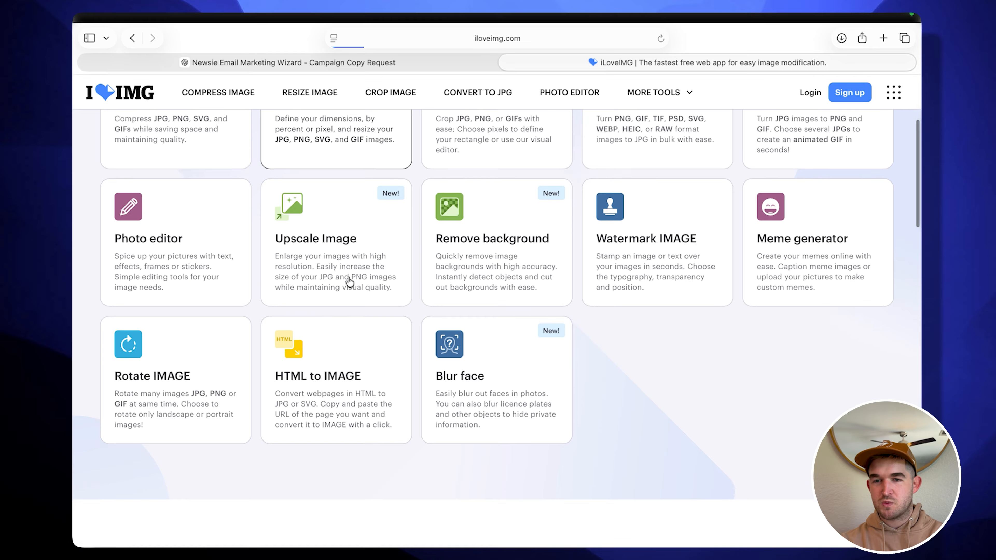
scroll(349, 280, "down", 10)
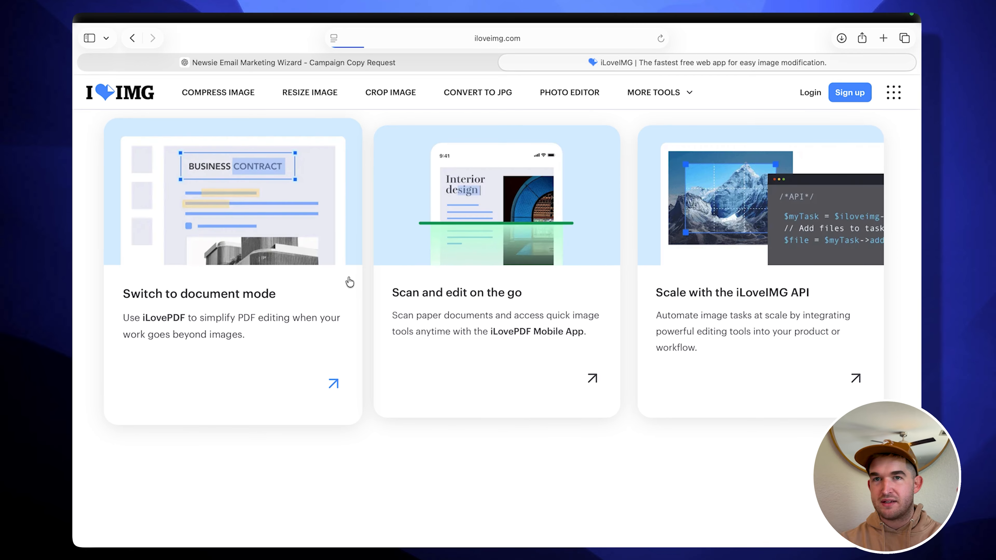
scroll(349, 281, "up", 10)
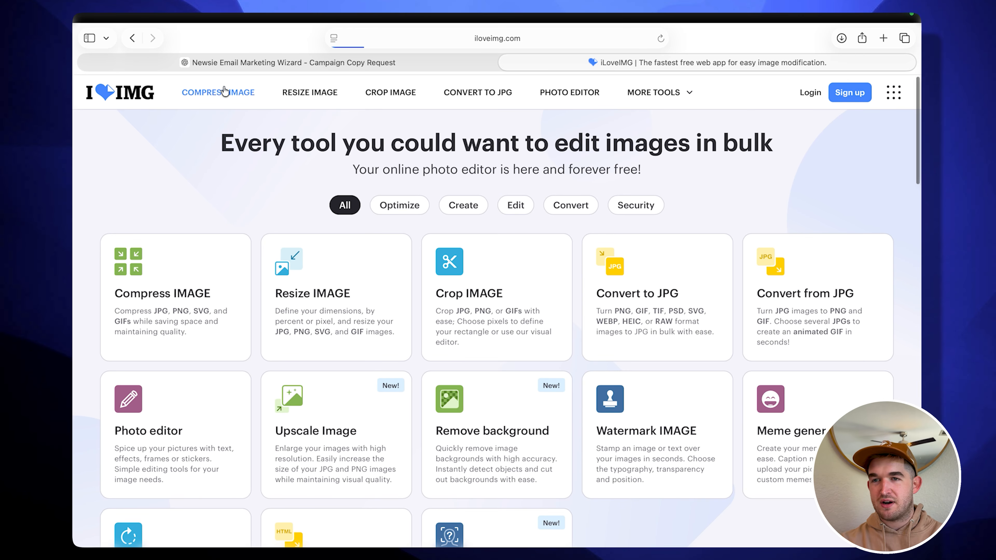
left_click(220, 94)
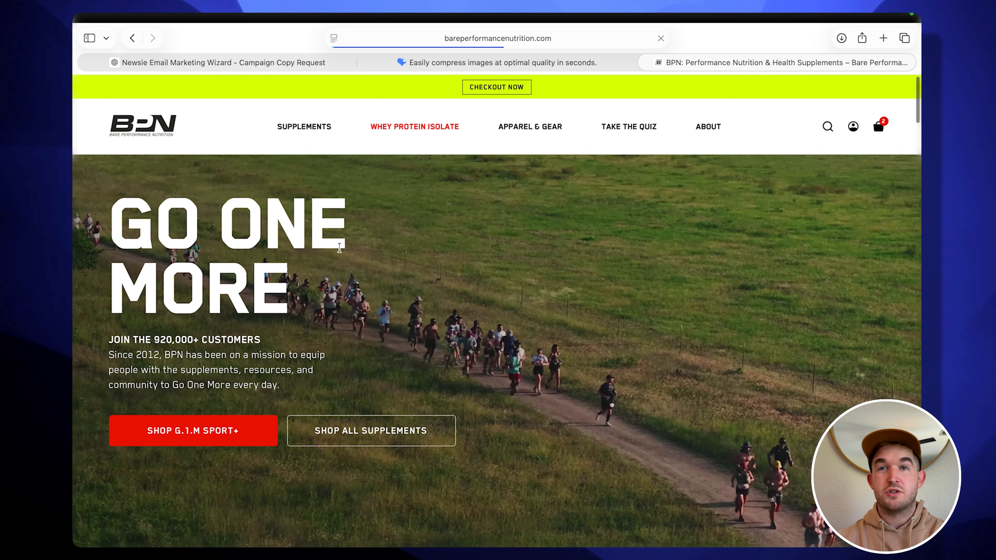
Look at the Bare Performance Nutrition homepage, then review the brand input questions and brand snapshot in the ChatGPT conversation.
scroll(340, 248, "down", 4)
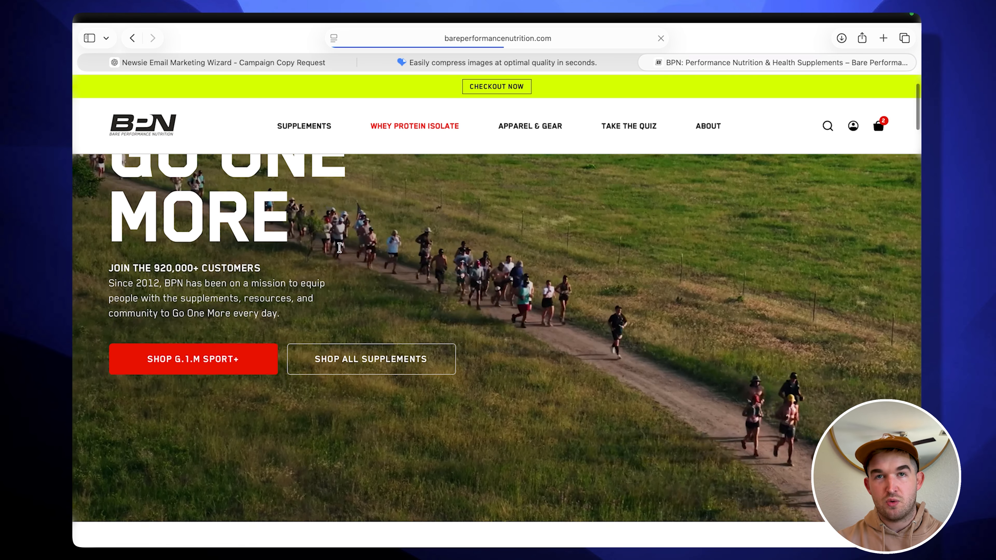
left_click(223, 62)
scroll(482, 191, "up", 15)
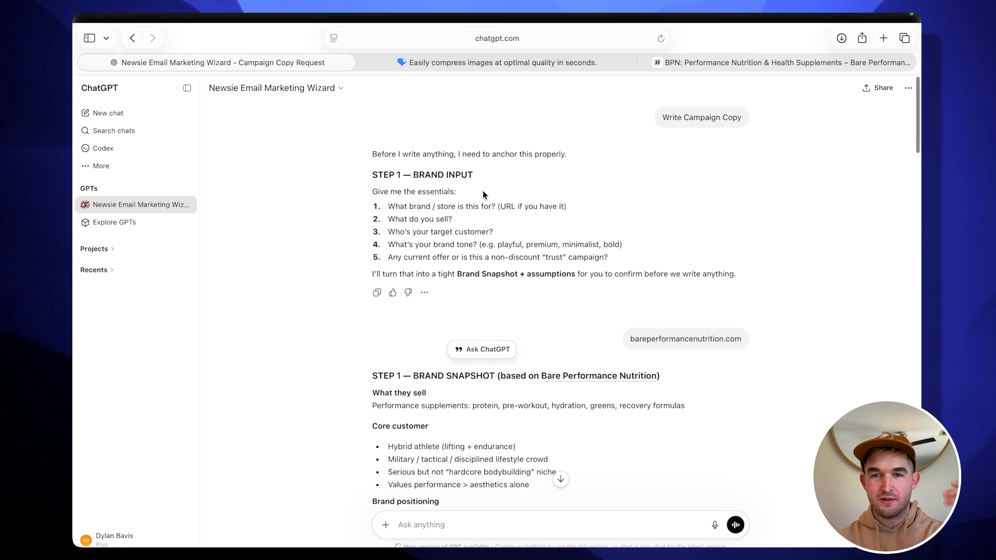
scroll(590, 353, "down", 14)
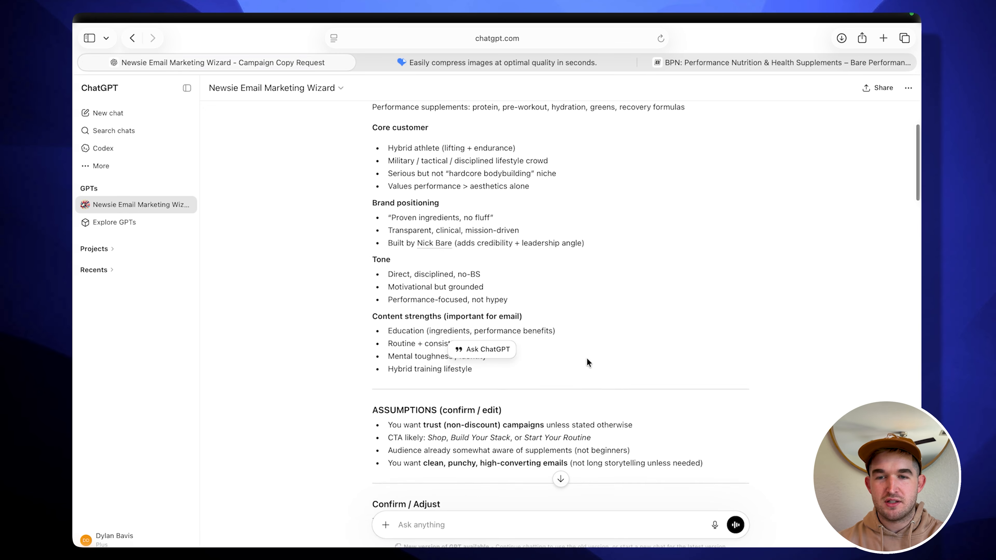
scroll(586, 358, "down", 2)
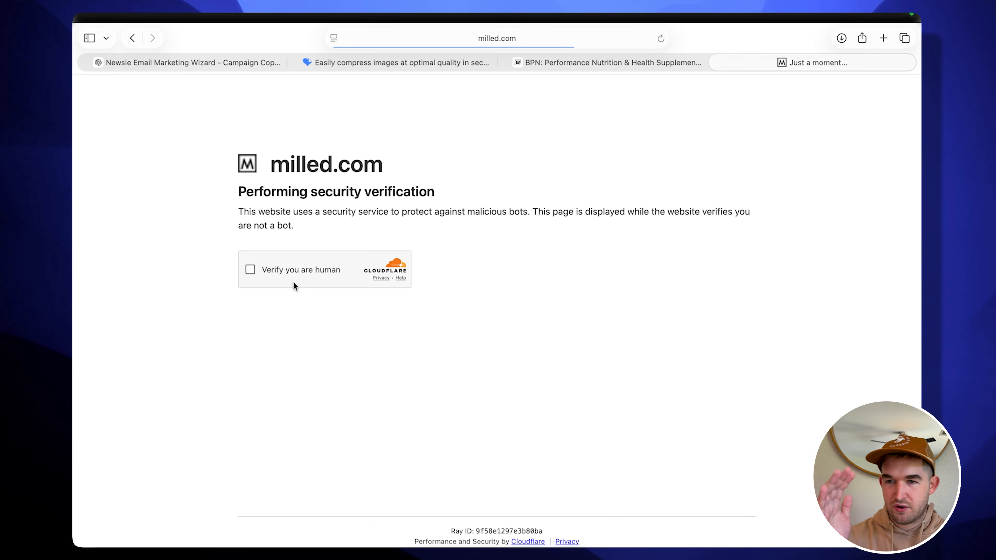
Complete Milled's human verification and browse the newest brand emails for design inspiration.
left_click(251, 271)
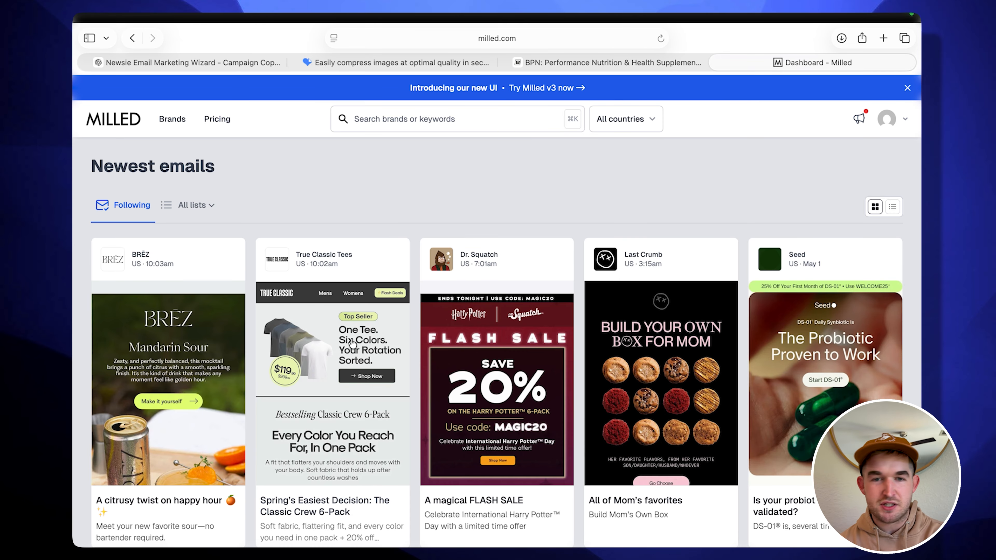
scroll(654, 415, "down", 2)
scroll(654, 415, "down", 10)
Review ChatGPT's first campaign copy table, from the headline and body copy variations to the infographic, product and final sections.
left_click(192, 62)
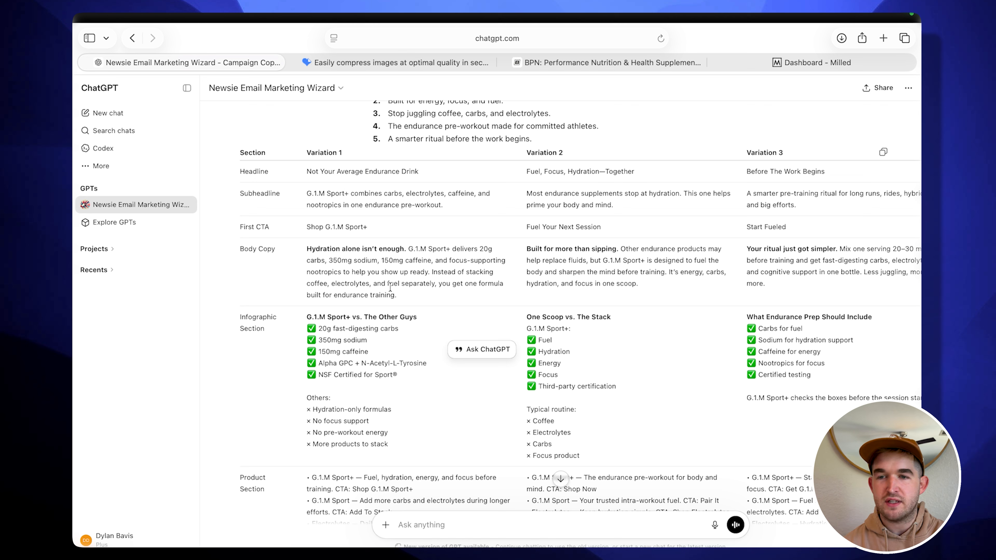
scroll(385, 460, "down", 1)
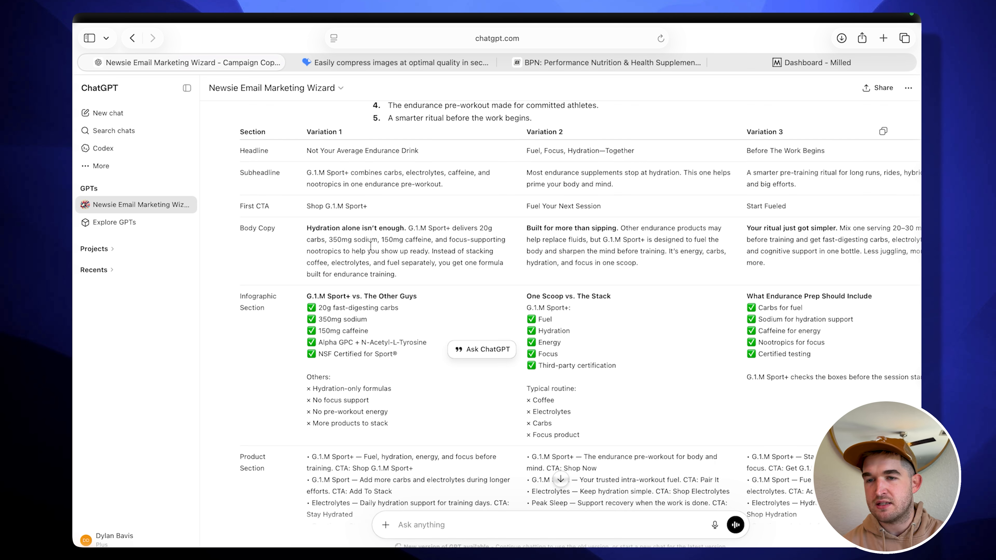
scroll(355, 456, "down", 5)
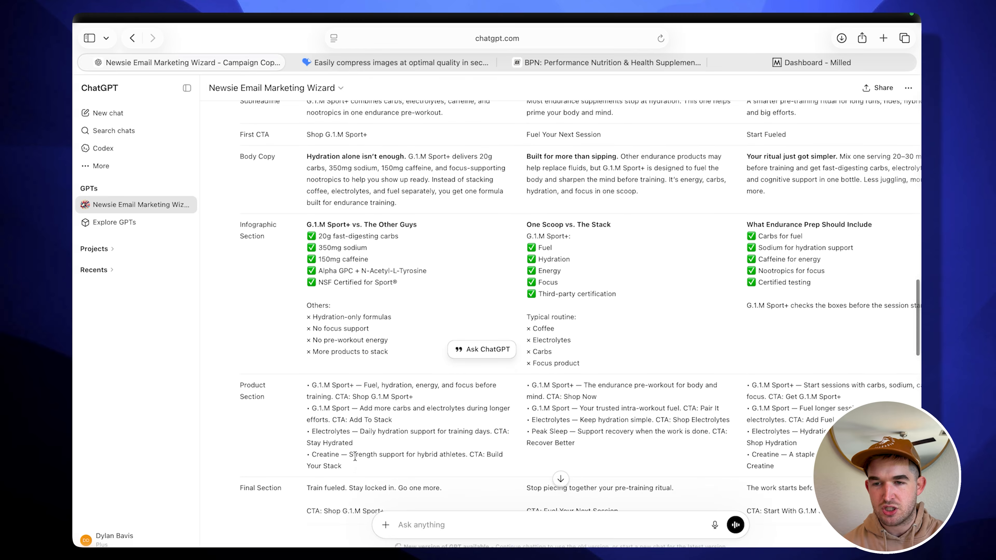
scroll(341, 373, "up", 8)
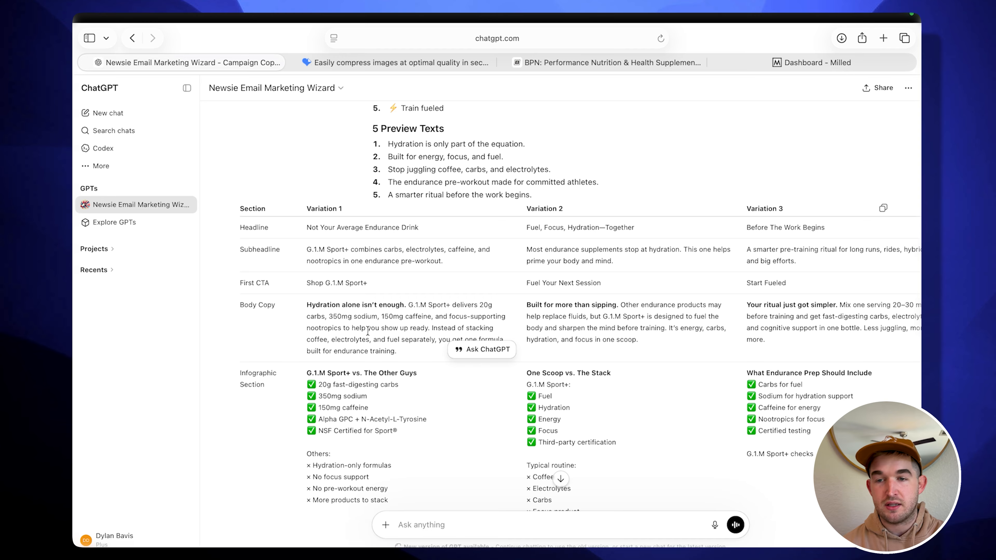
scroll(367, 331, "down", 4)
scroll(348, 441, "up", 2)
scroll(376, 438, "down", 10)
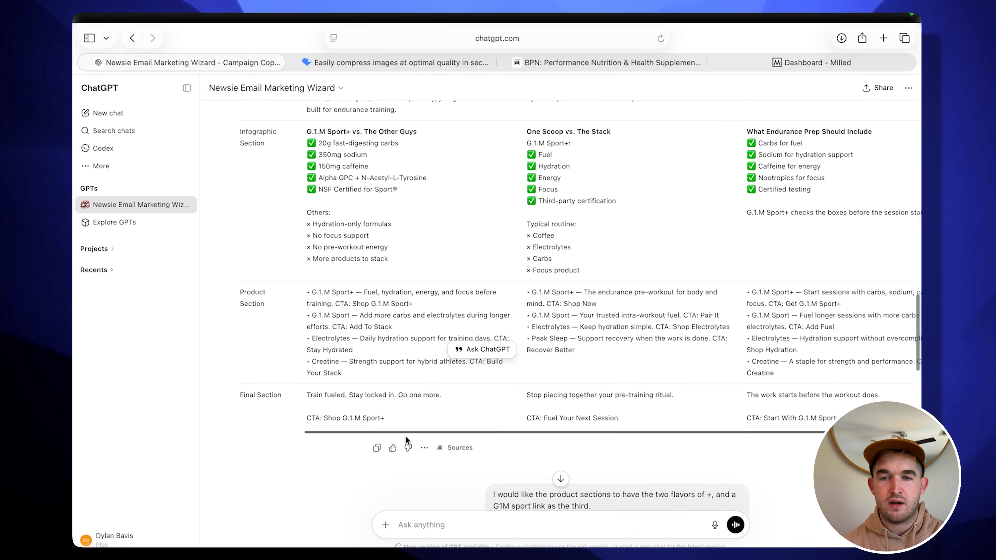
Review the follow-up request about flavors and subscription messaging, the revised copy variations and the What Changed summary.
scroll(406, 436, "down", 15)
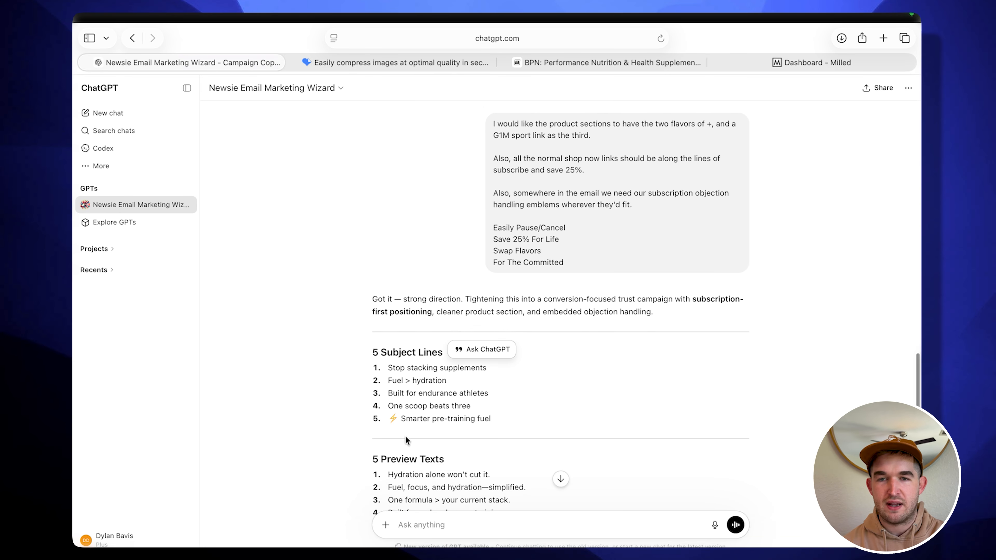
scroll(405, 437, "up", 6)
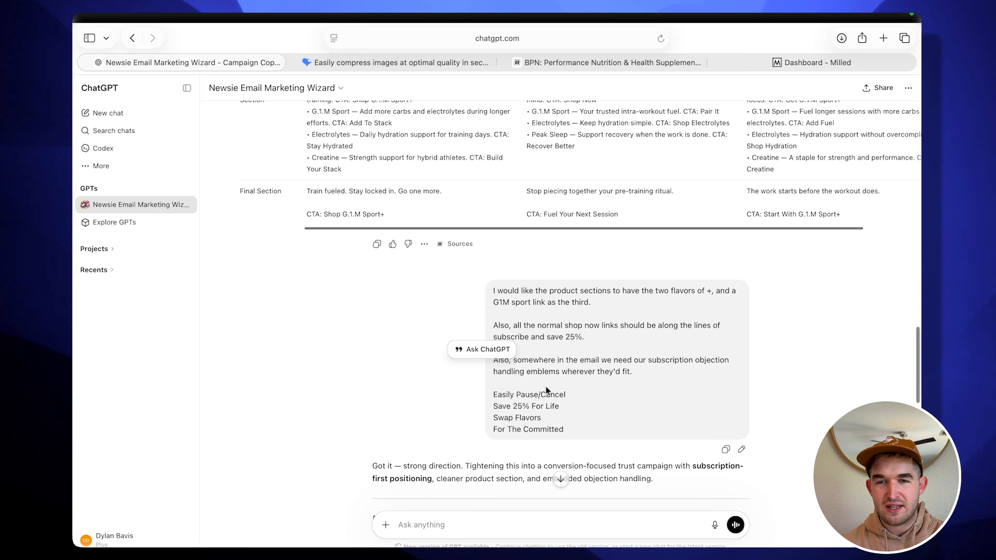
left_click(516, 316)
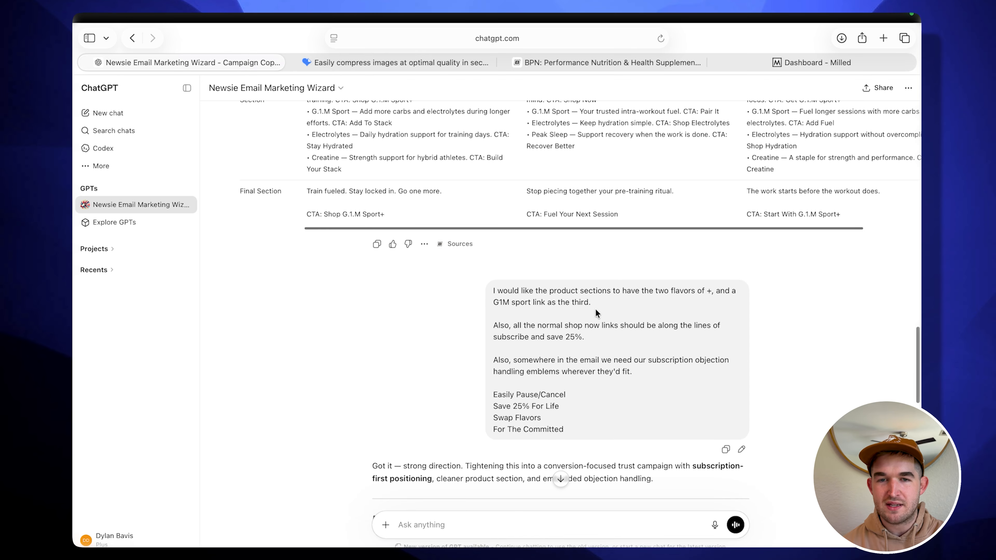
scroll(572, 386, "down", 20)
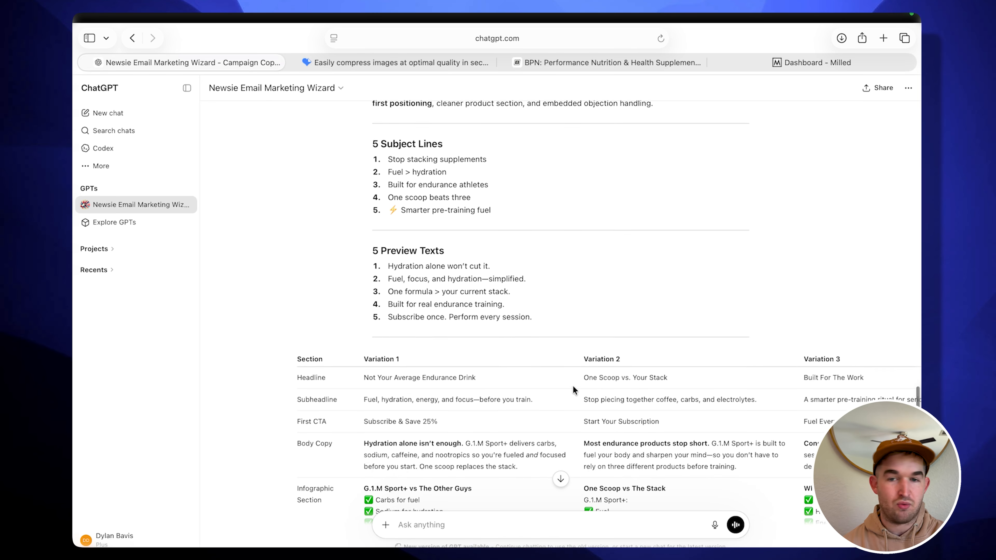
left_click_drag(443, 340, 358, 338)
scroll(449, 383, "down", 10)
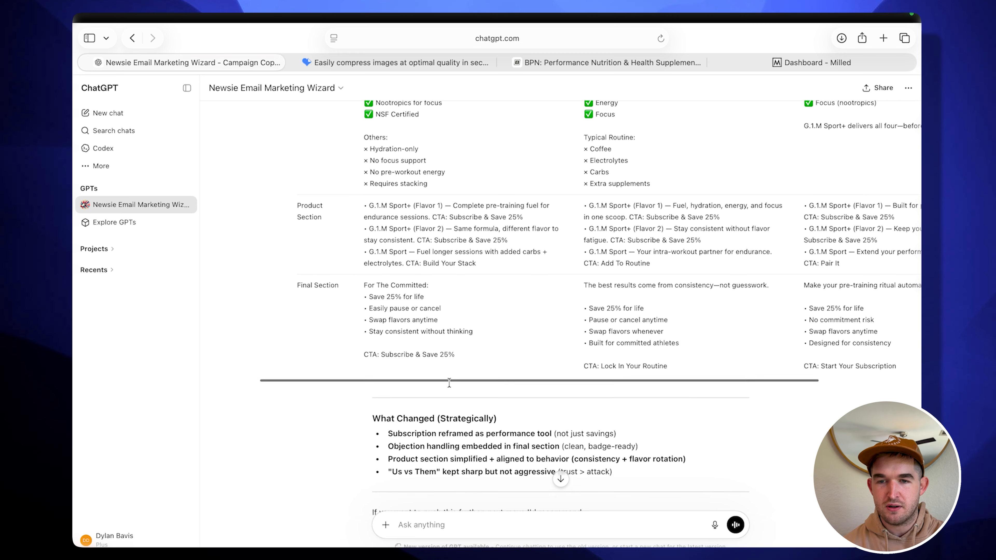
scroll(449, 383, "down", 4)
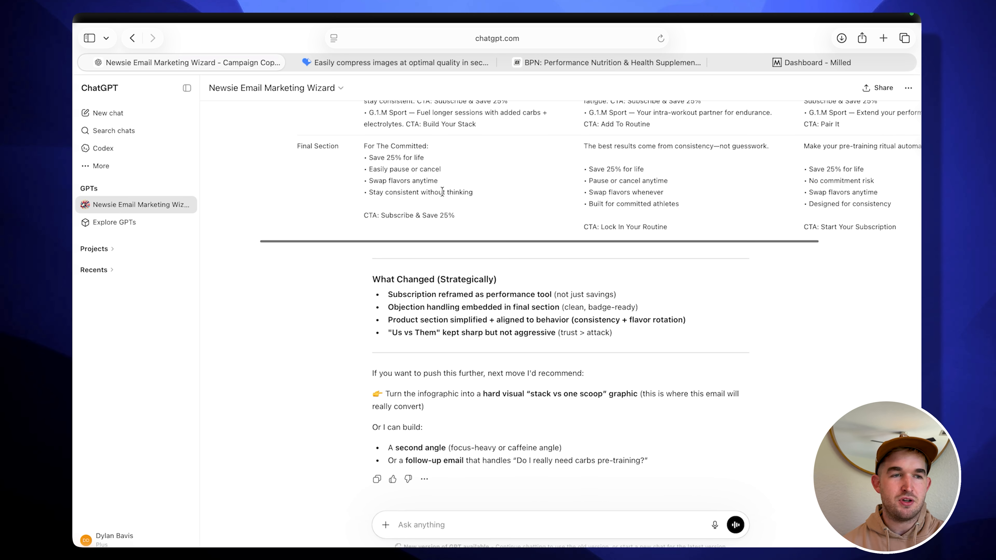
Switch to Figma and compare the BPN Copy frame with the finished BPN BUILD design.
key("ctrl+Right")
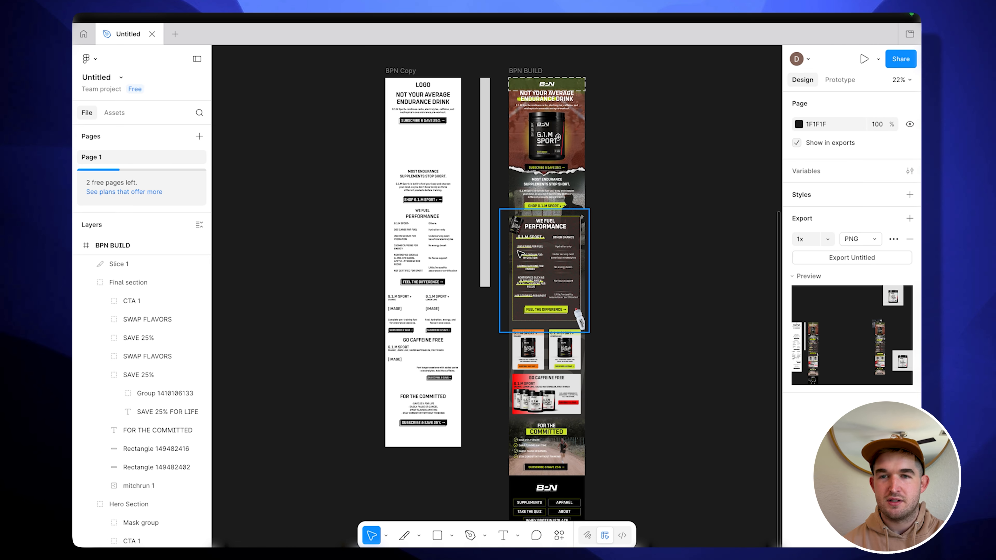
left_click(409, 73)
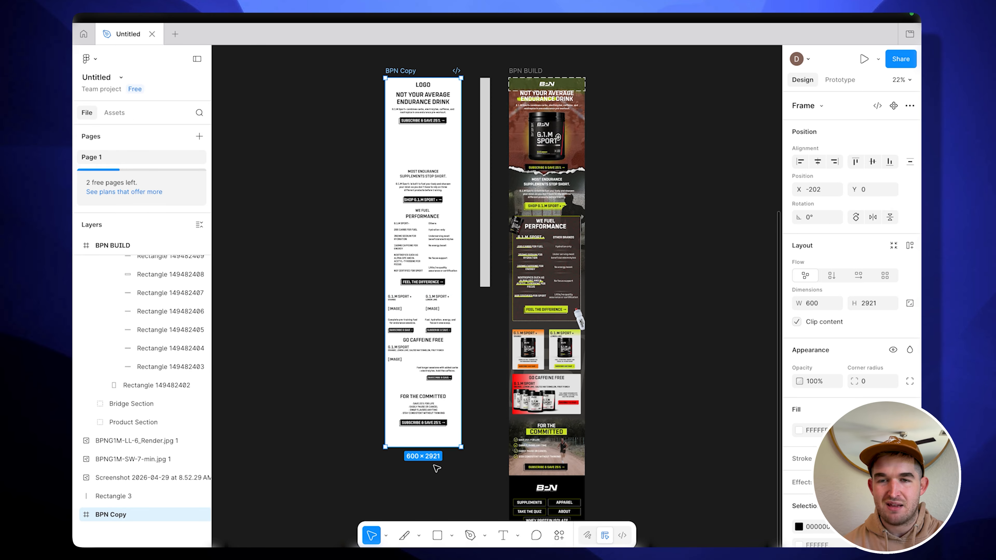
left_click(490, 369)
scroll(491, 365, "up", 1)
scroll(491, 366, "right", 1)
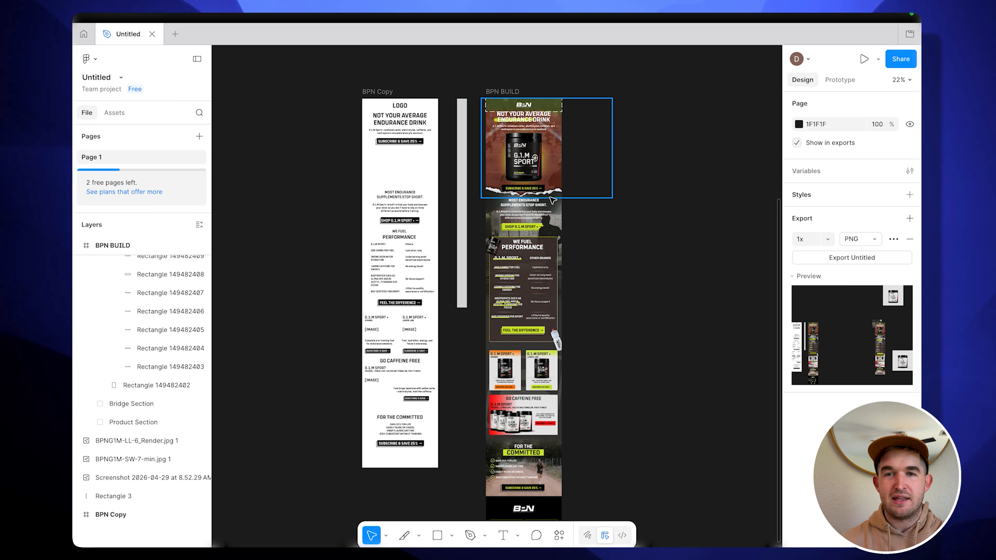
Examine the BPN BUILD email's hero section, torn-paper transition and bridge section up close.
scroll(550, 167, "up", 5)
scroll(550, 168, "up", 3)
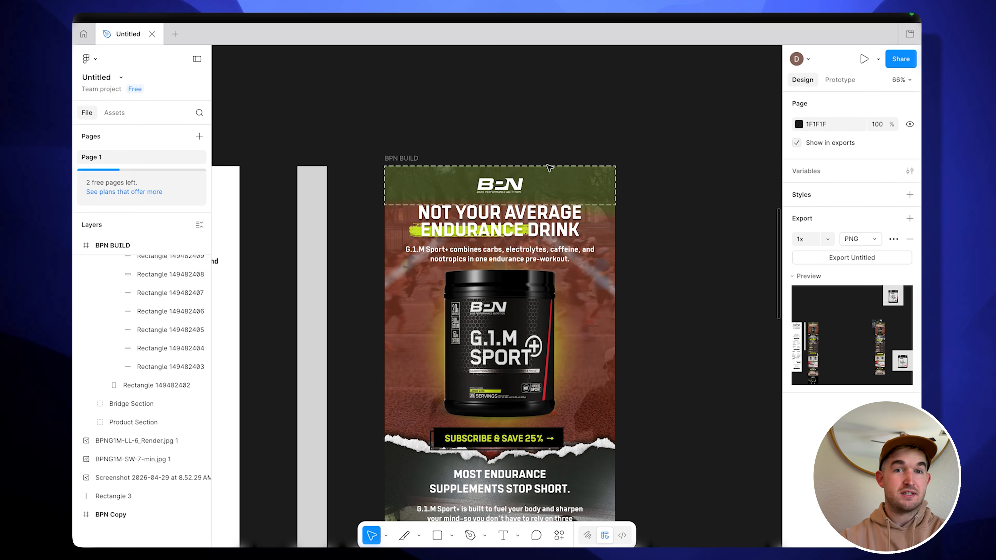
scroll(579, 324, "down", 5)
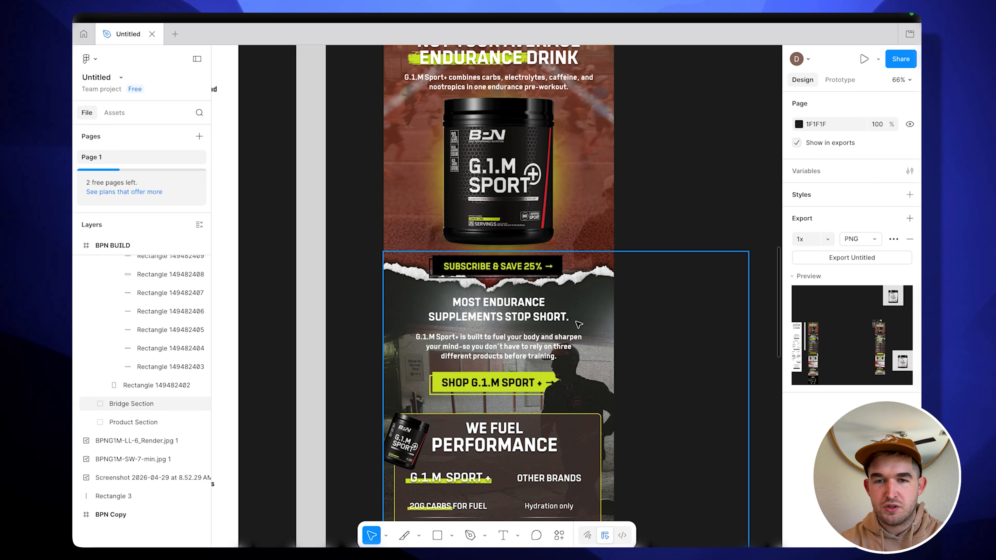
scroll(587, 300, "up", 4)
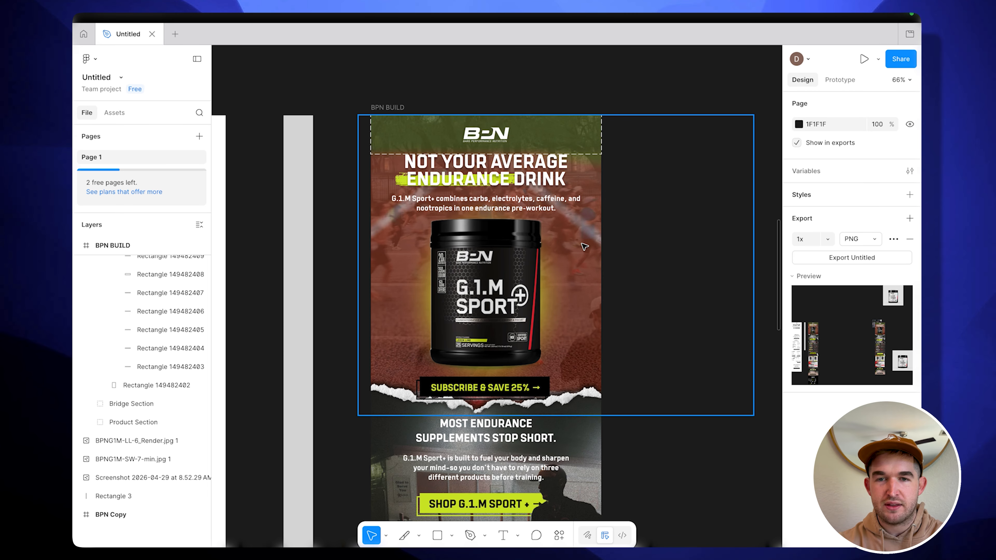
left_click(584, 247)
left_click(636, 366)
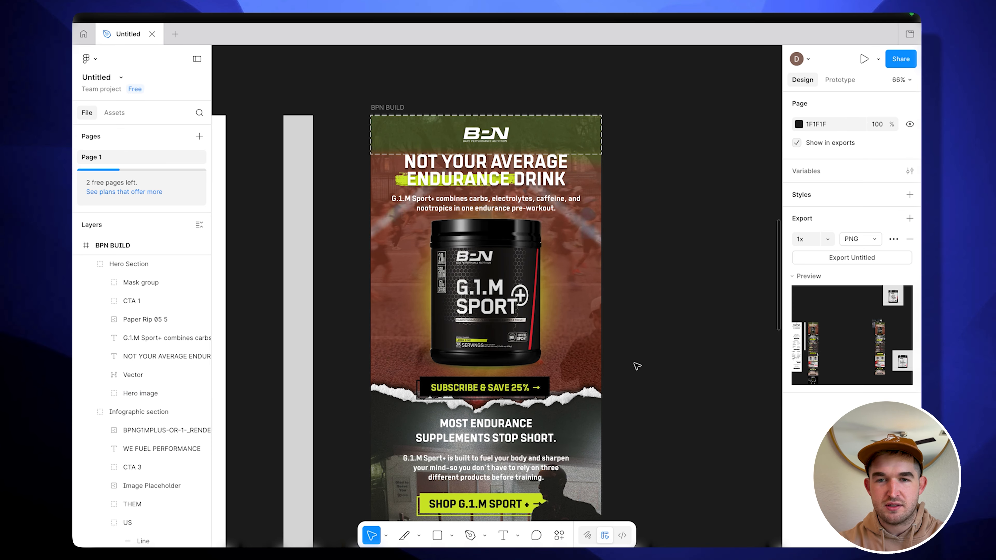
scroll(637, 366, "down", 3)
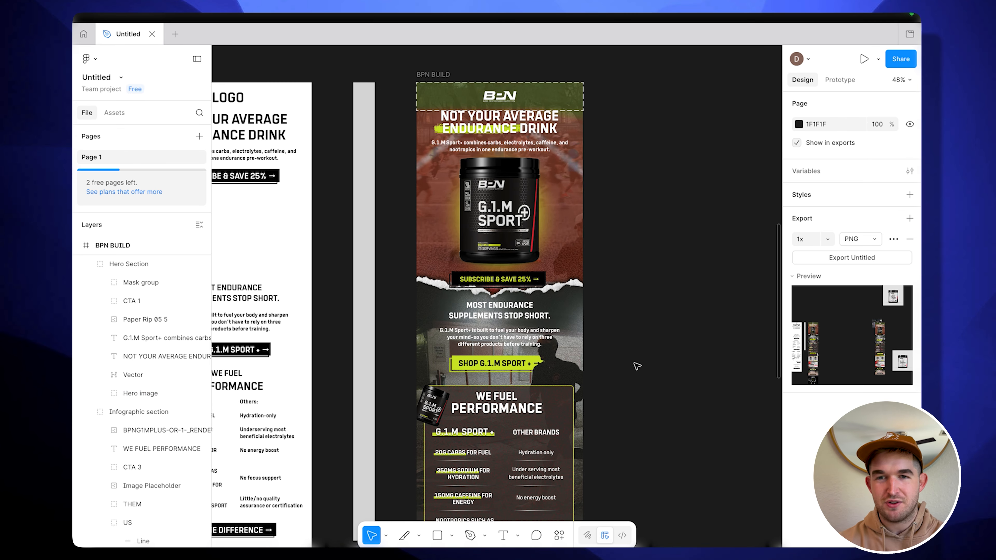
Inspect the silhouetted athlete image beside the bridge section's Shop G.1.M Sport+ call to action, leaving nothing selected.
left_click(558, 366)
mouse_move(559, 367)
left_mouse_down()
mouse_move(572, 368)
mouse_move(562, 369)
left_mouse_up()
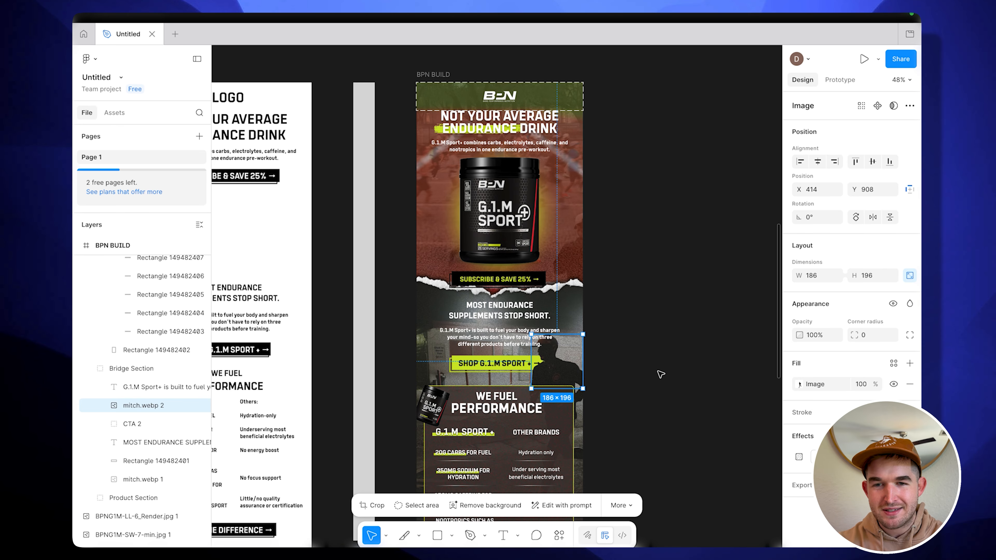
left_click(661, 374)
Review the rest of the BPN BUILD email, from the We Fuel Performance comparison and product cards to the For the Committed section and footer.
scroll(659, 374, "down", 10)
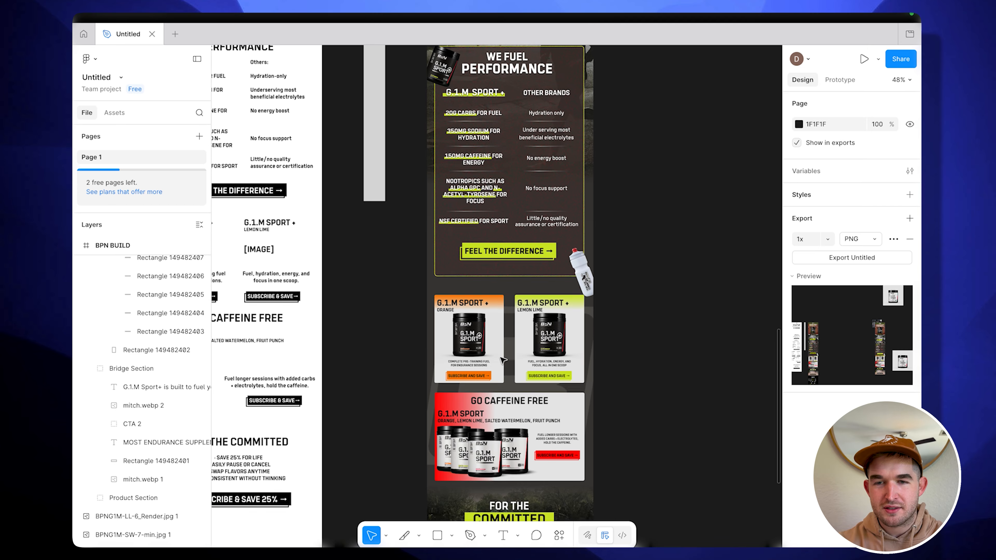
scroll(678, 390, "down", 5)
scroll(678, 390, "up", 3)
scroll(680, 388, "down", 2)
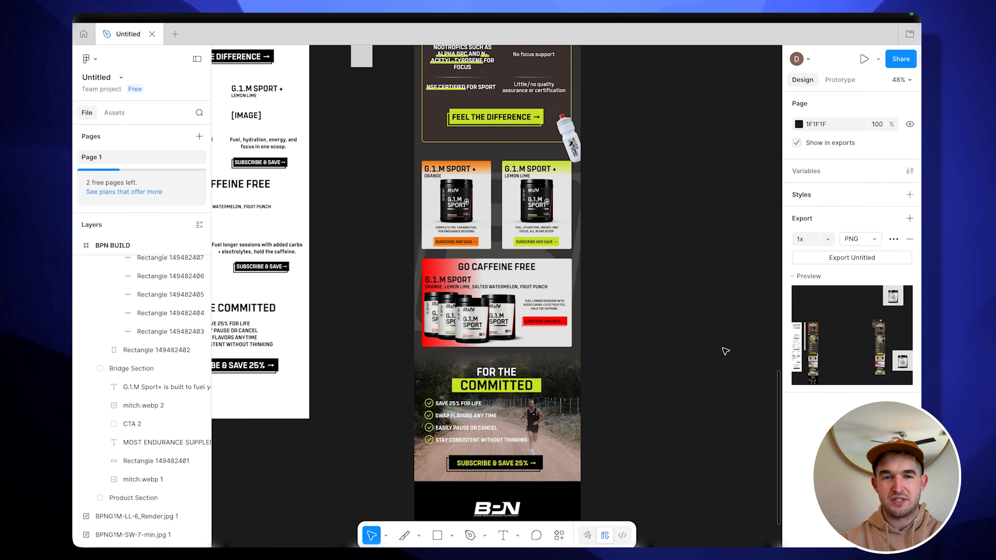